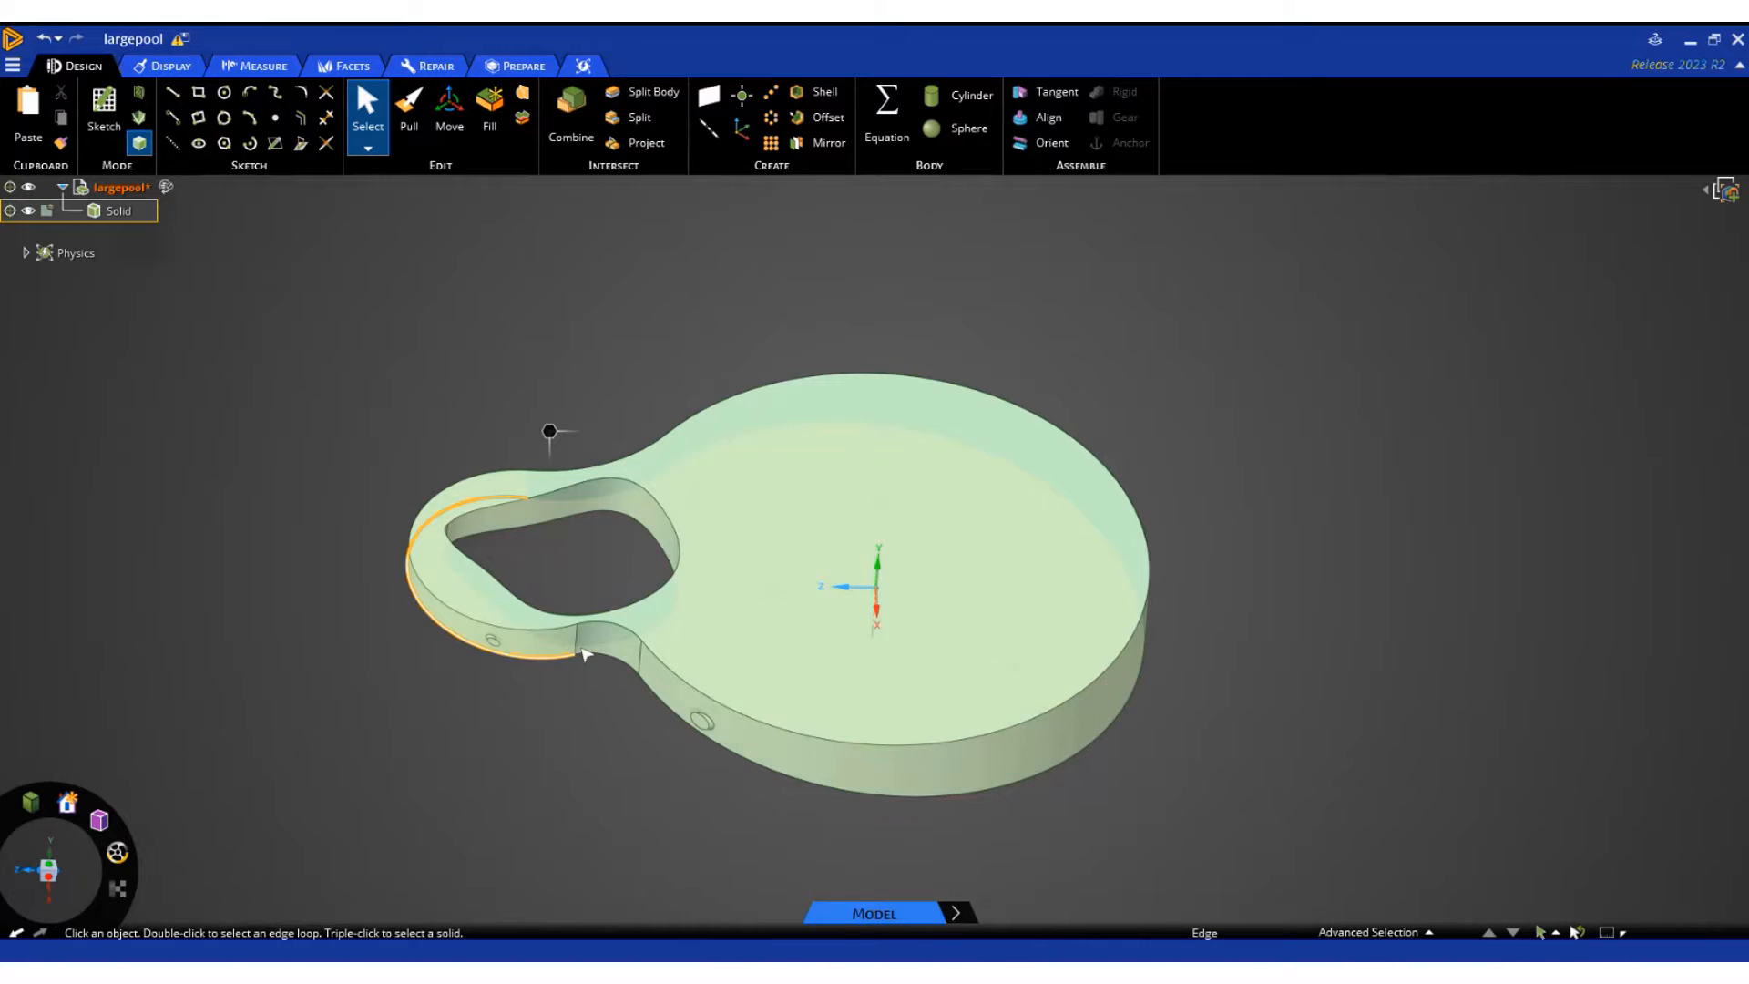
Examine the pool body's top face, the edges of its inner opening and the side wall of its small end
left_click(683, 637)
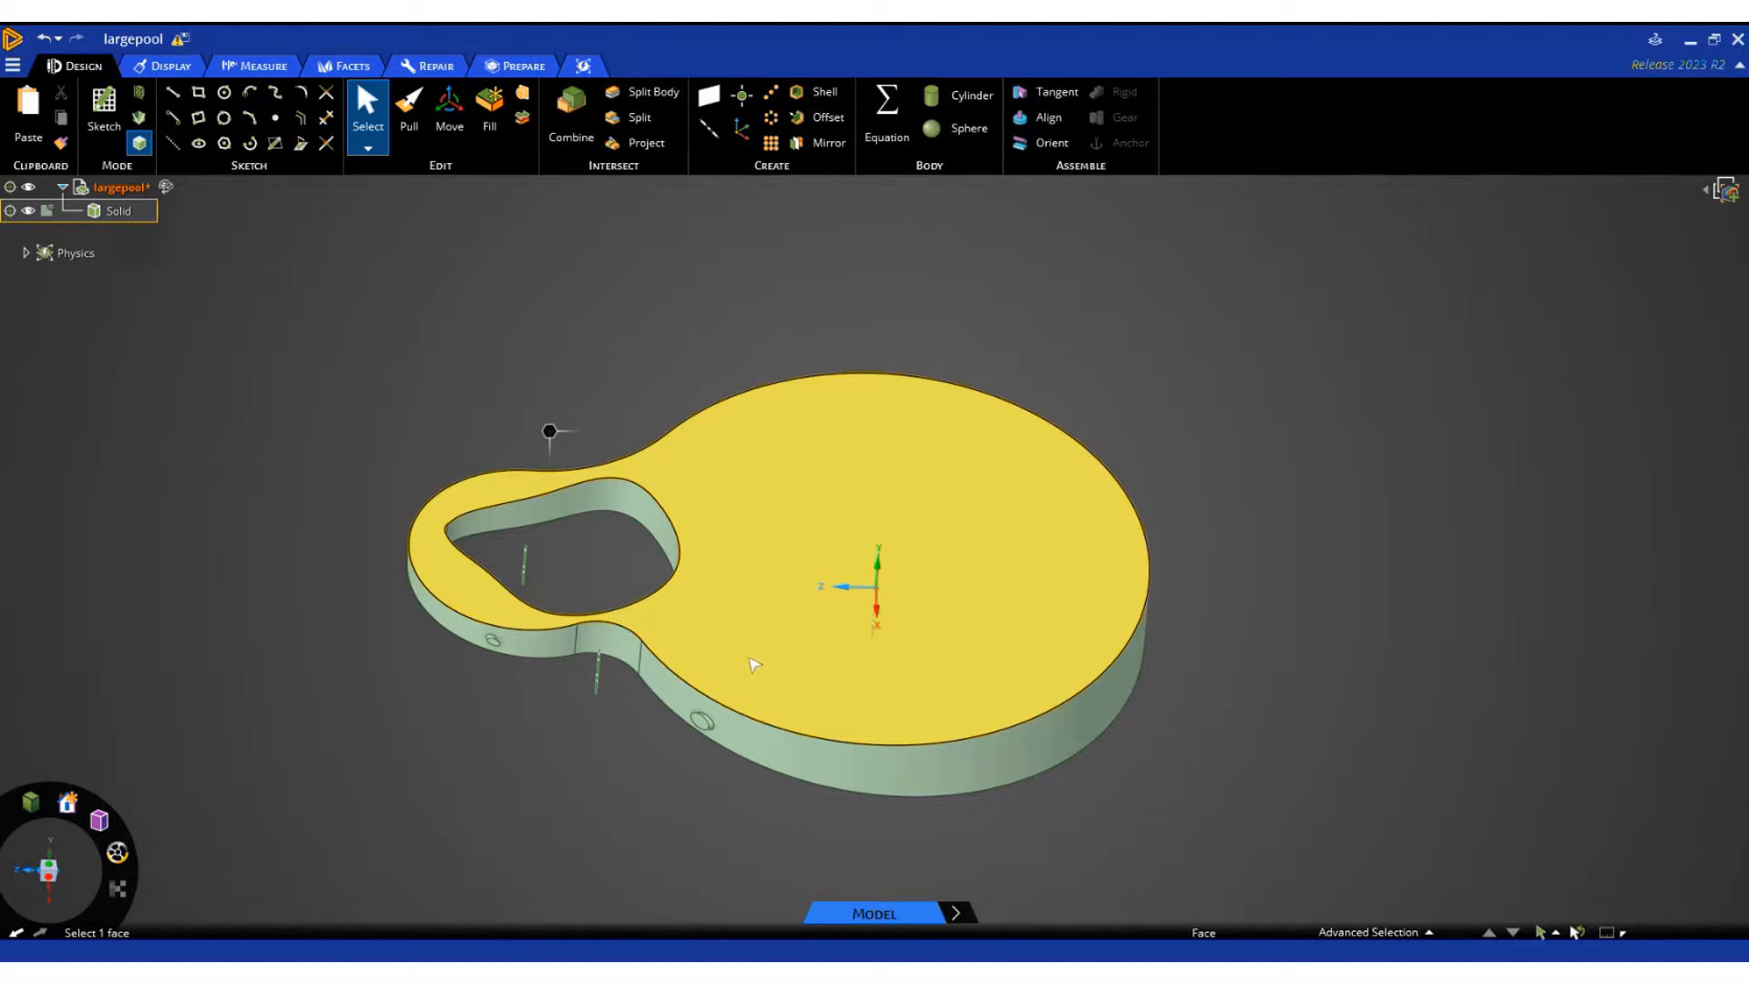
left_click(638, 534)
left_click(690, 467)
left_click(603, 615)
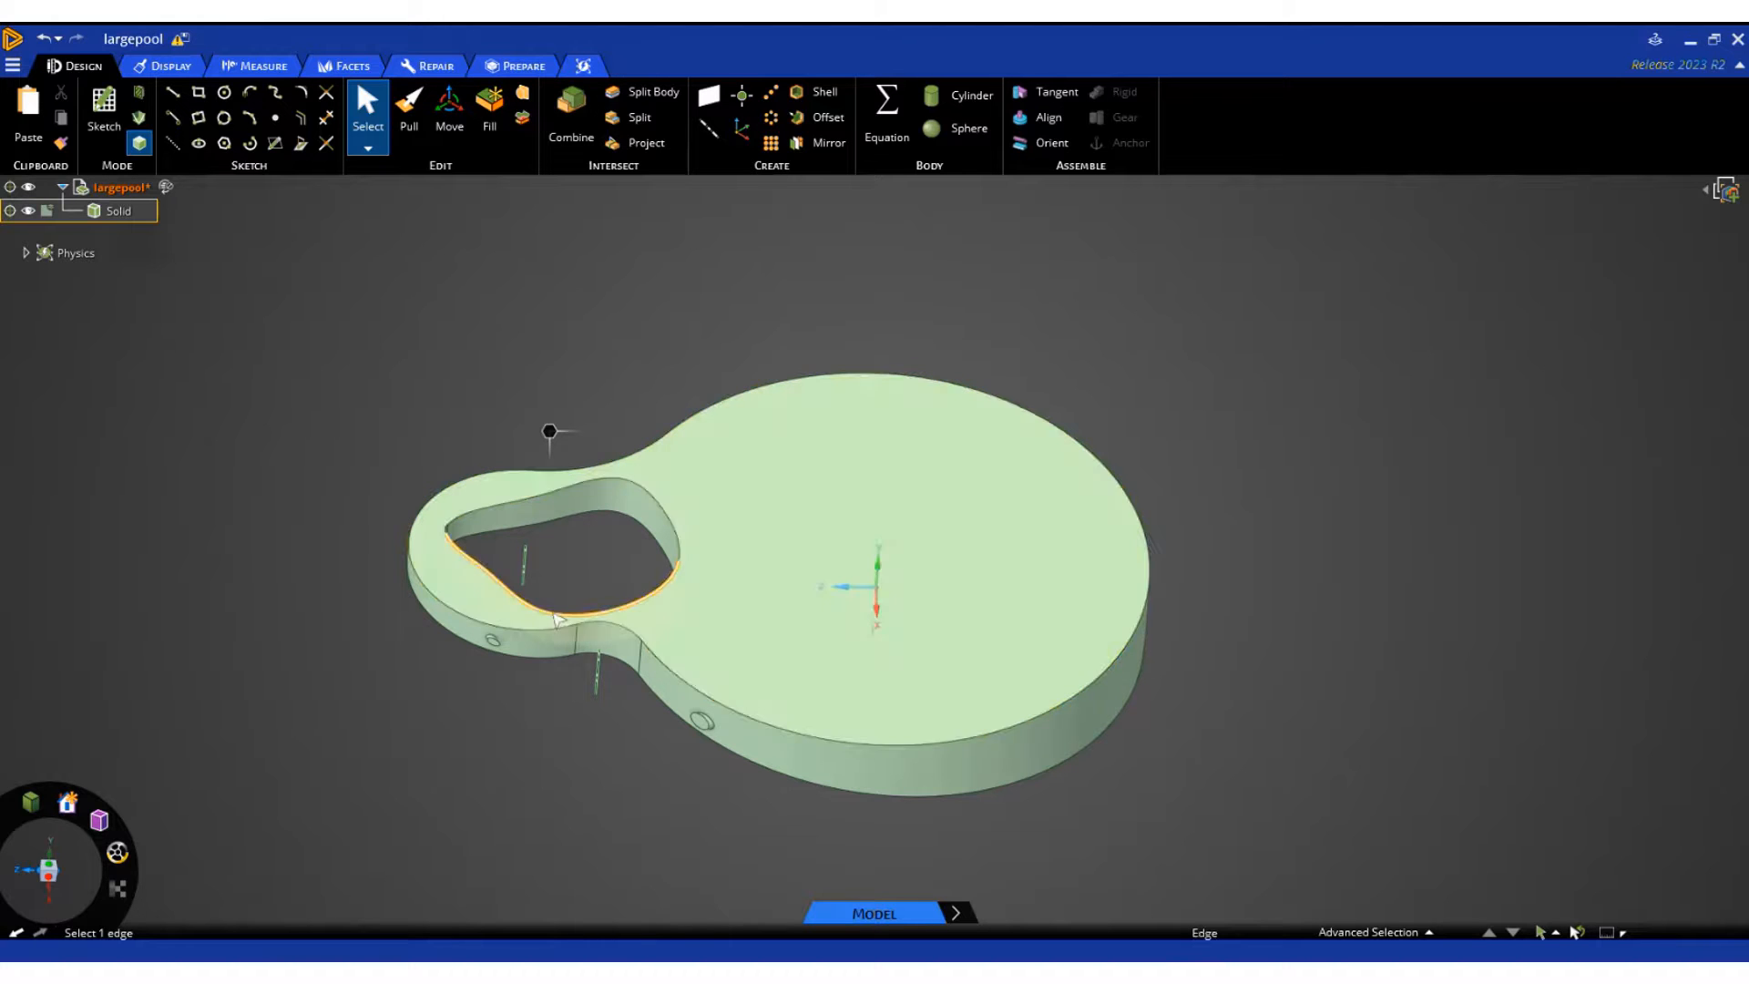
left_click(464, 575)
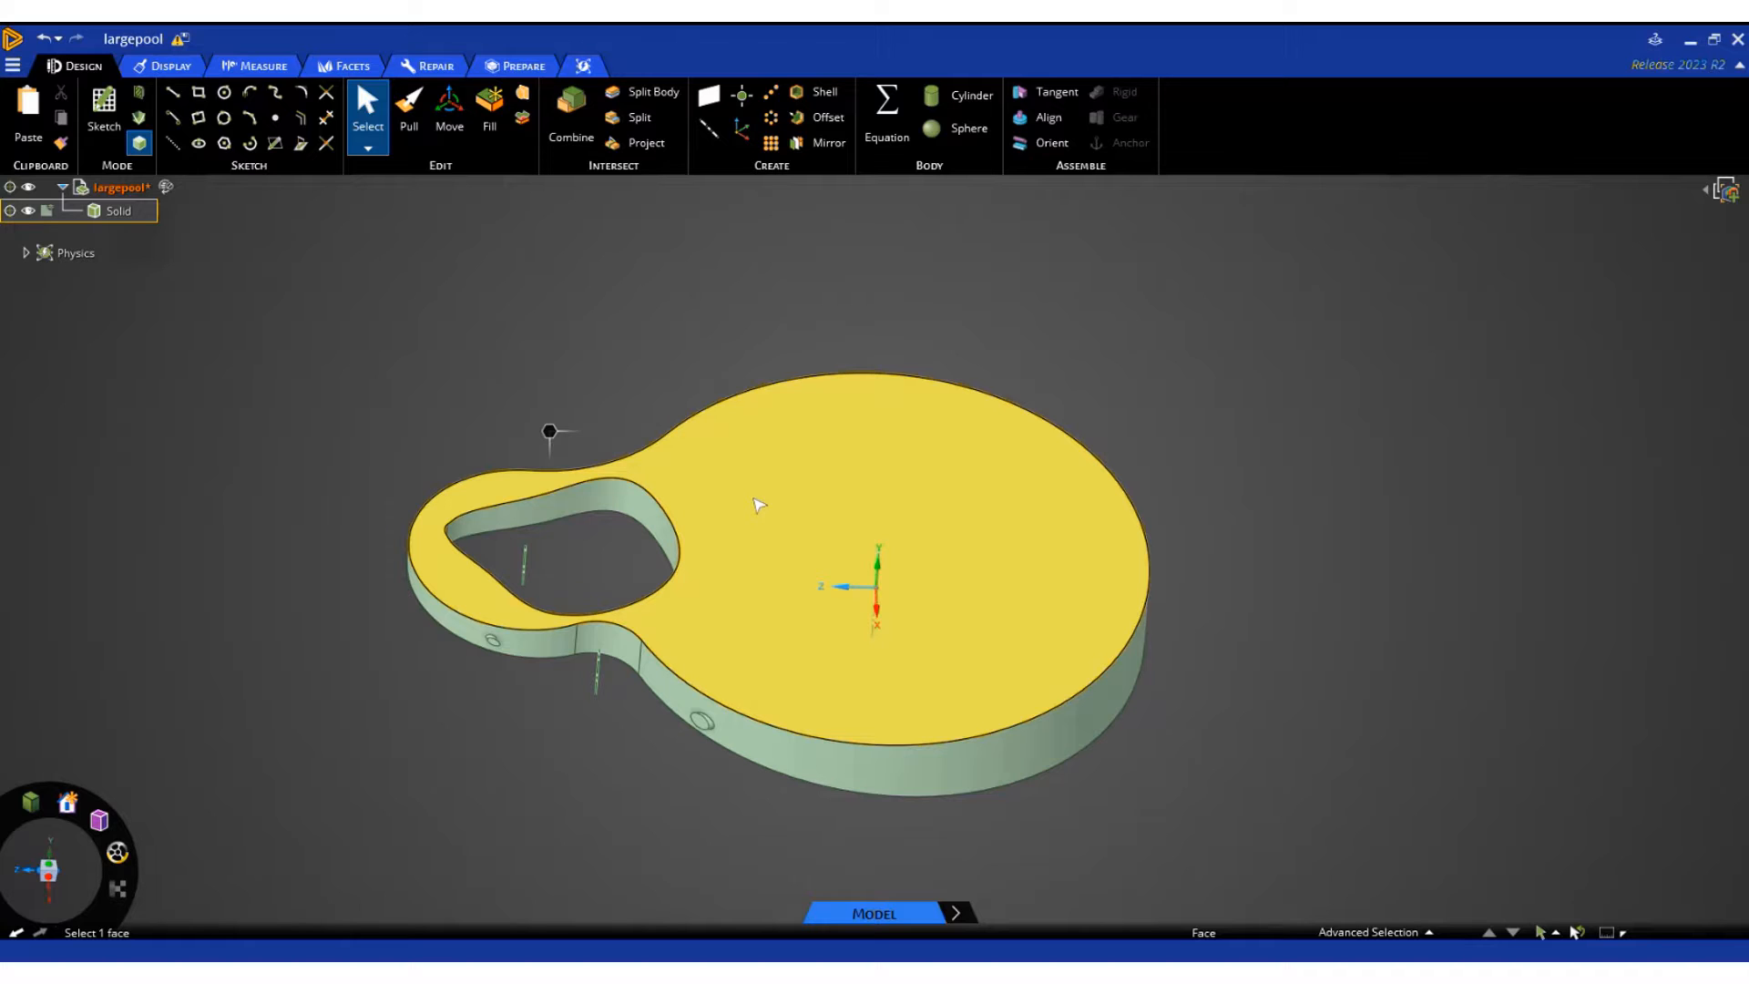
left_click(587, 779)
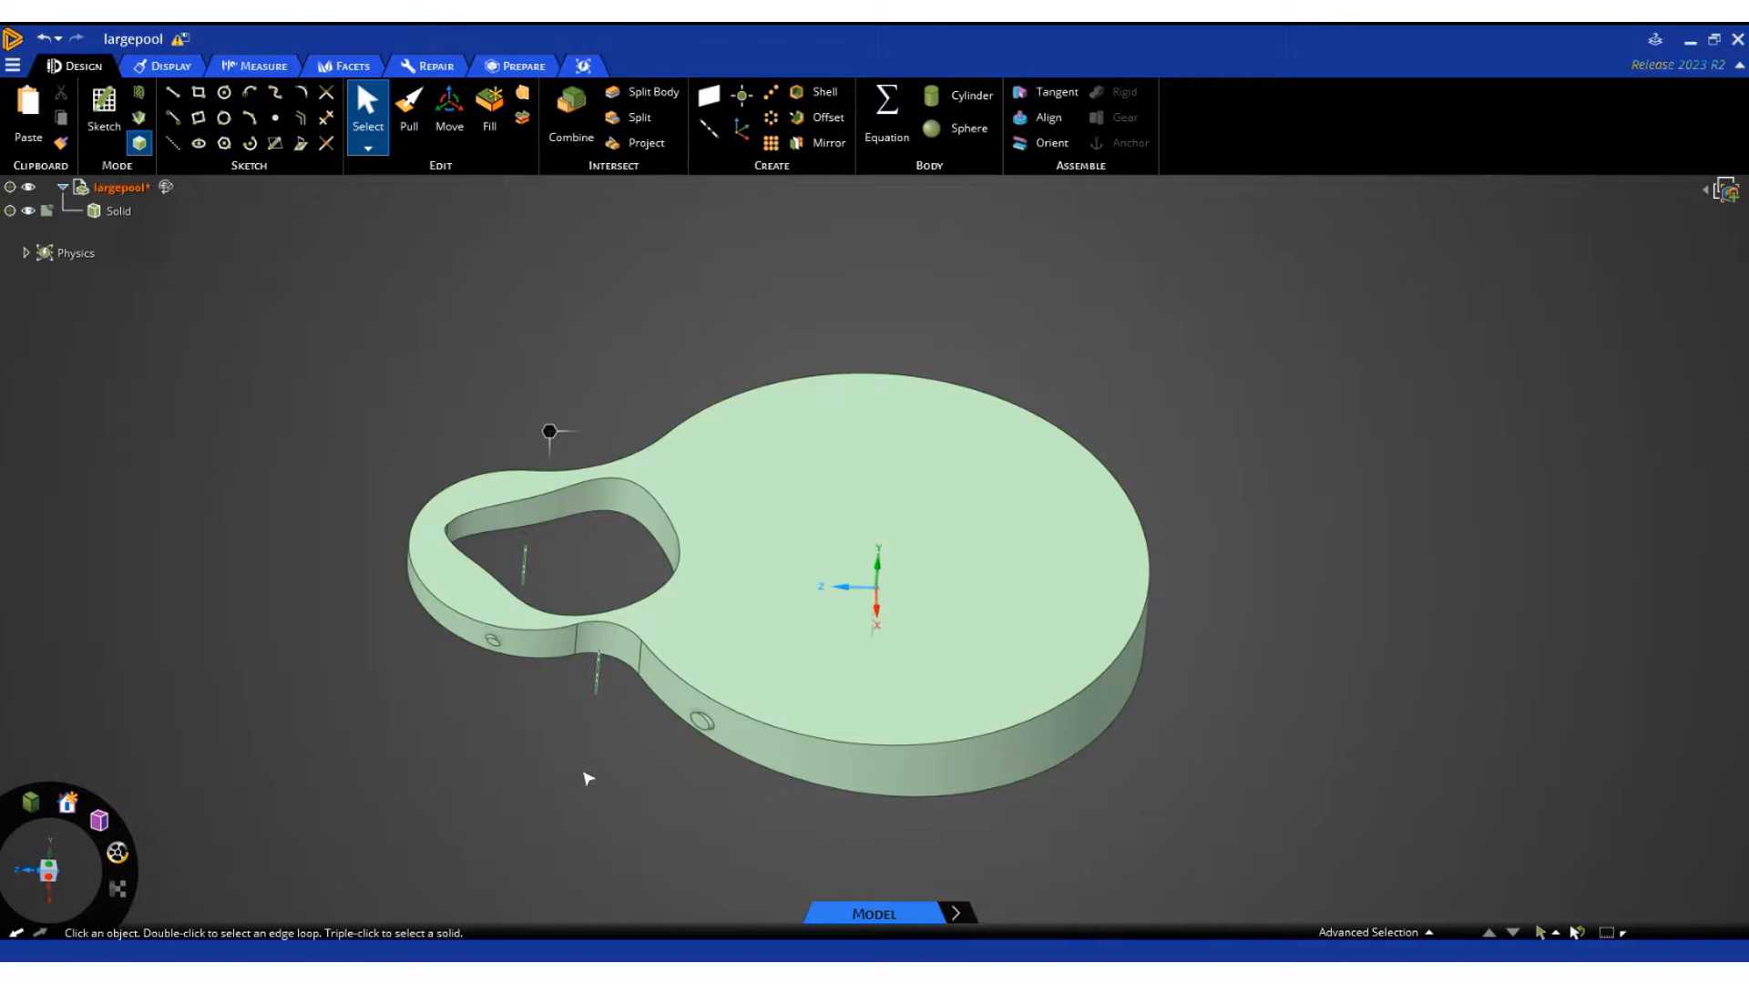
scroll(593, 729, "up", 3)
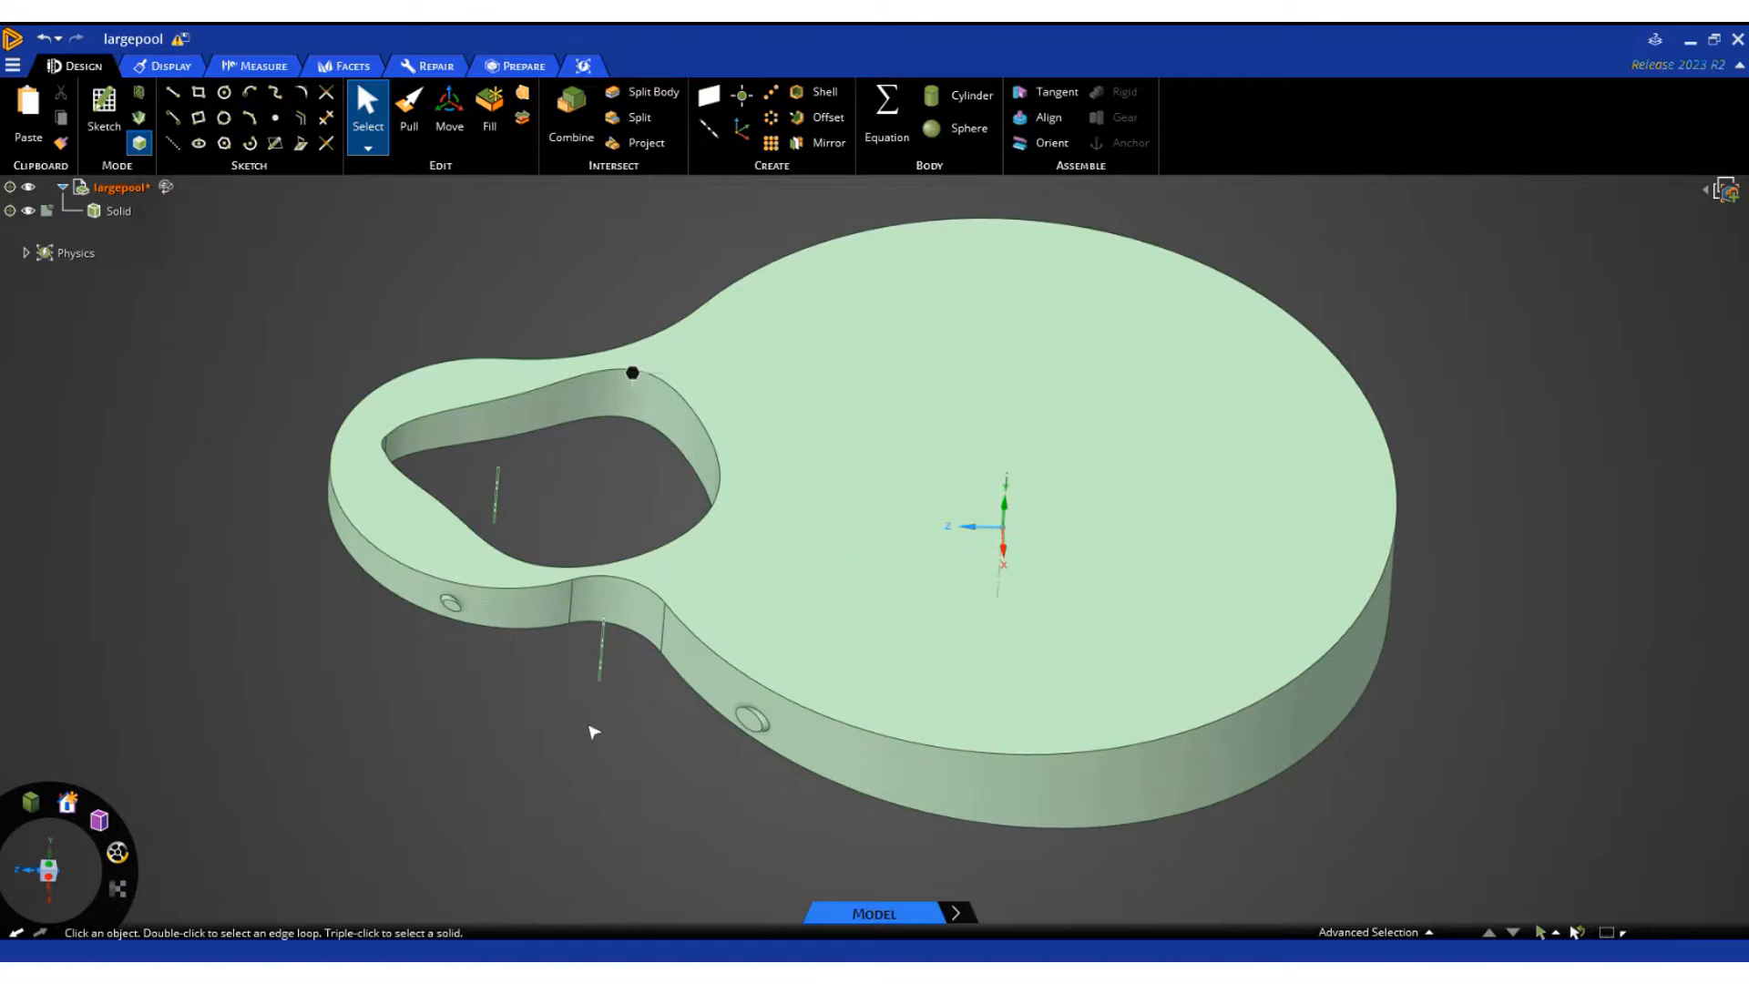
mouse_move(698, 747)
middle_mouse_down()
mouse_move(669, 740)
mouse_move(674, 662)
middle_mouse_up()
left_click(358, 579)
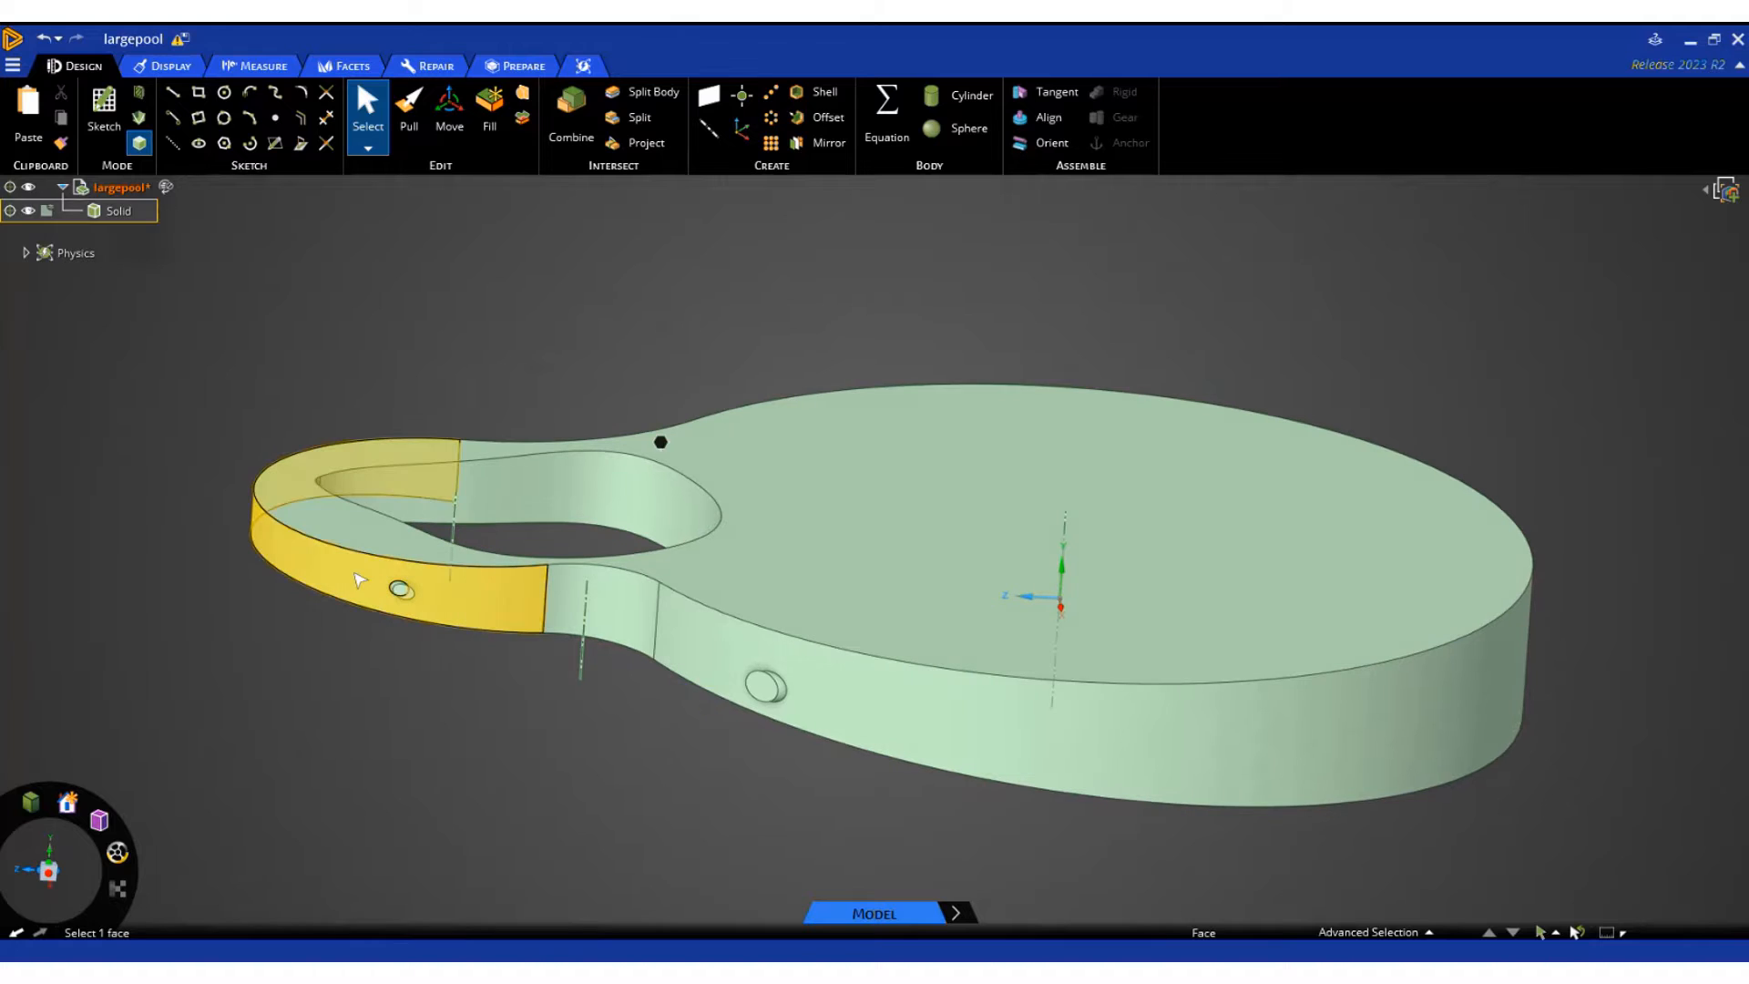
left_click(156, 500)
Check the freesurface group, and redefine the walls named selection to include the missing narrow corner face of the inner opening
left_click(1393, 934)
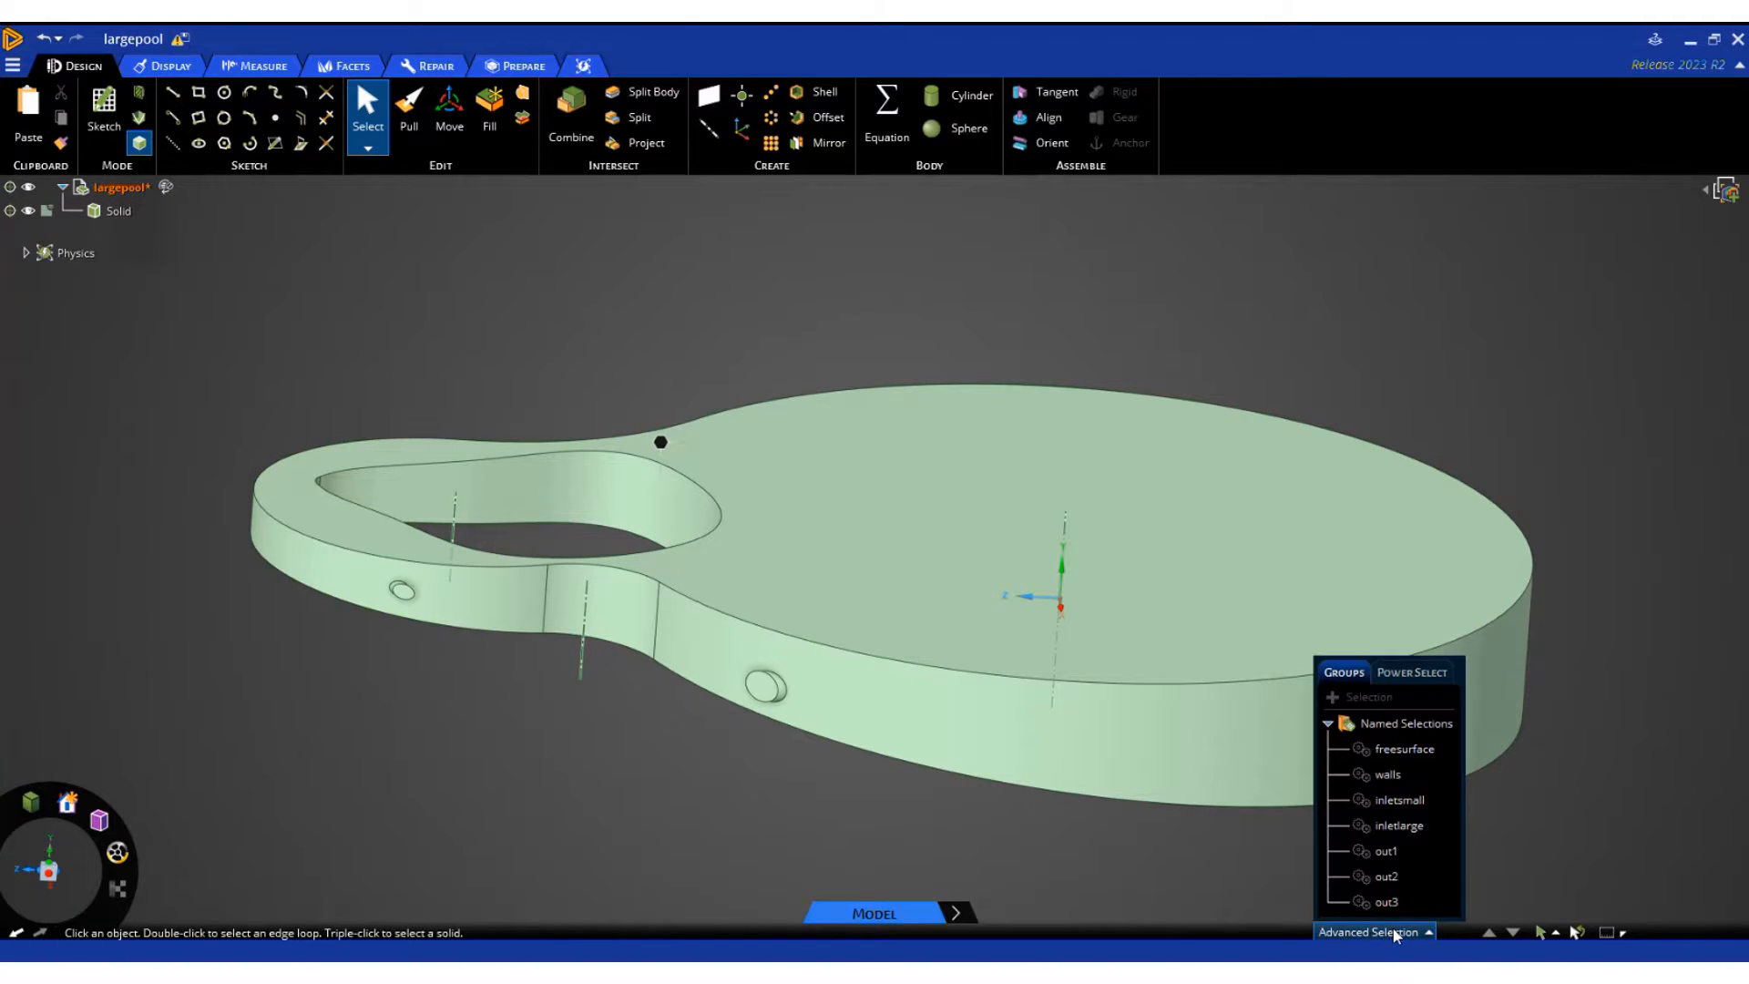
left_click(1401, 750)
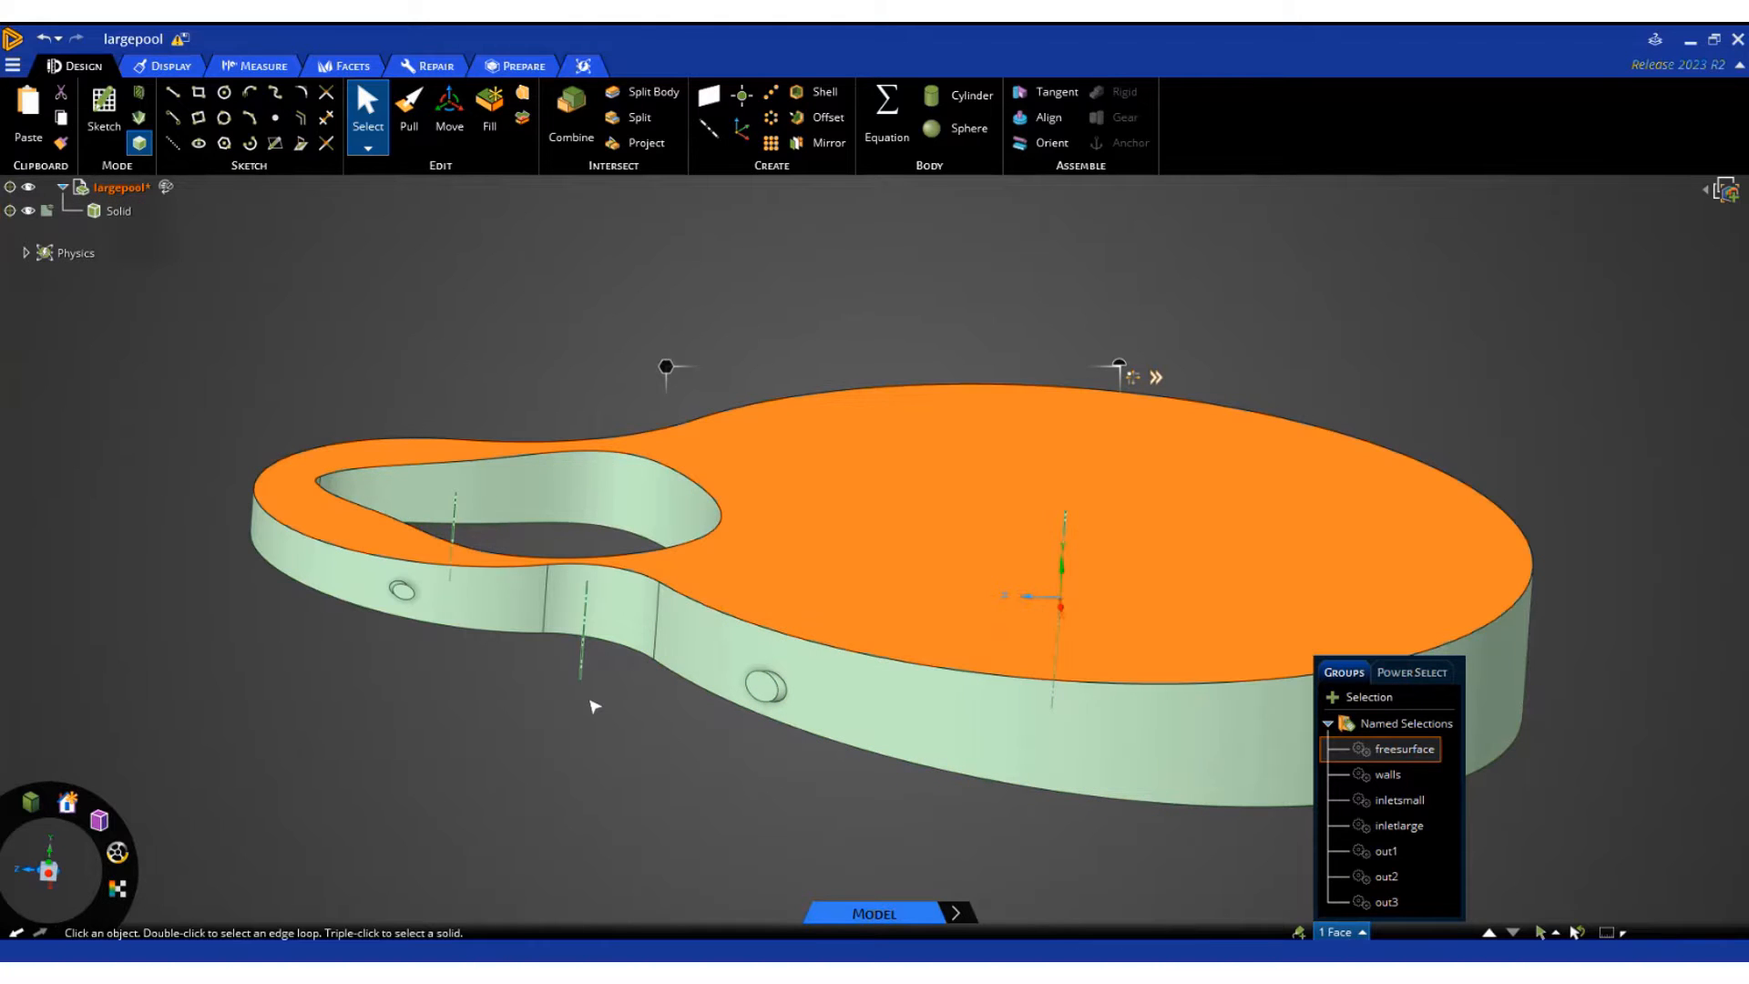
left_click(1339, 774)
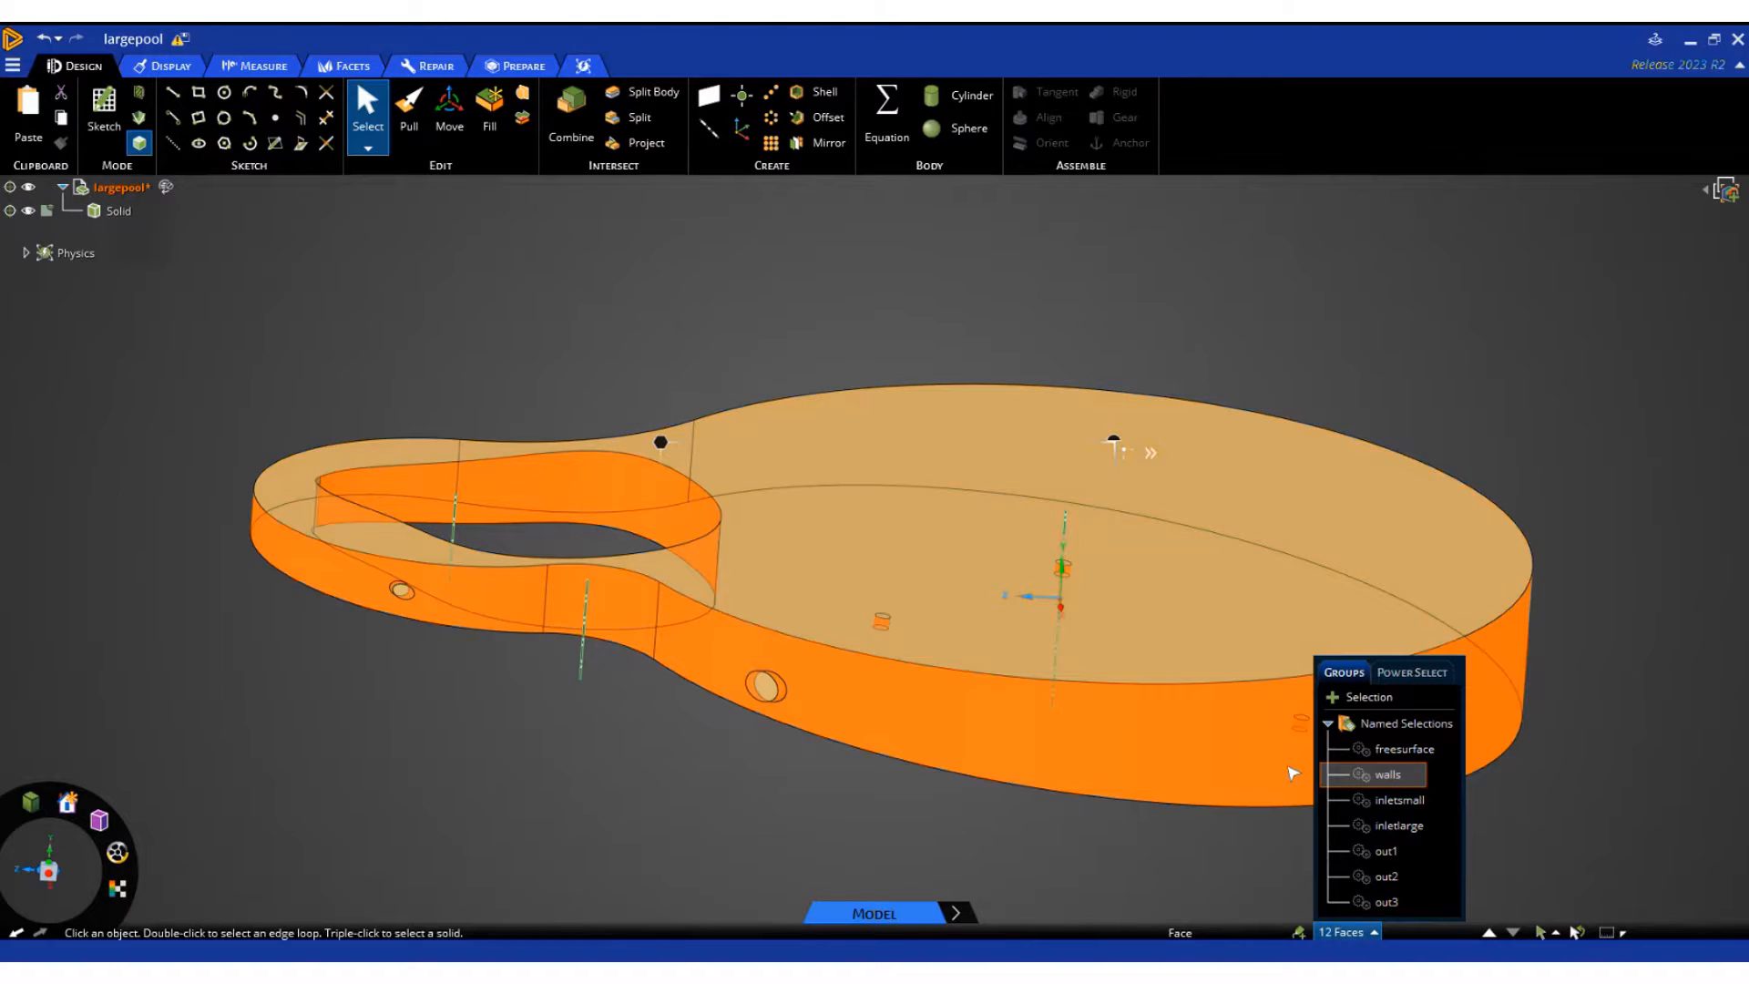
middle_click_drag(543, 761, 434, 868)
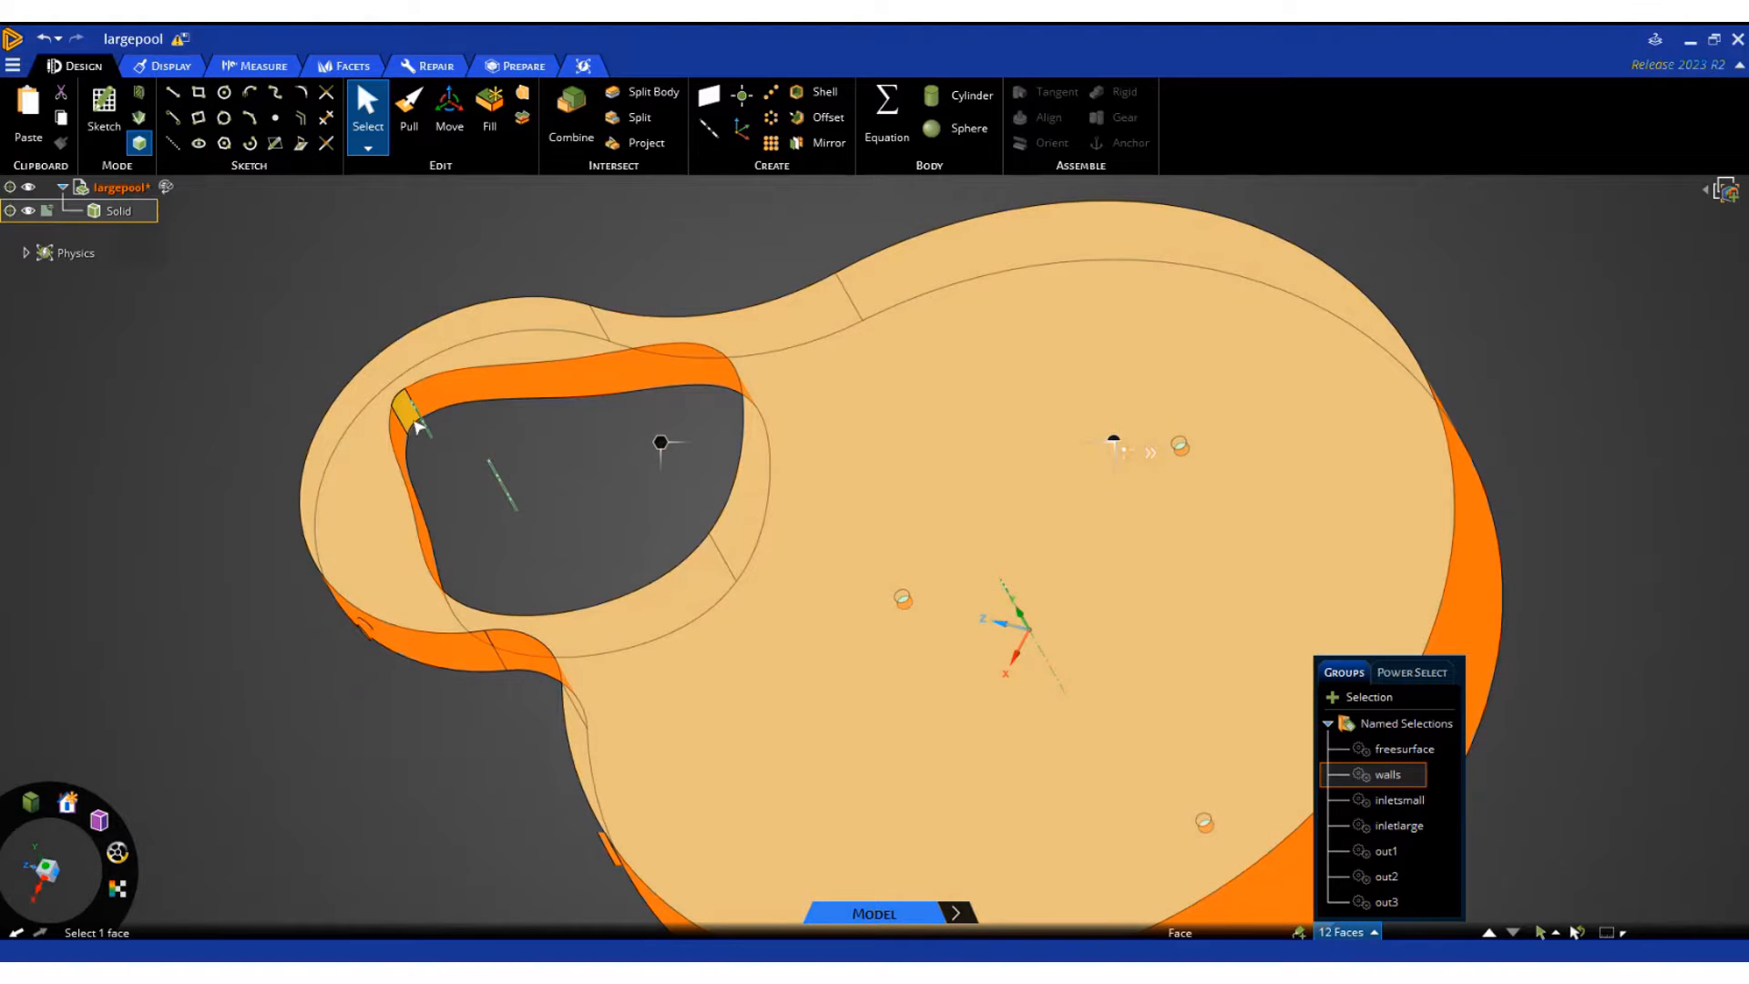
left_click(416, 426, "ctrl")
middle_click_drag(416, 427, 613, 528)
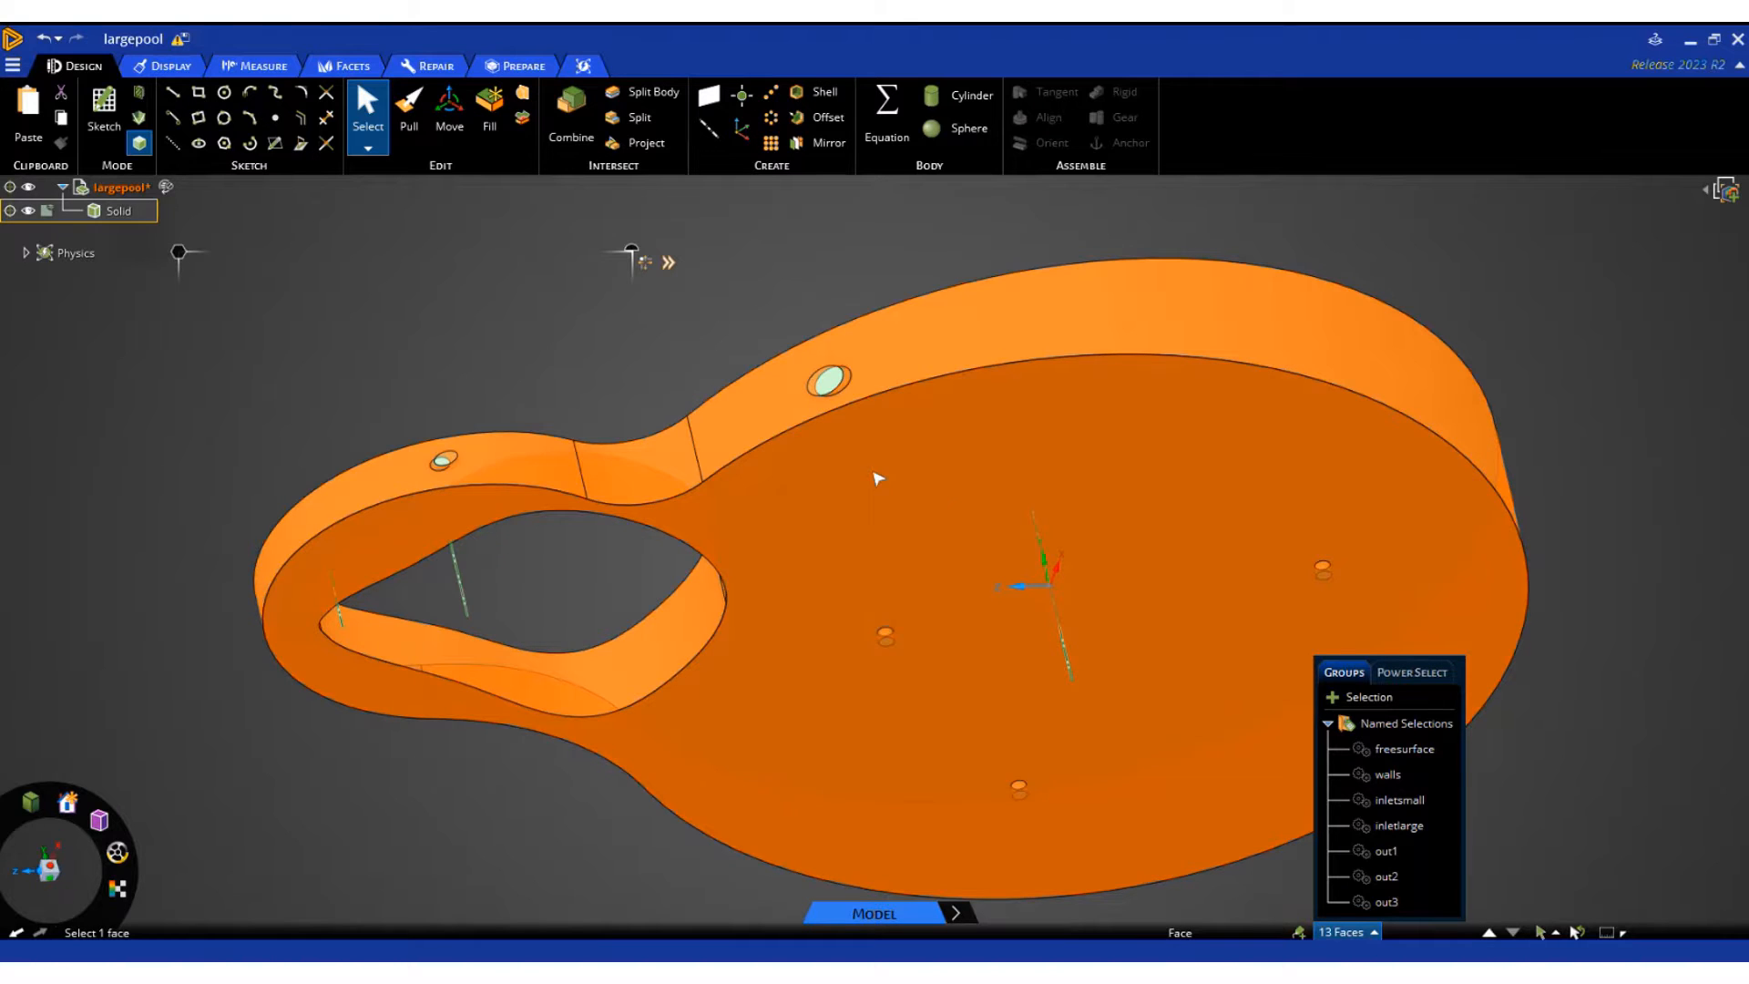
right_click(1391, 775)
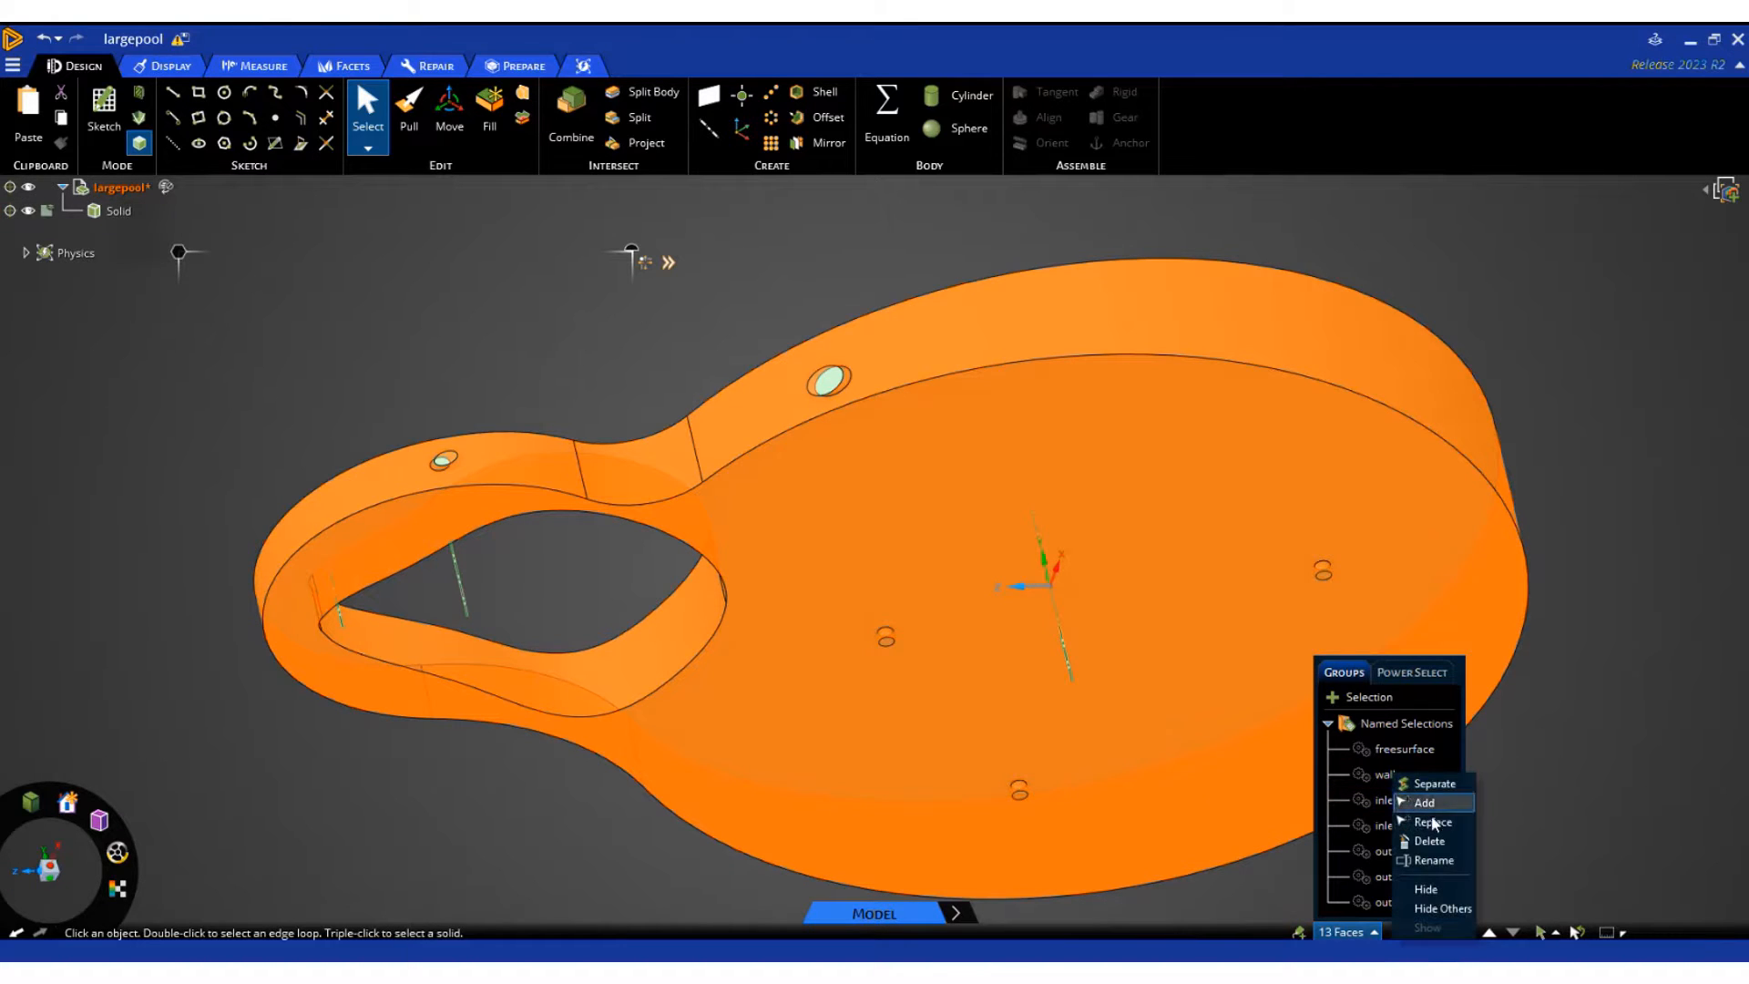
left_click(1433, 823)
left_click(530, 802)
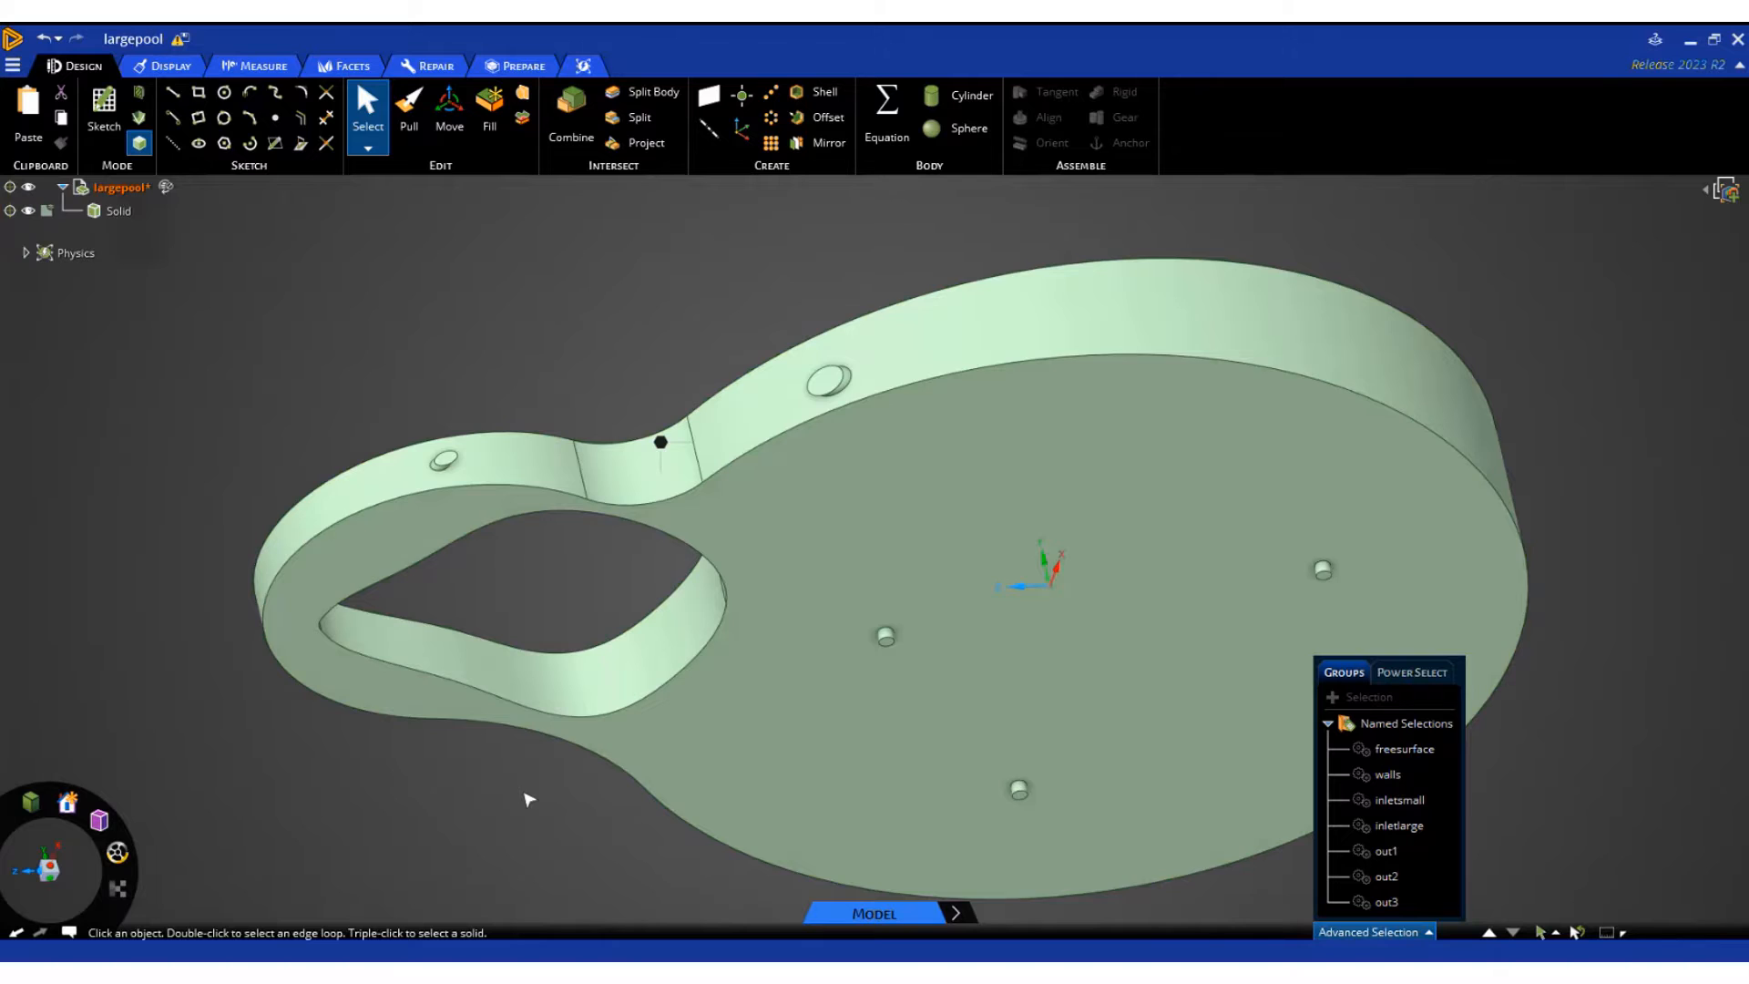
Review which faces belong to the inletsmall, inletlarge and outlet named selections, viewing the pool from the side and below
left_click(1399, 800)
middle_click_drag(508, 793, 292, 780)
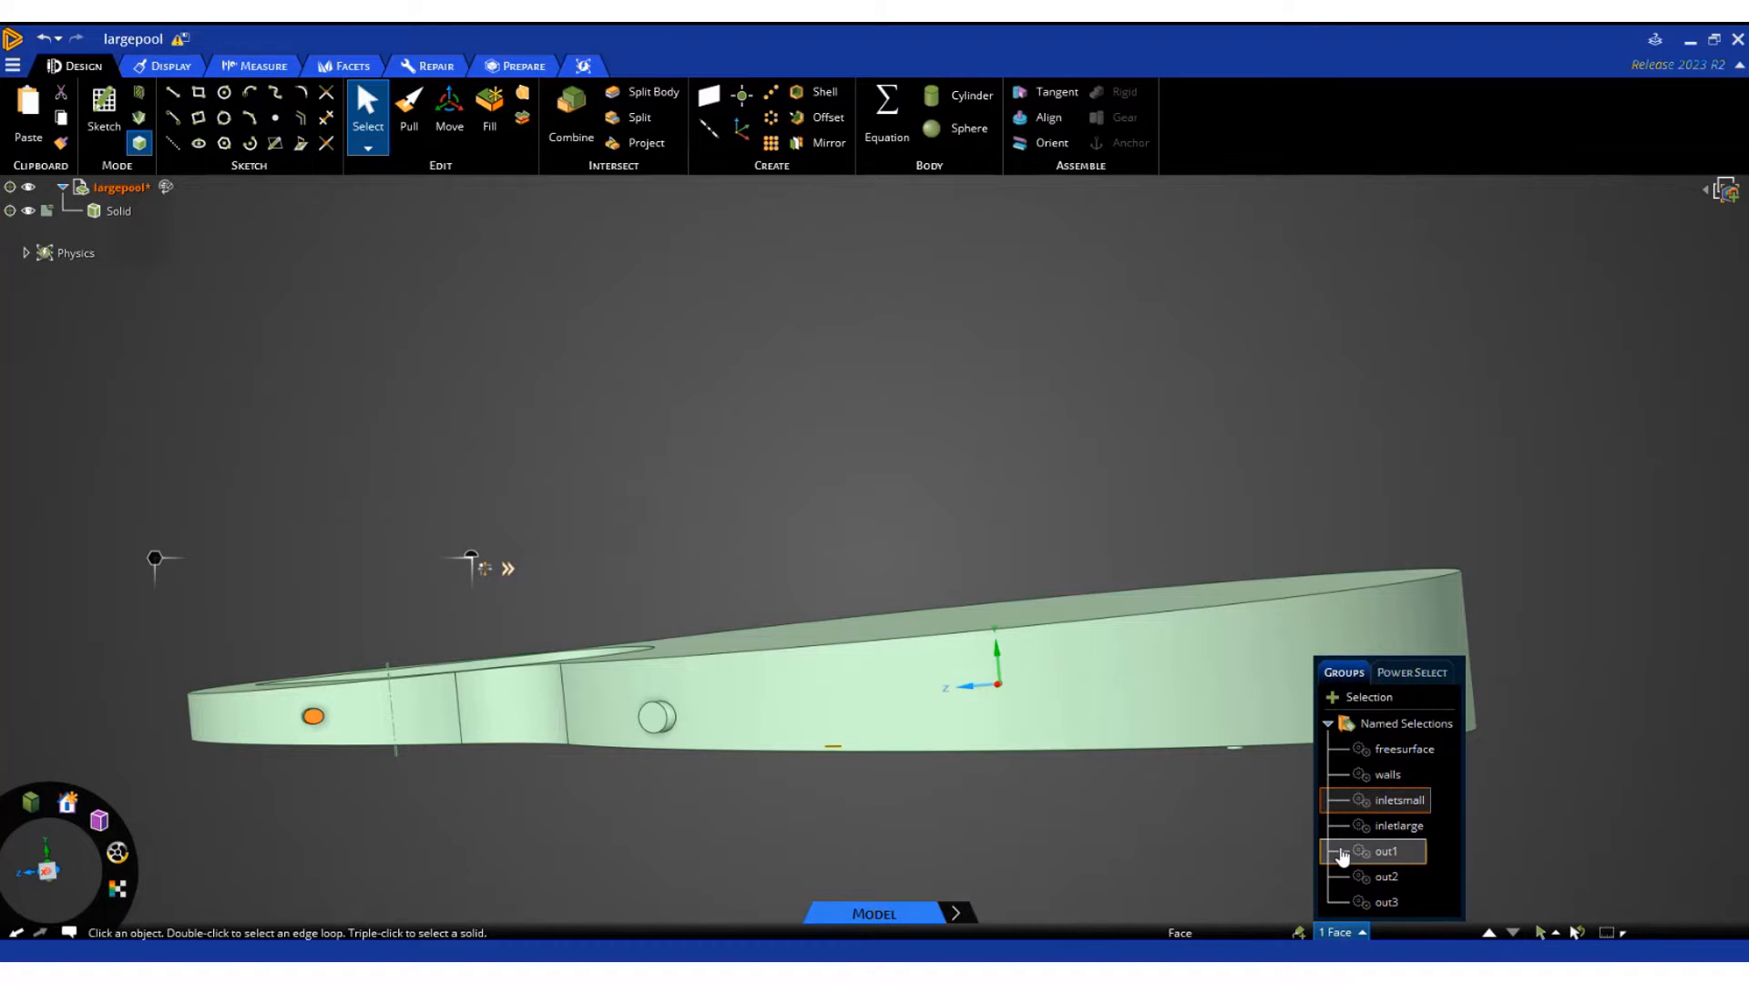
left_click(1399, 825)
scroll(688, 820, "up", 4)
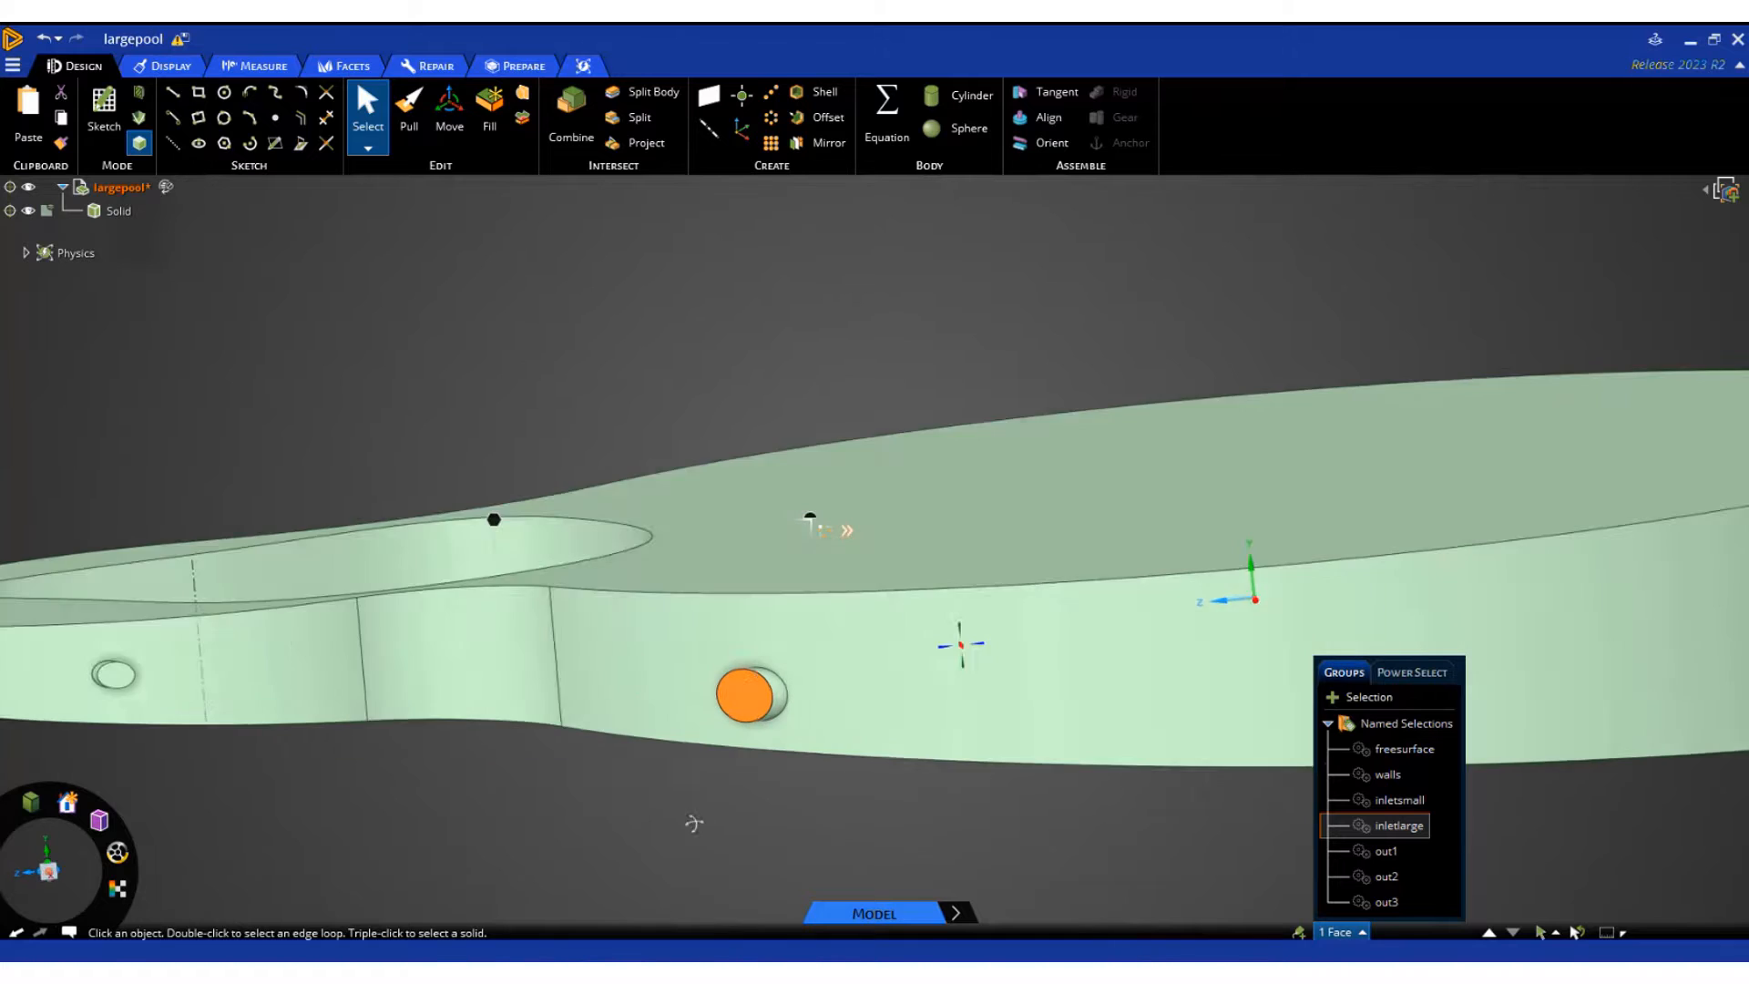
middle_click_drag(694, 822, 707, 831)
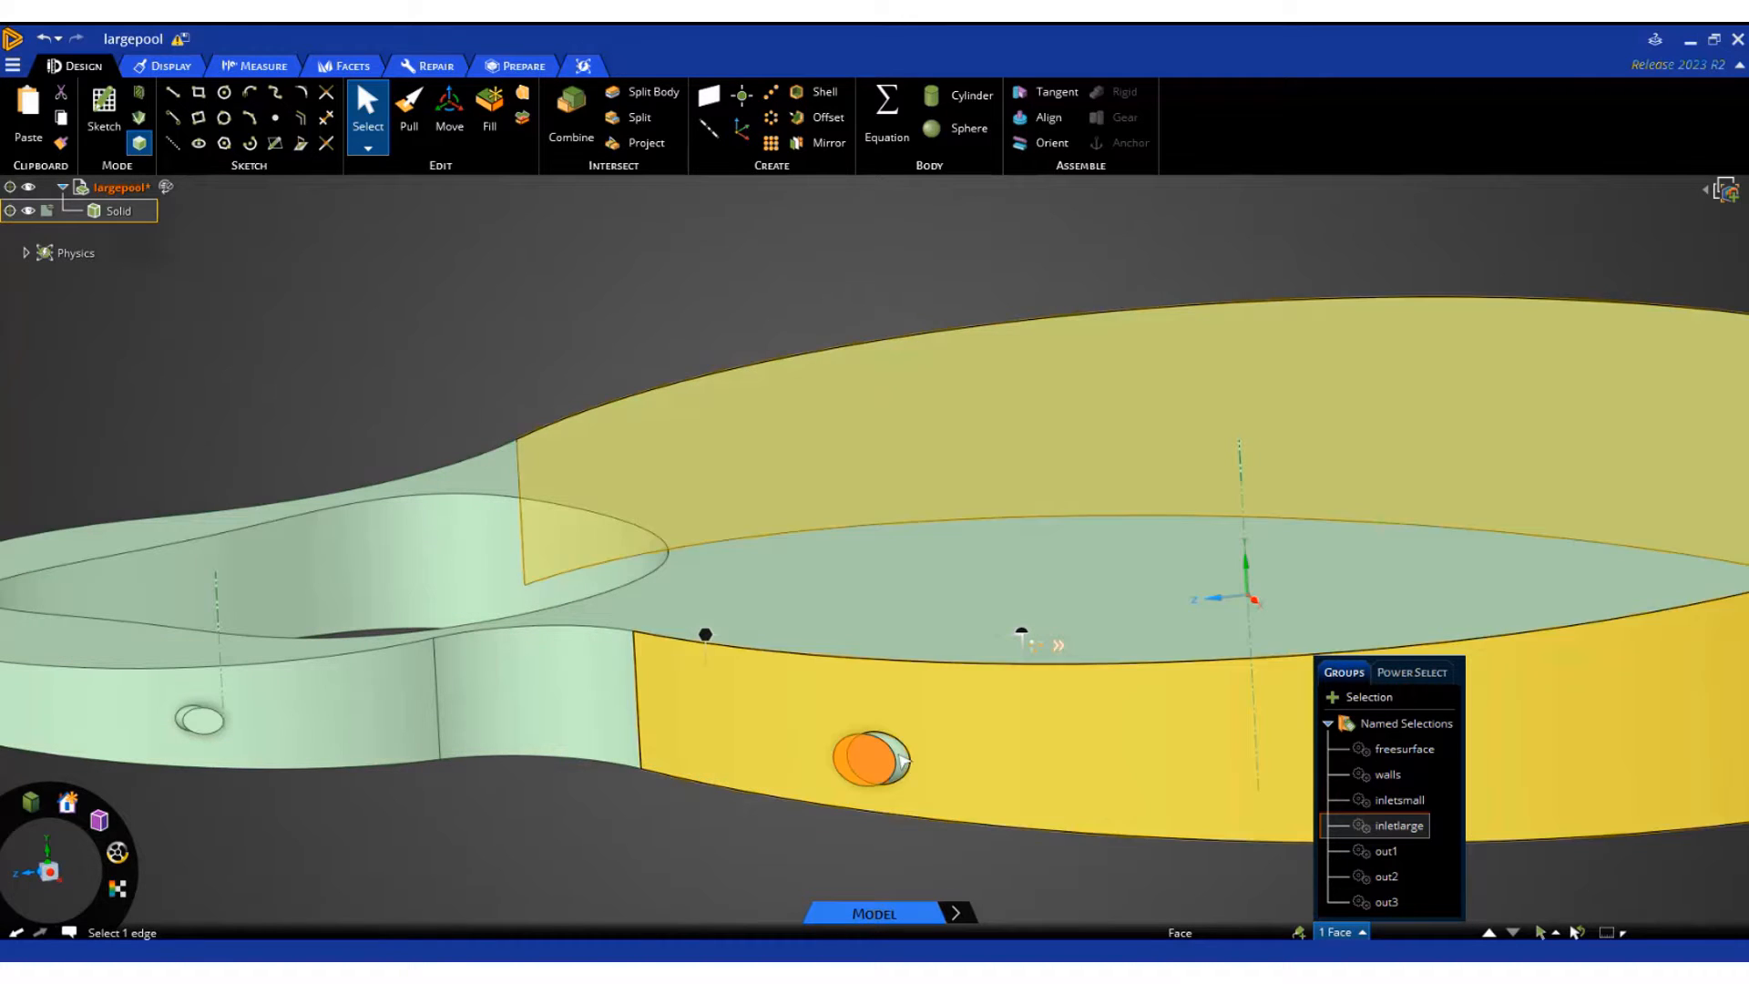
left_click(1333, 853)
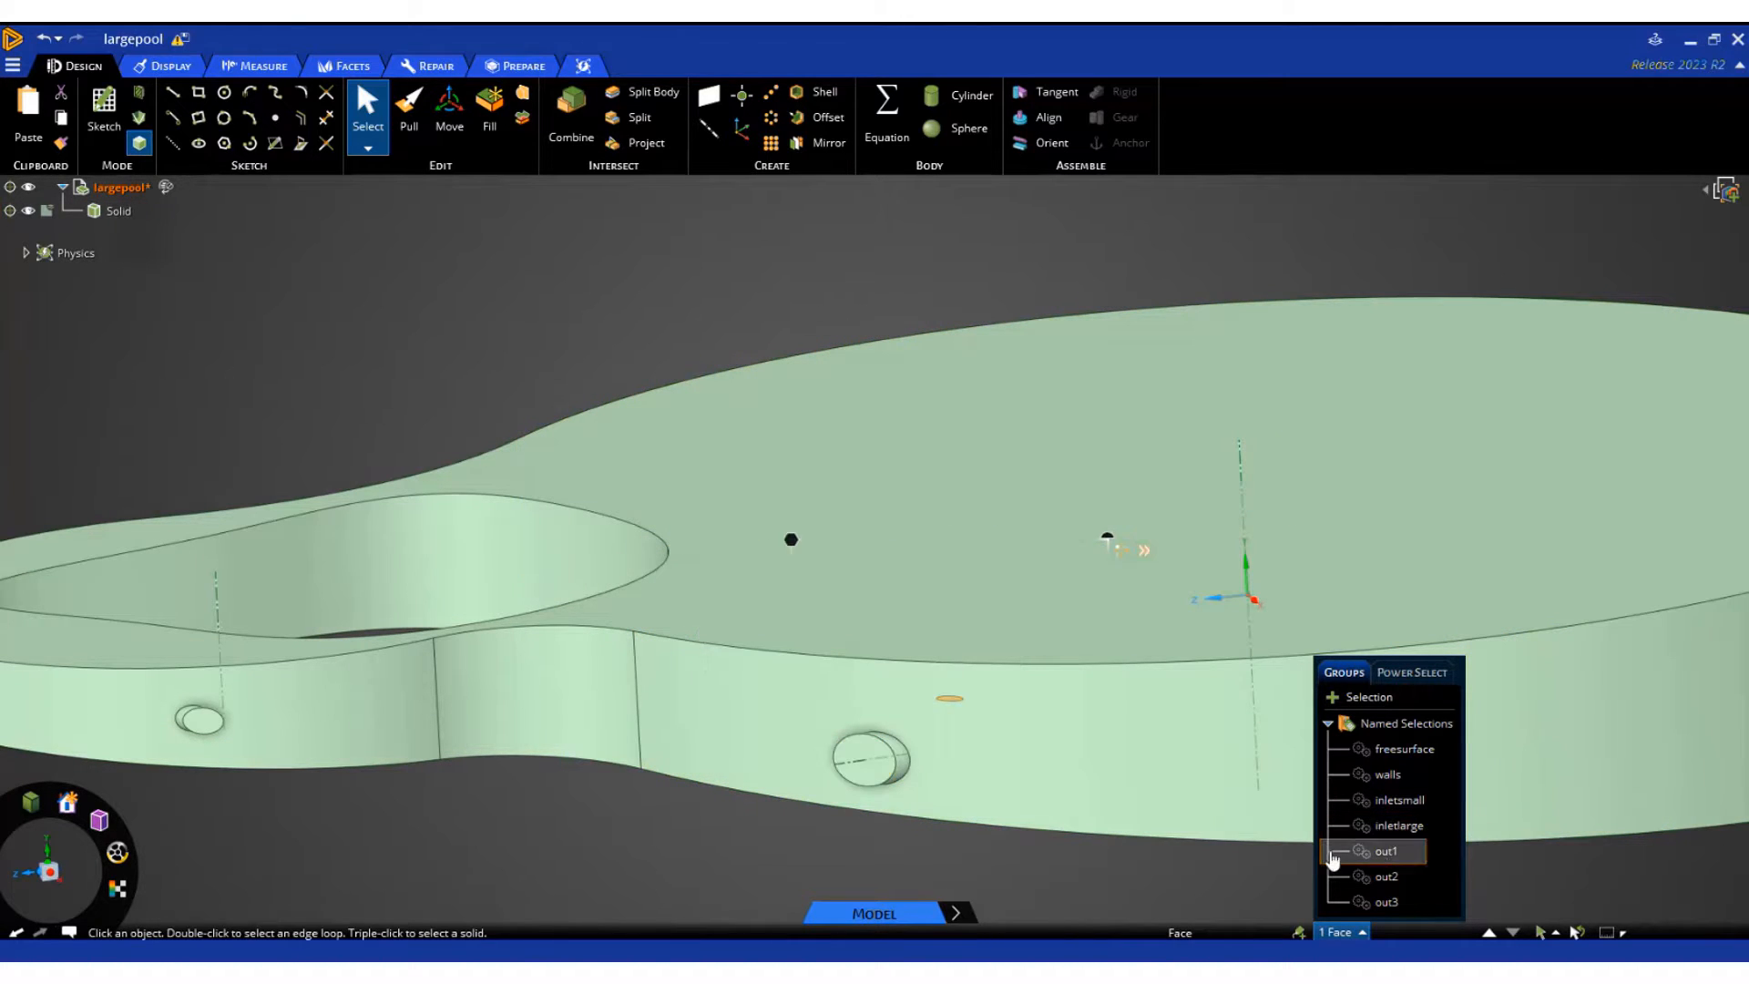
scroll(692, 819, "down", 5)
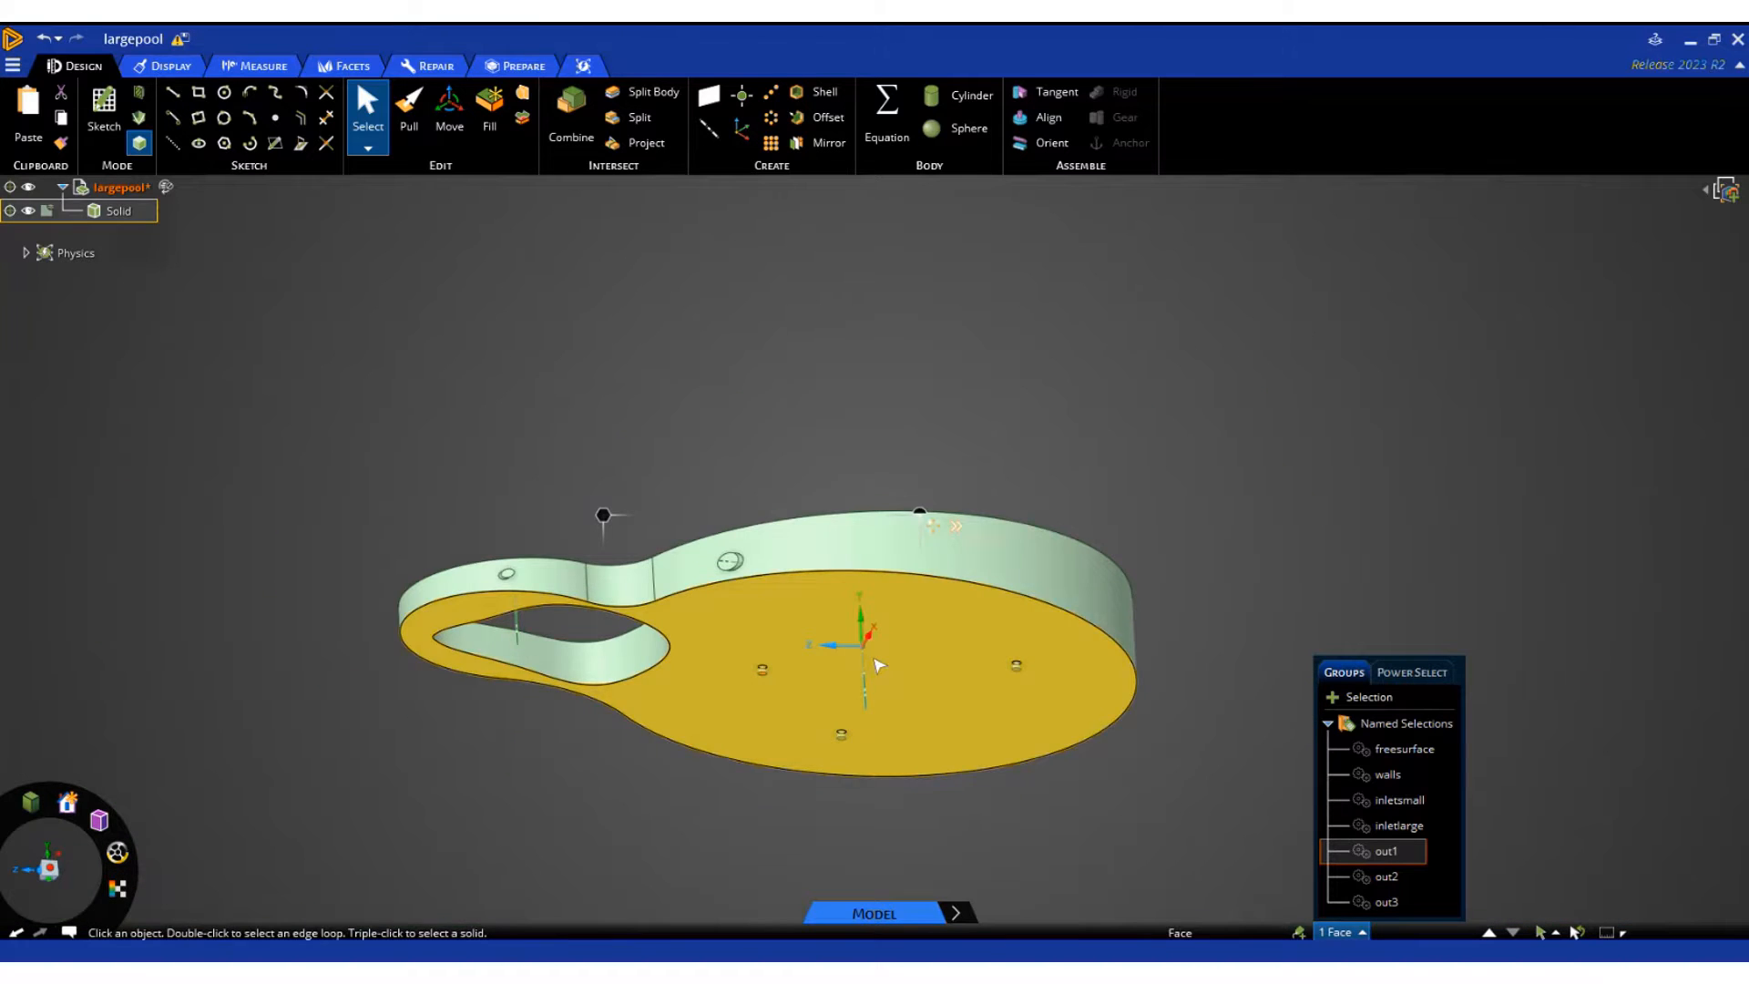
scroll(878, 665, "up", 3)
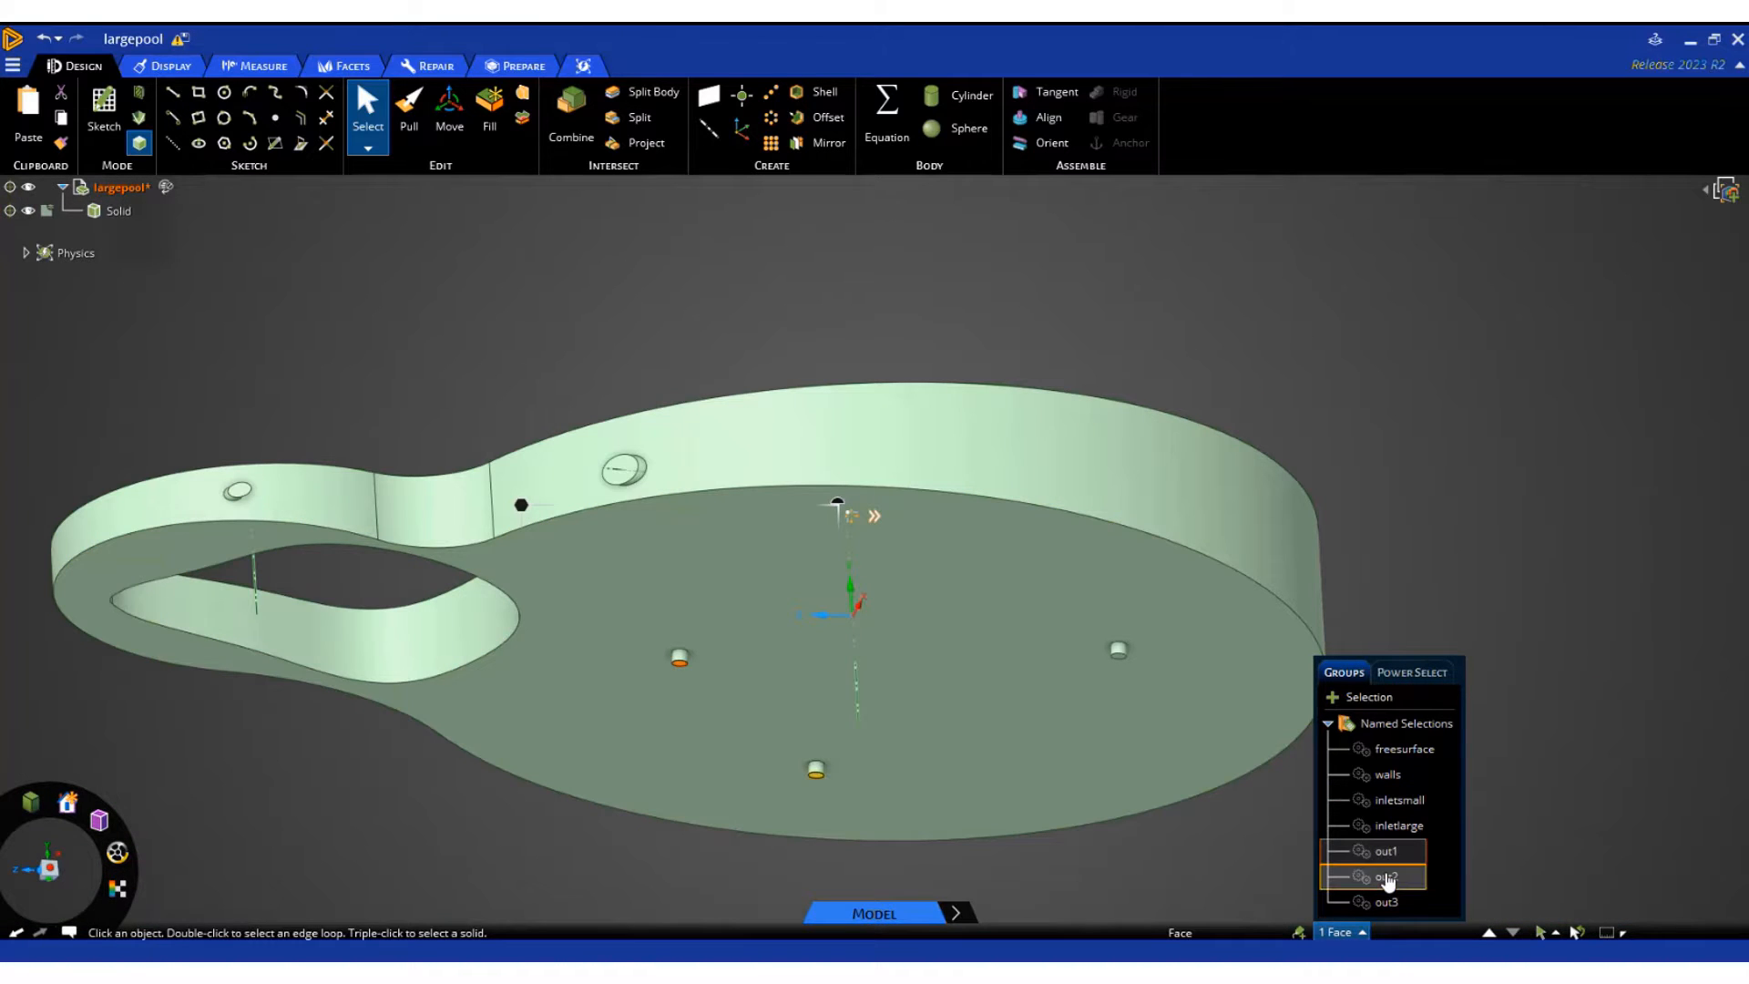
left_click(1386, 903)
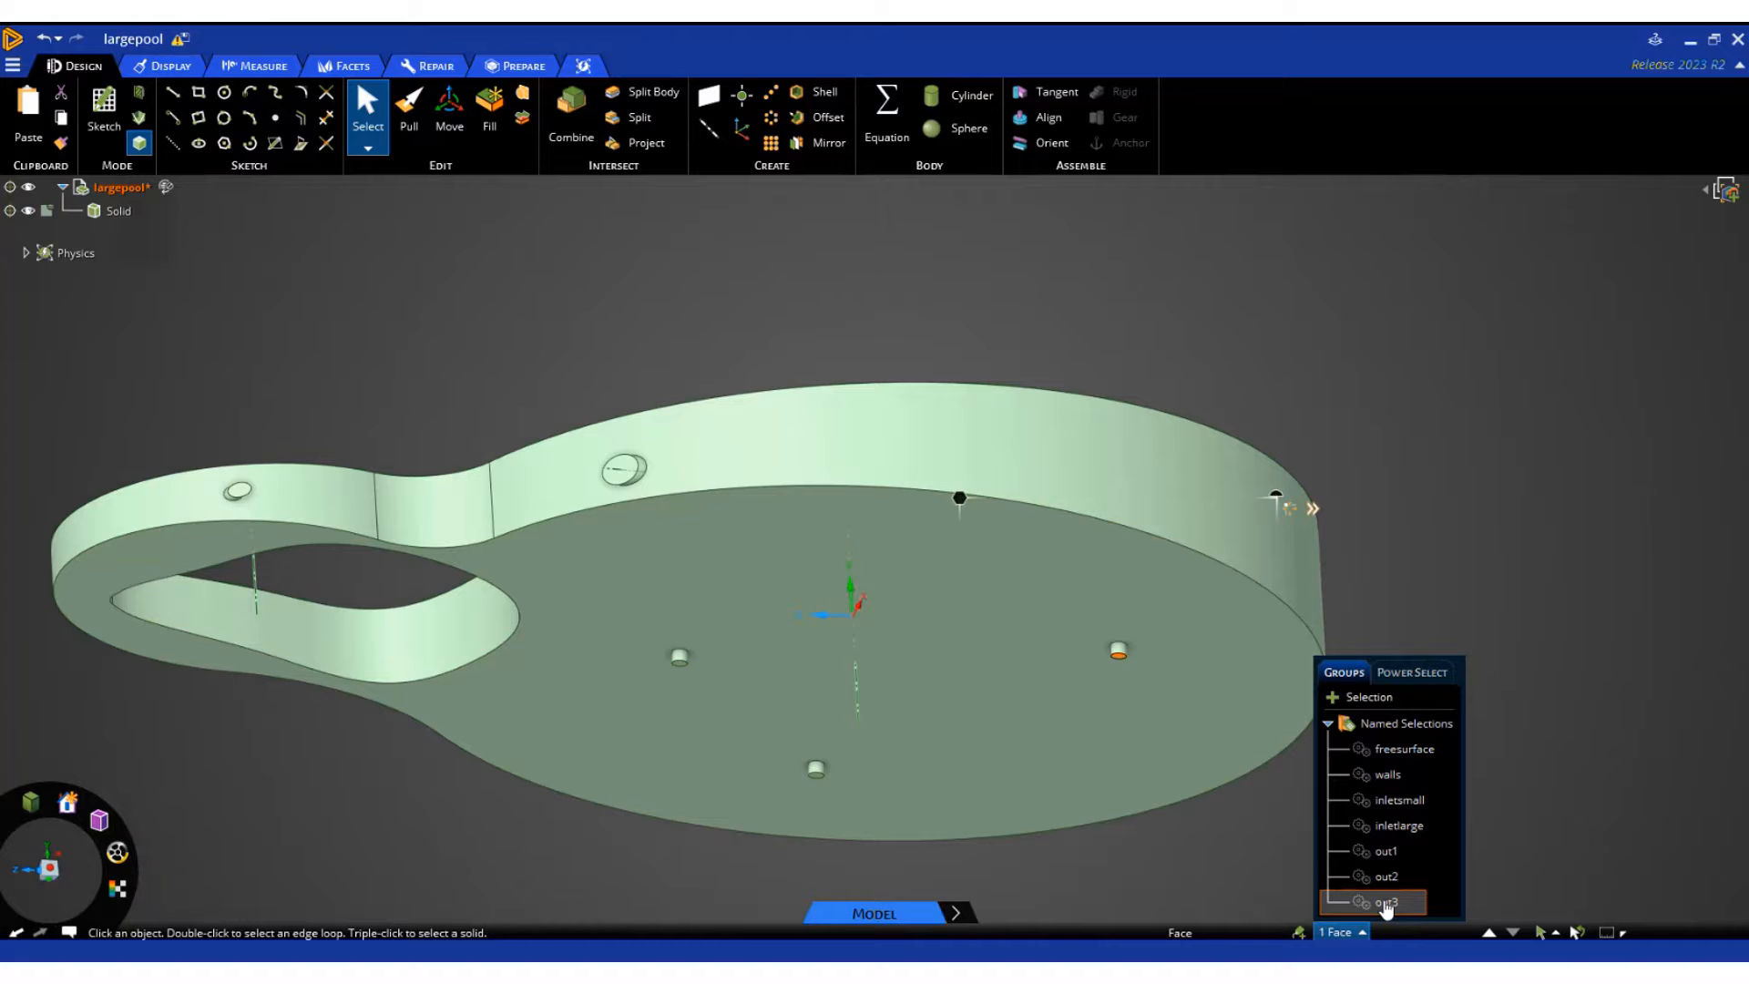
left_click(421, 829)
Inspect the whole pool body from underneath and from above, including the floor, inner opening and small-end inlet
scroll(1520, 643, "down", 3)
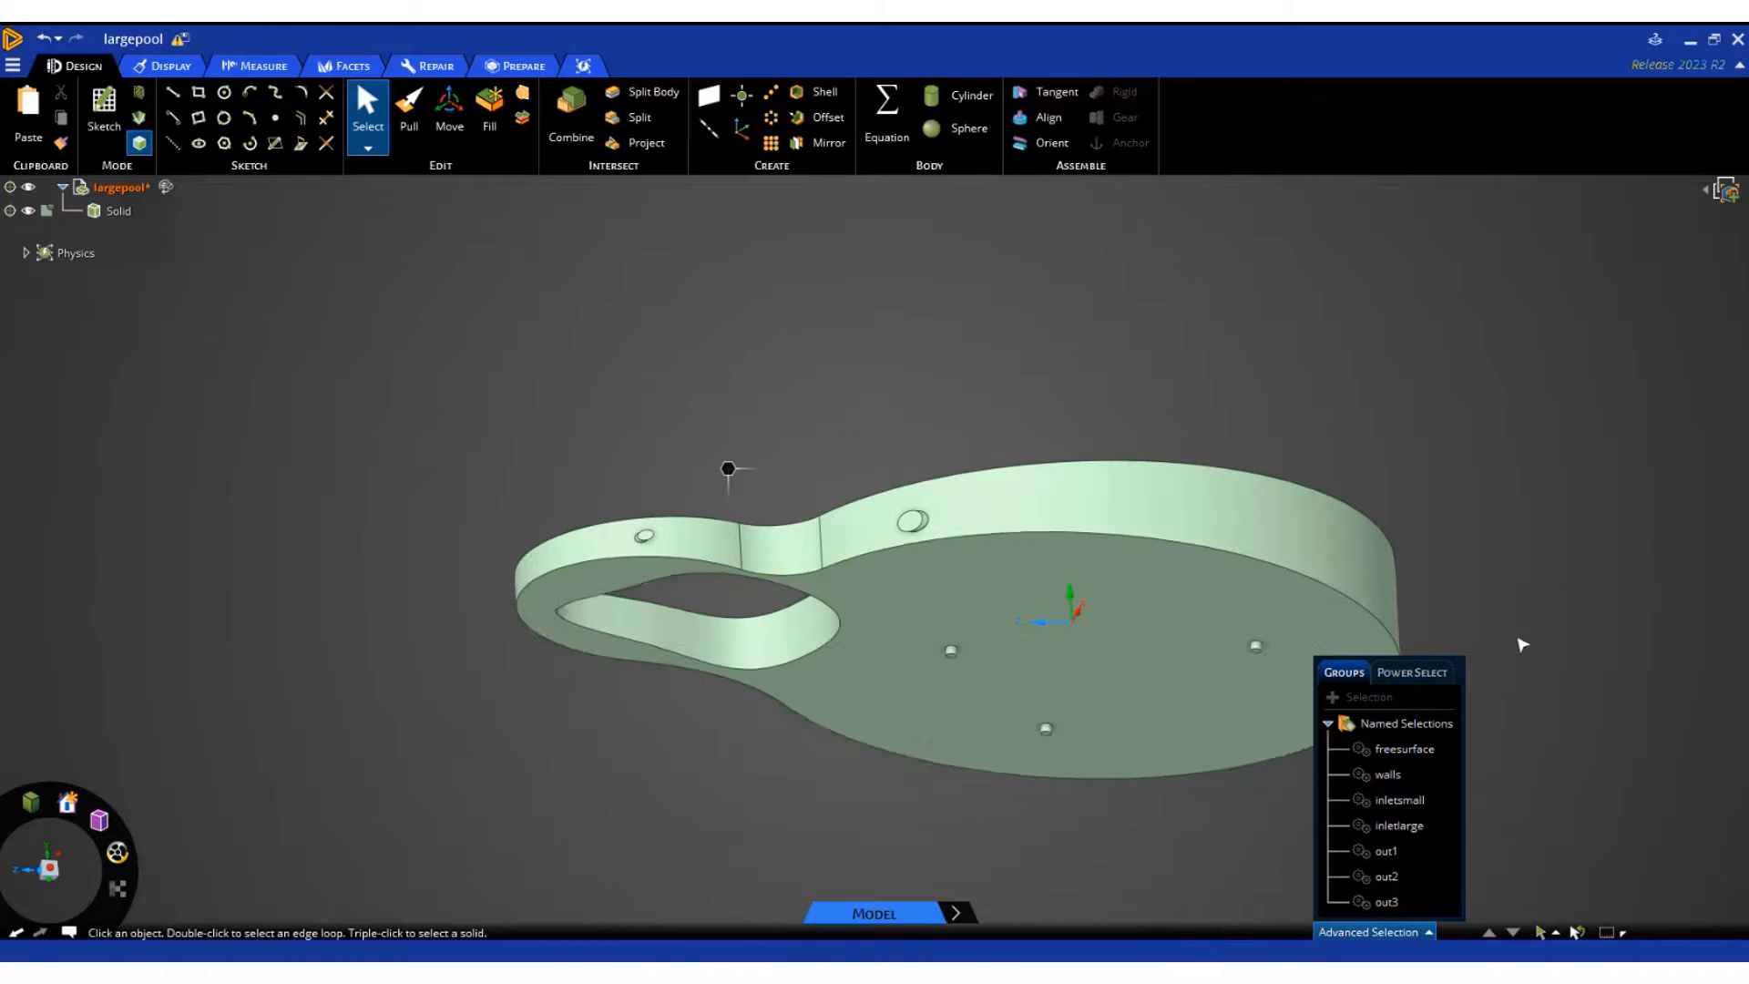
scroll(995, 671, "up", 3)
left_click(541, 590)
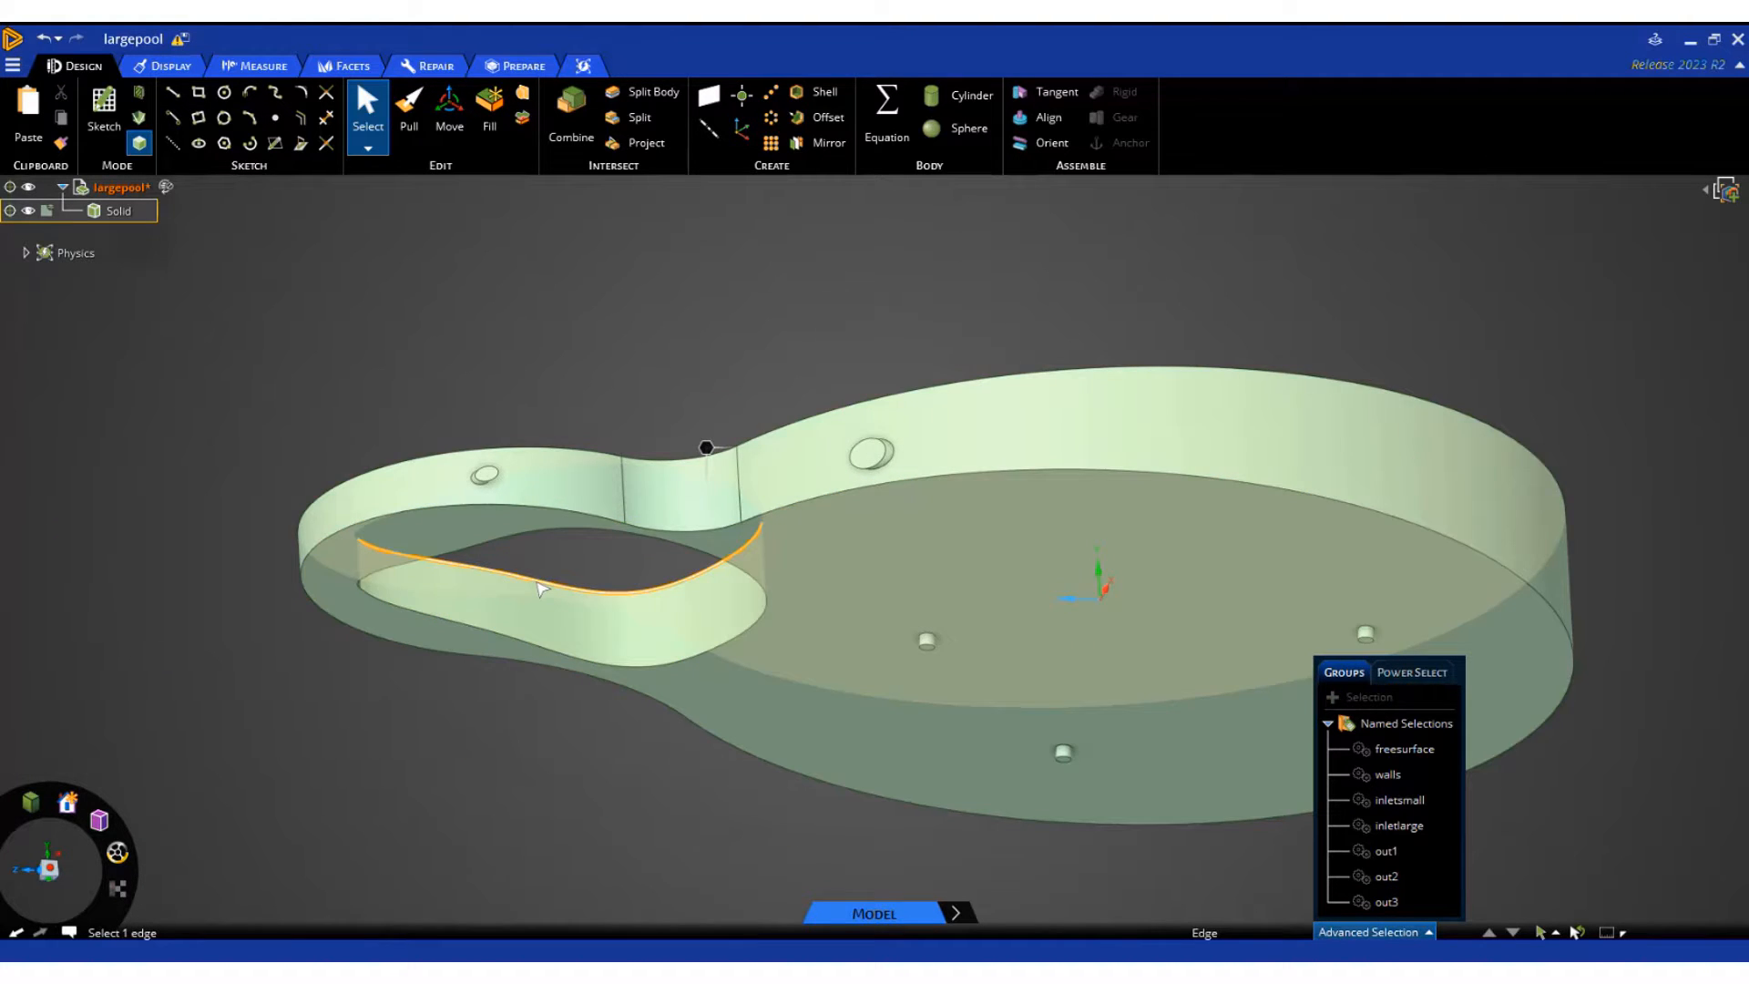
scroll(406, 583, "down", 3)
middle_click_drag(565, 725, 547, 836)
left_click(836, 642)
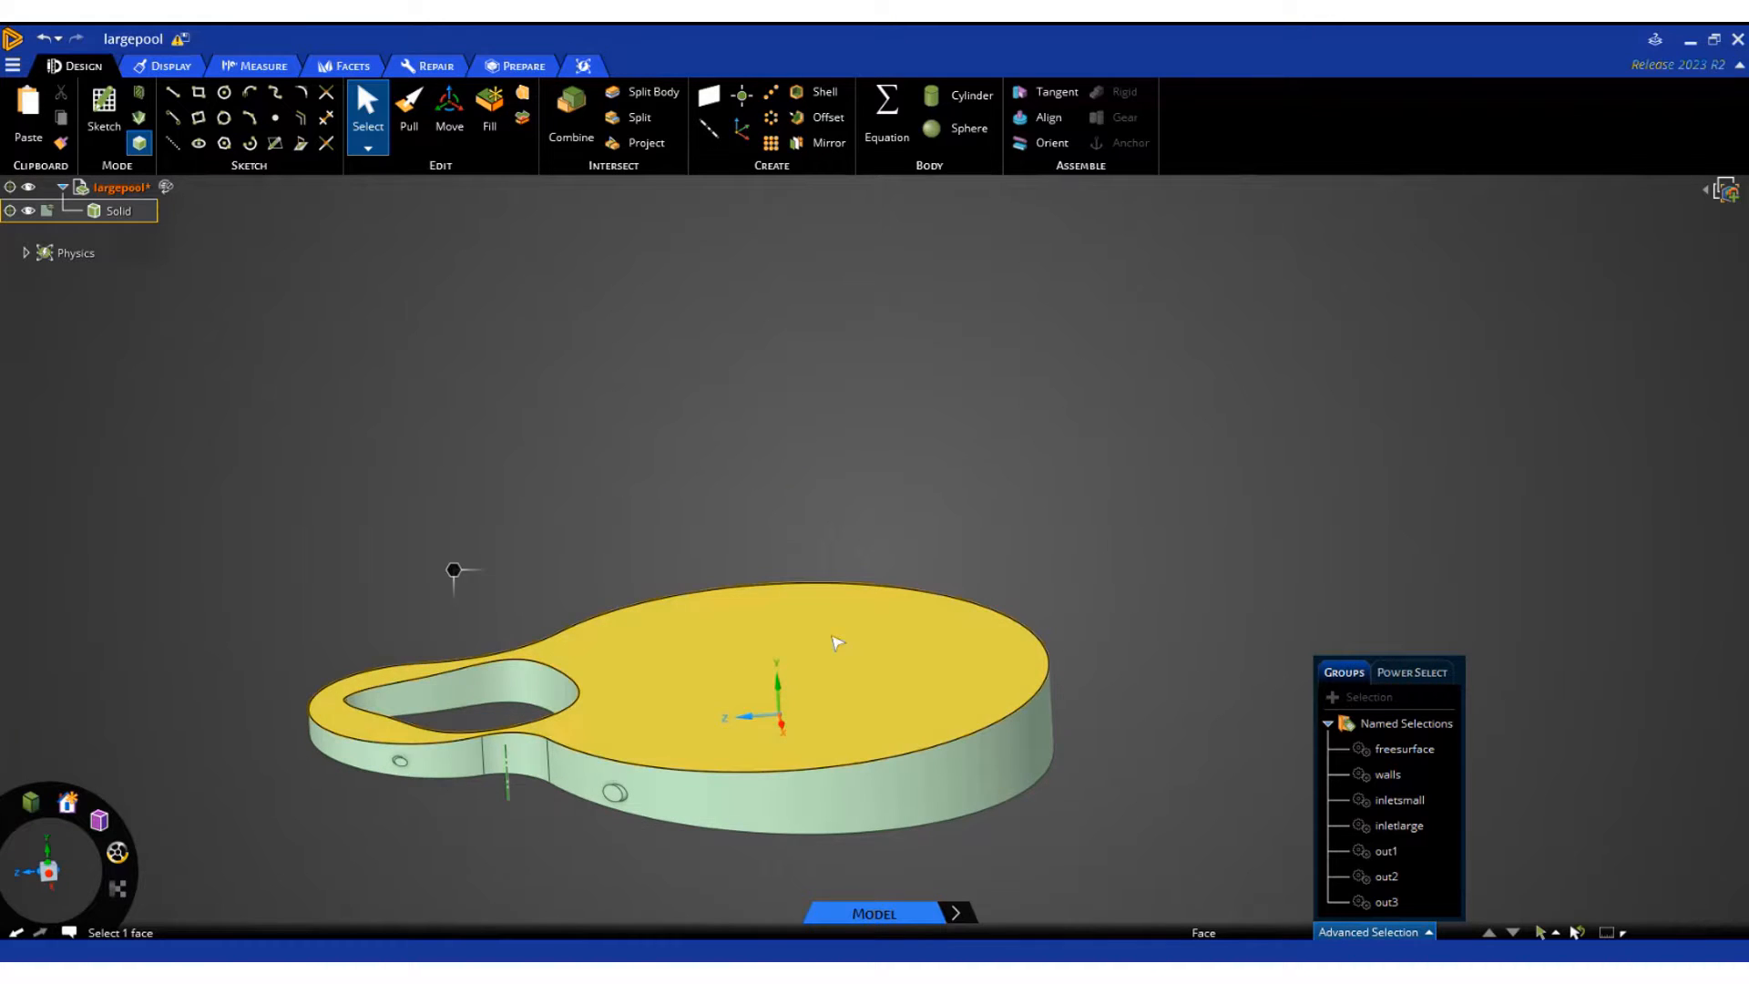
middle_click_drag(501, 772, 516, 881)
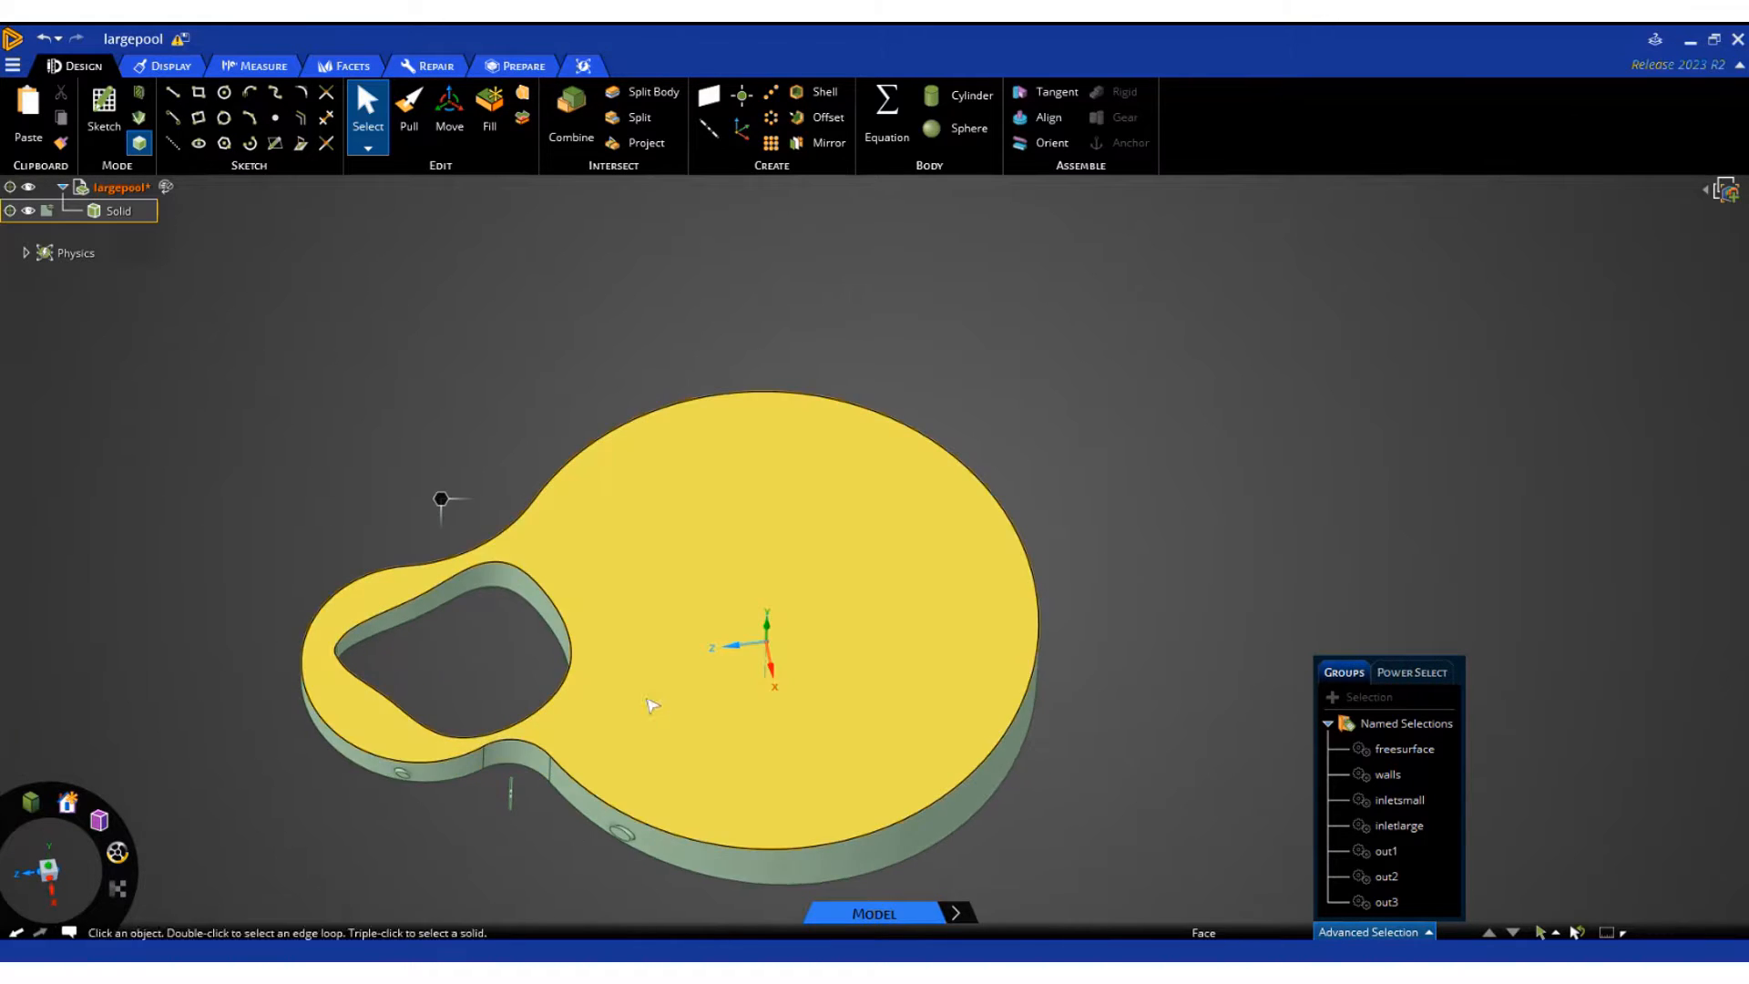
left_click(407, 803)
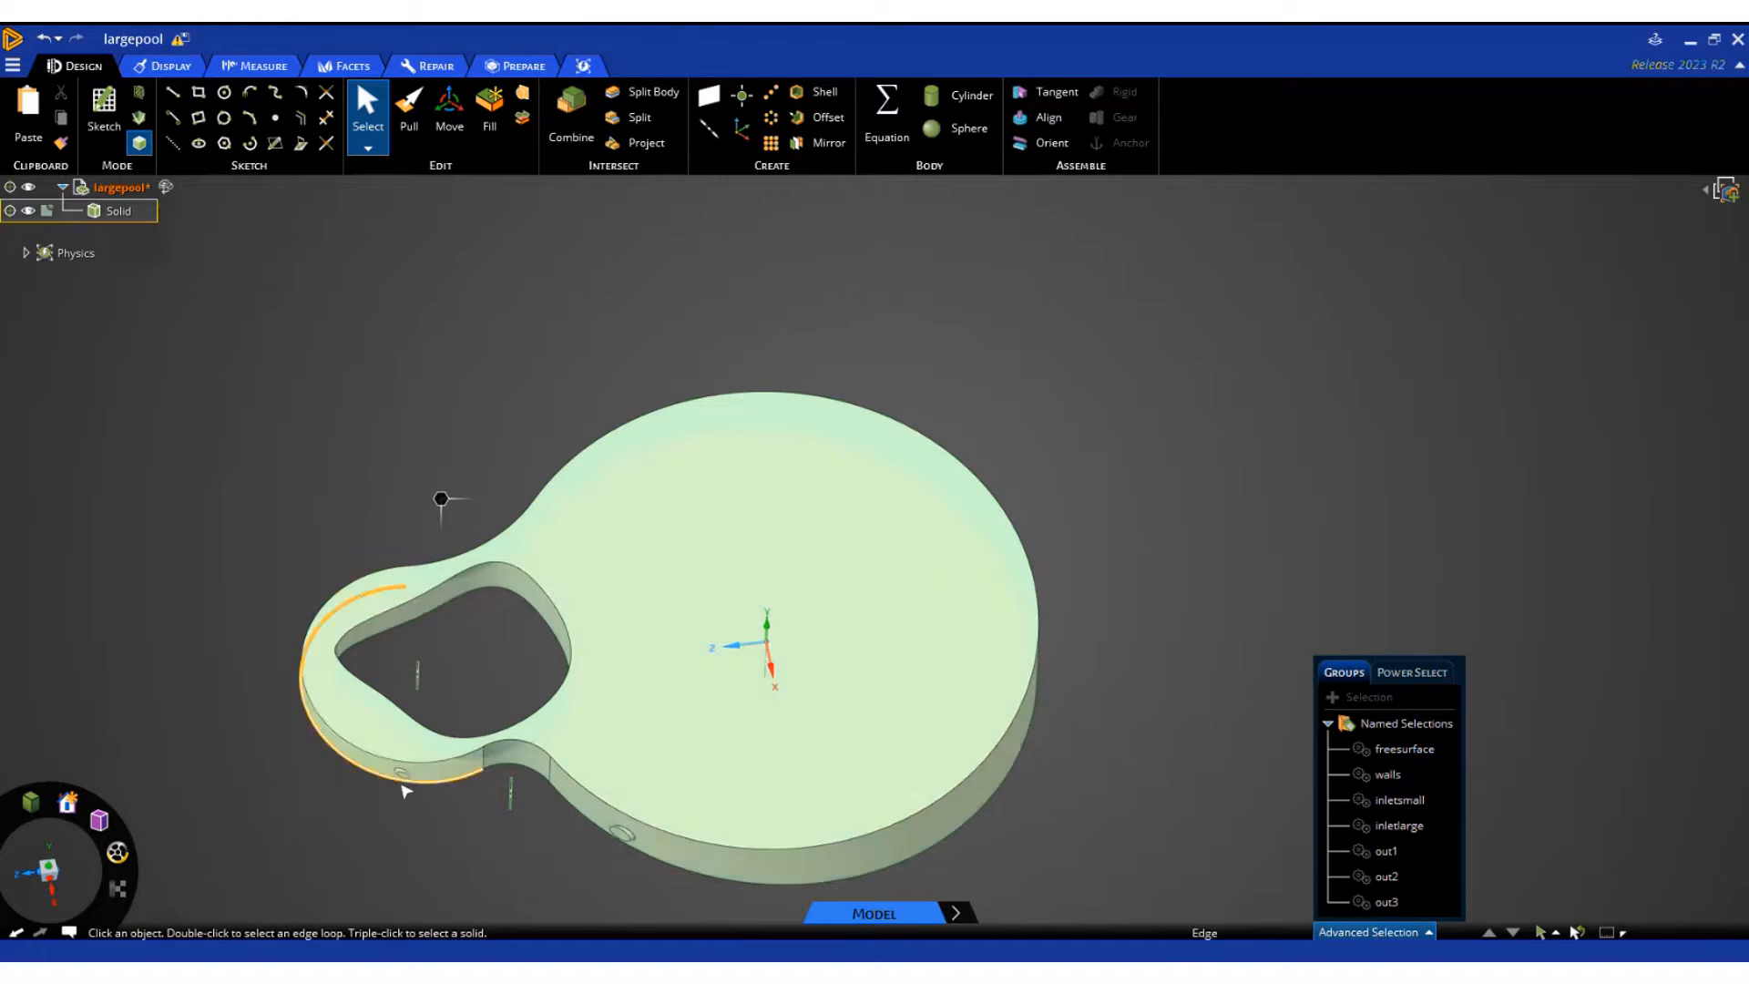
scroll(407, 792, "up", 3)
left_click(402, 766)
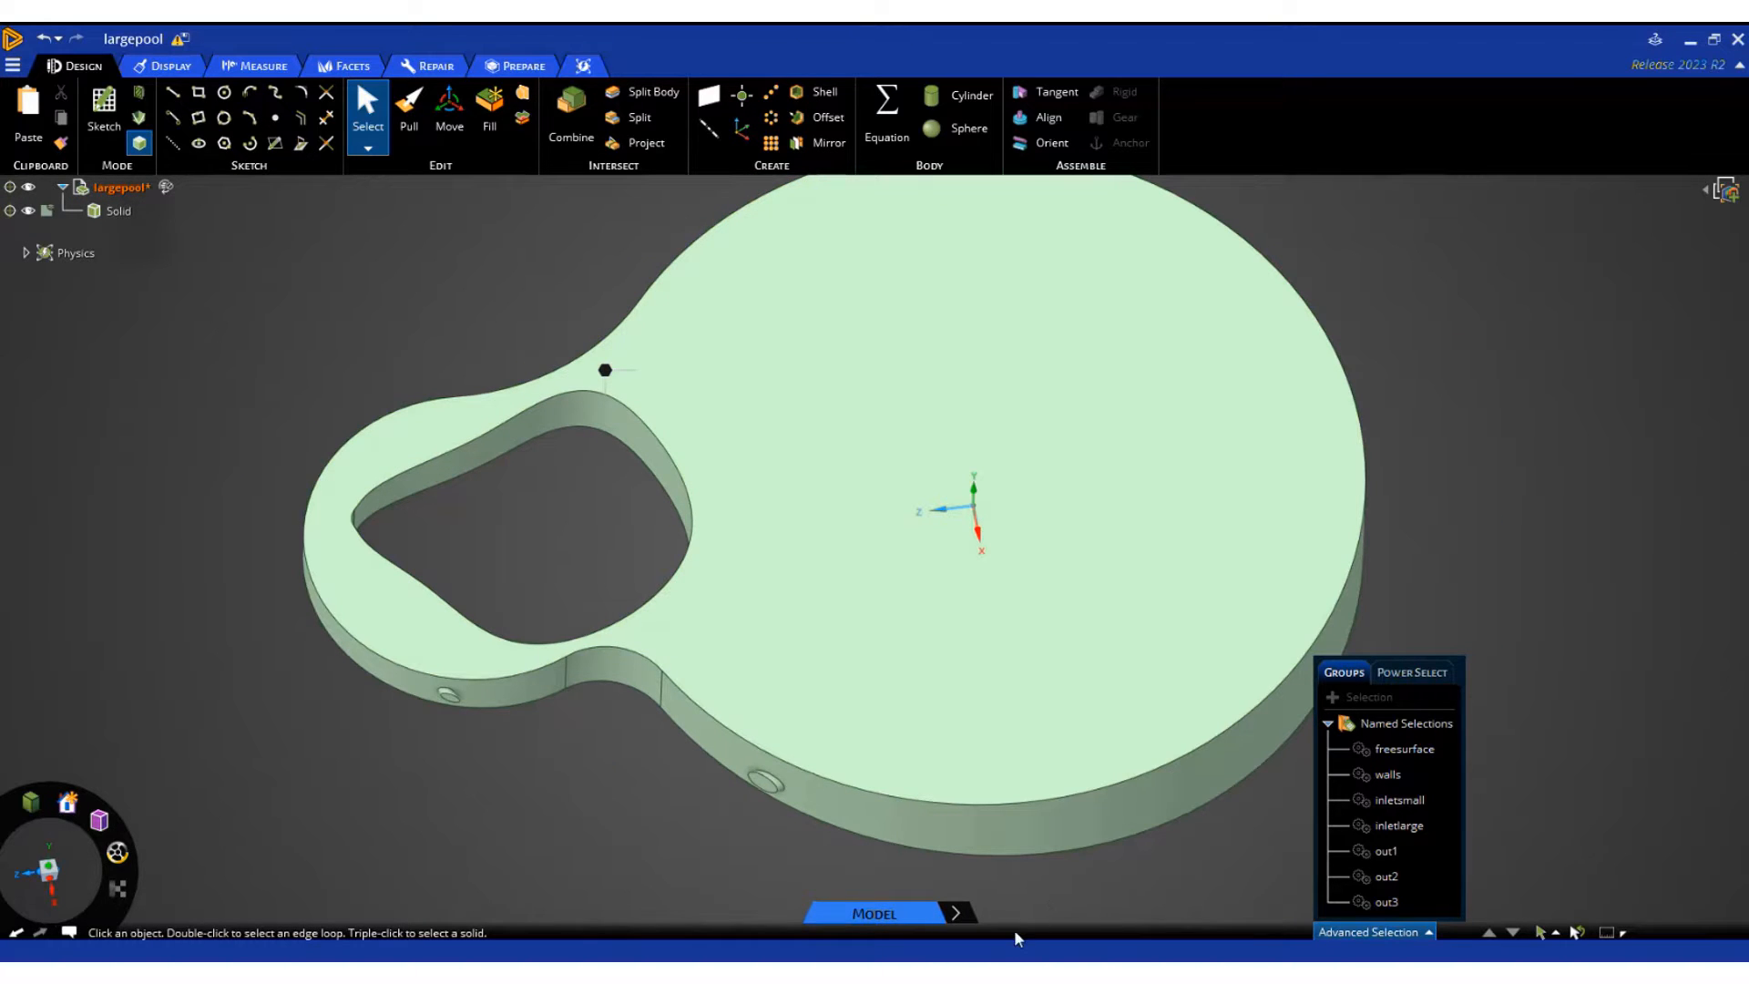
Switch to the Explore stage and create a fluid flow inlet with a velocity of 0.25 m/s on the inletsmall named selection
left_click(955, 912)
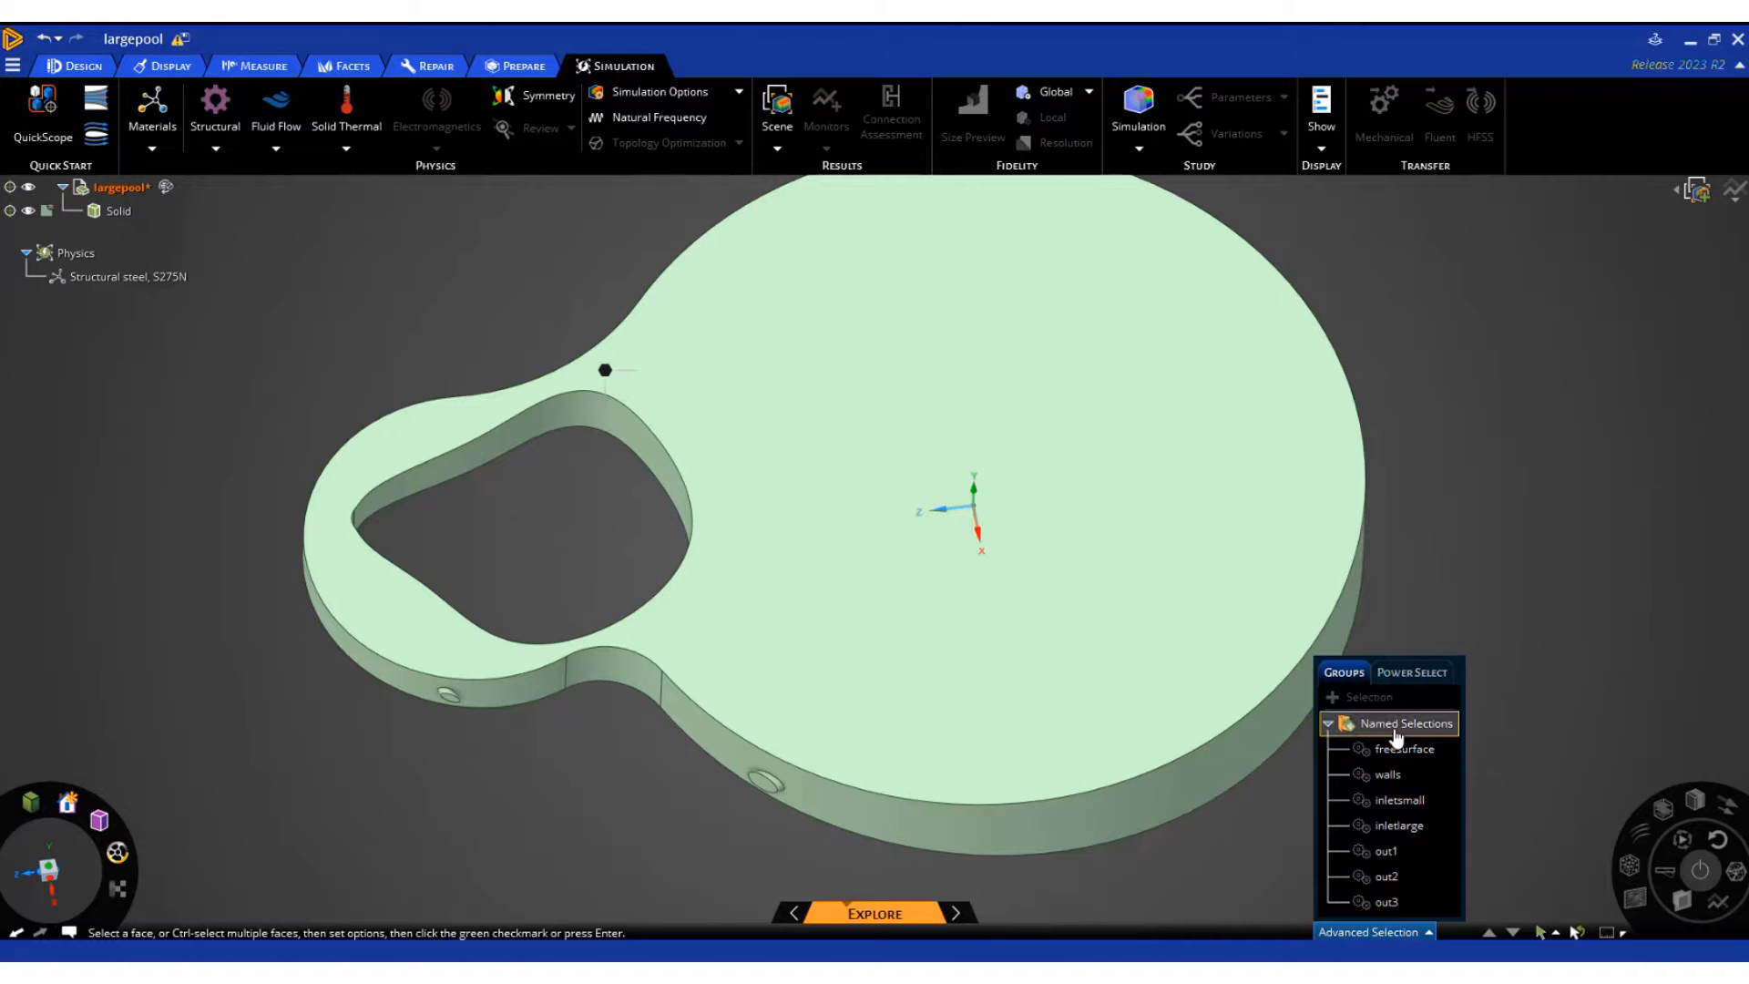
left_click(1390, 938)
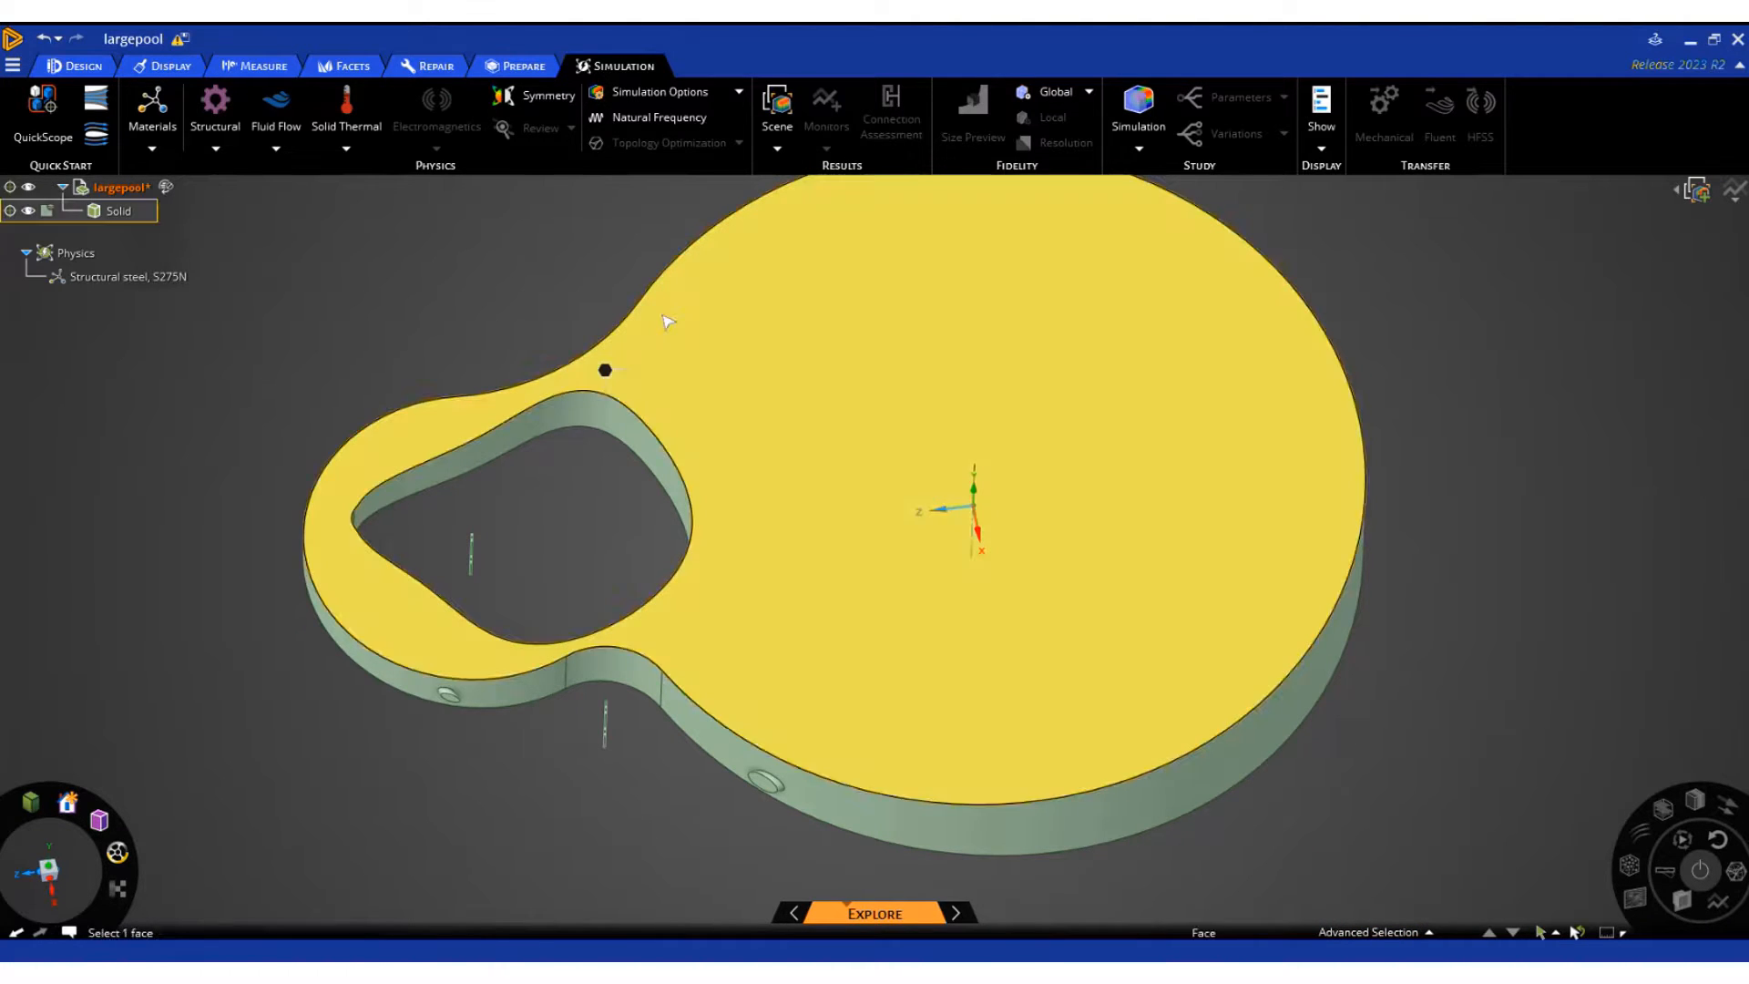
left_click(288, 105)
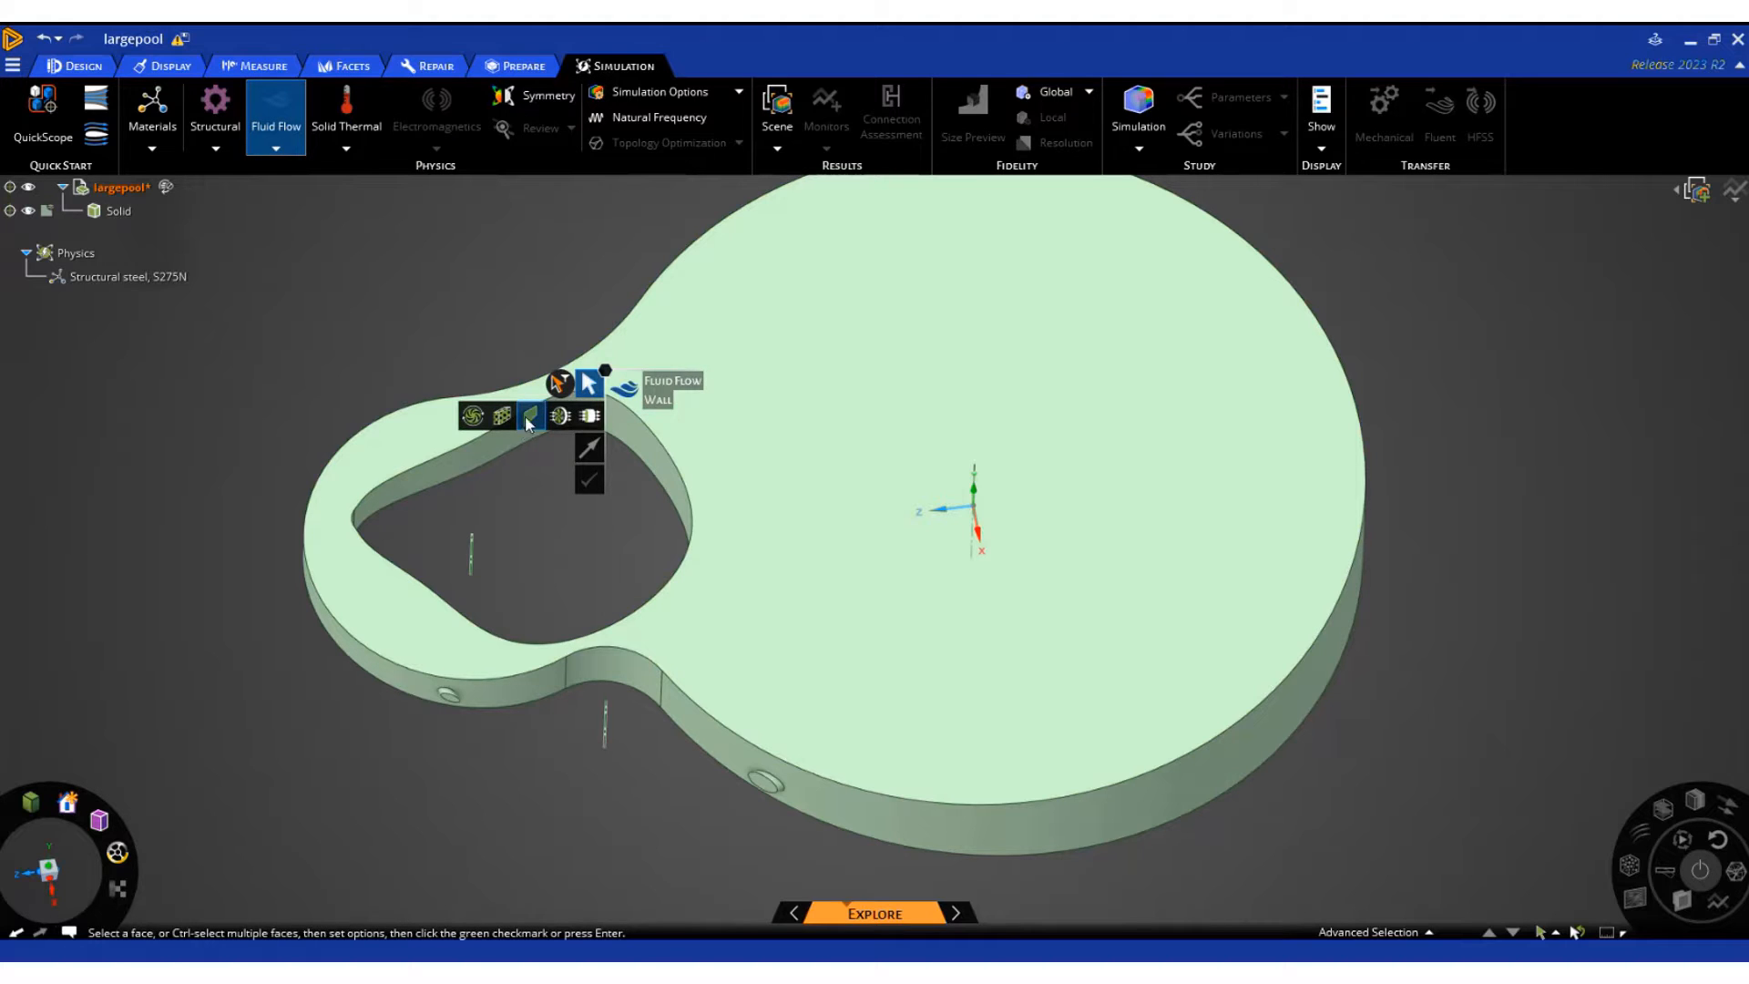
left_click(589, 415)
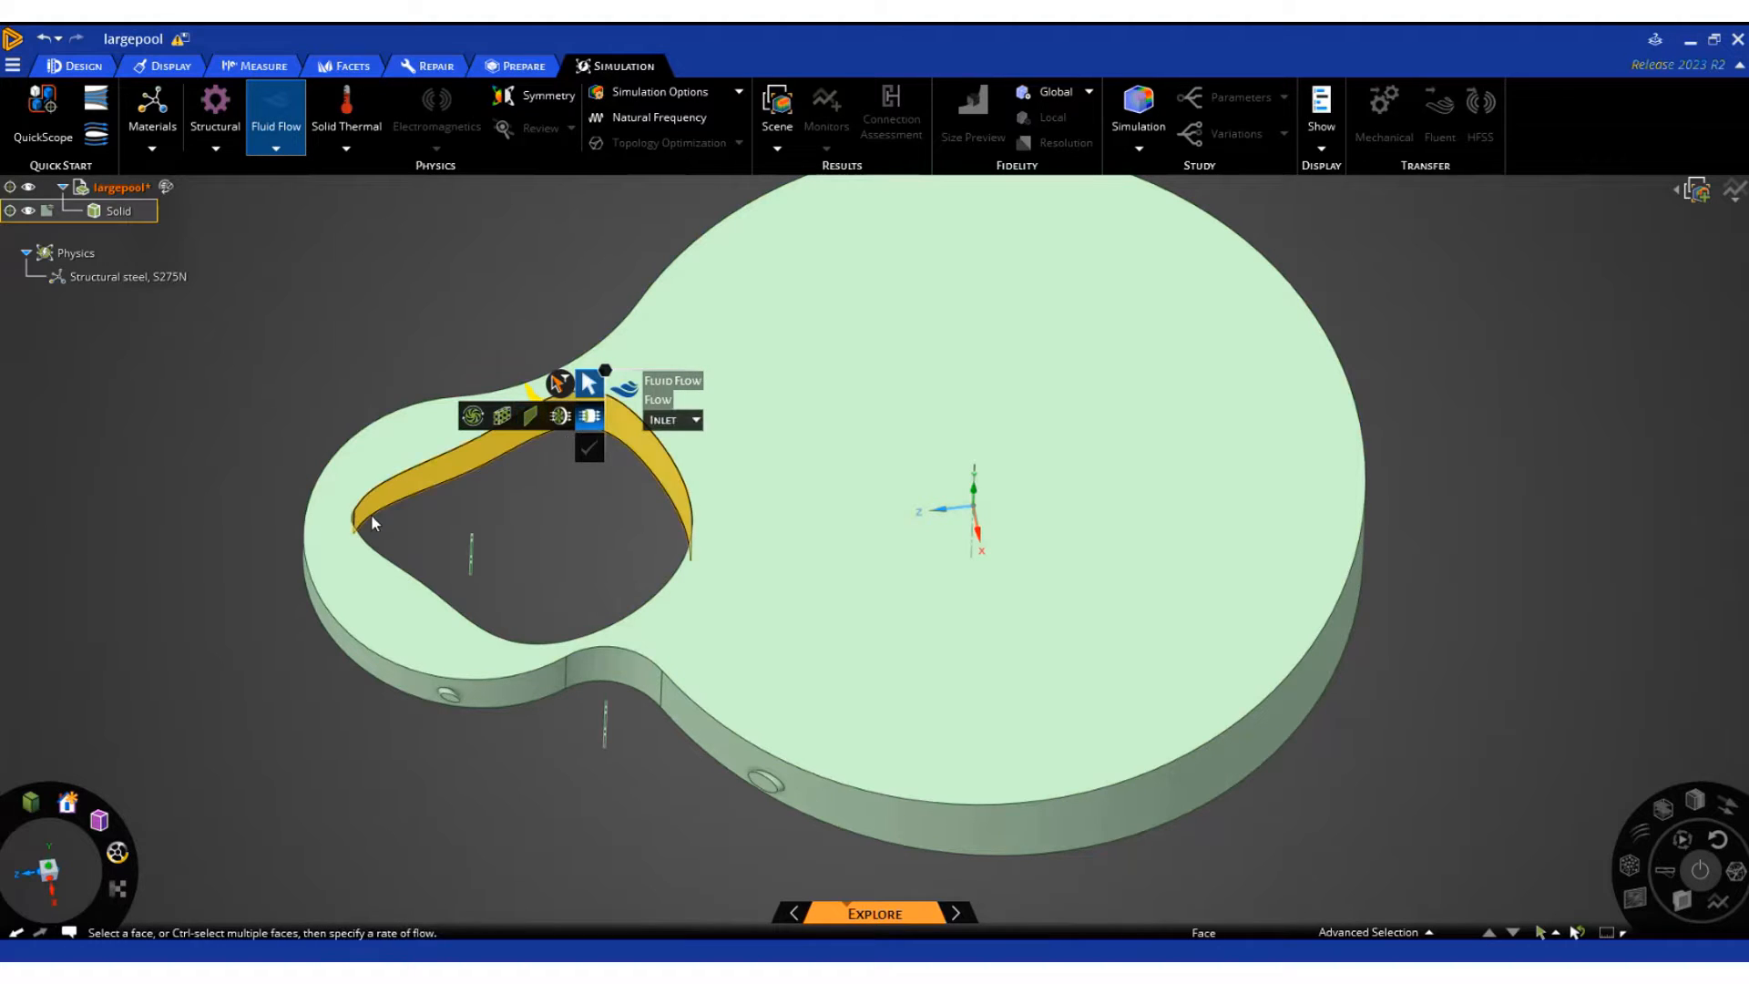
left_click(1428, 932)
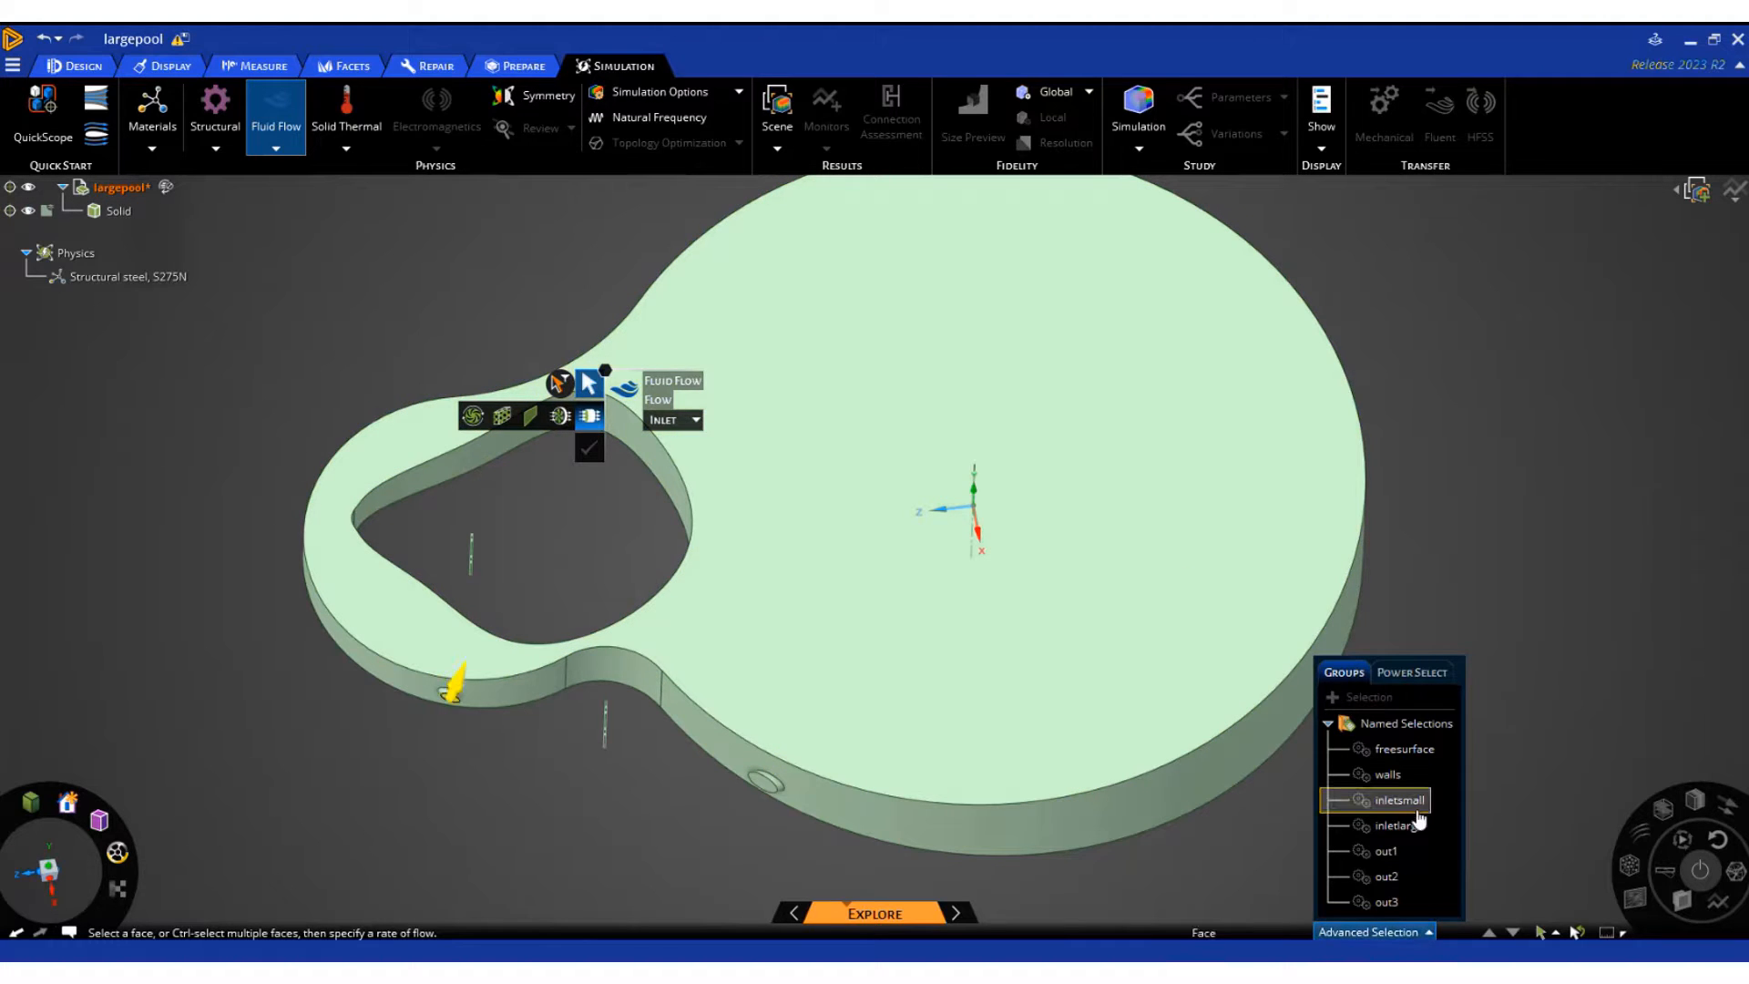
left_click(1399, 801)
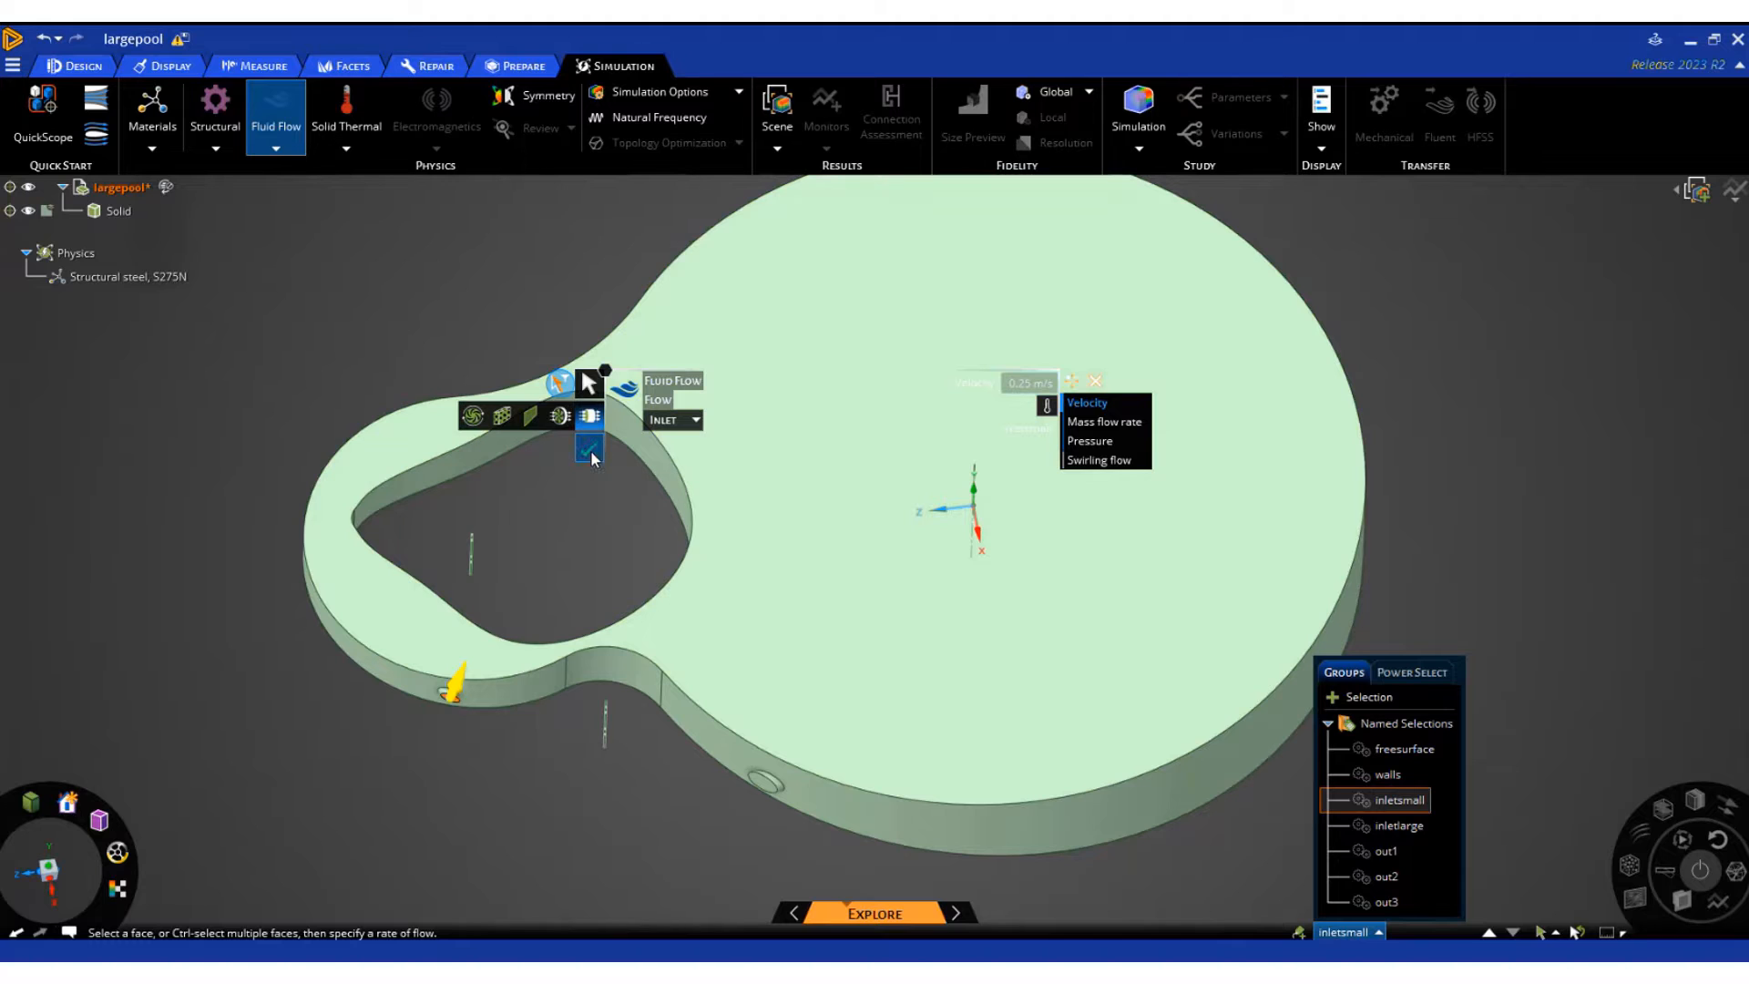
left_click(590, 448)
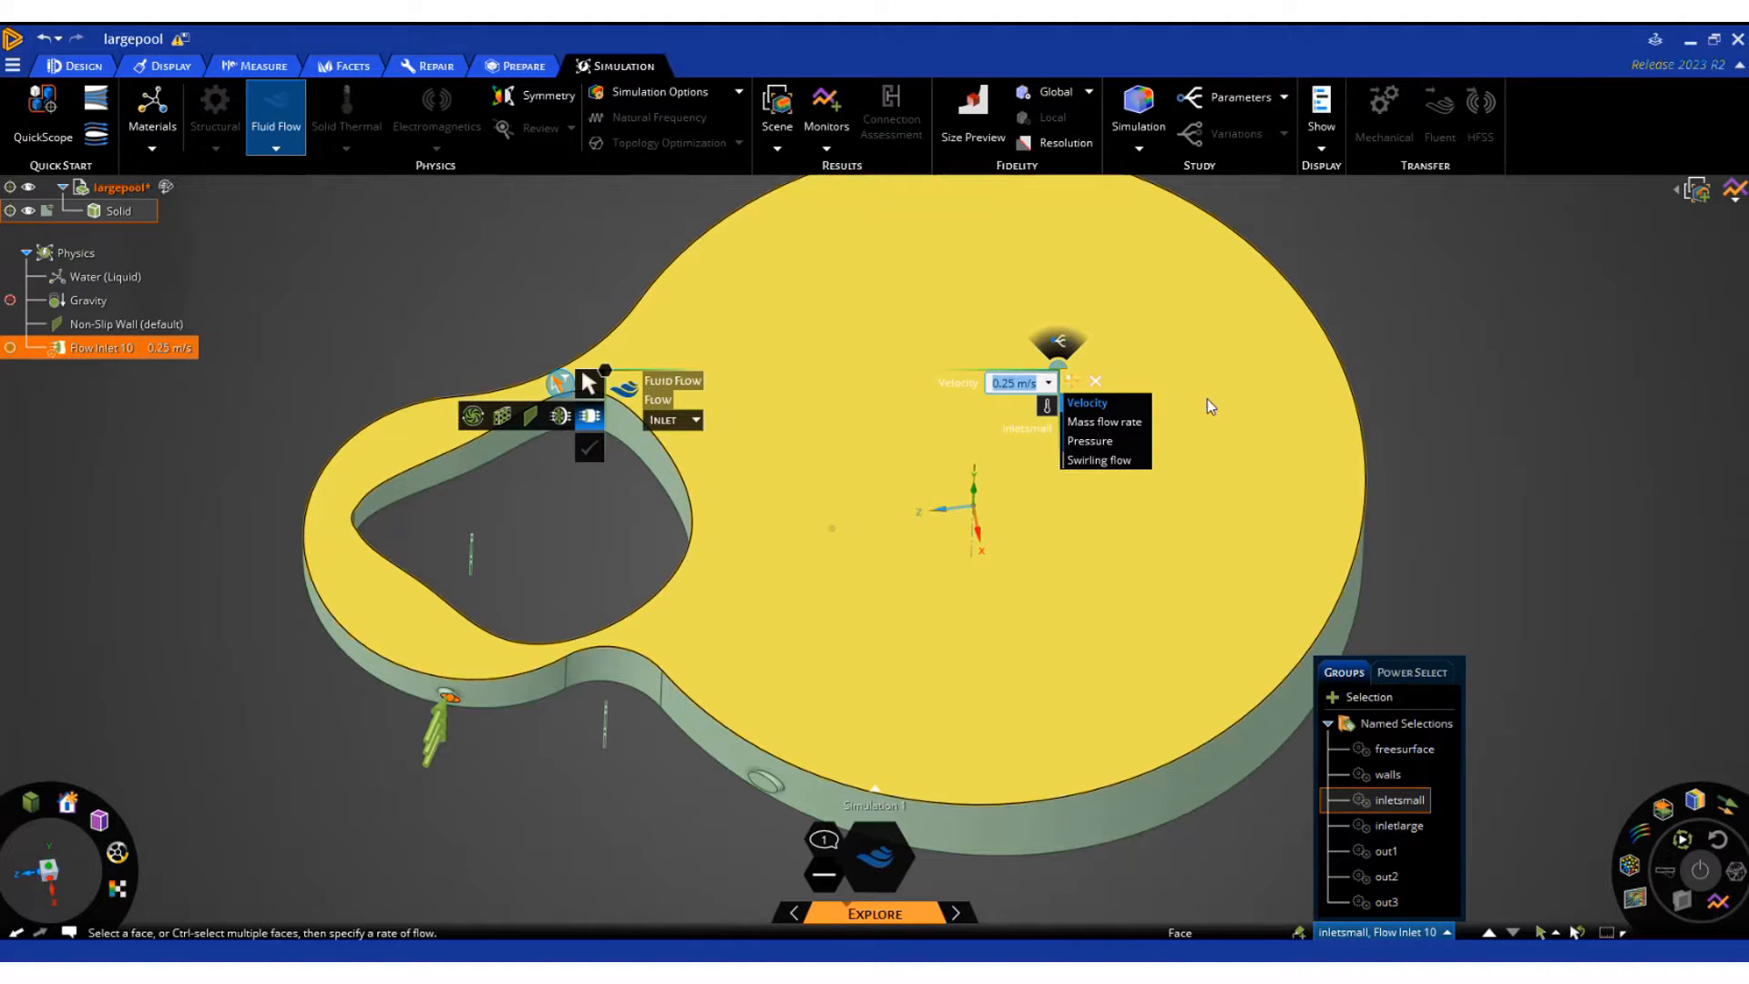
left_click(1571, 543)
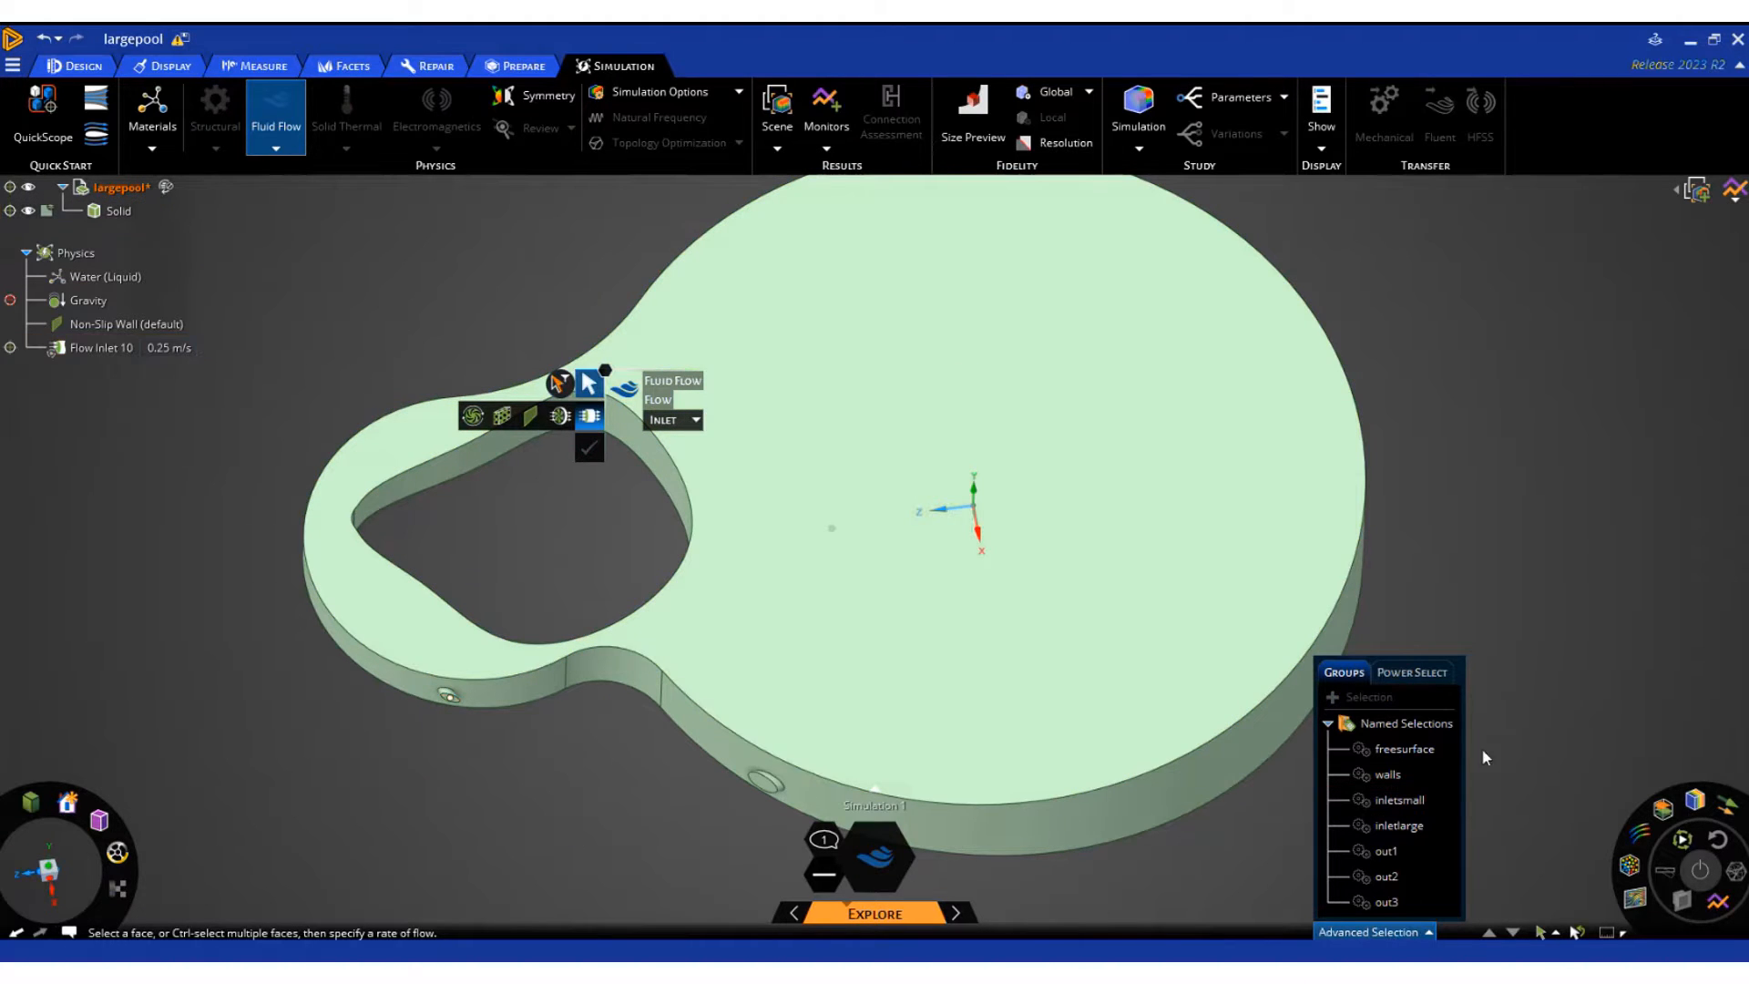
Add a 0.25 m/s inlet on the inletlarge named selection and turn it into a 0 Pa pressure outlet on out3
left_click(1402, 826)
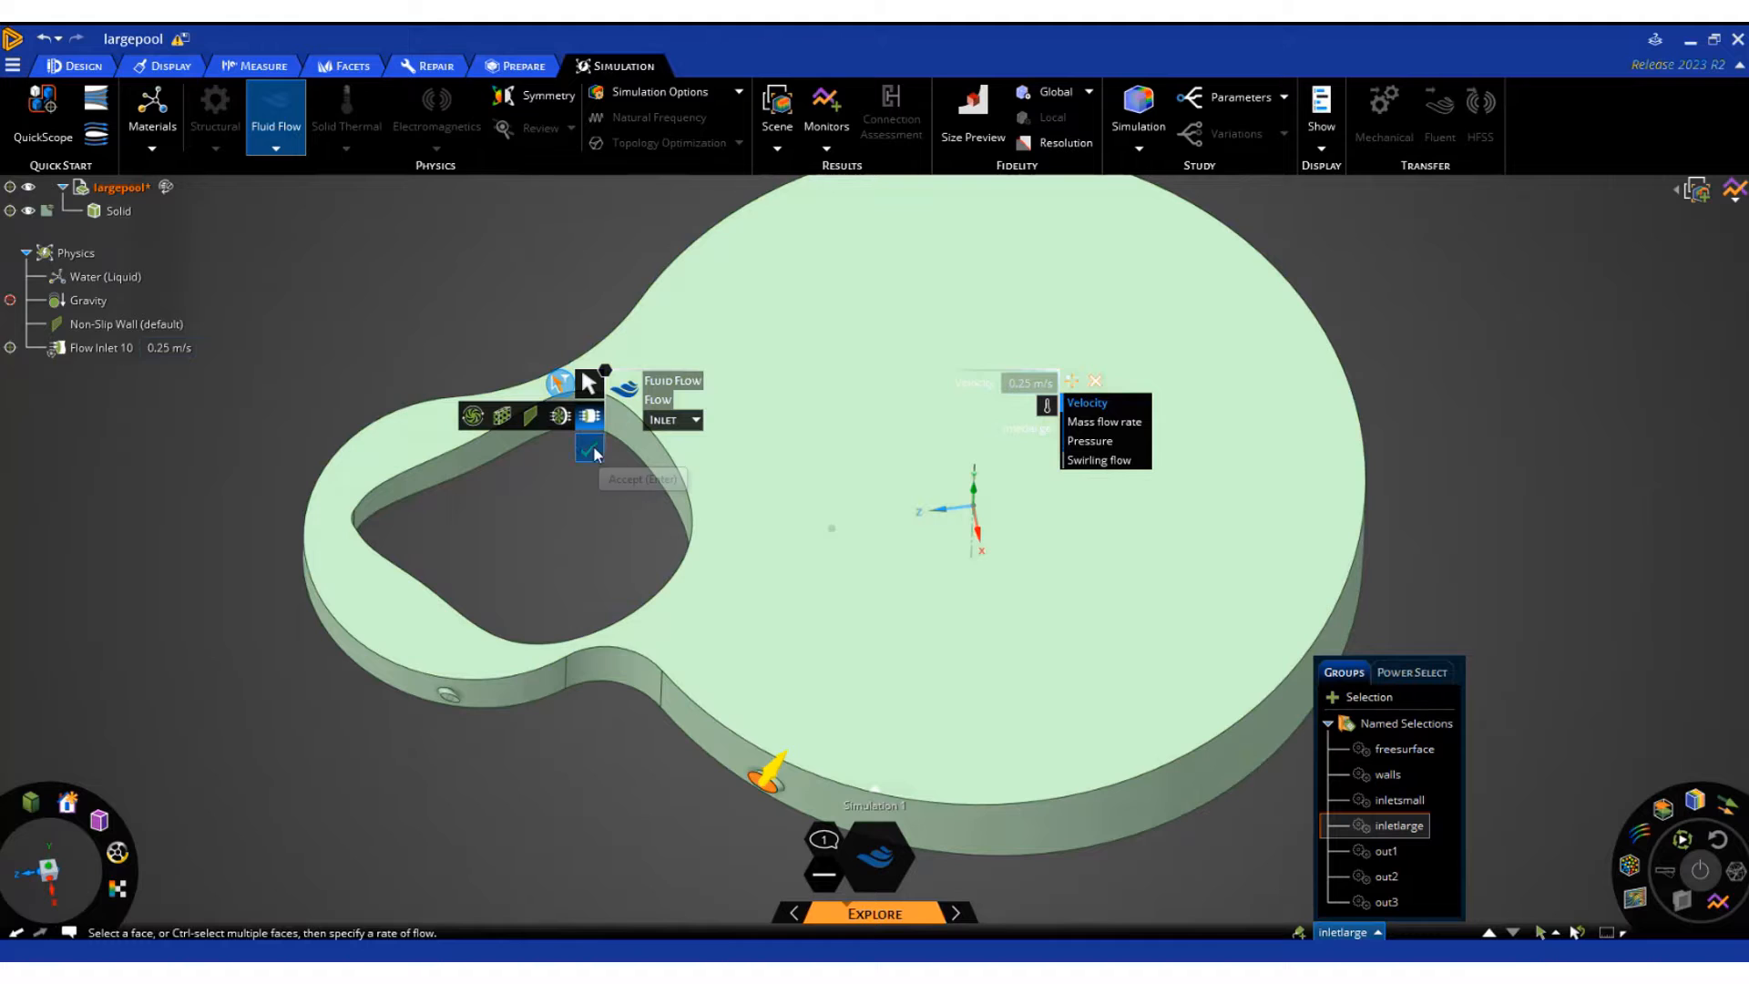
left_click(591, 447)
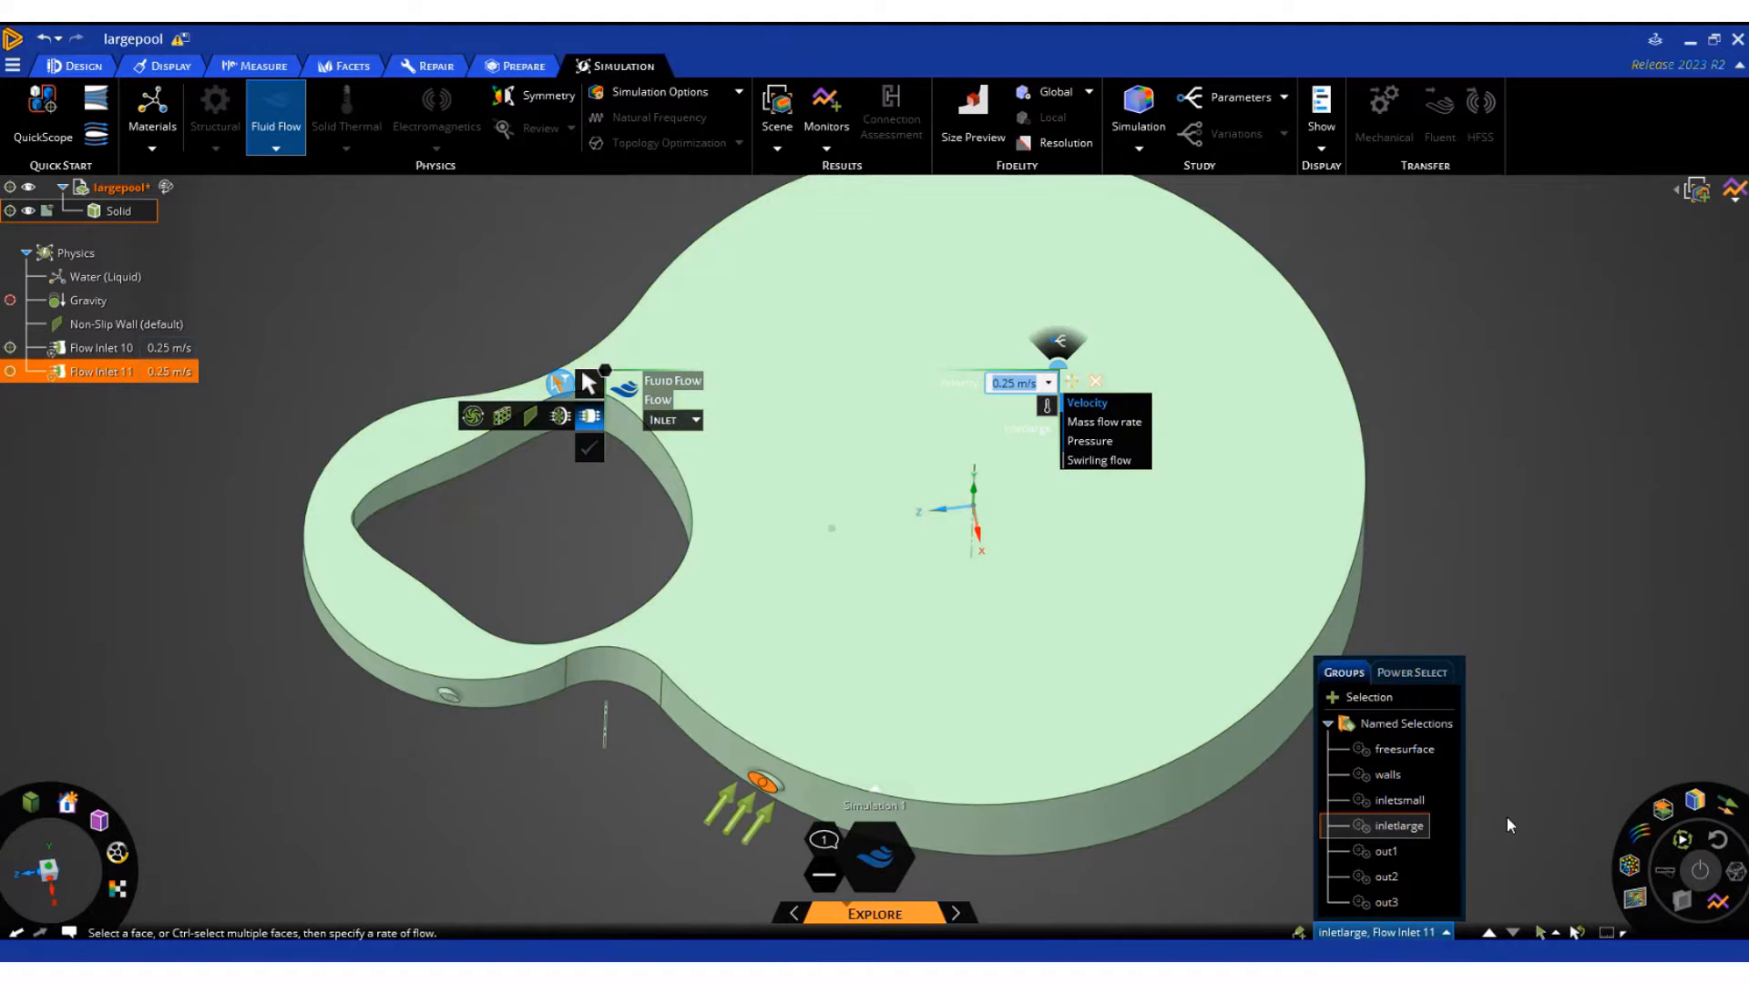
left_click(676, 420)
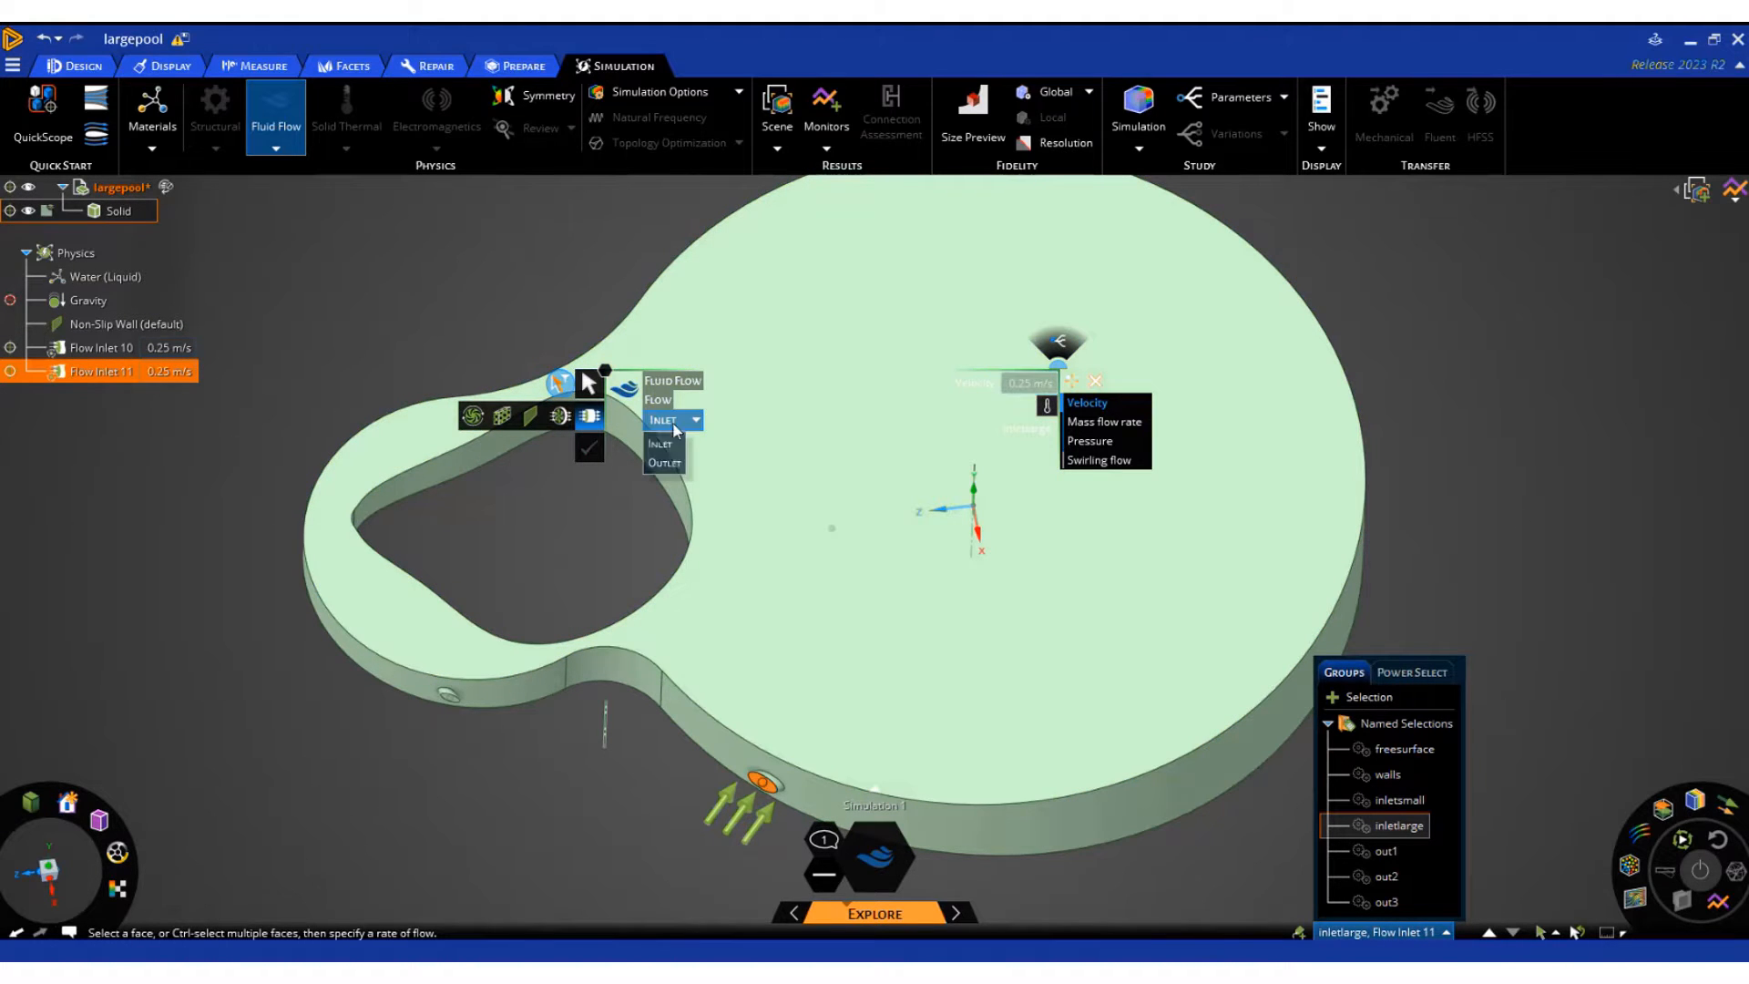
left_click(666, 462)
left_click(1386, 902)
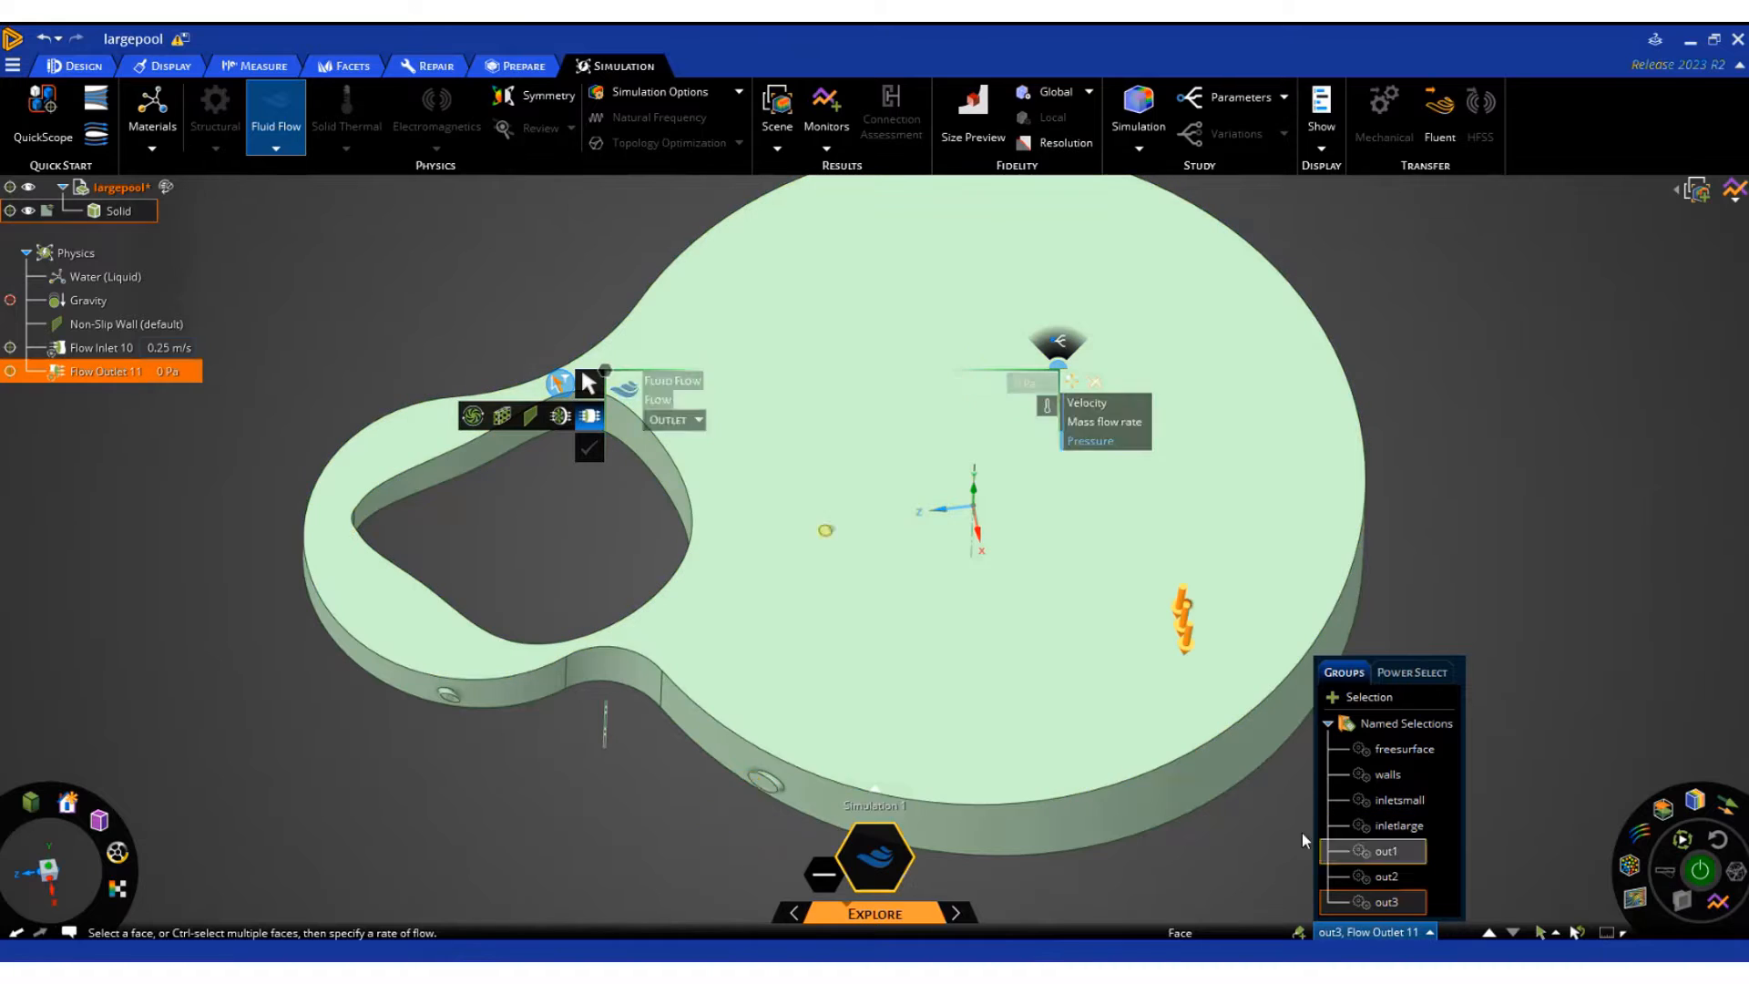
Create a 0 Pa pressure outlet on the three small drain faces protruding beneath the pool floor
middle_click_drag(1171, 882, 1215, 662)
scroll(1078, 543, "down", 5)
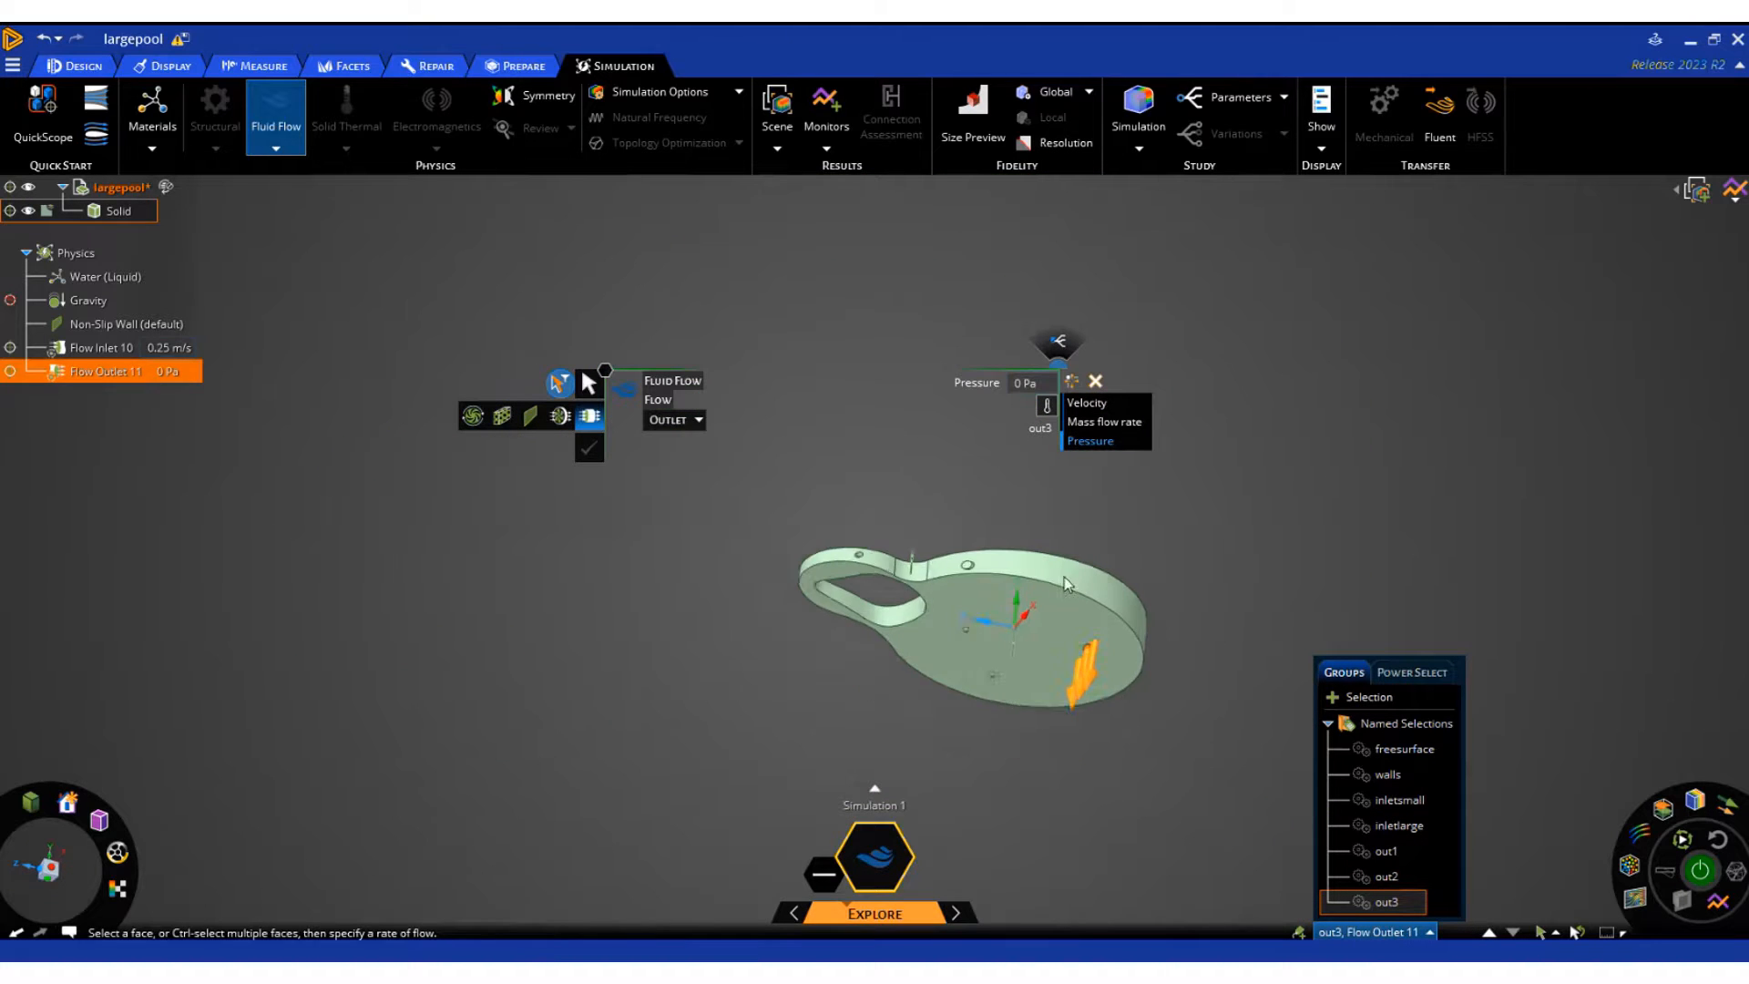
scroll(1092, 674, "up", 3)
scroll(910, 707, "up", 4)
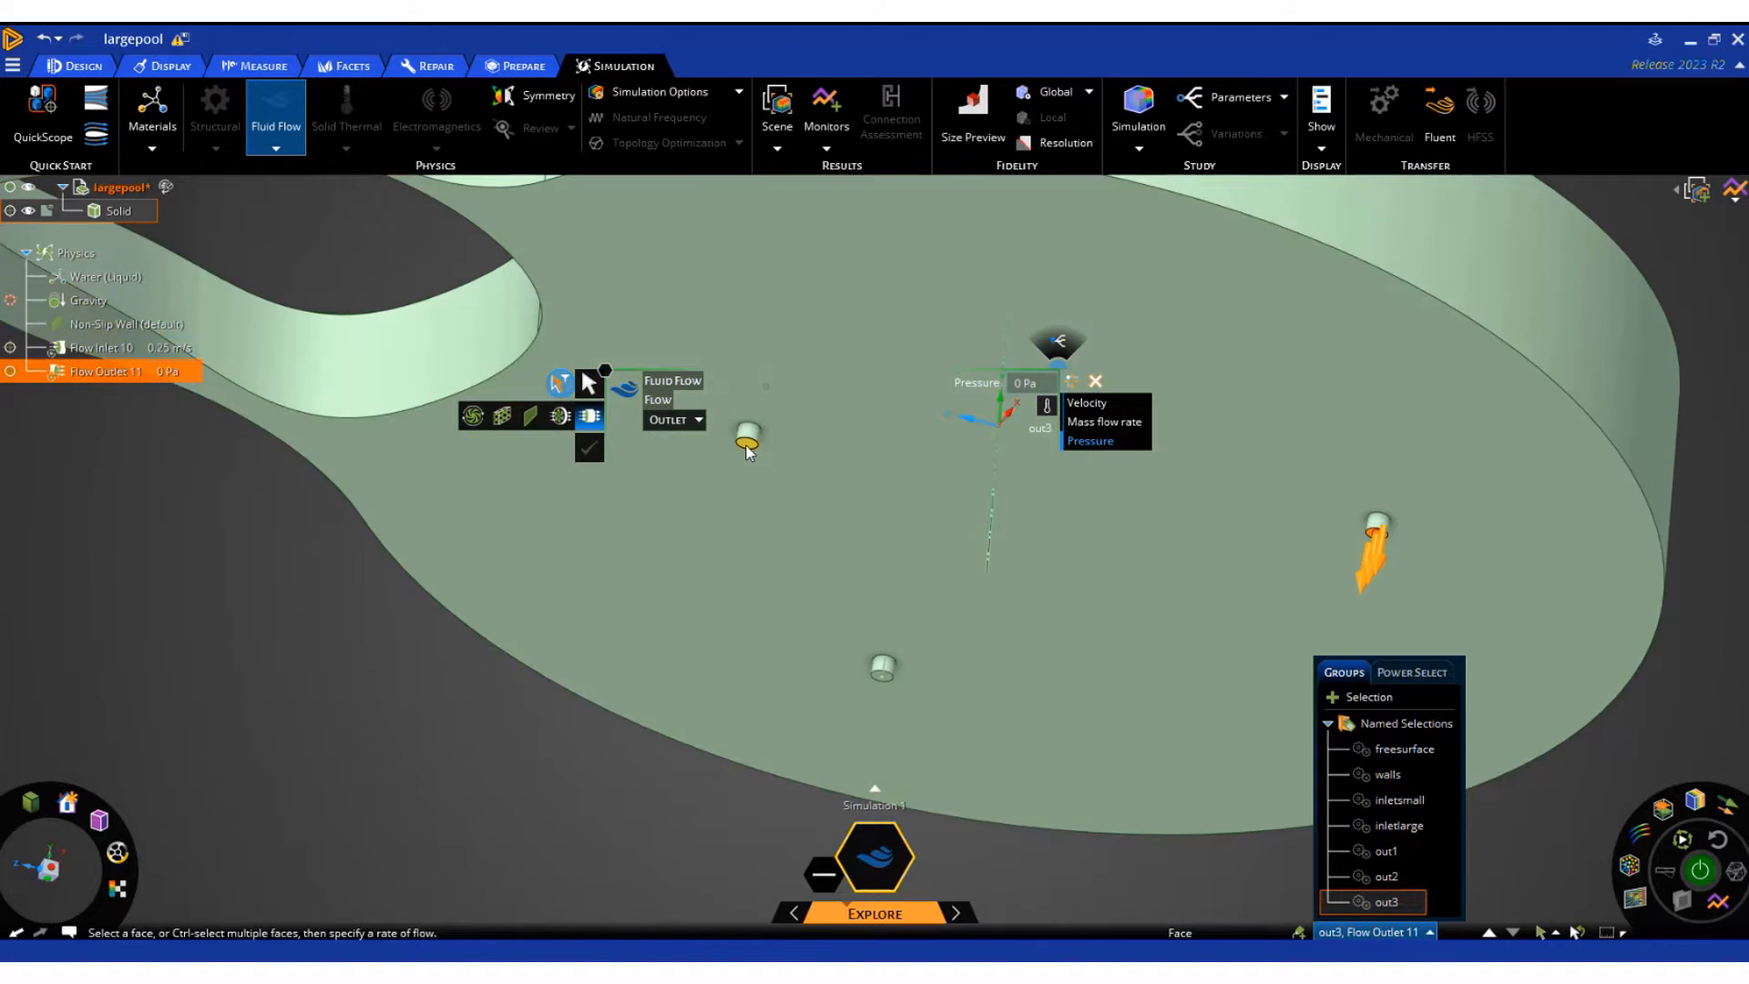
left_click(747, 442)
left_click(882, 676, "ctrl")
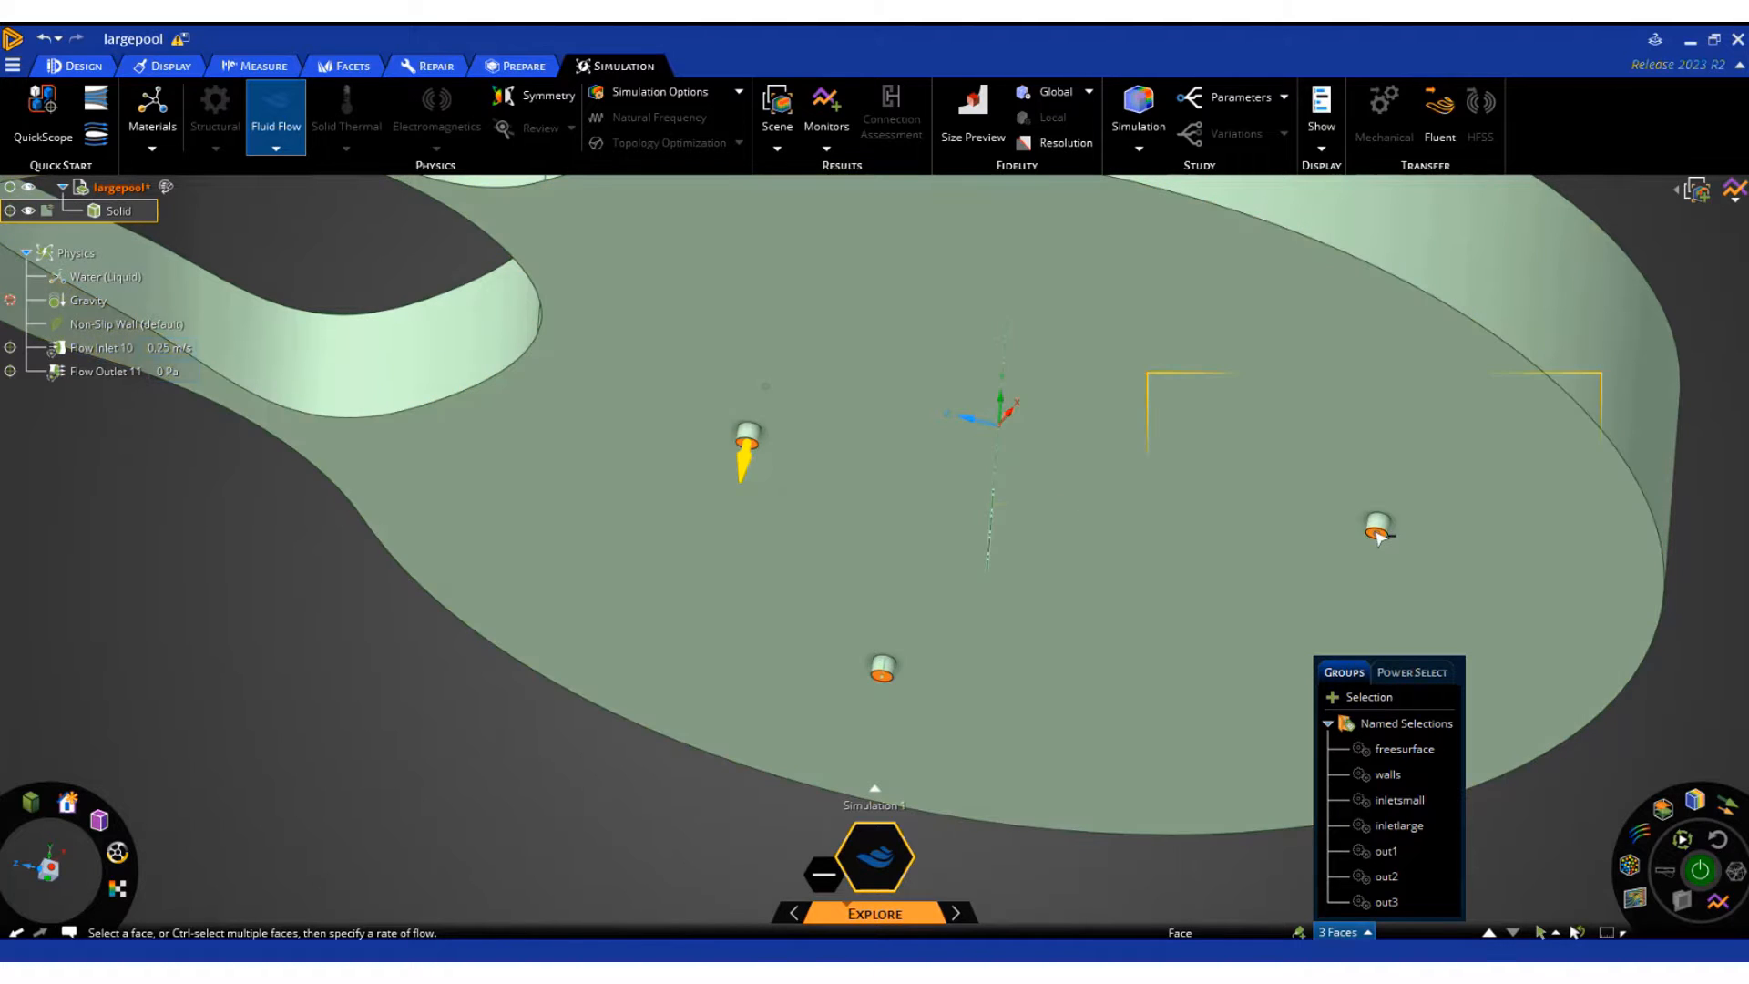
left_click(1379, 533, "ctrl")
scroll(649, 603, "down", 4)
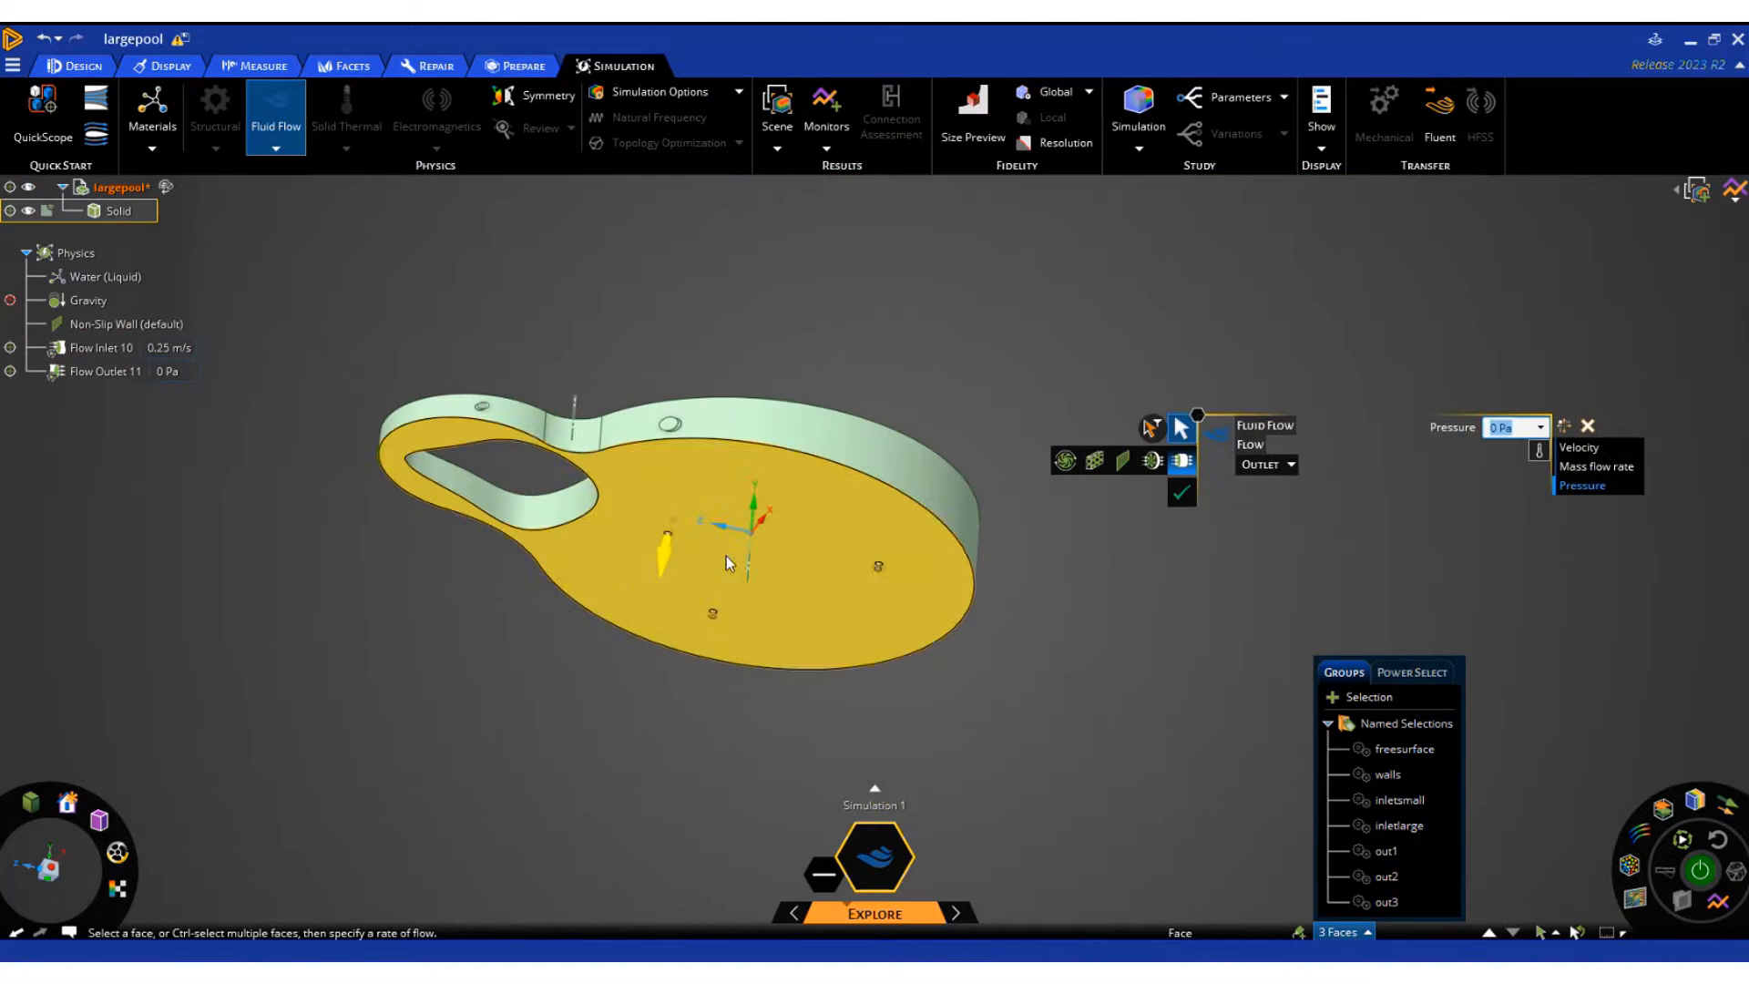
left_click(1182, 492)
Create a free slip wall condition on the freesurface named selection
middle_click_drag(465, 588, 458, 772)
left_click(457, 774)
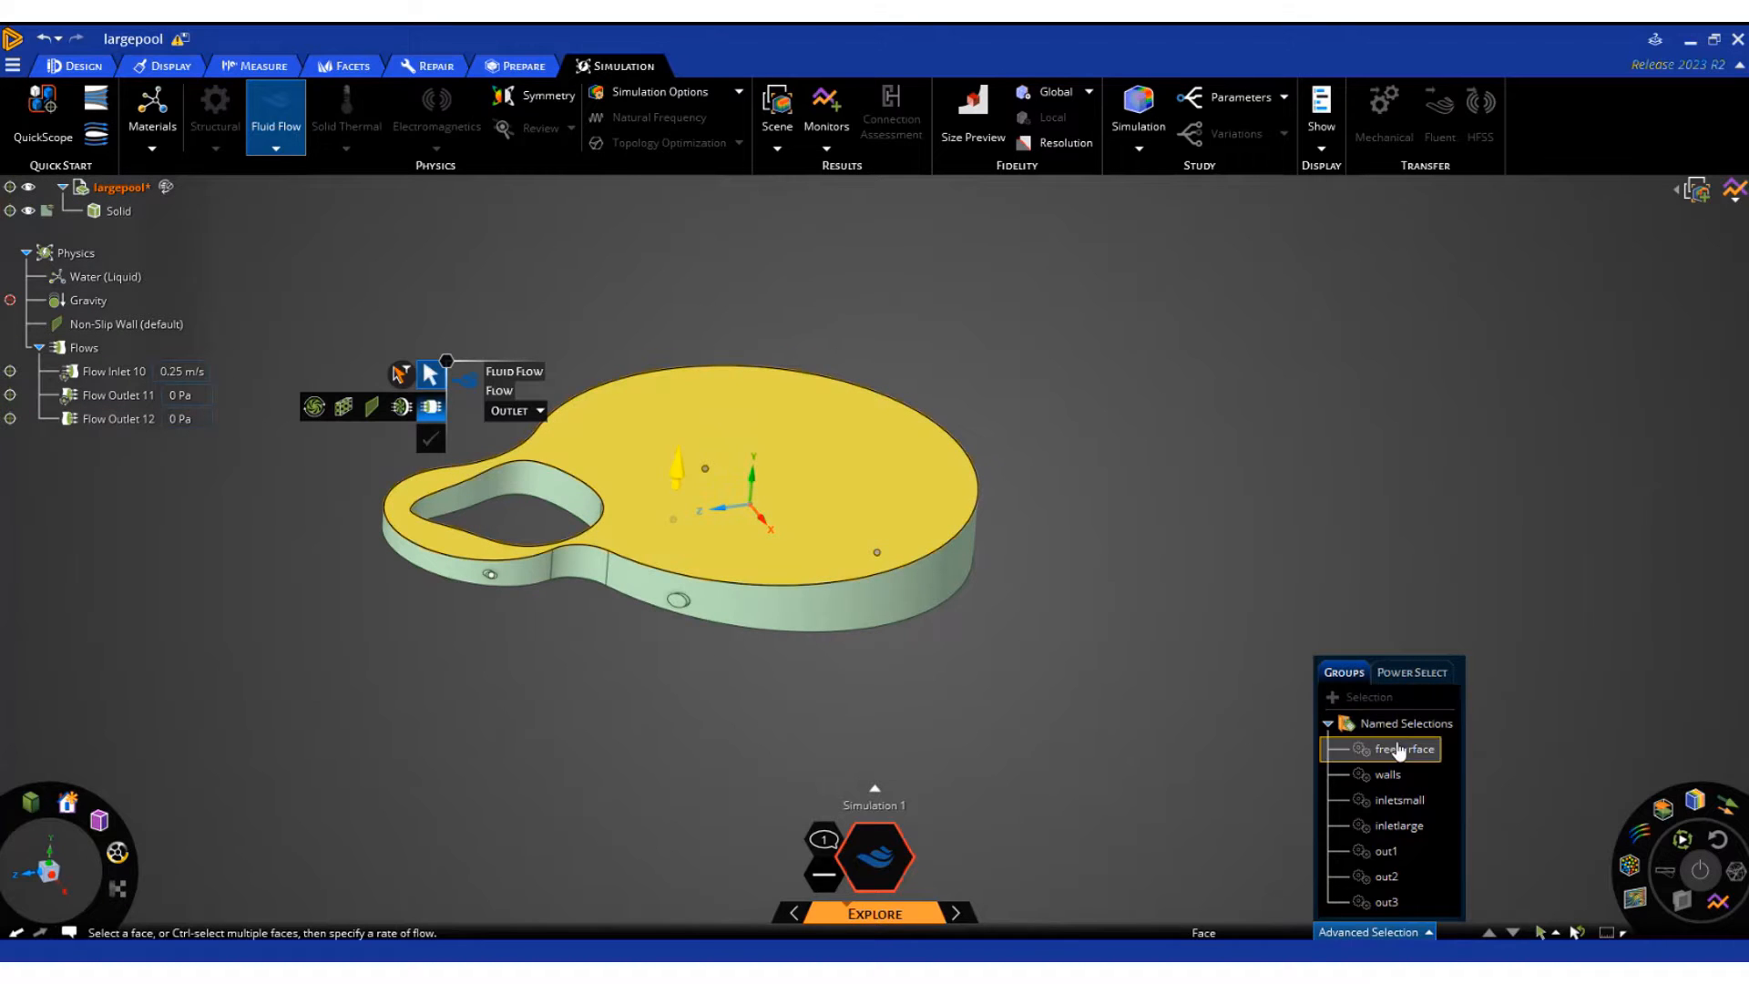
left_click(1399, 750)
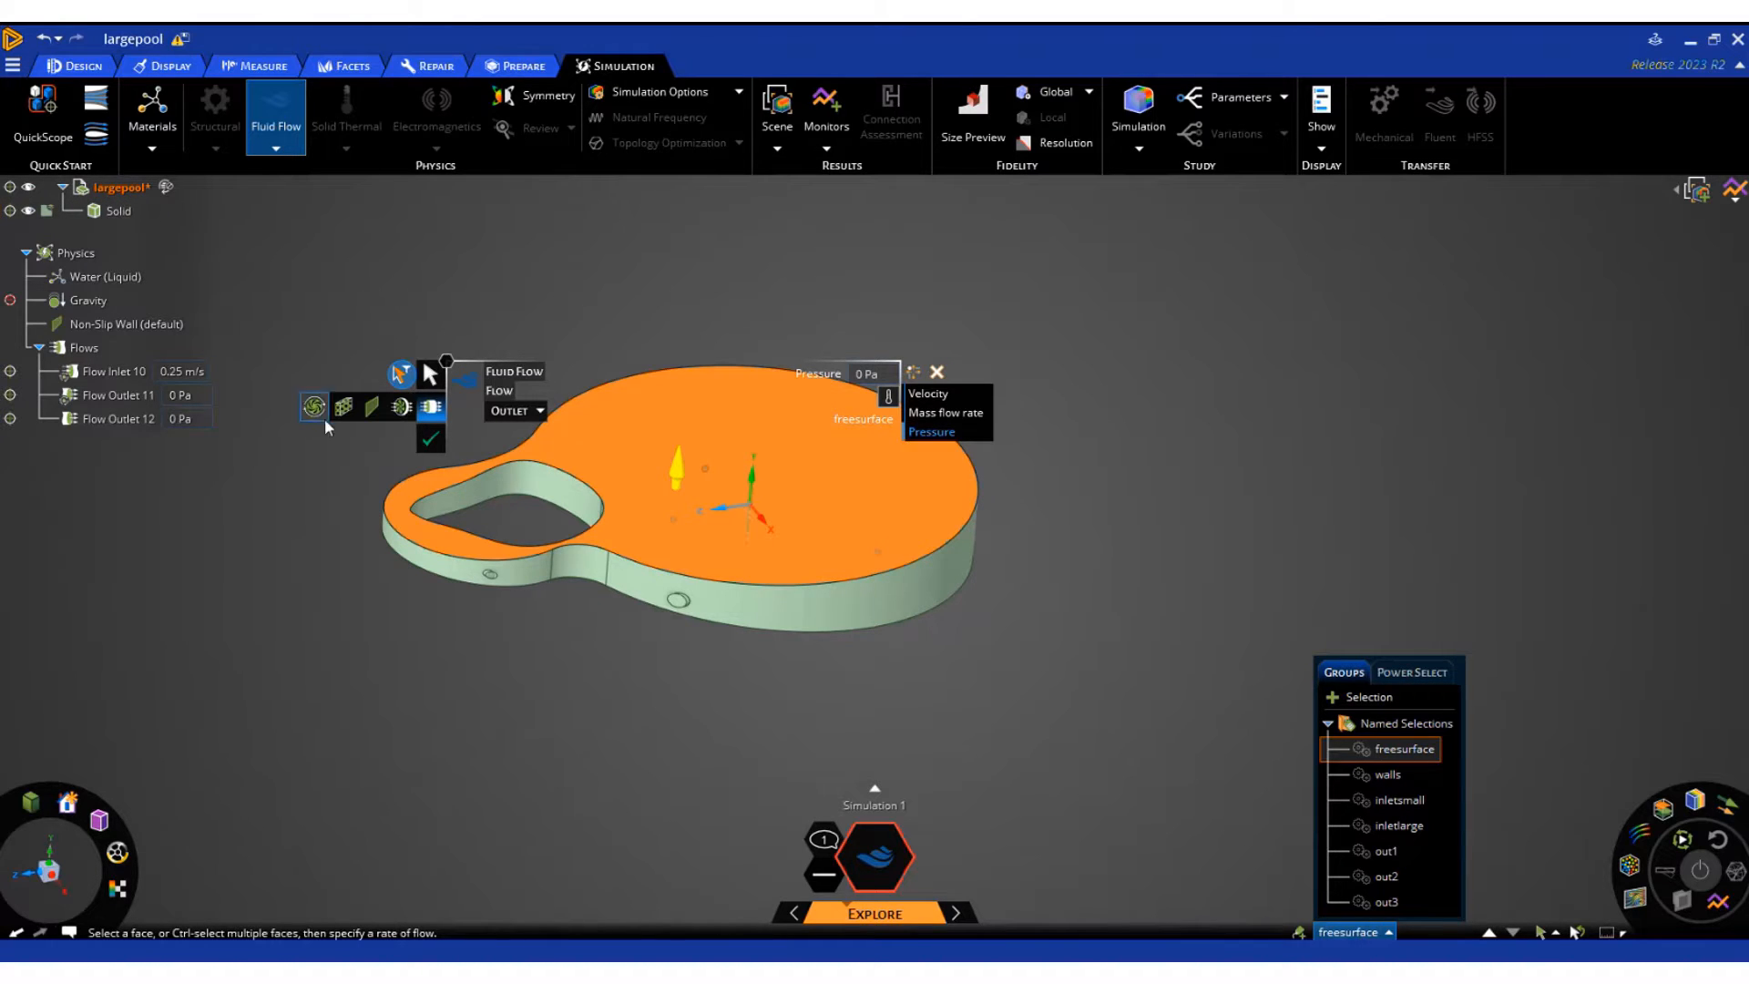
left_click(370, 407)
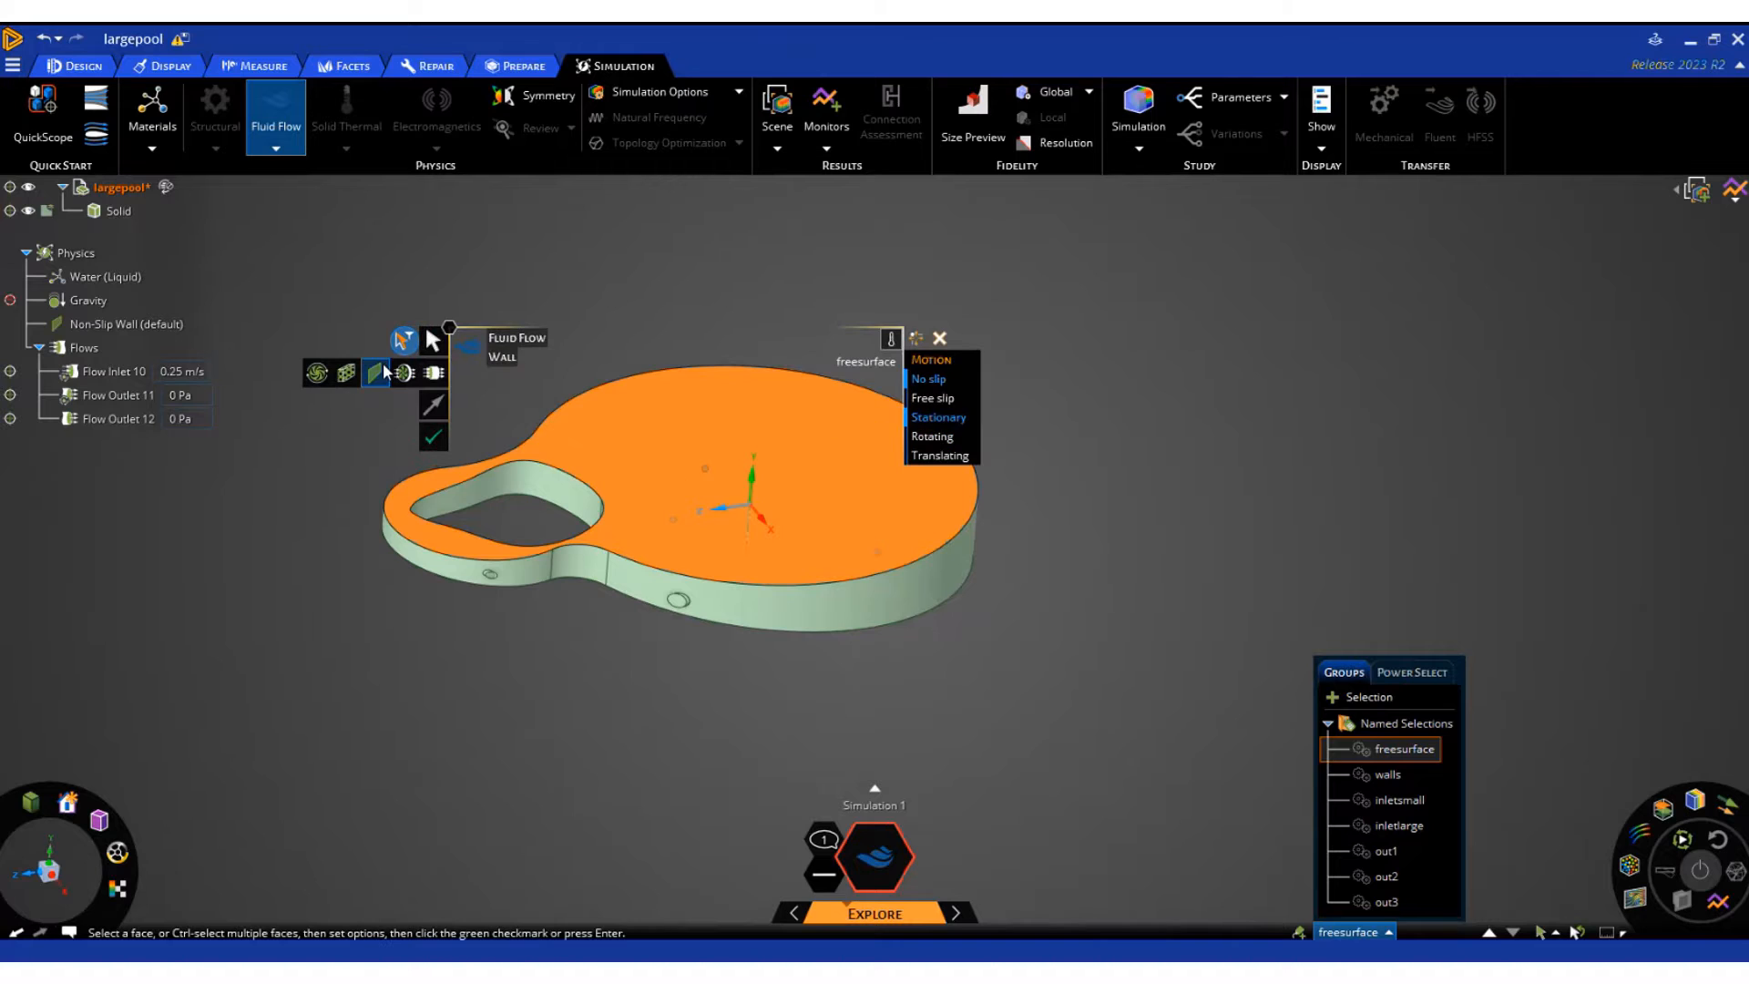
left_click(948, 402)
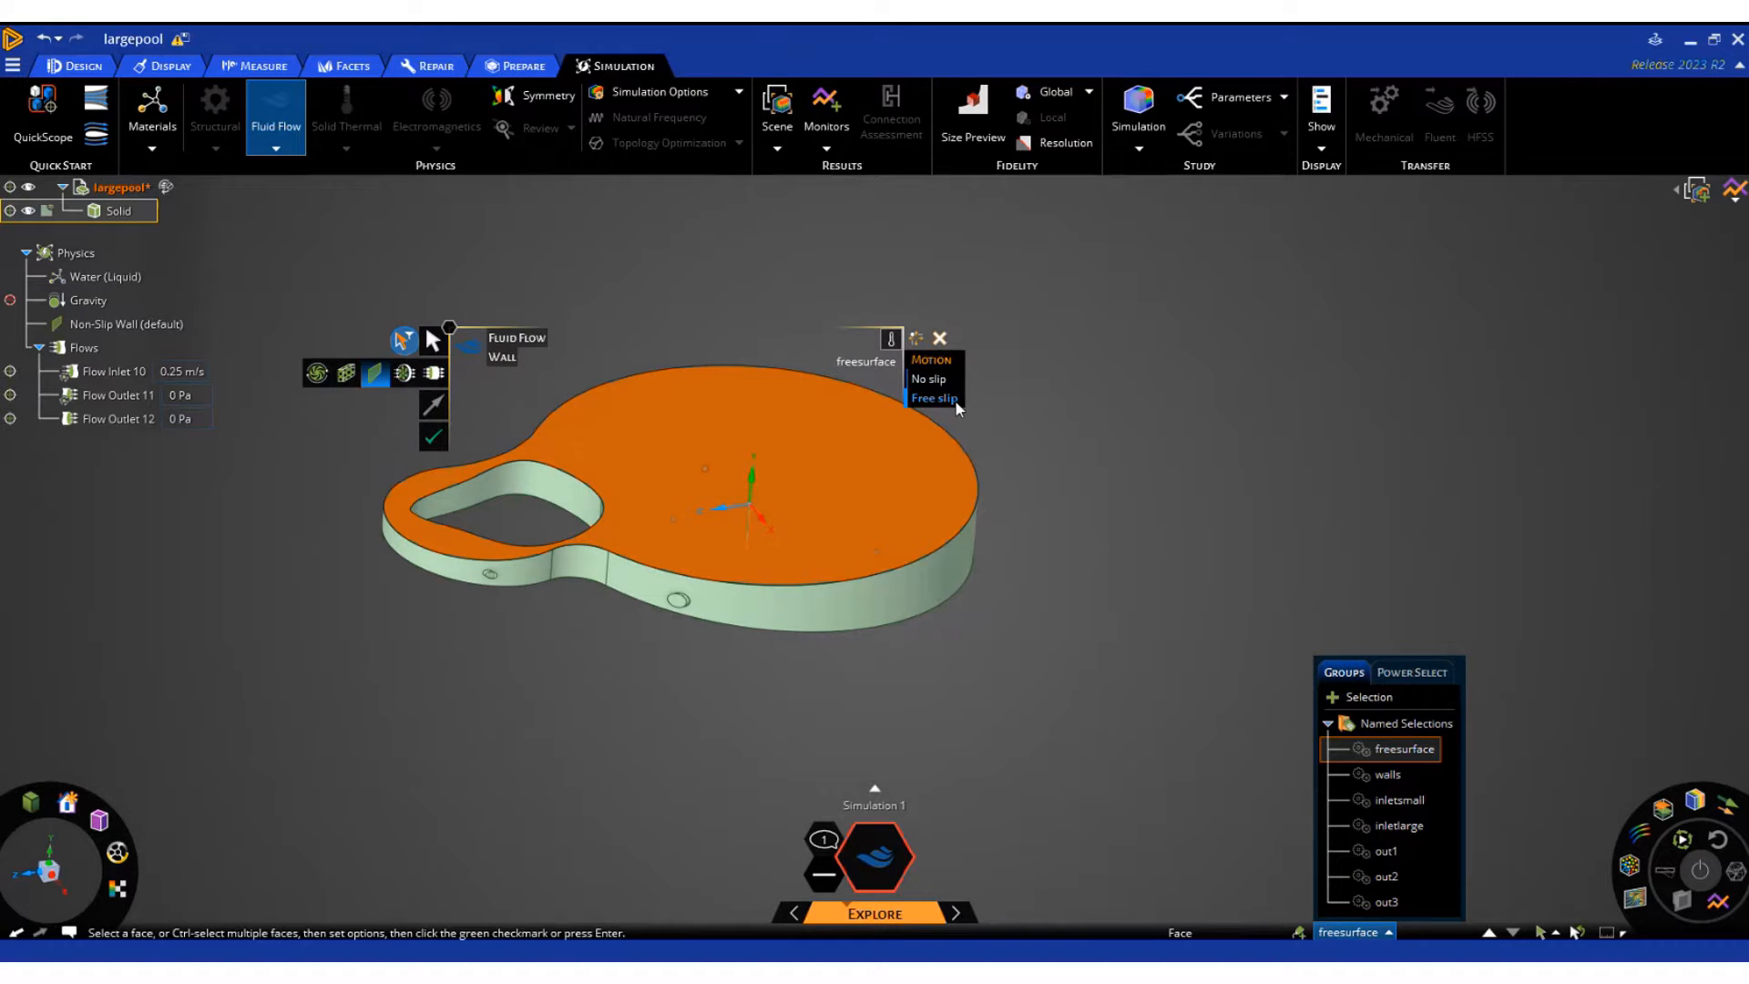
left_click(433, 438)
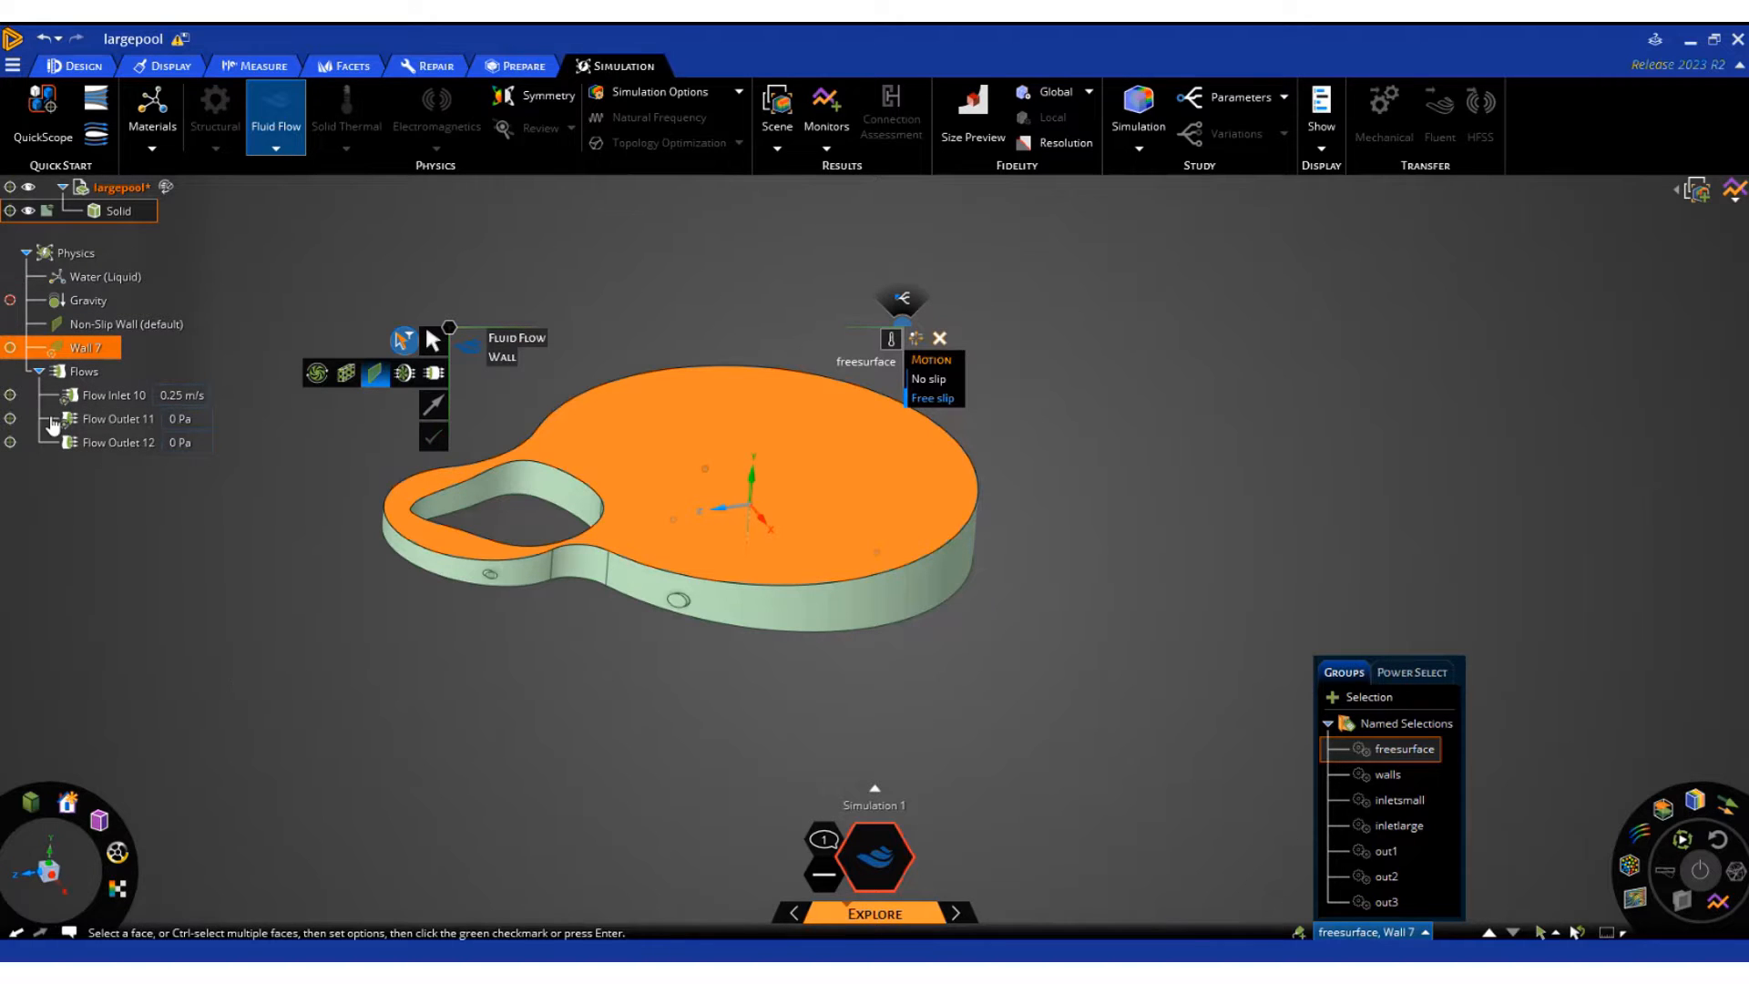
middle_click_drag(303, 632, 298, 679)
left_click(362, 659)
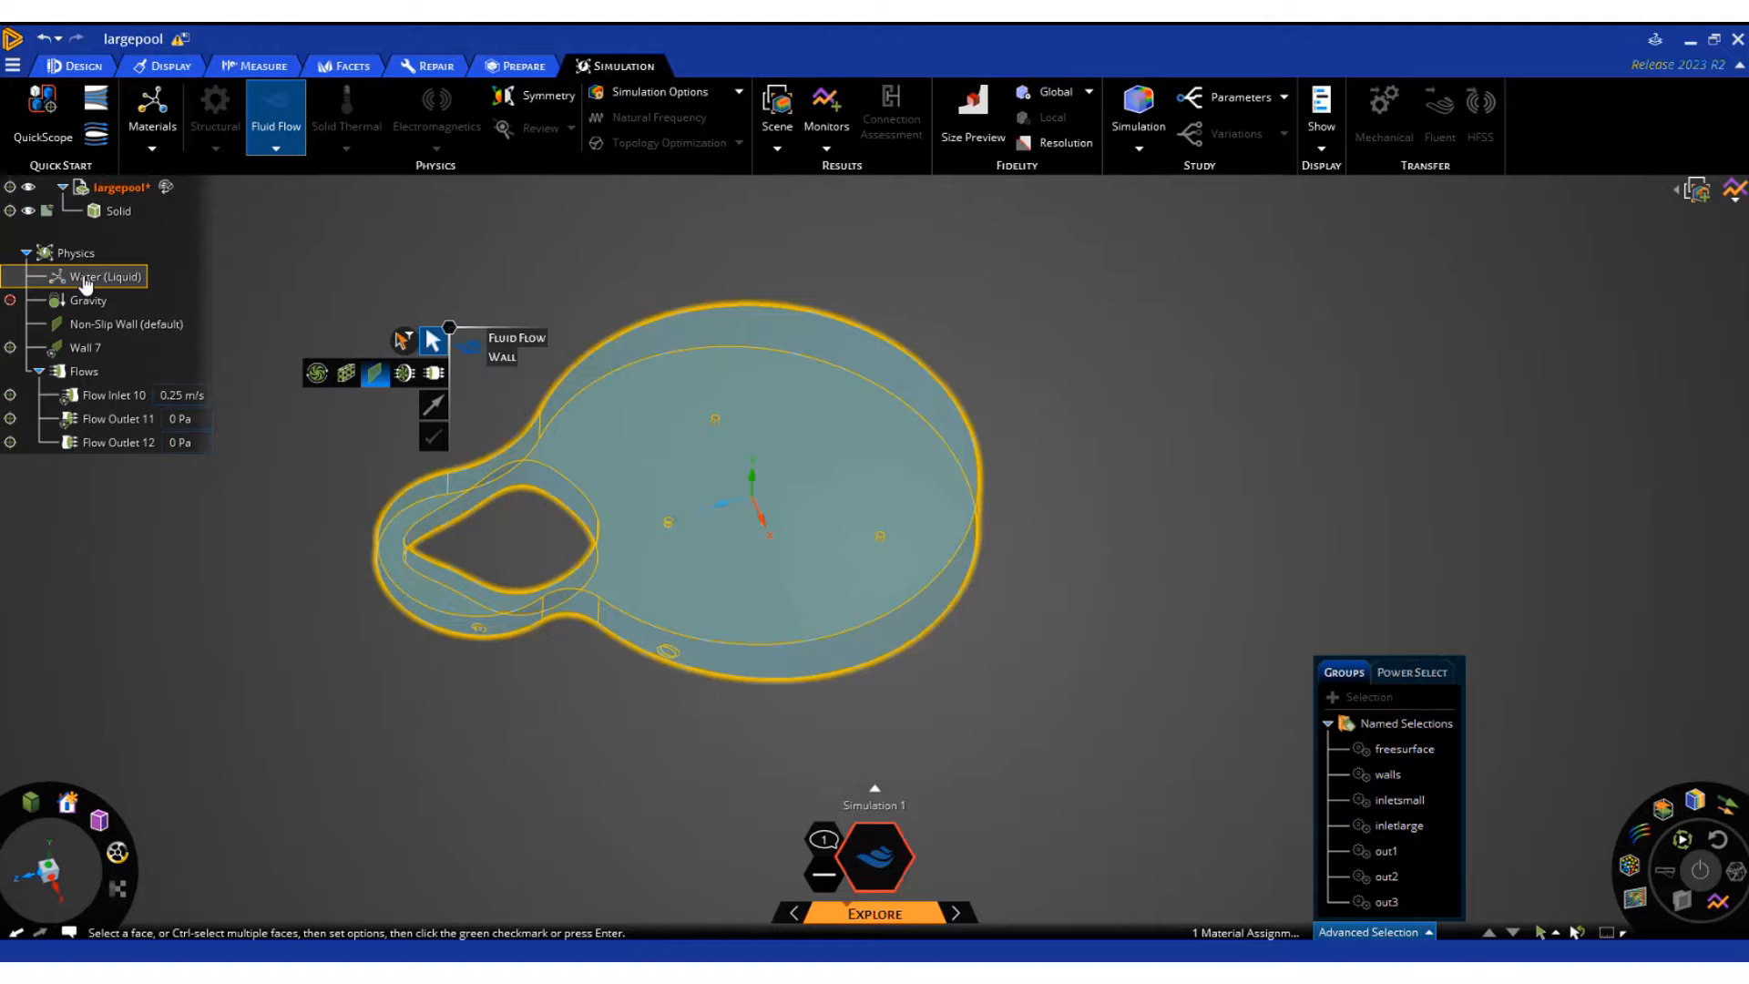
Check the pool's assigned liquid water material and browse the other available fluids without changing it
left_click(85, 280)
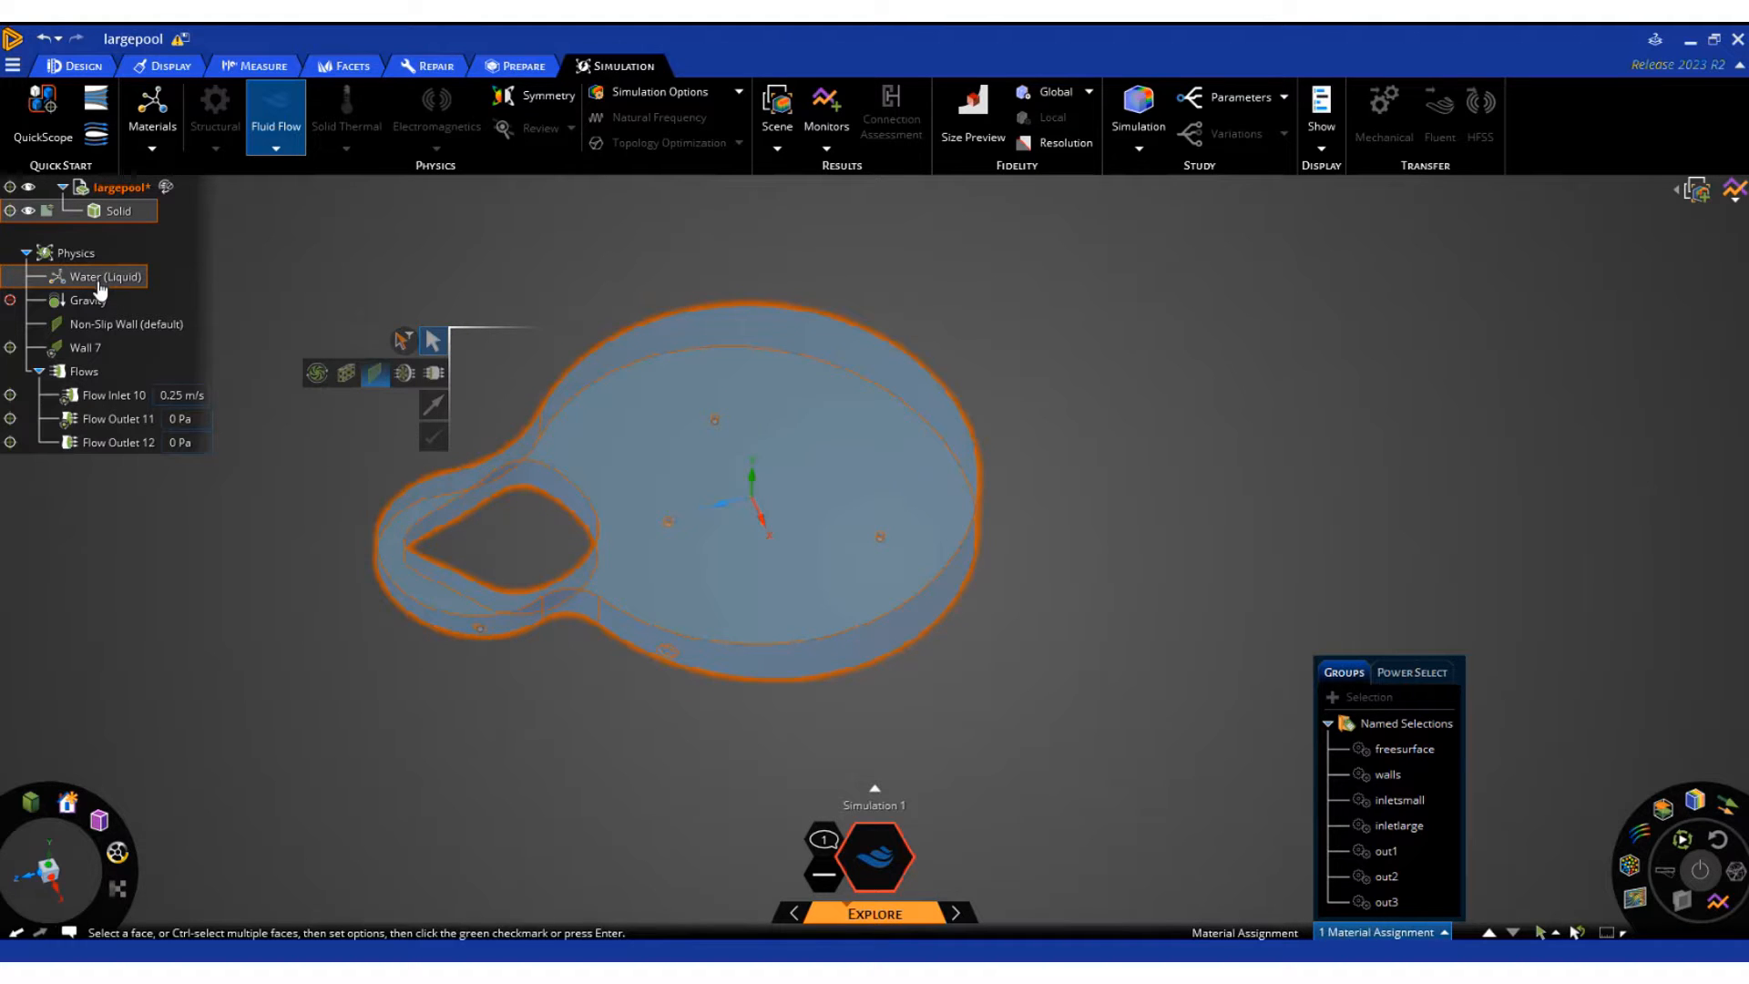
double_click(101, 283)
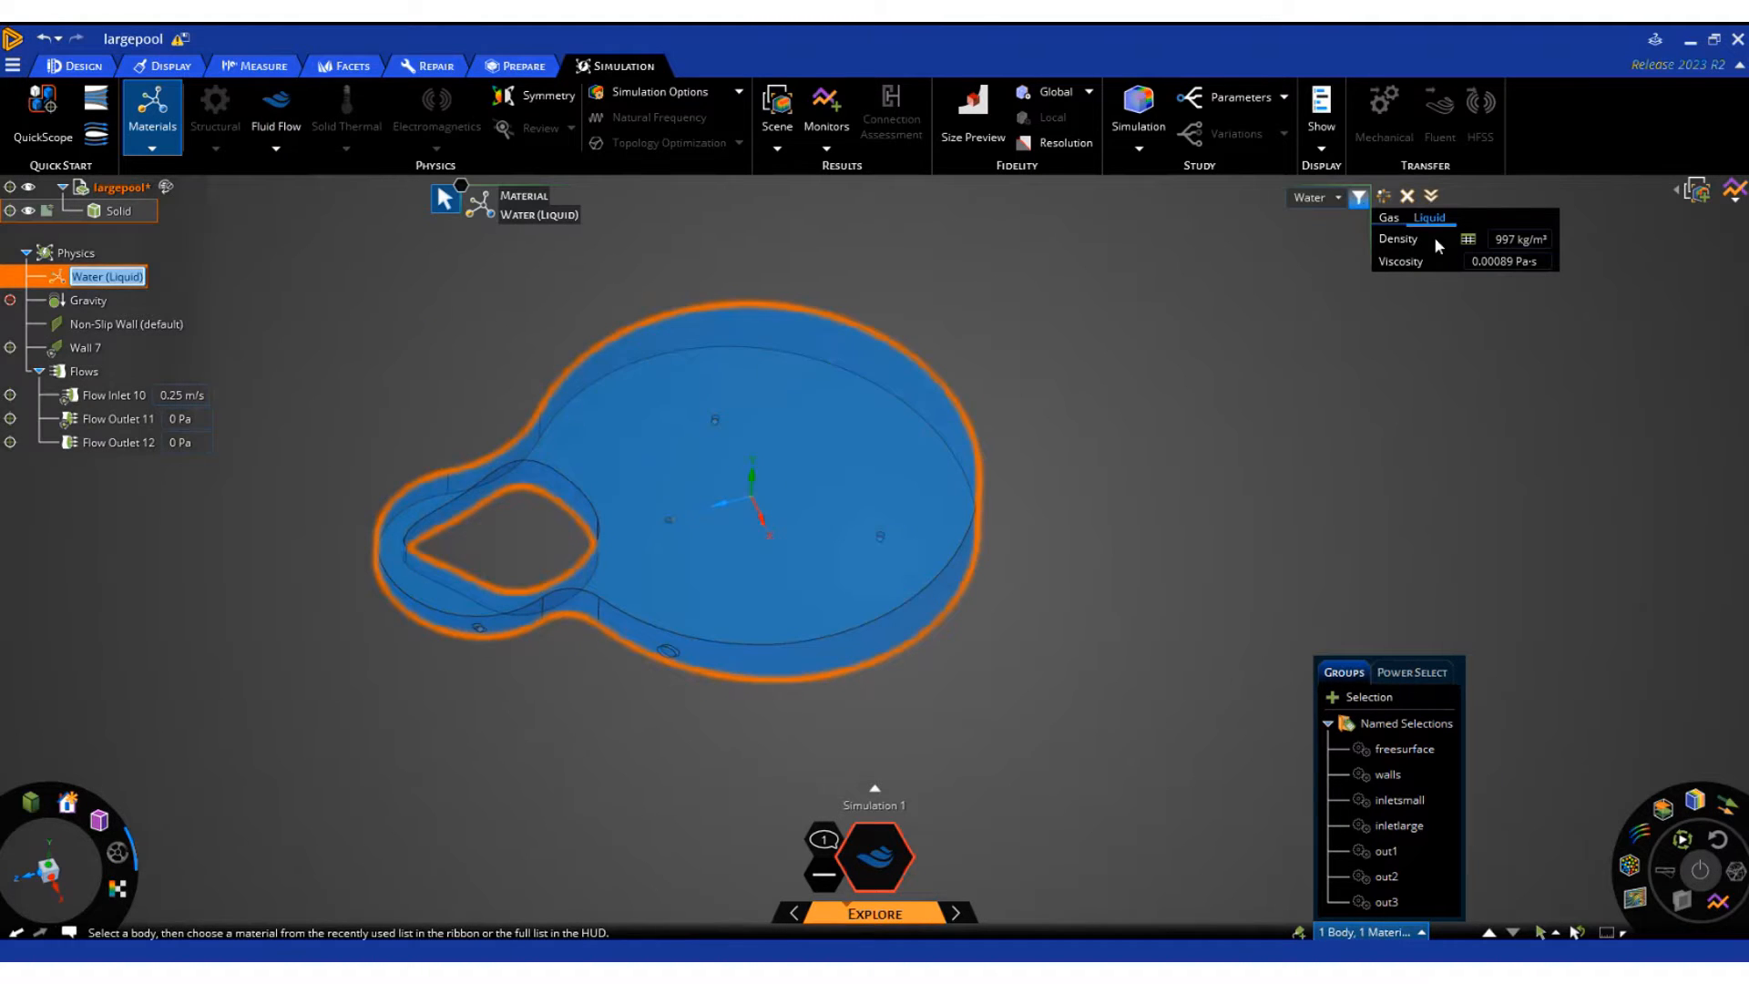
left_click(1338, 198)
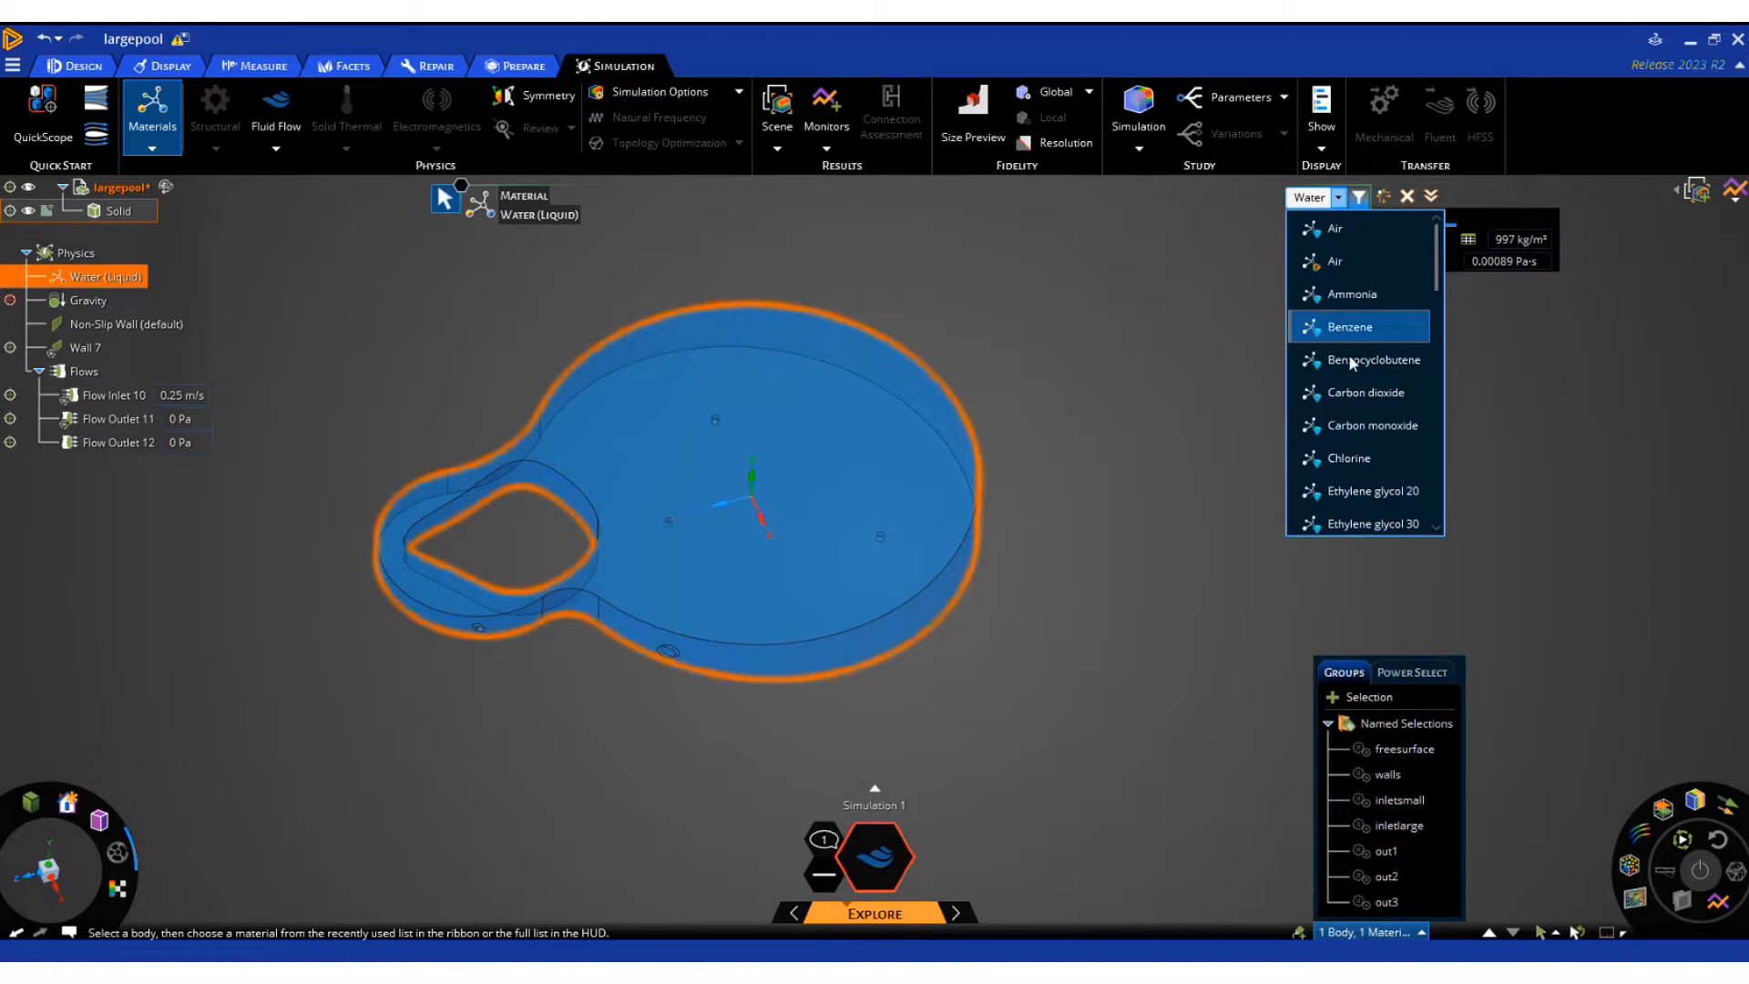
scroll(1350, 363, "down", 8)
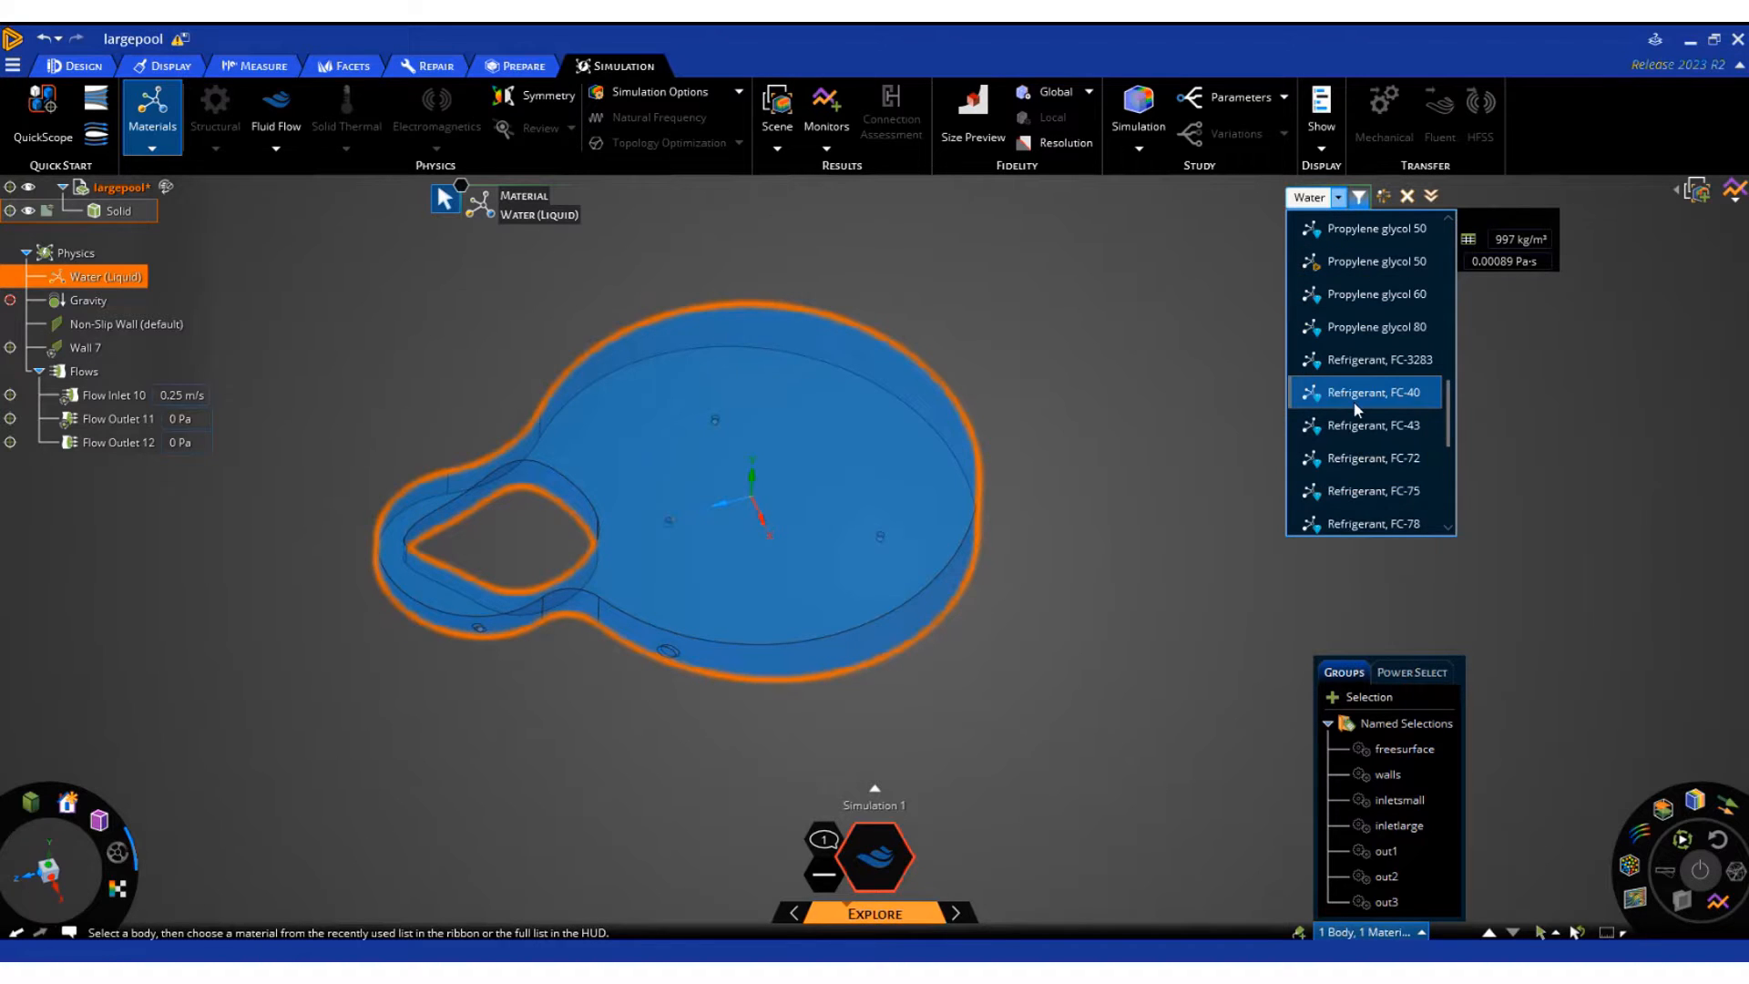
scroll(1353, 401, "down", 3)
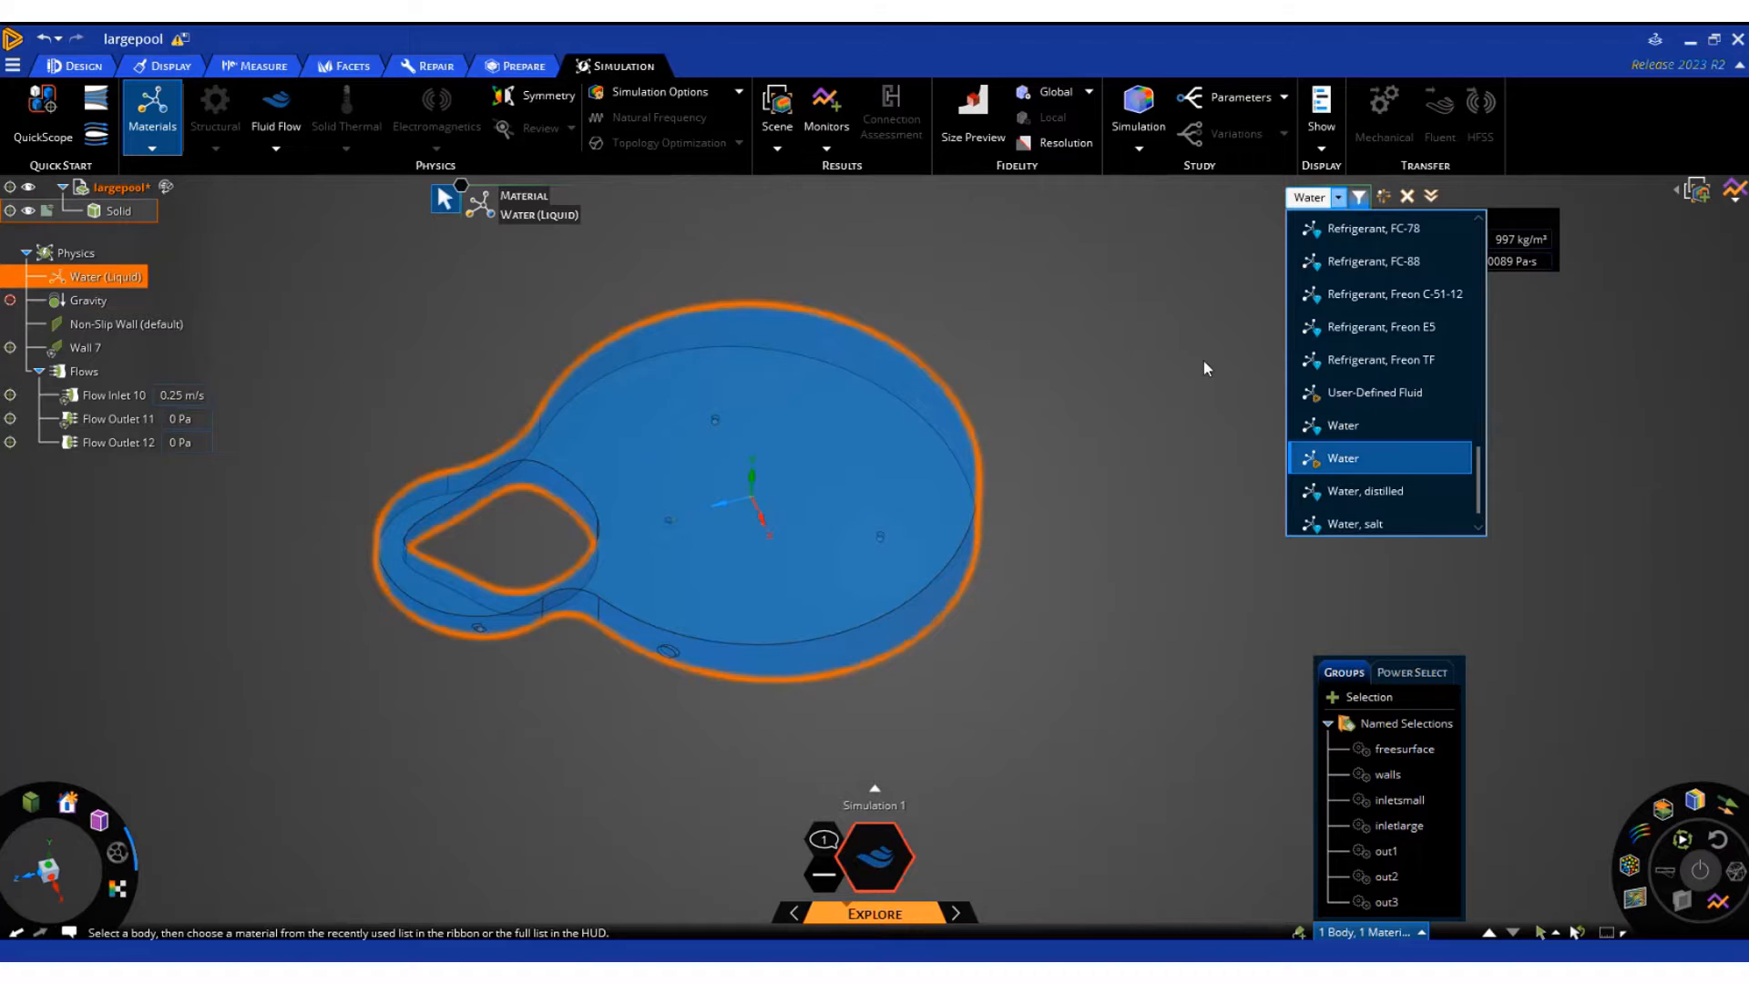
left_click(1183, 347)
left_click(1183, 347)
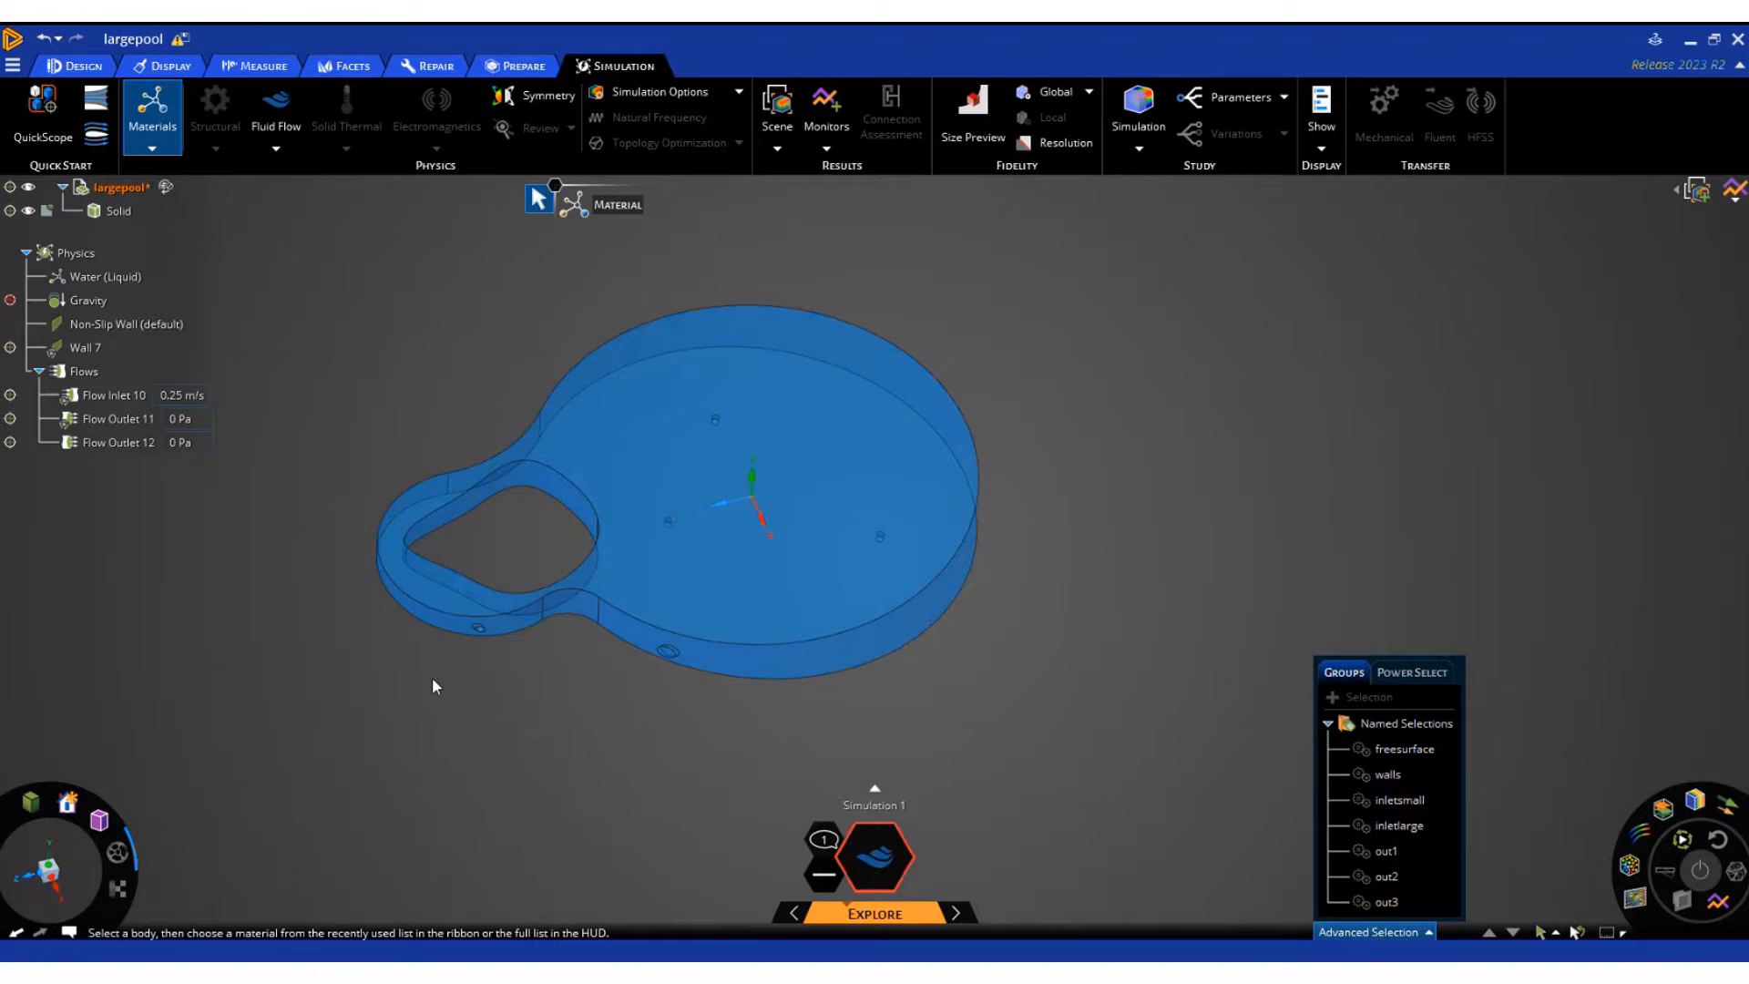
Review the simulation message and delete the redundant out3 outlet from the flow conditions
left_click(825, 843)
left_click(97, 421)
right_click(98, 421)
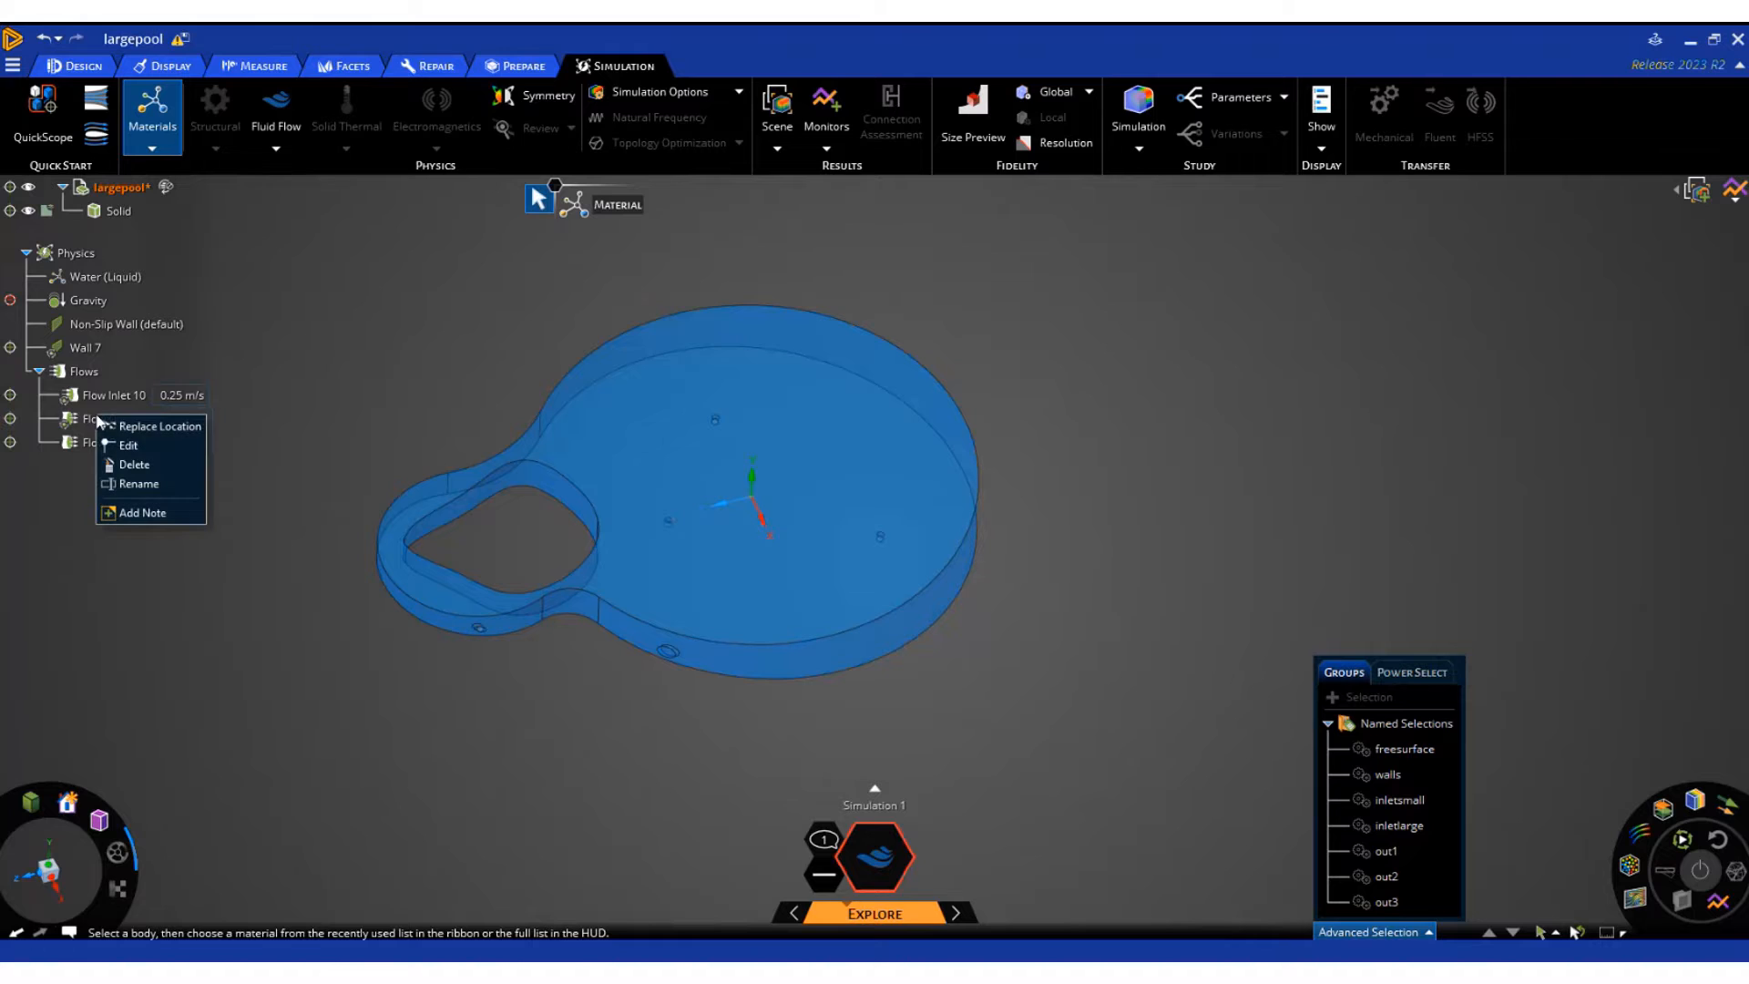
left_click(128, 468)
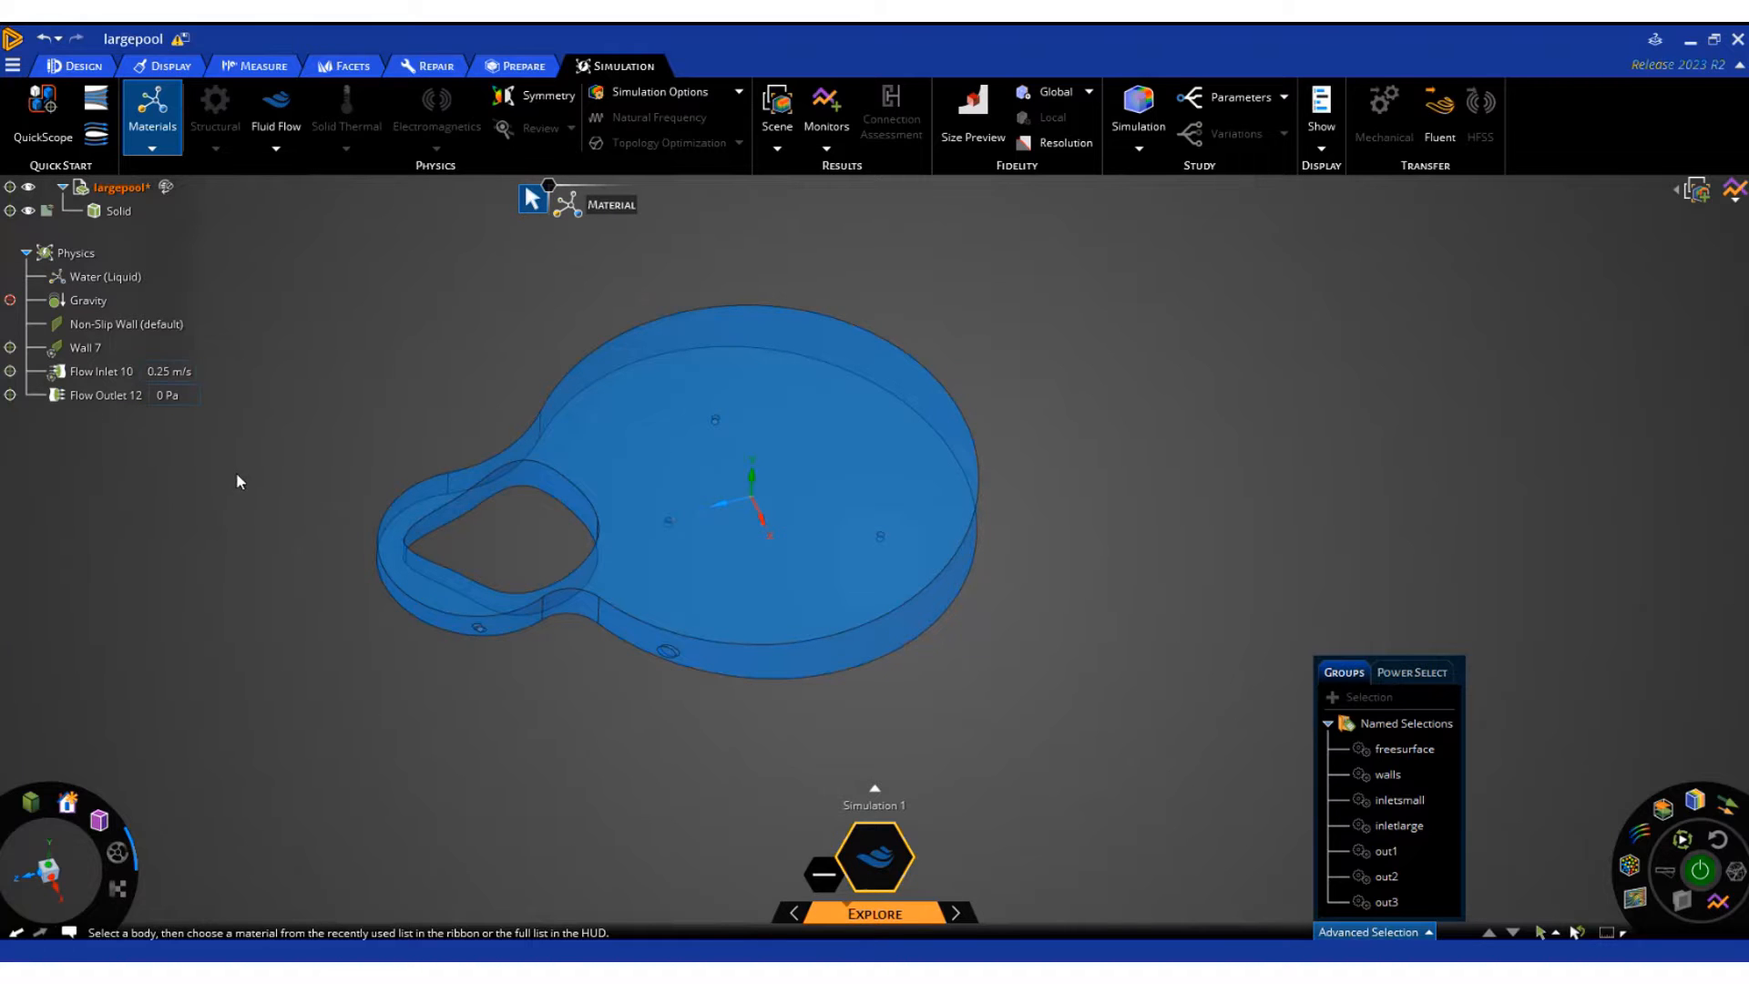
Run the flow simulation with velocity shown as directional flow arrows, stopping and restarting the solve once
left_click(1699, 871)
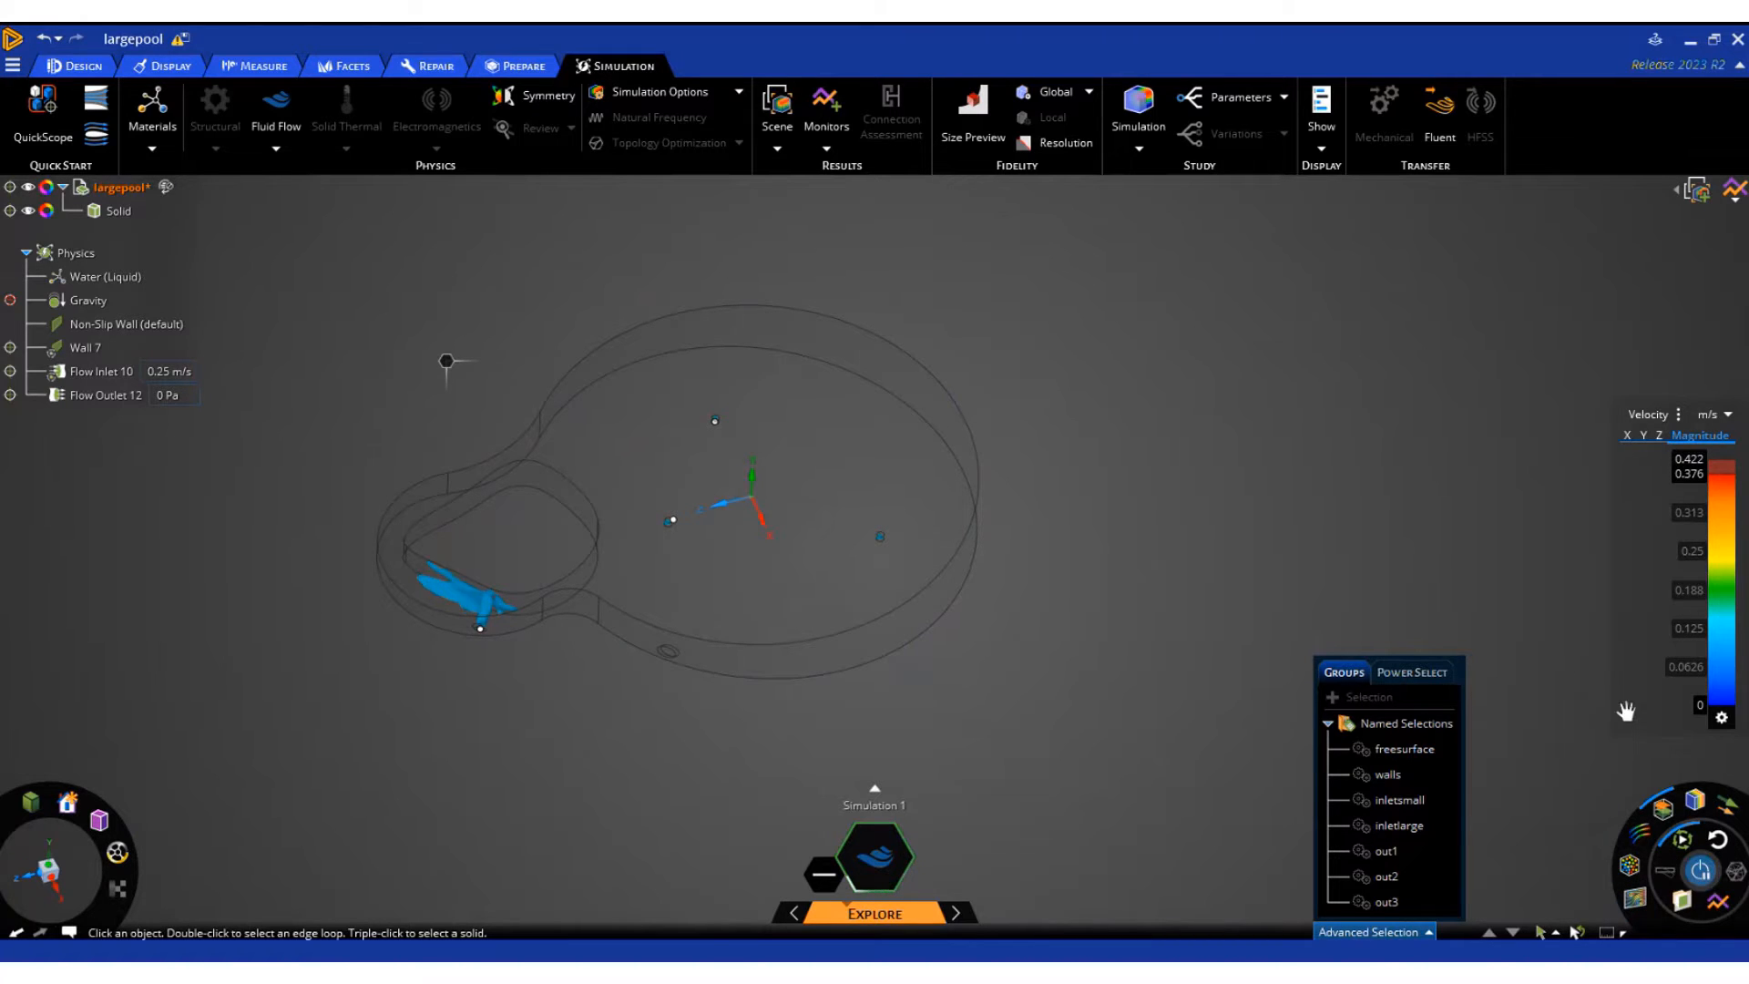
left_click(1728, 805)
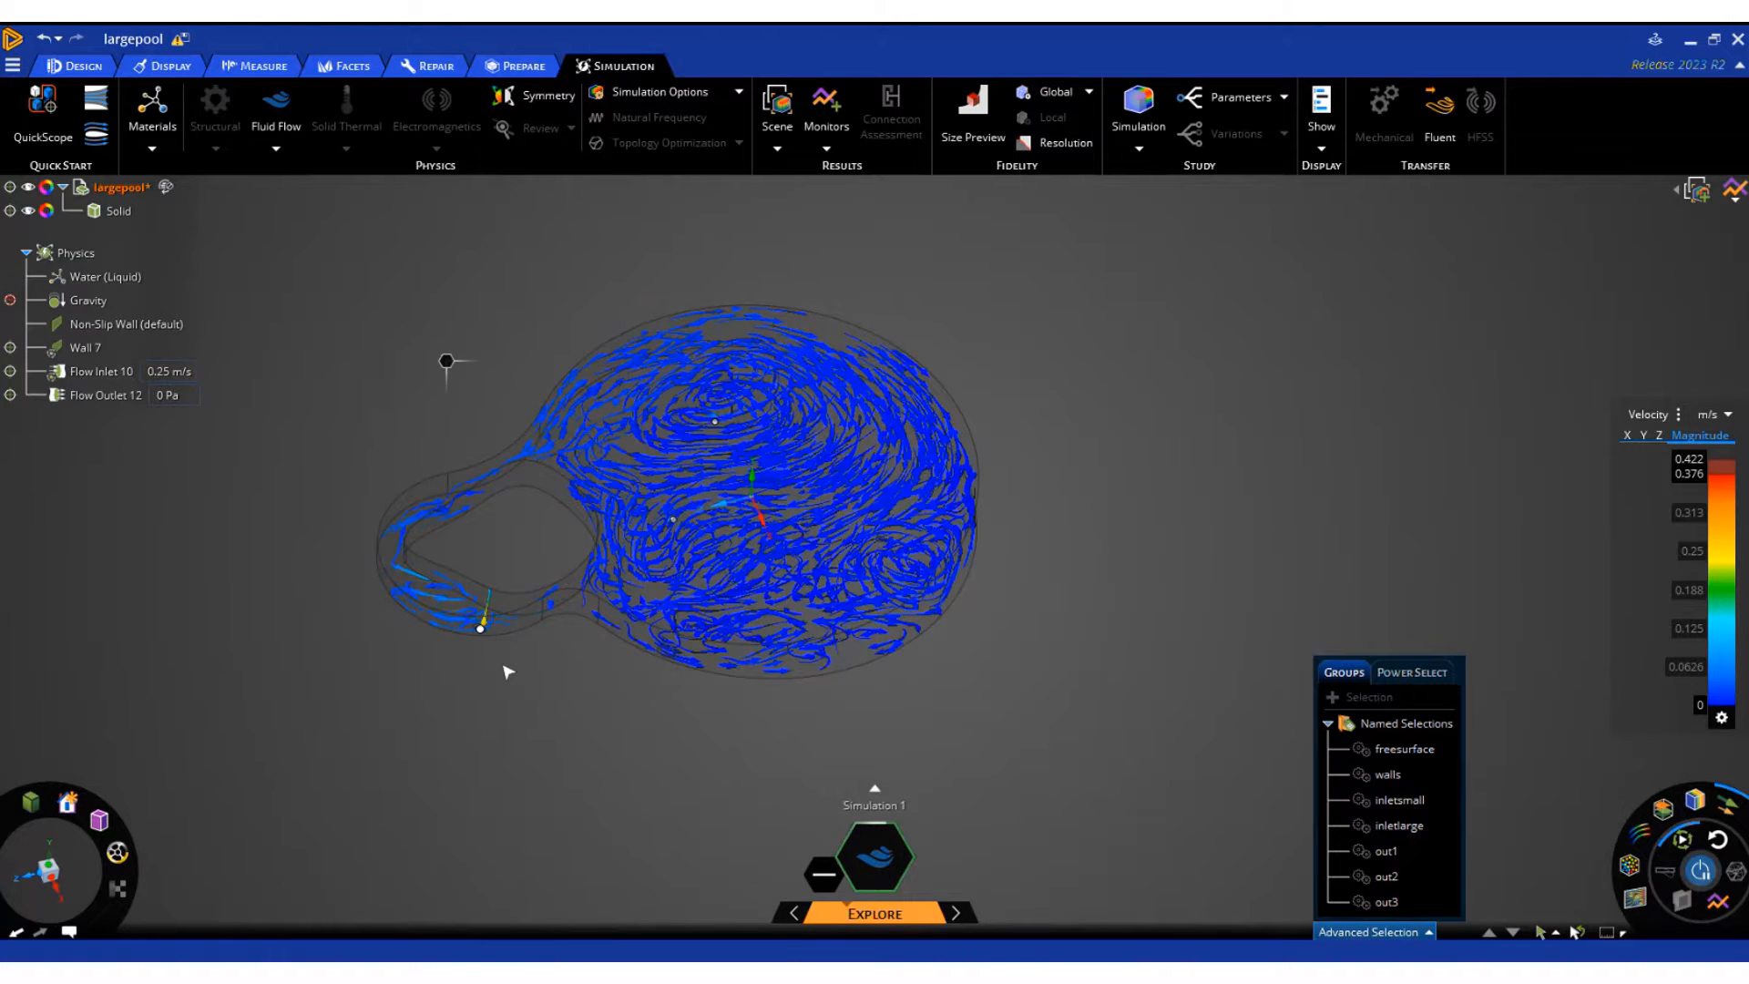
left_click(1698, 870)
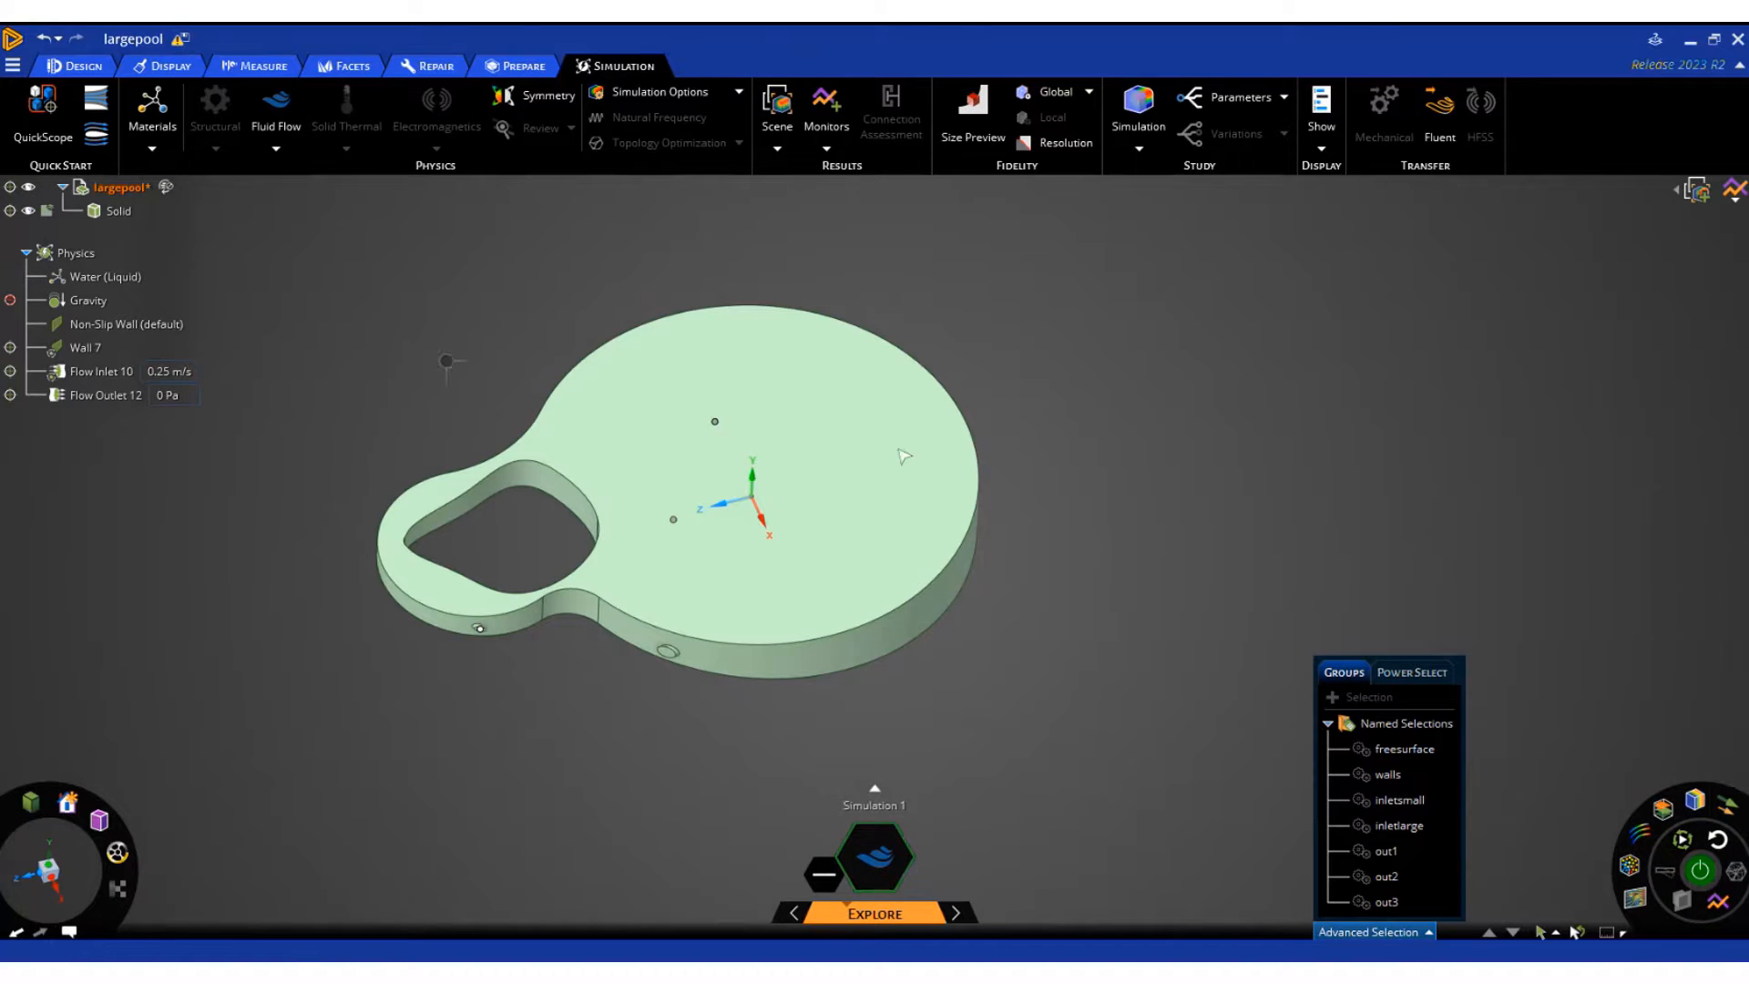
scroll(830, 479, "up", 3)
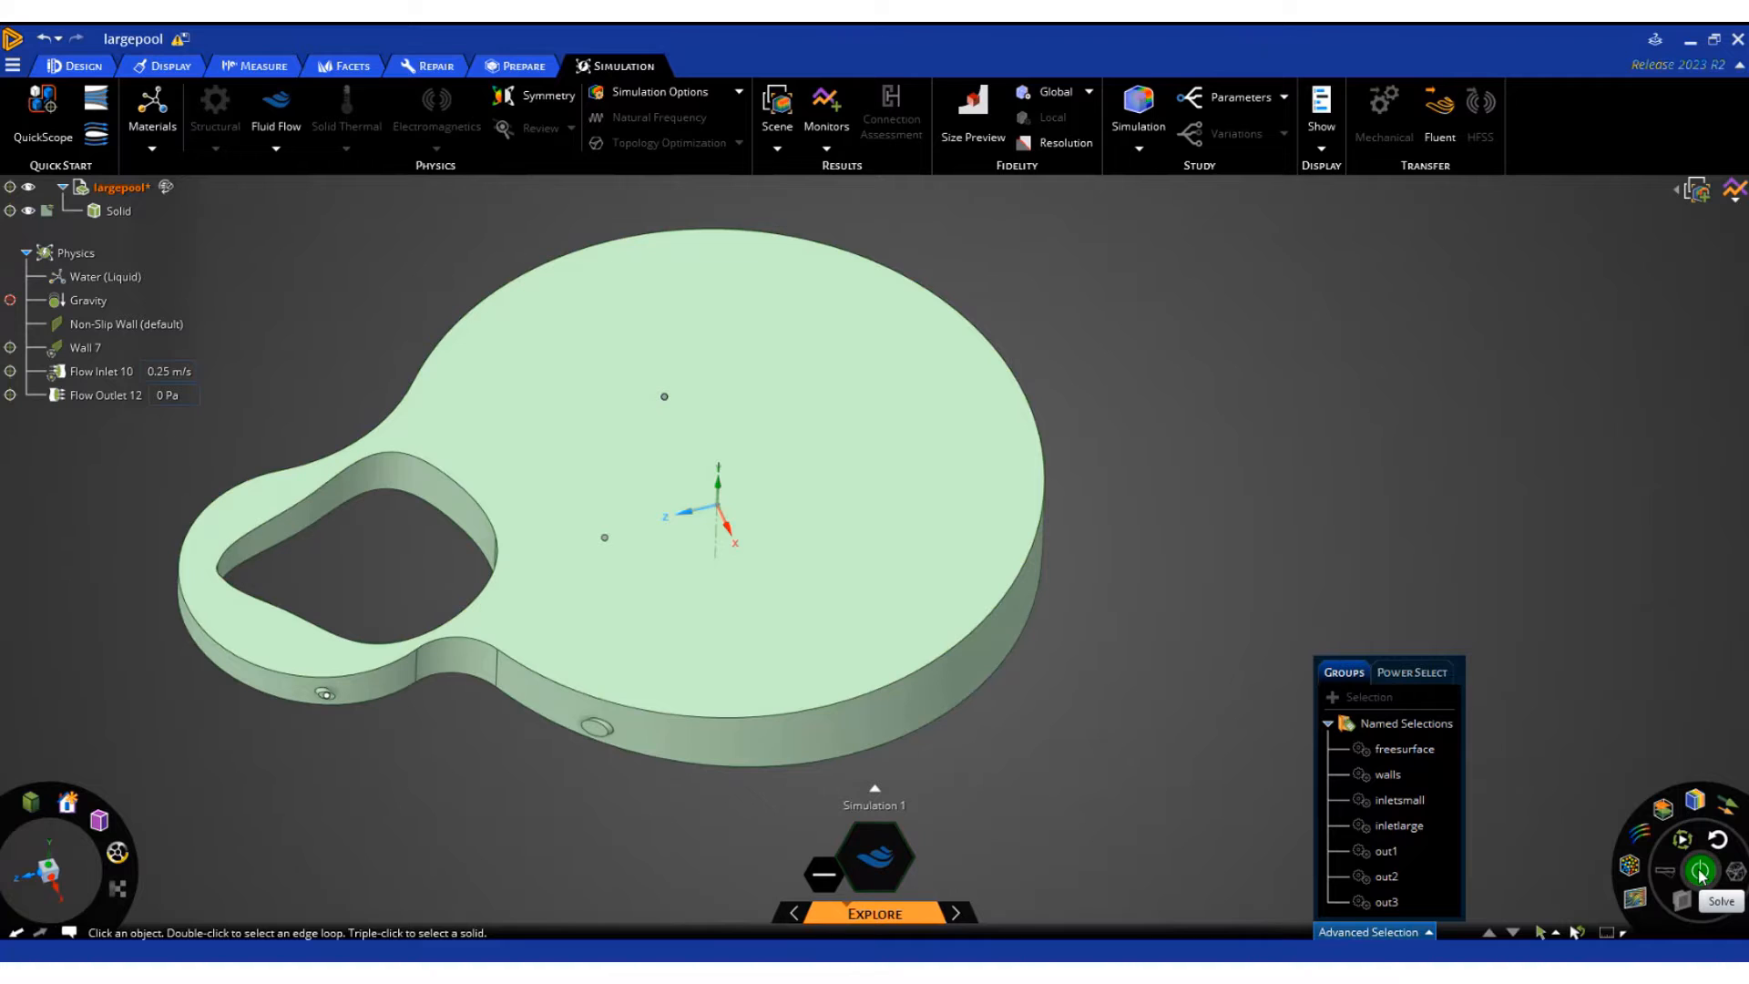
left_click(1700, 871)
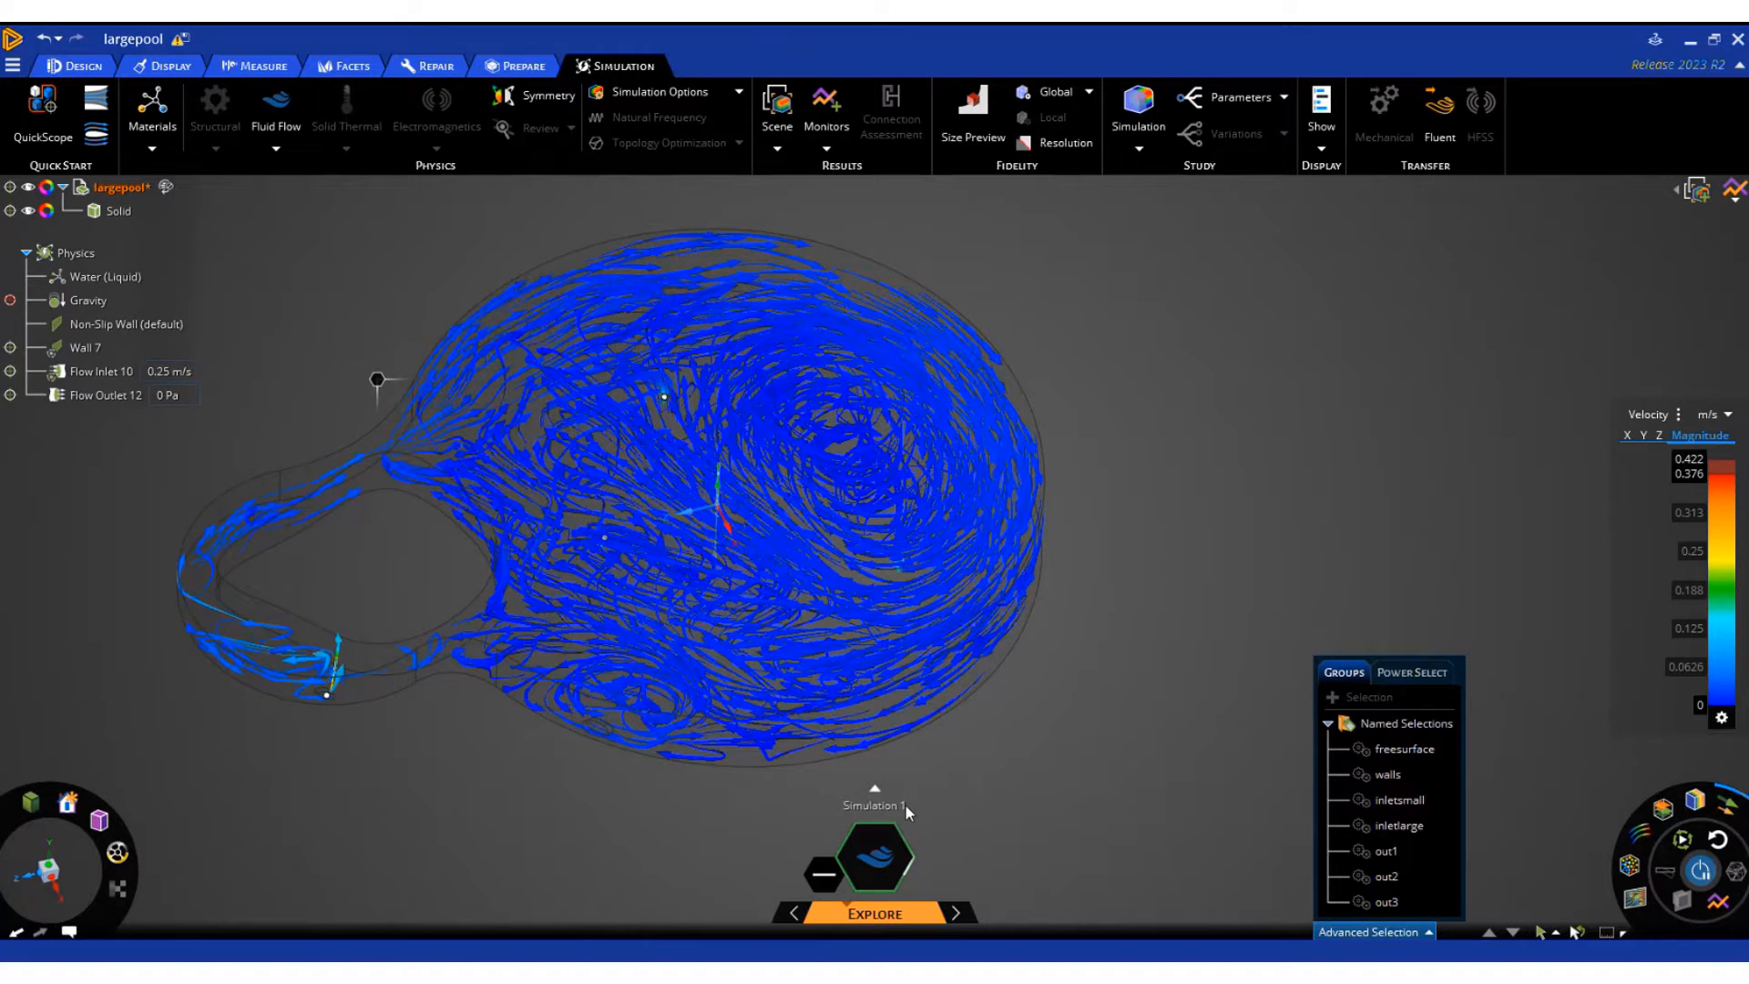
mouse_move(892, 921)
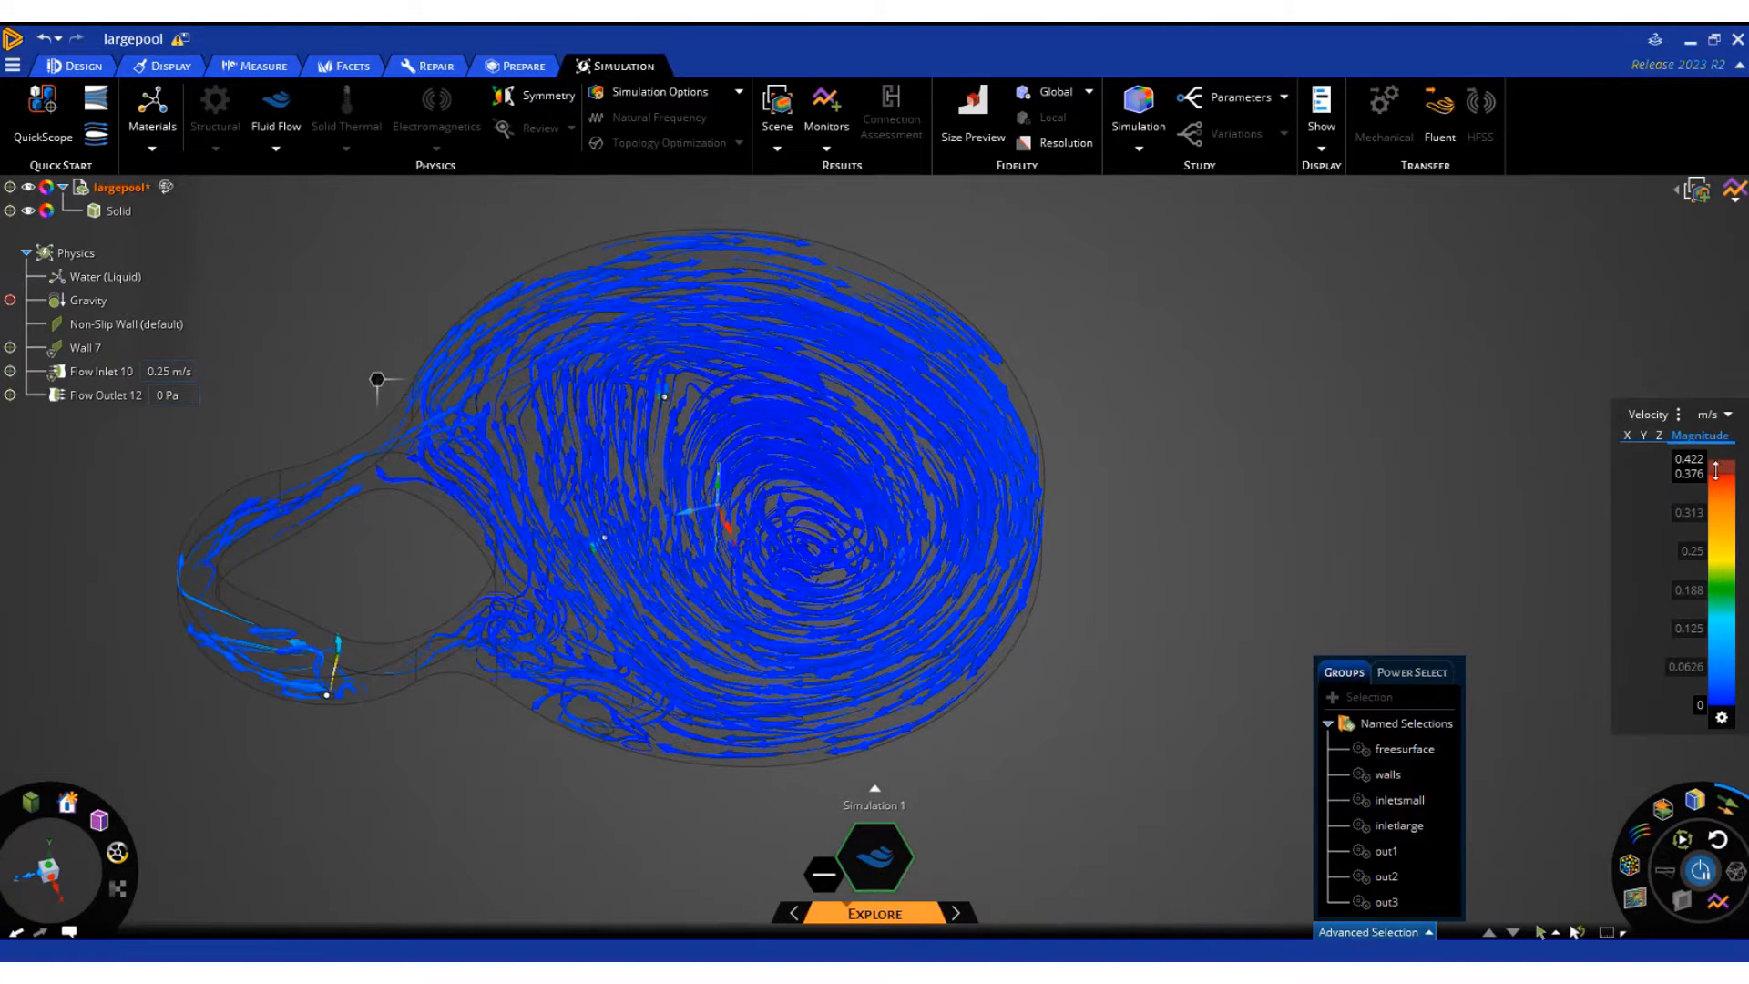
Lower the upper limit of the velocity legend to 0.073 m/s
left_click_drag(1717, 471, 1736, 690)
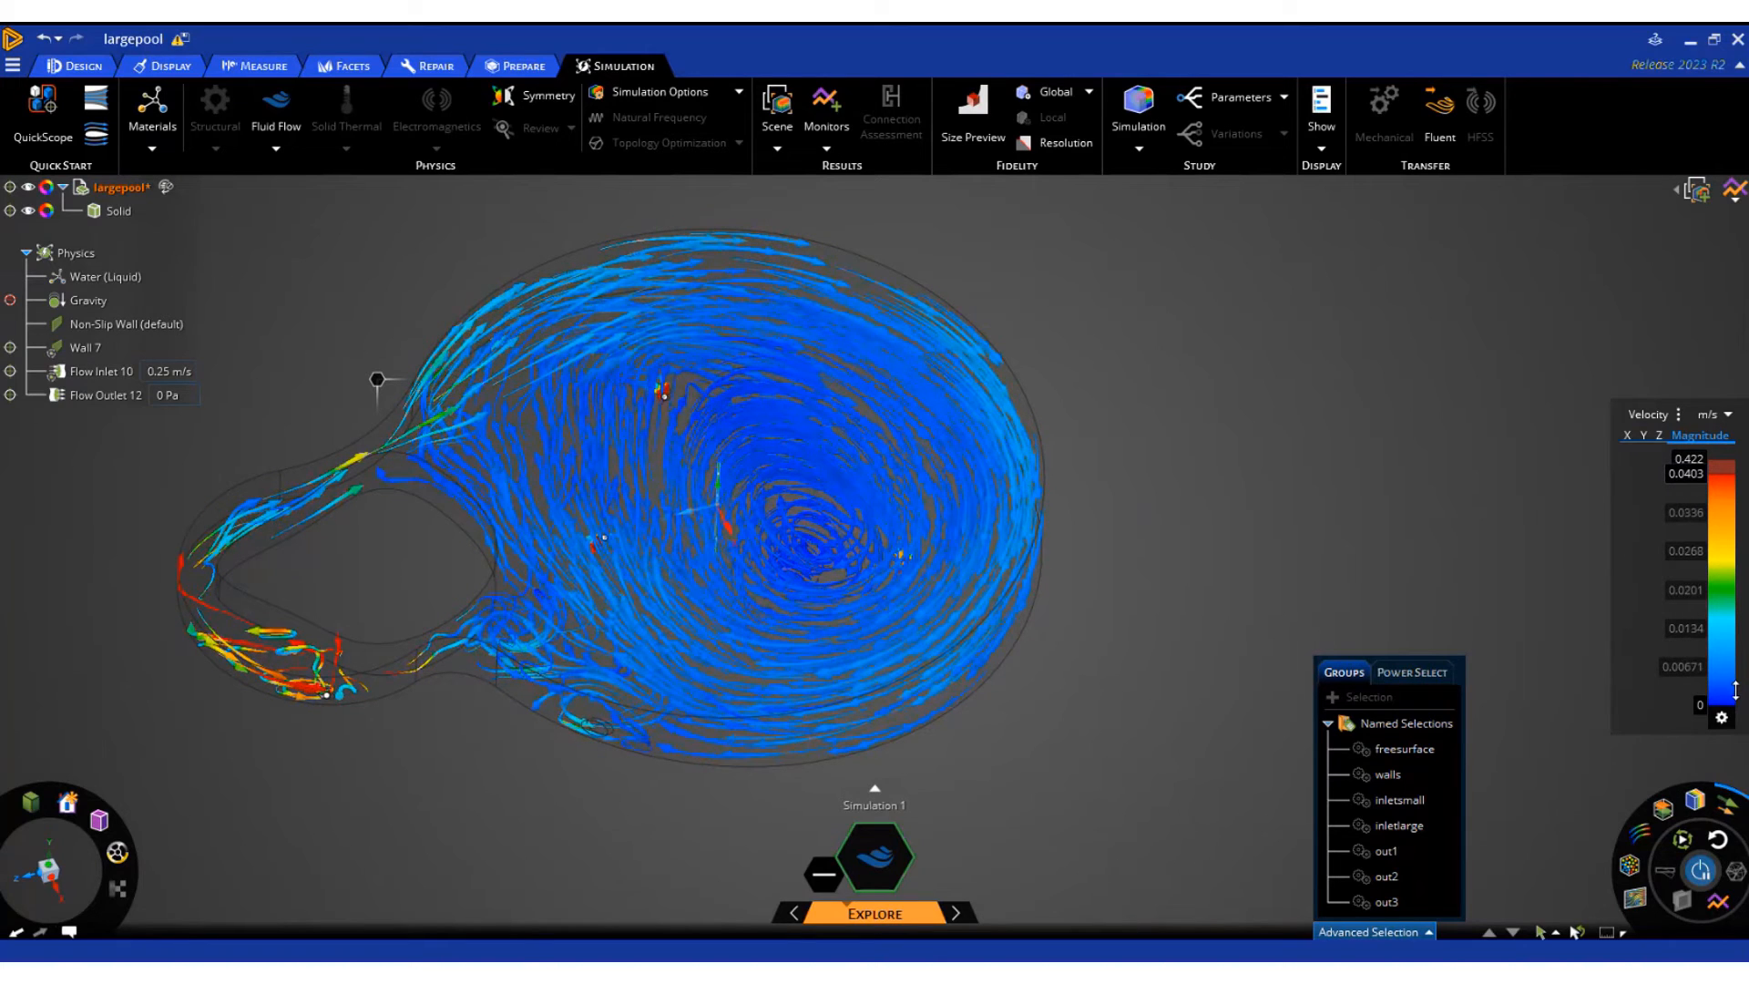
mouse_move(1736, 689)
left_mouse_down()
mouse_move(1729, 642)
mouse_move(1732, 680)
left_mouse_up()
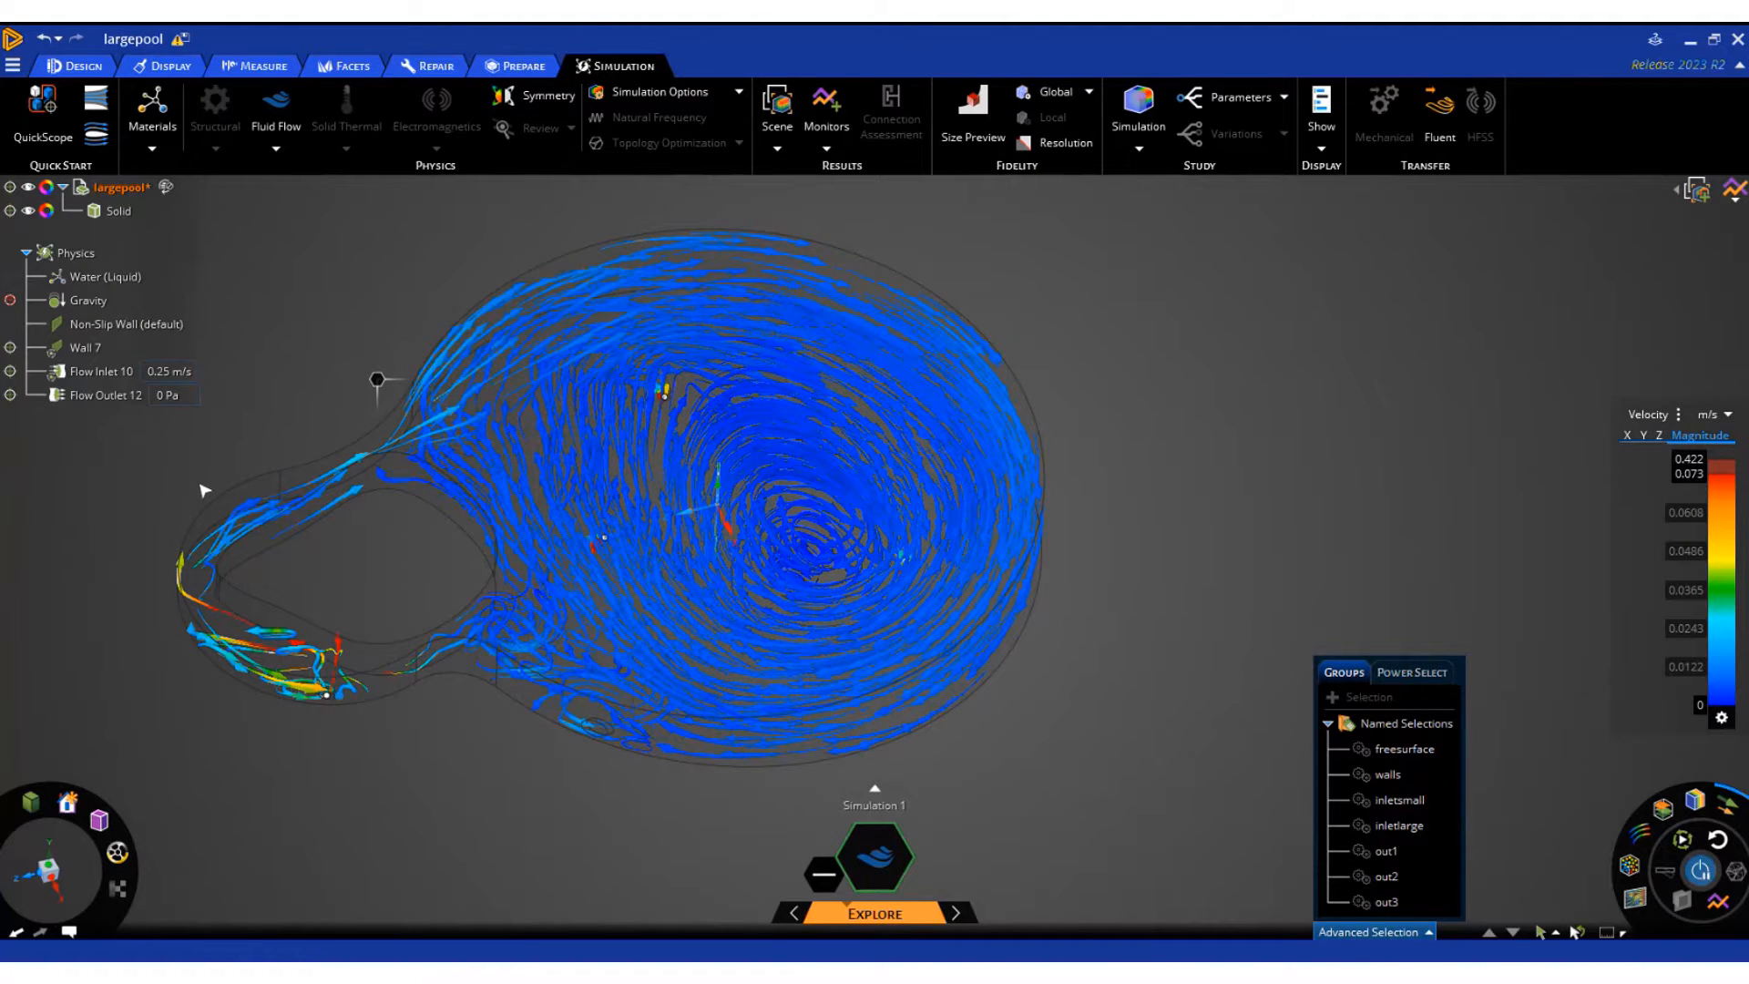
Set the velocity of the inletsmall flow inlet to 1 m/s
left_click(160, 372)
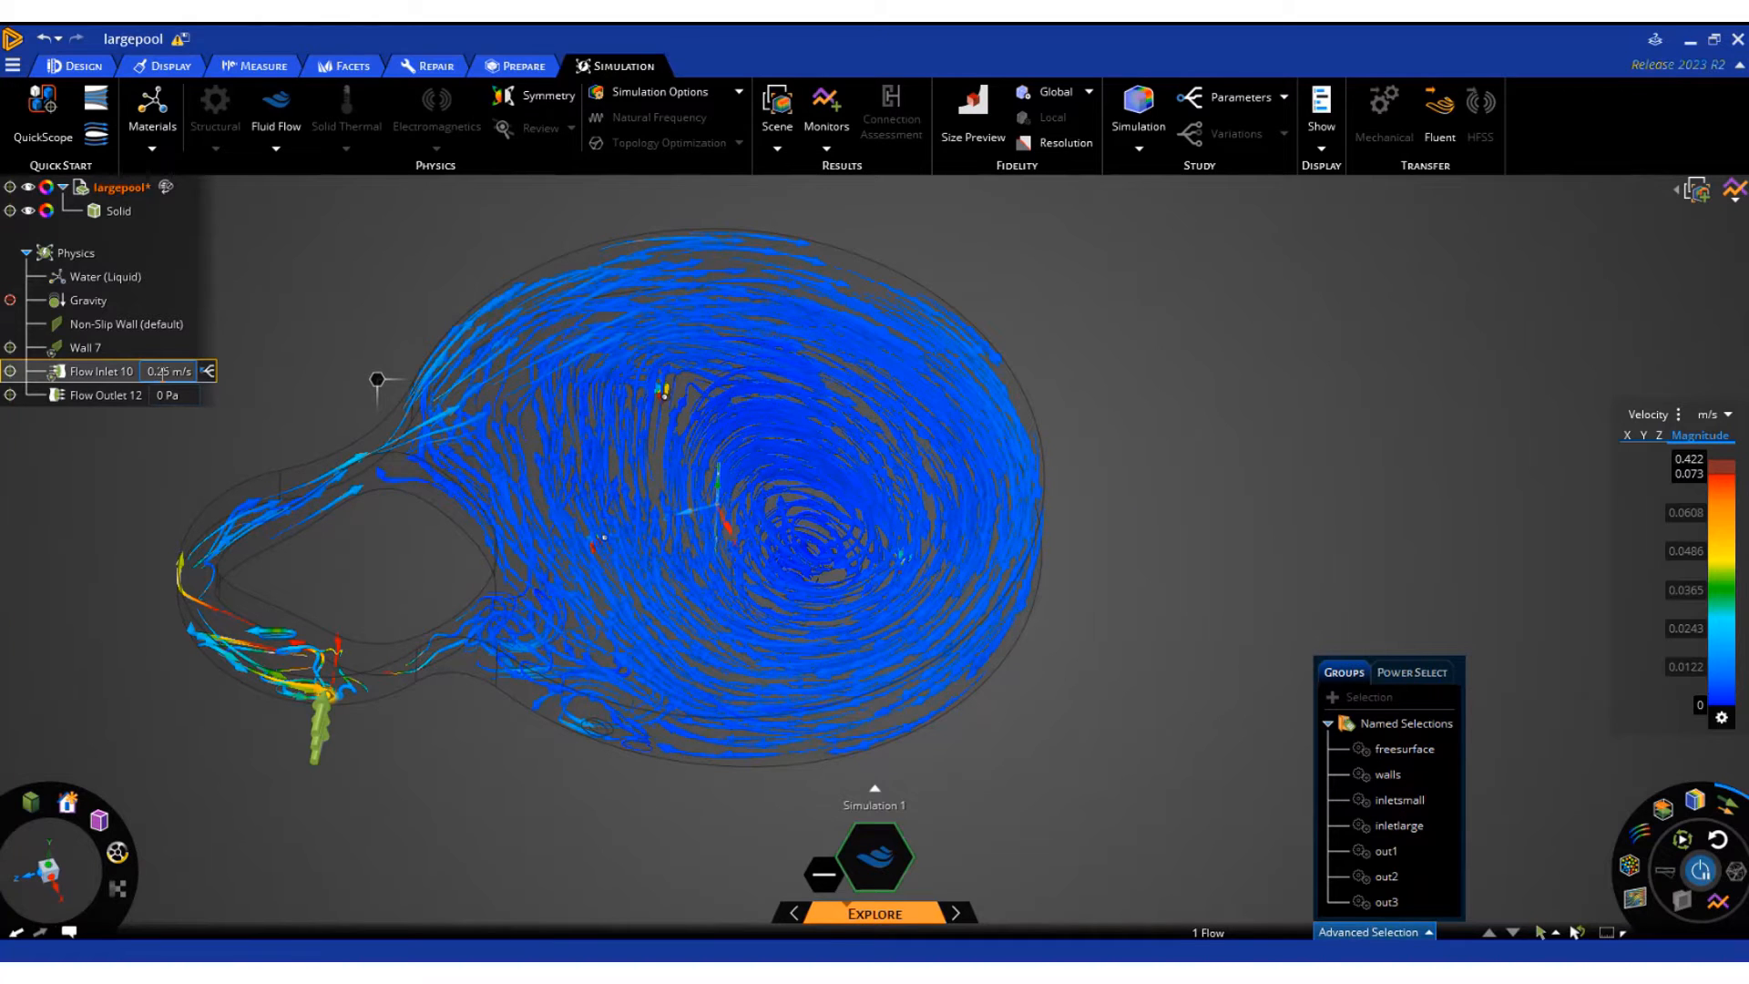
left_click(161, 401)
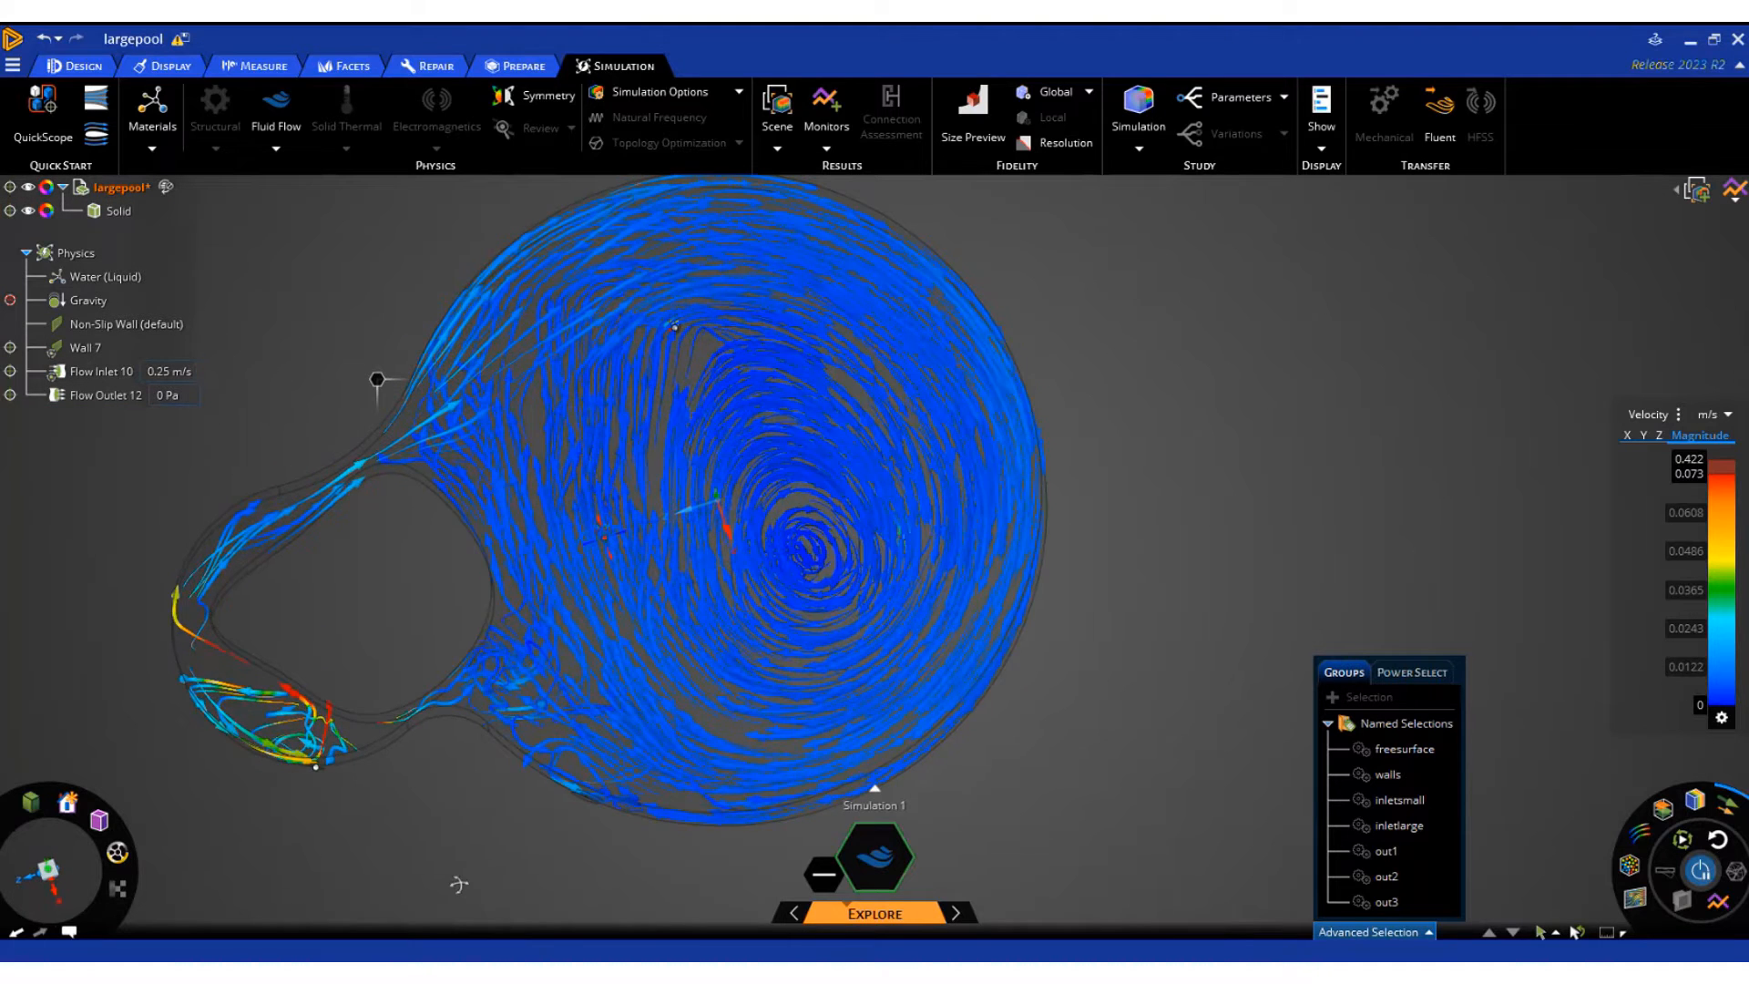
left_click(166, 371)
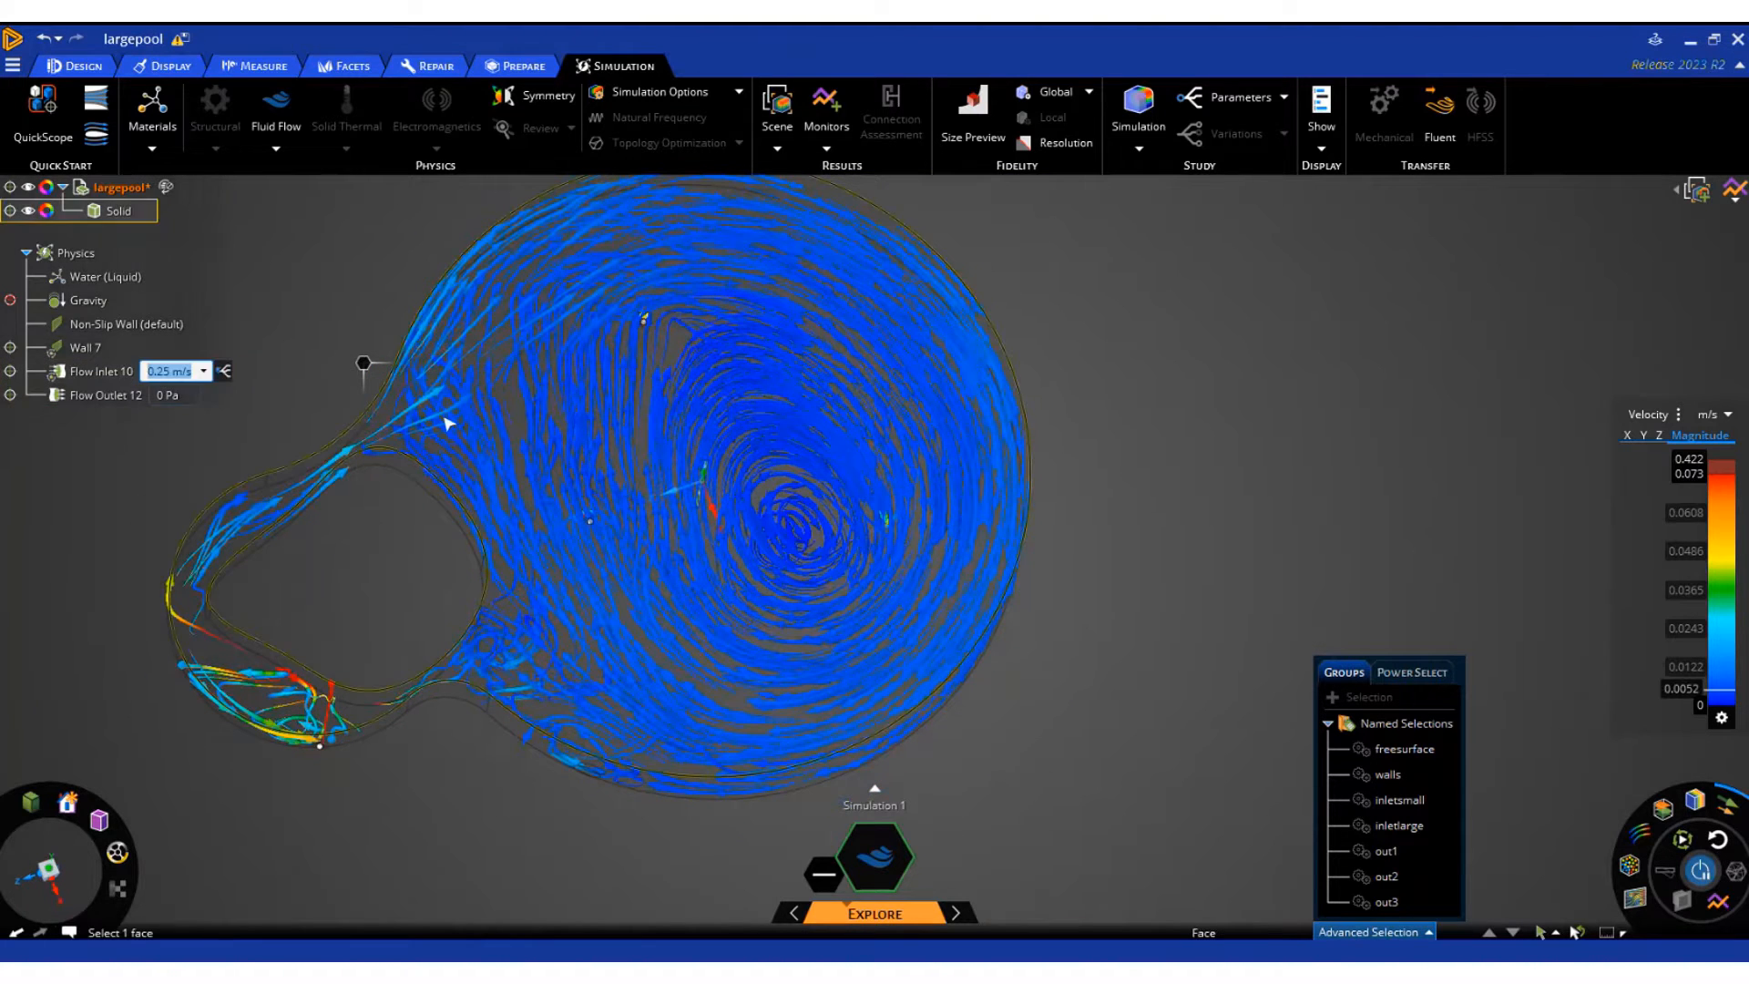
type("1")
key("Return")
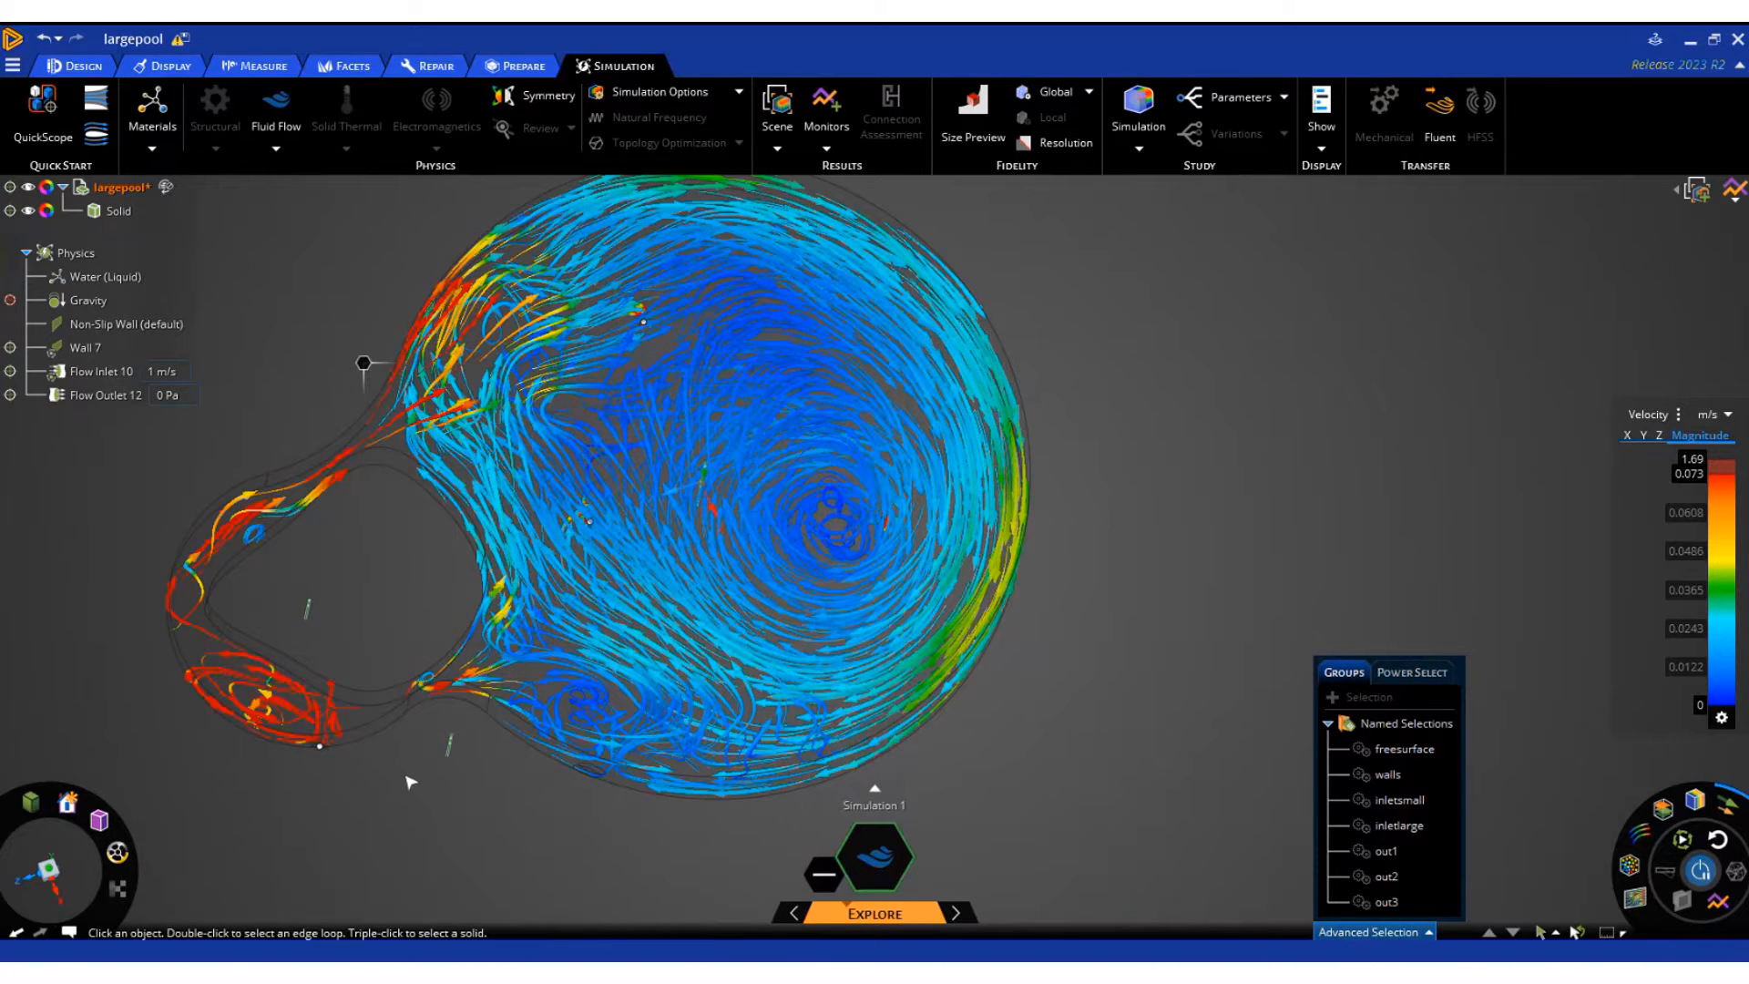
Examine the flow pattern around the small and large inlets up close
scroll(357, 763, "up", 3)
scroll(357, 764, "up", 1)
middle_click_drag(357, 764, 379, 719)
mouse_move(104, 377)
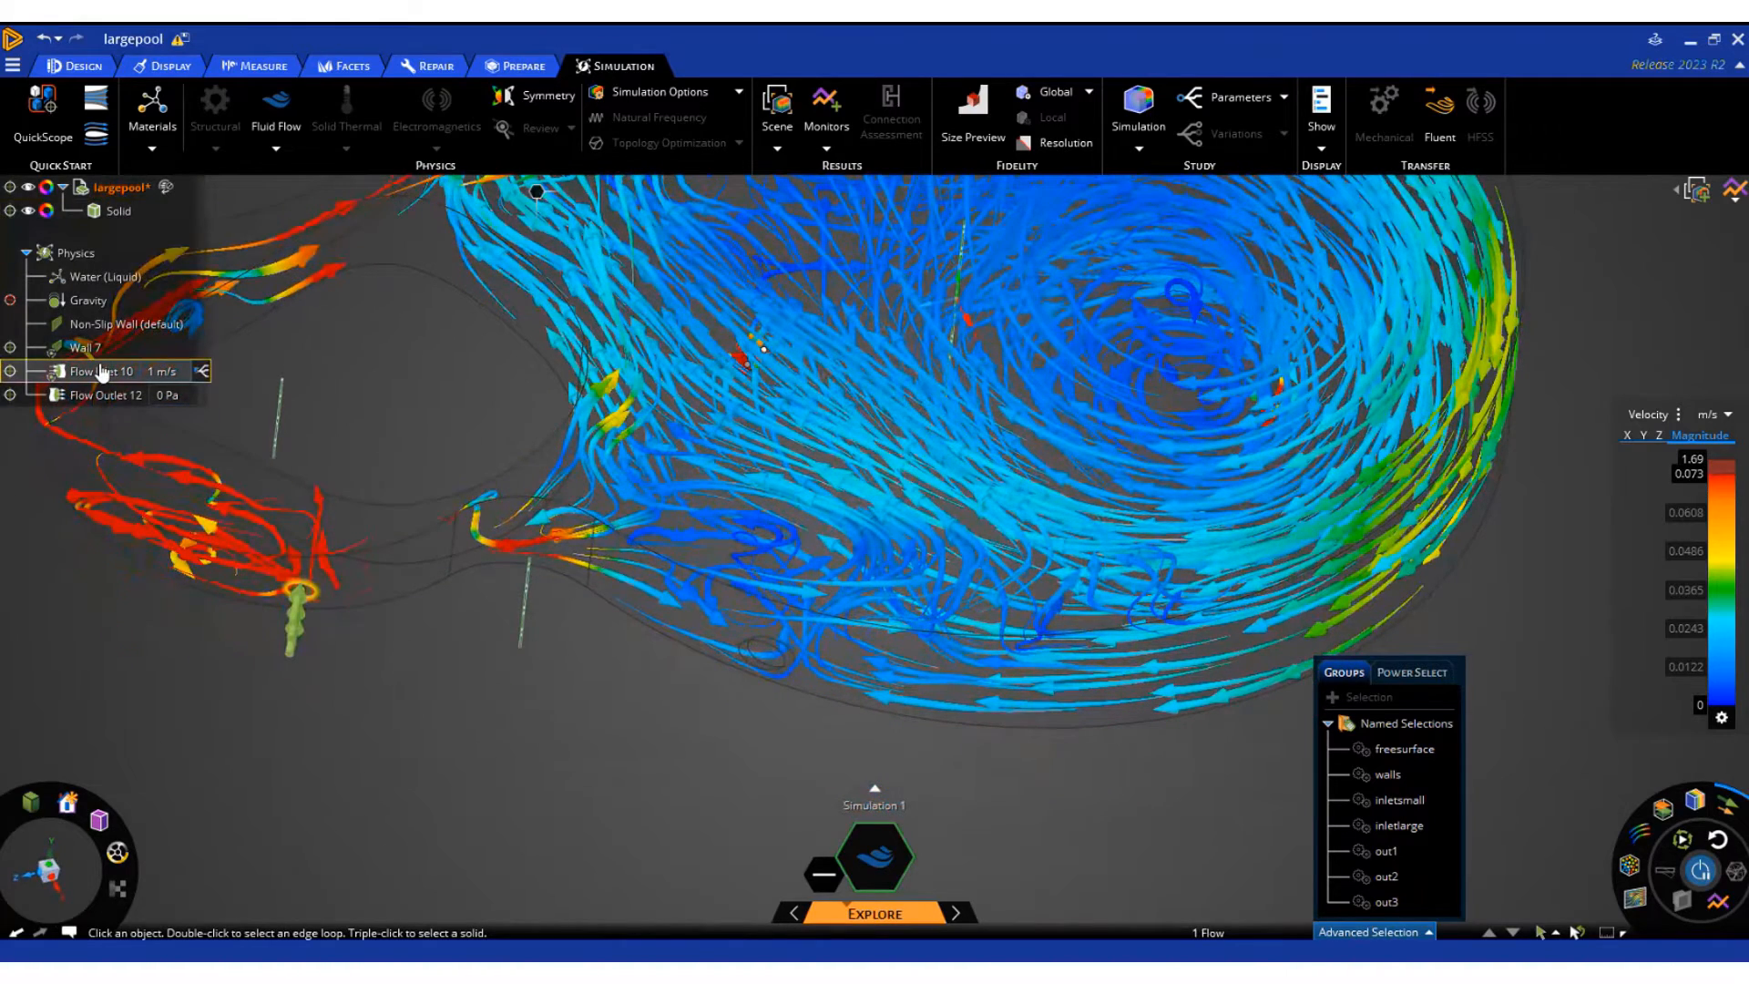
Add a flow inlet with a velocity of 1 m/s on the round inlet face in the large pool's wall
left_click(767, 656)
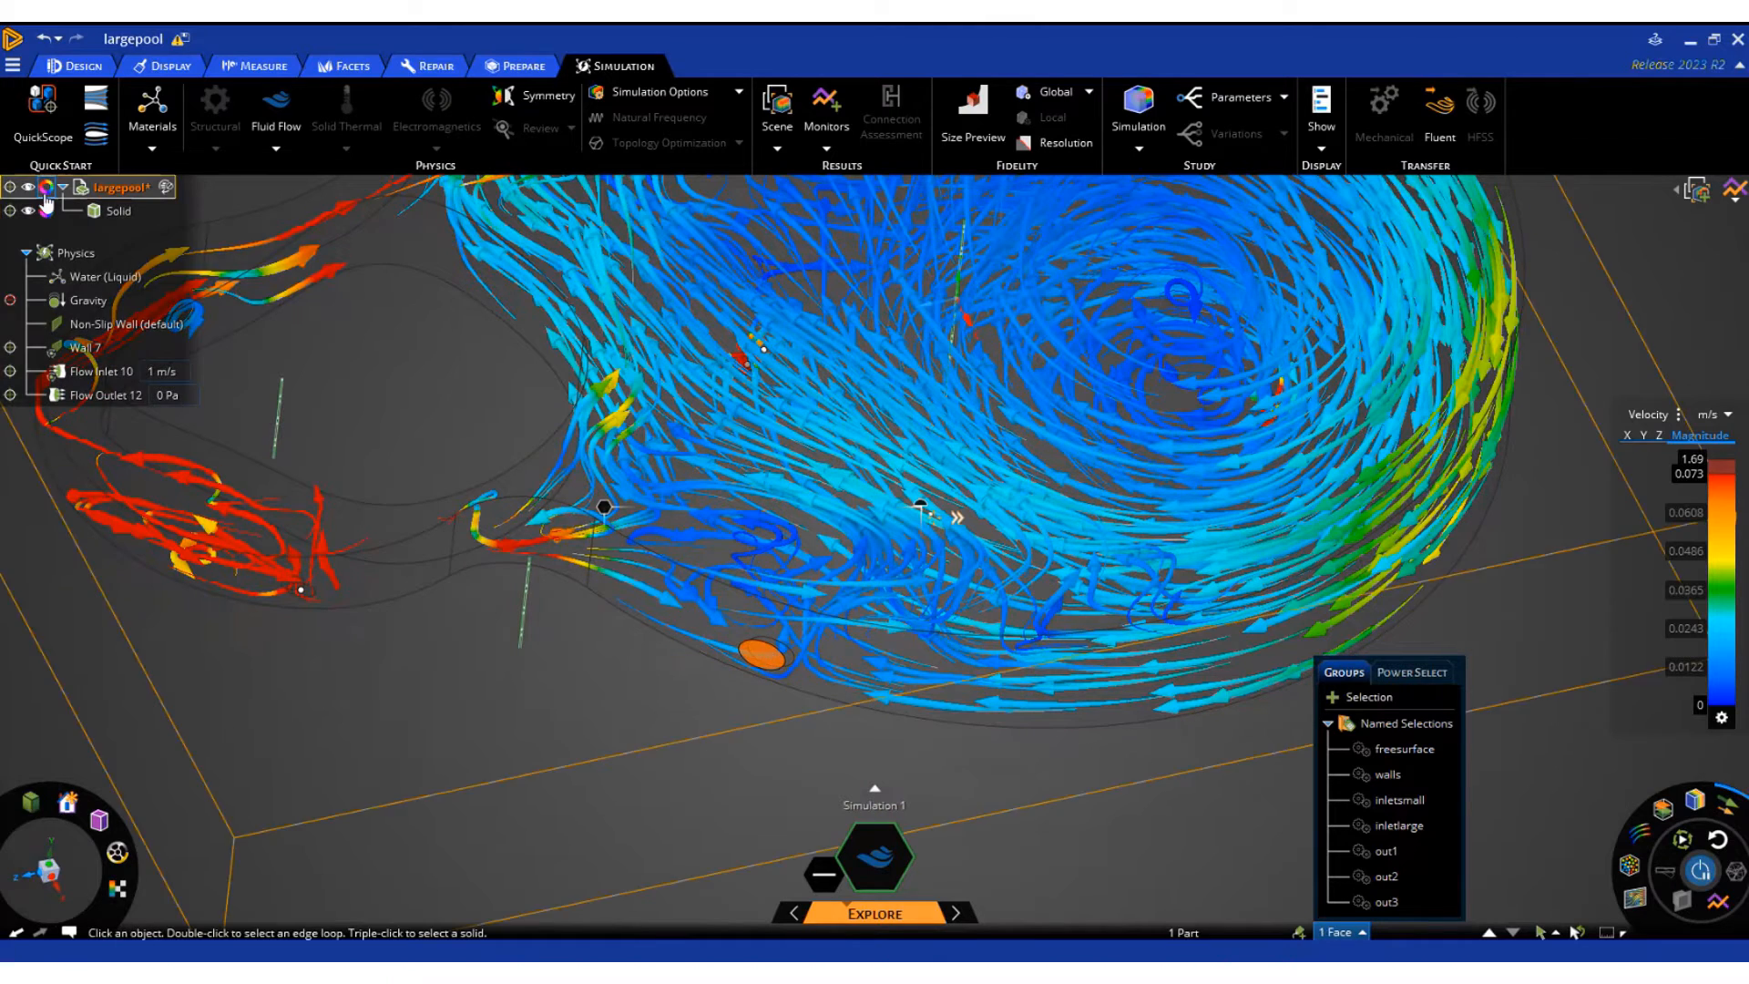
left_click(105, 276)
left_click(288, 216)
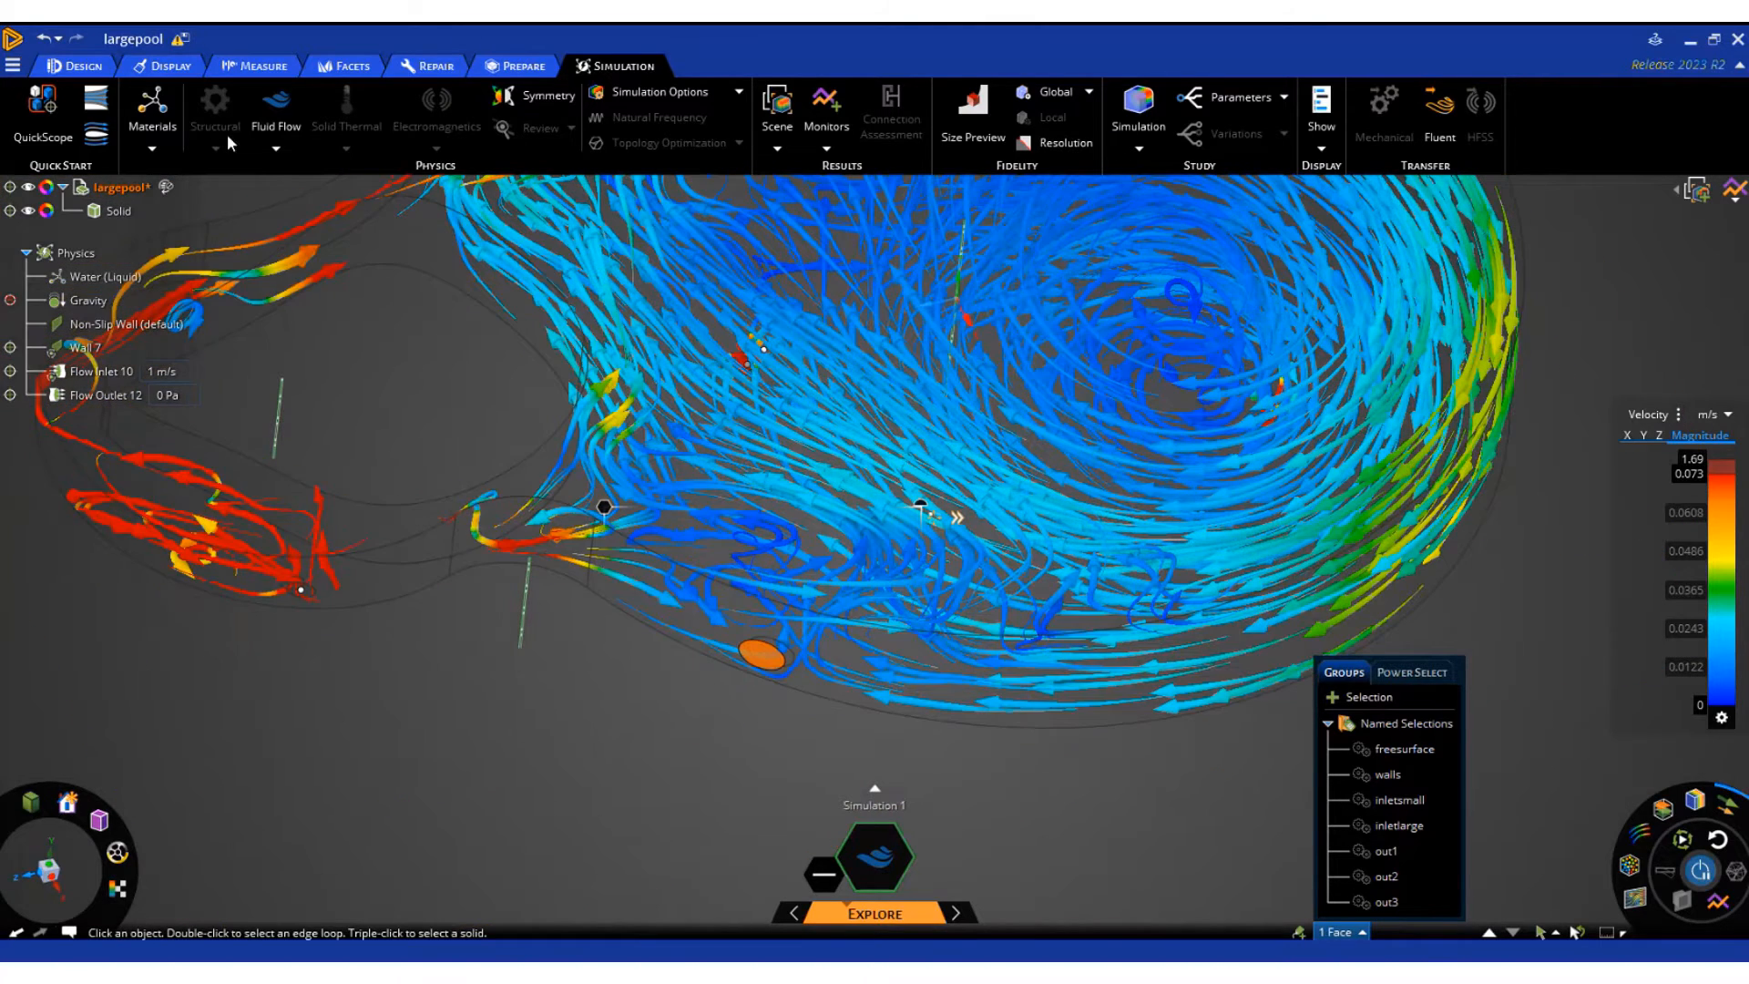
left_click(275, 148)
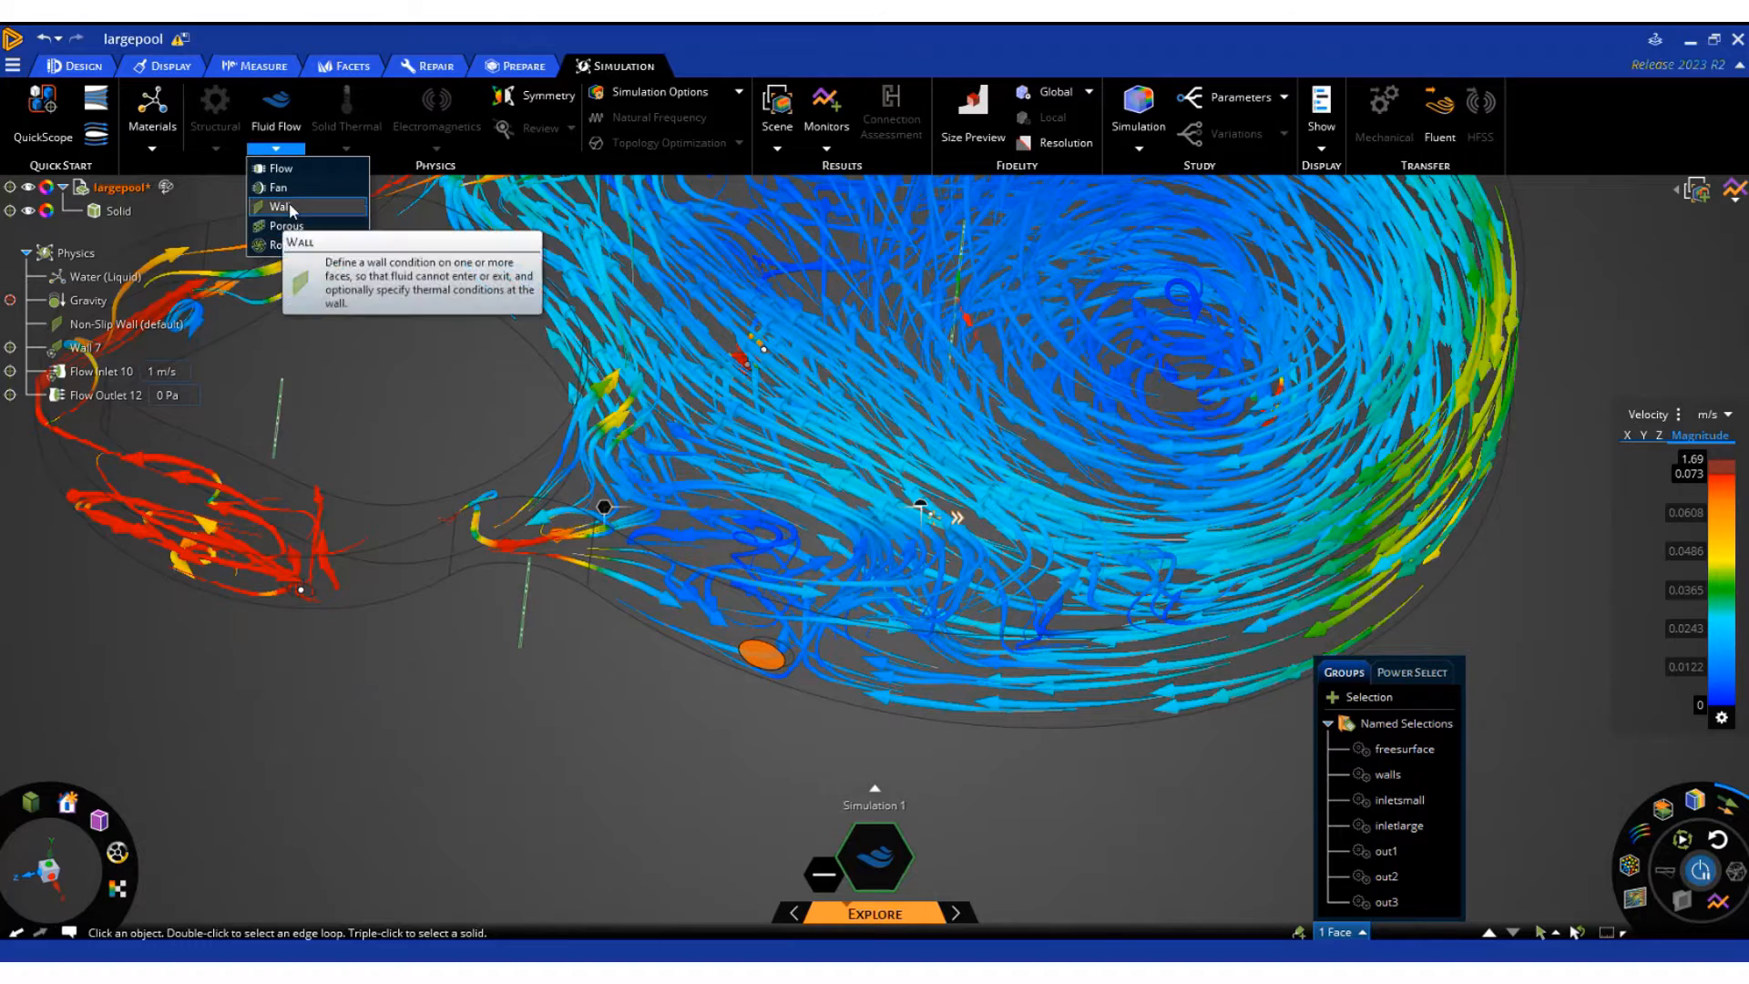
left_click(285, 169)
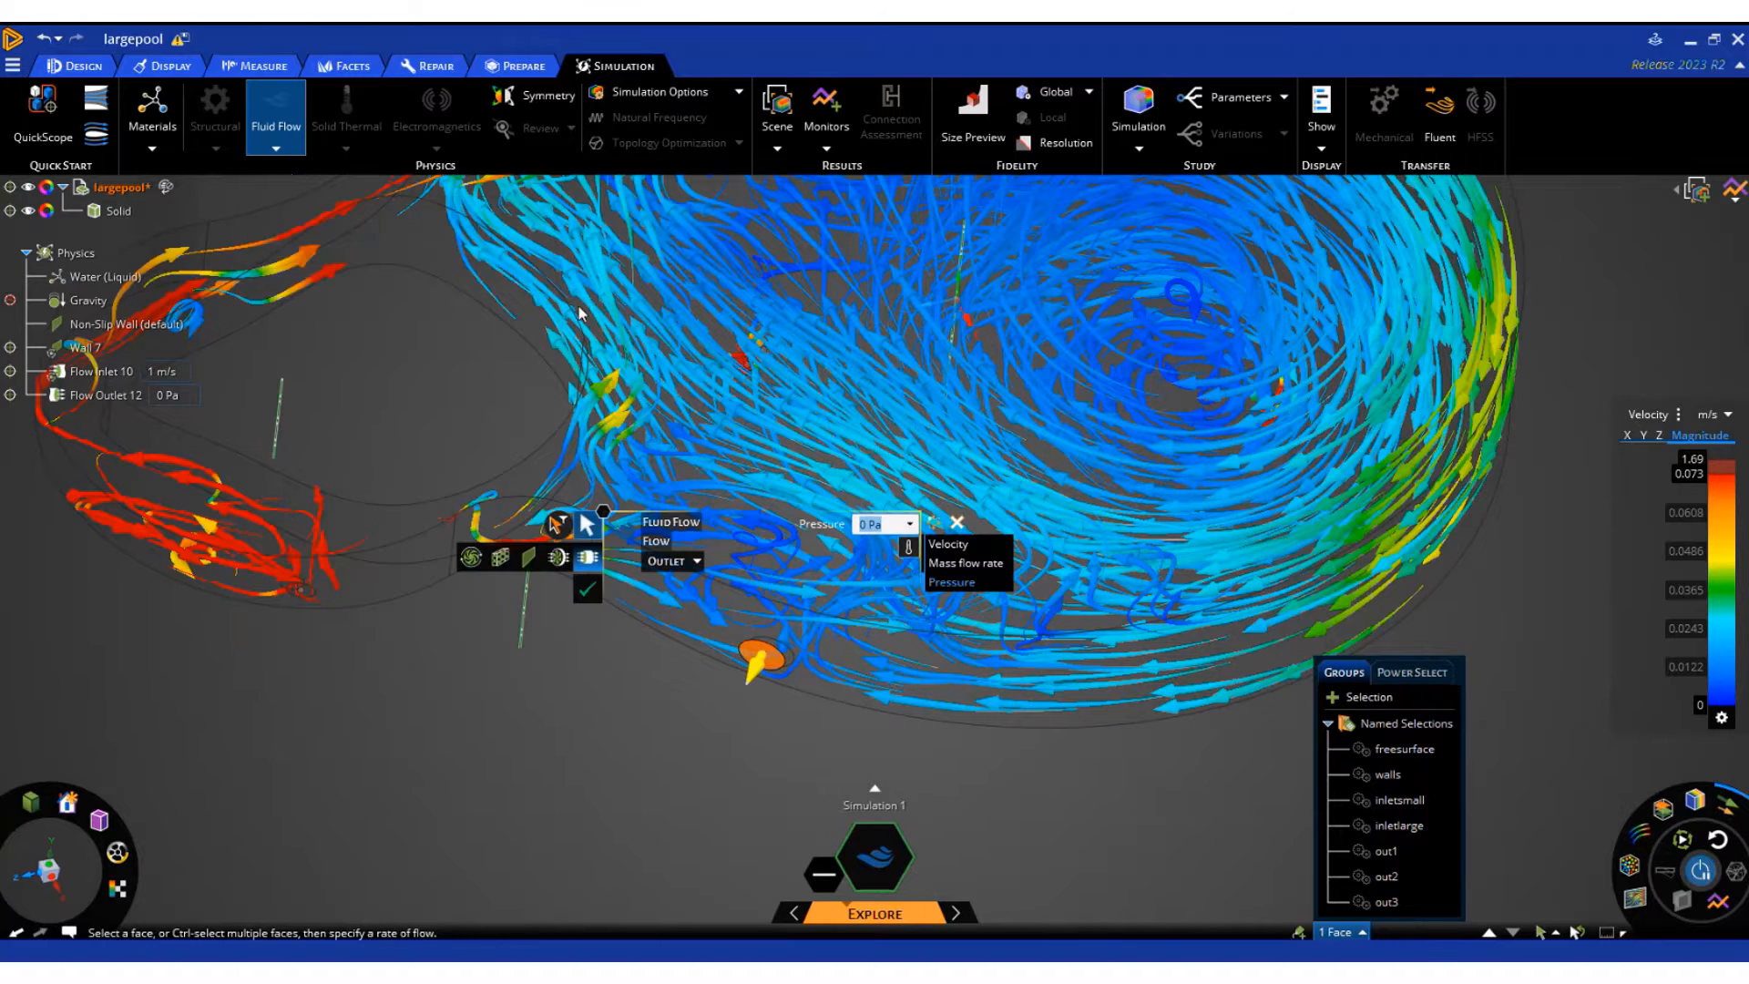
left_click(672, 561)
left_click(662, 586)
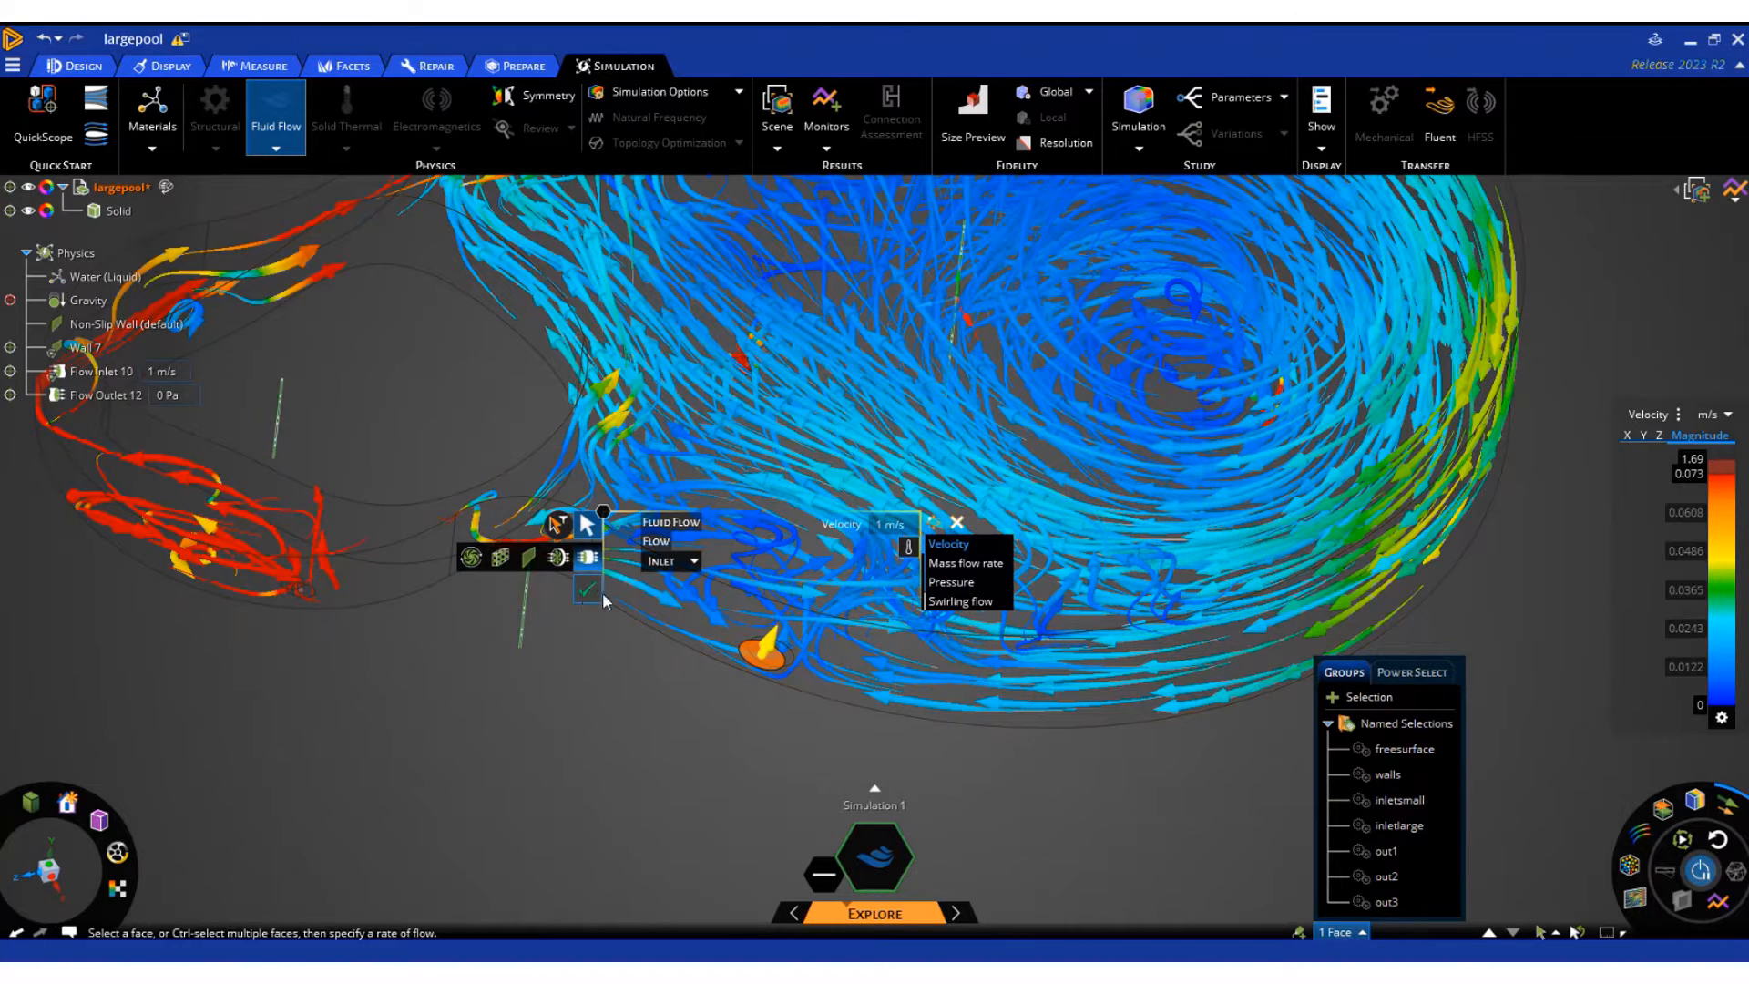
left_click(587, 588)
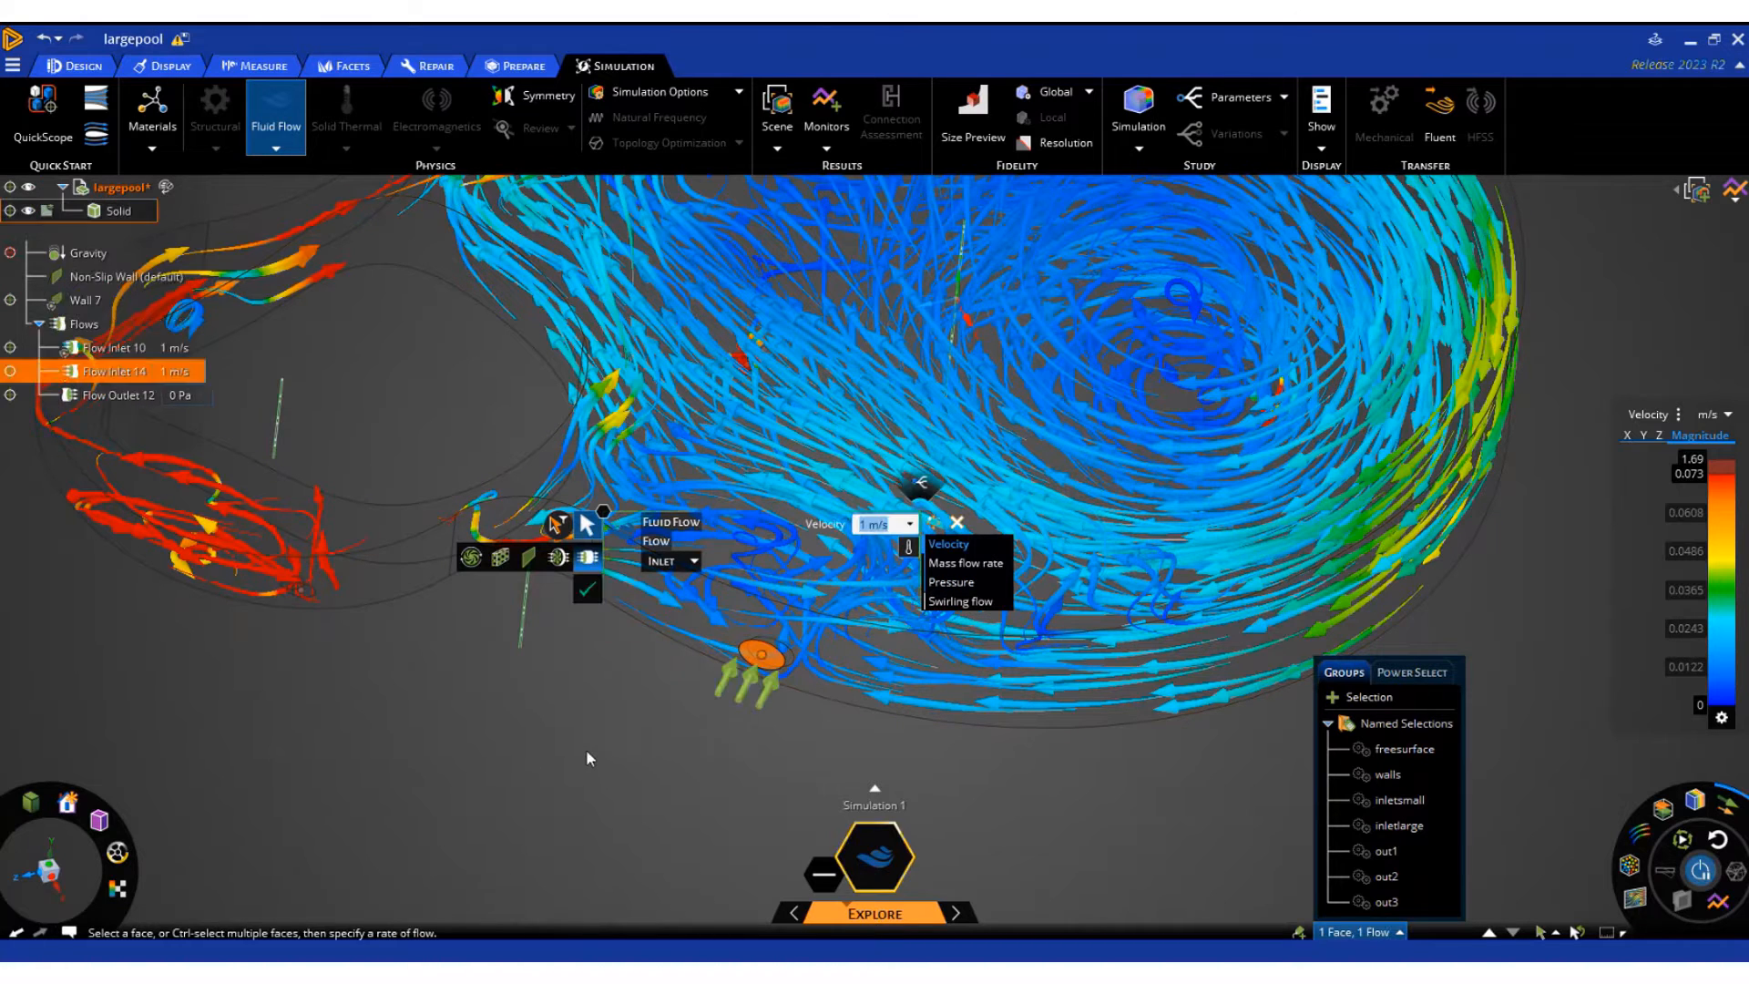
left_click(648, 793)
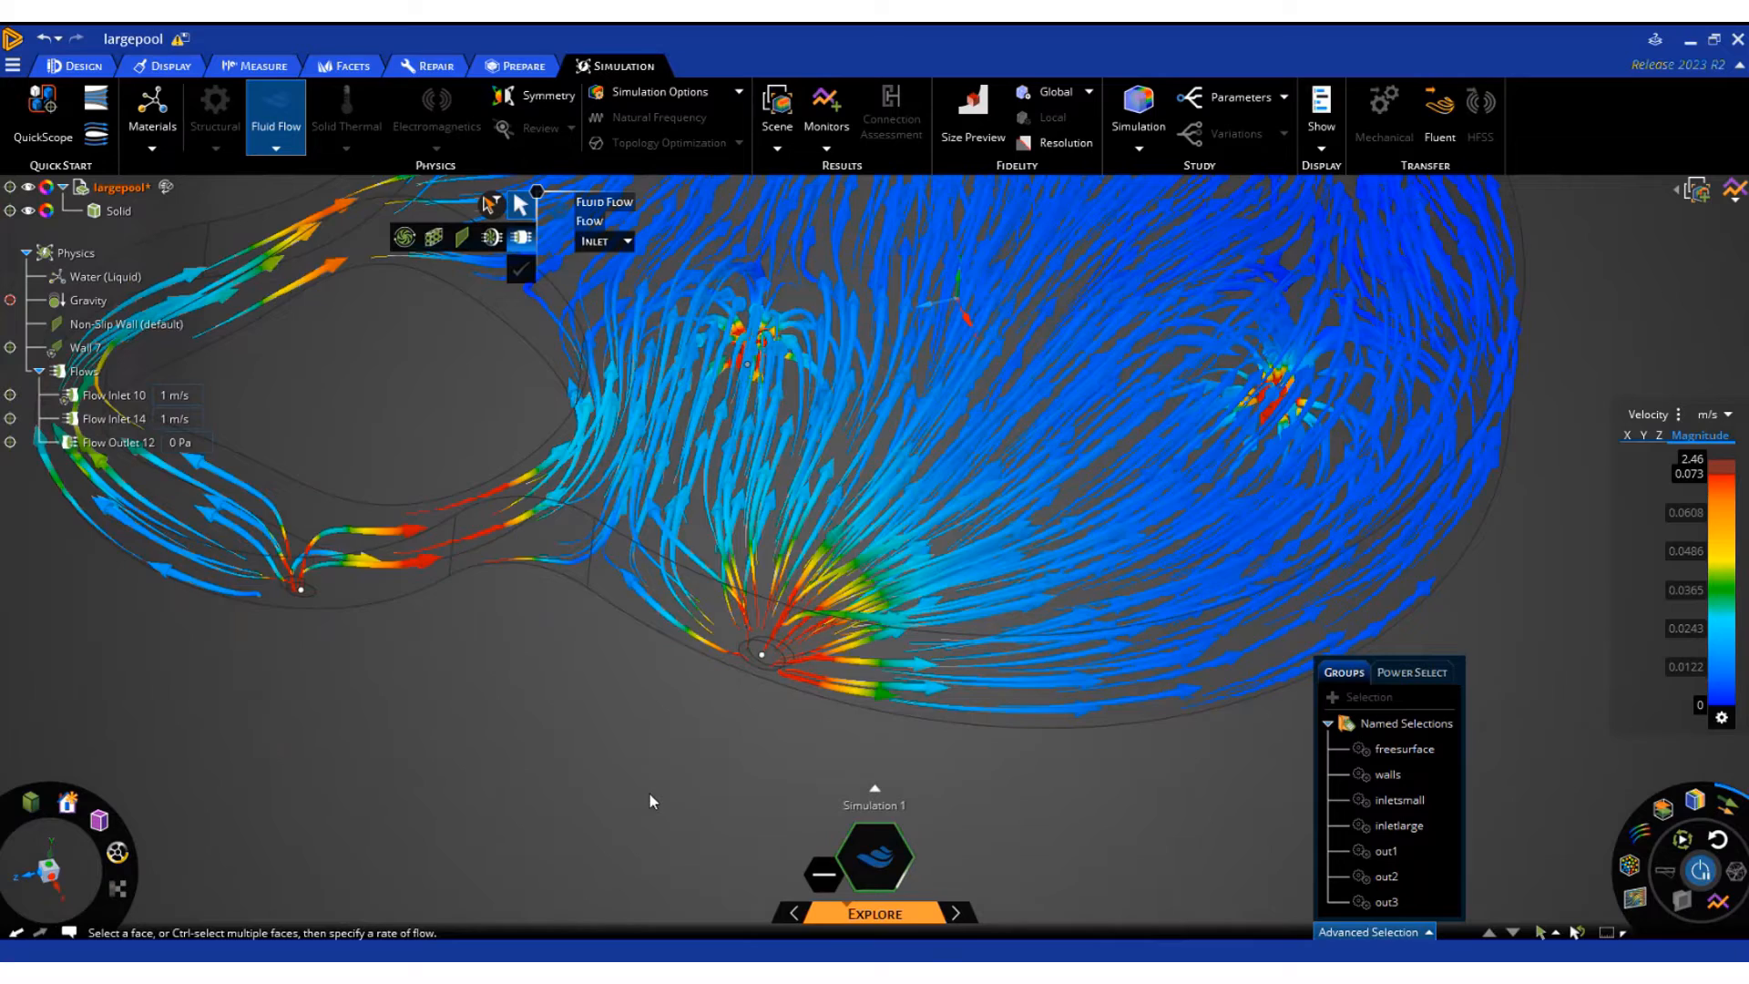
Raise the upper limit of the velocity legend to 1.02 m/s
scroll(522, 724, "down", 4)
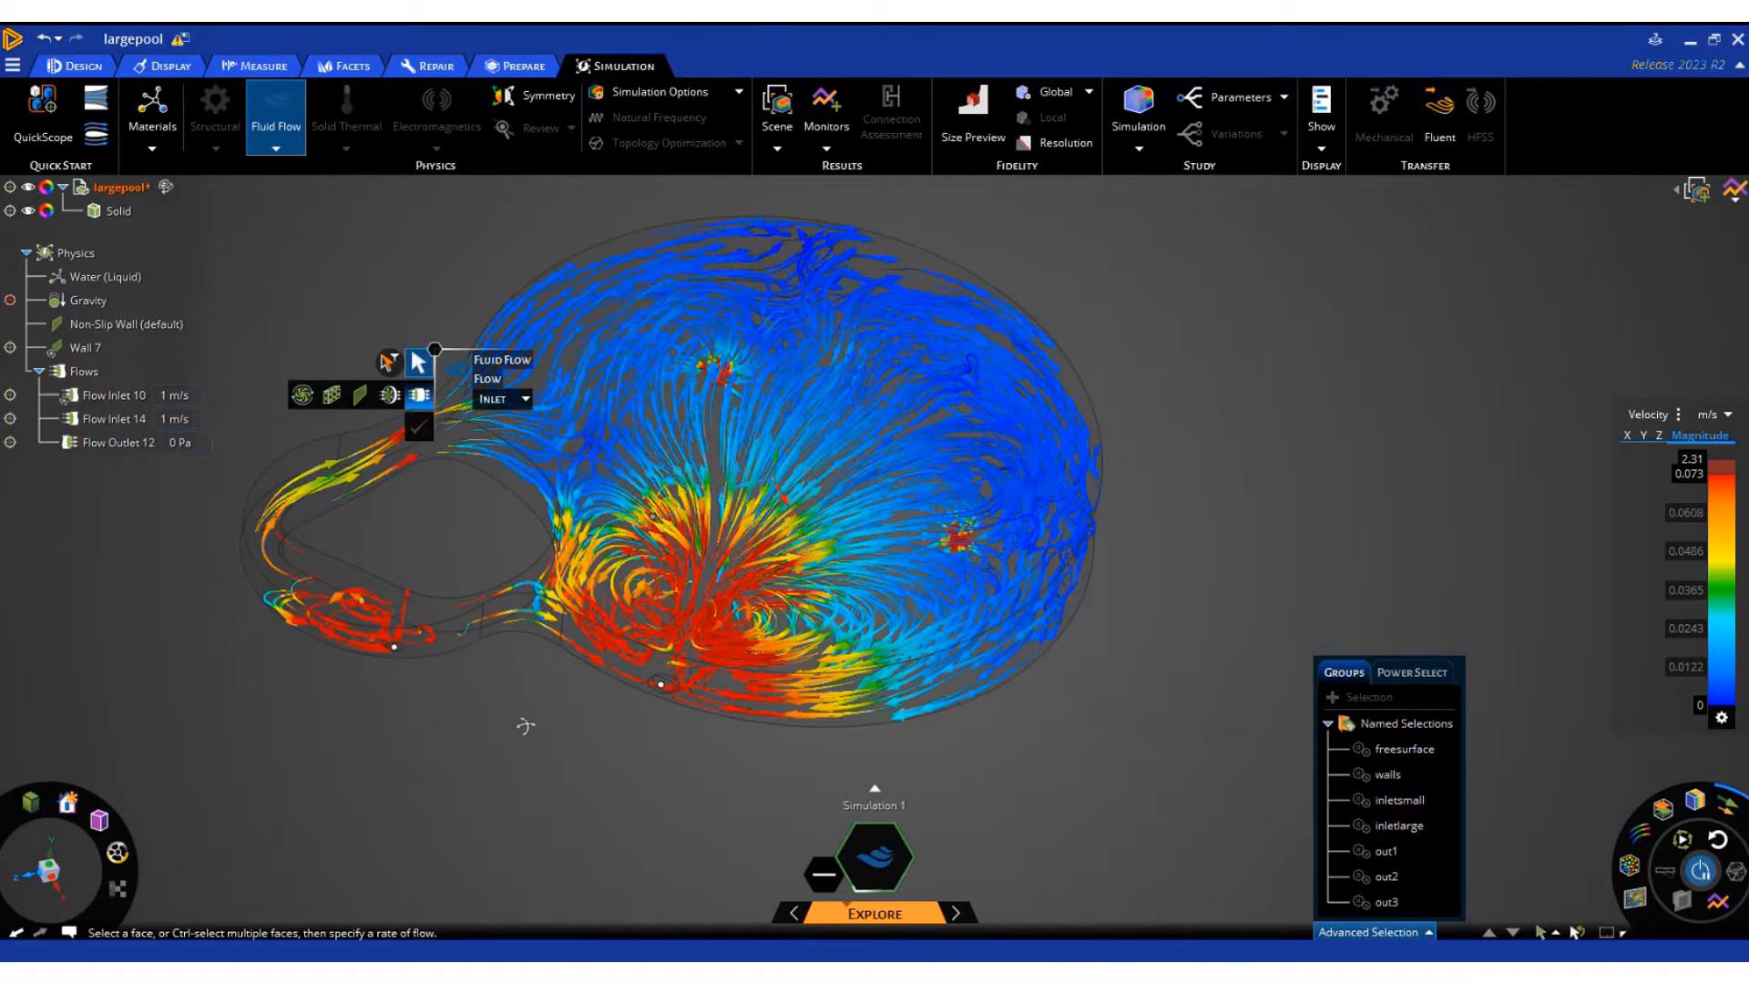
middle_click_drag(526, 726, 504, 773)
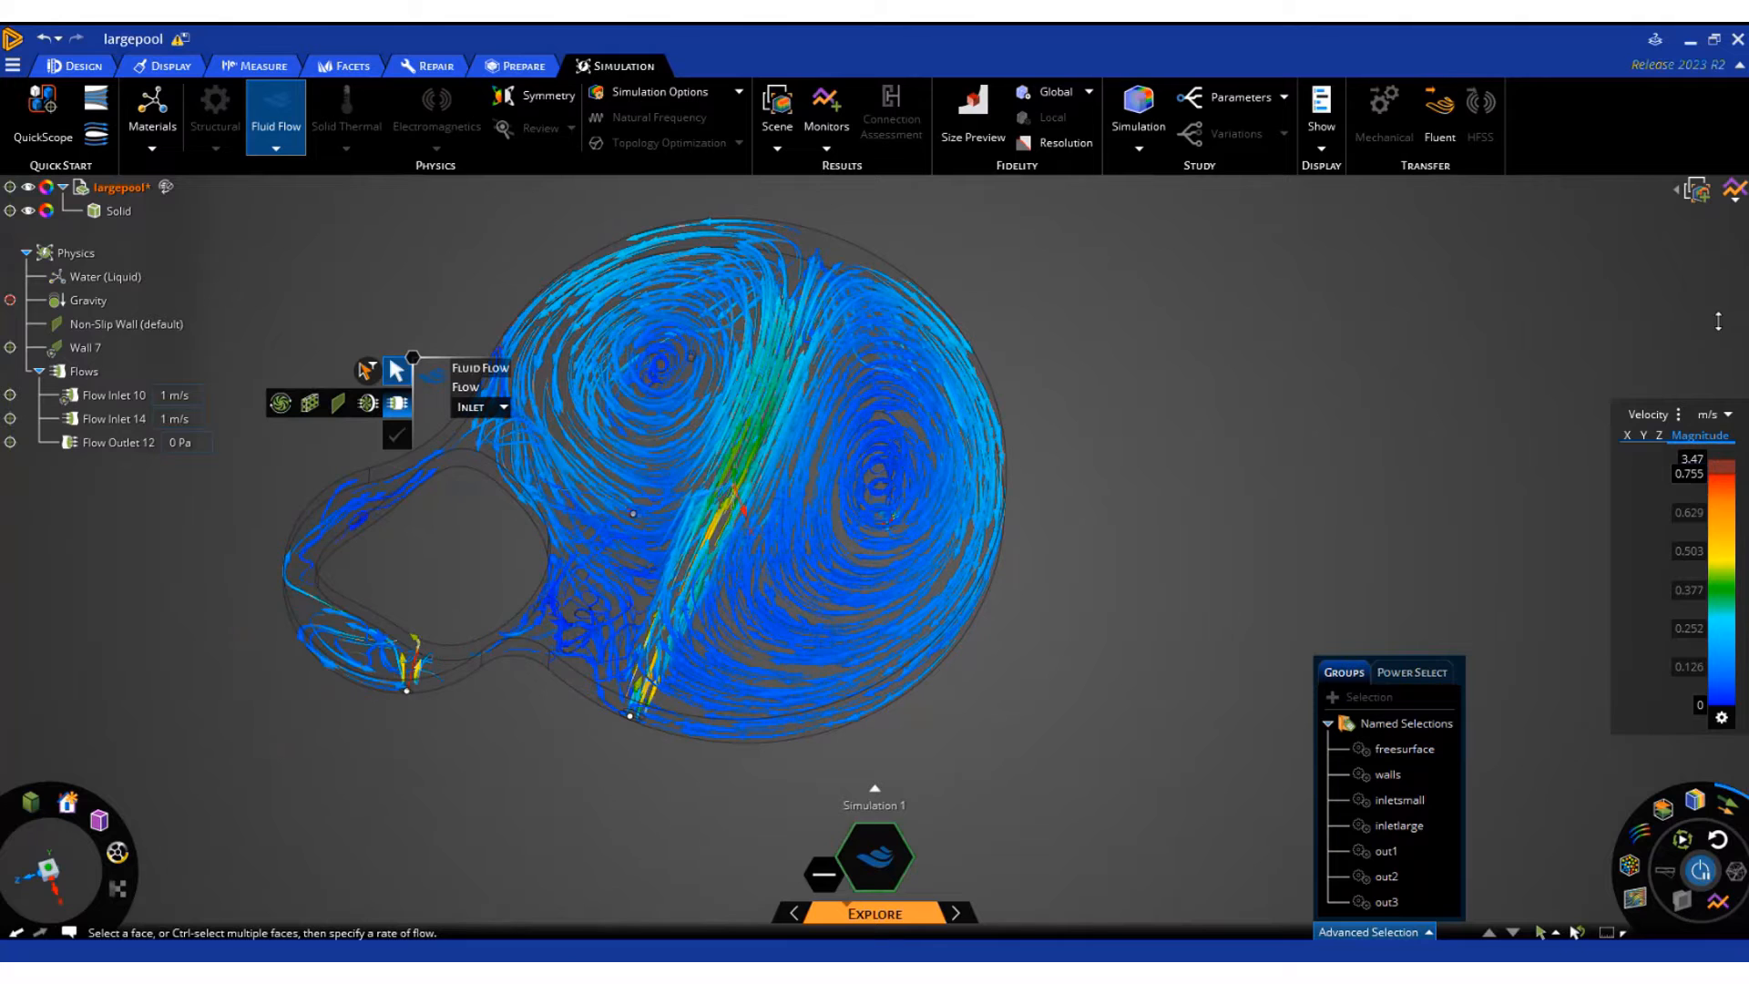
left_click_drag(1717, 473, 1717, 332)
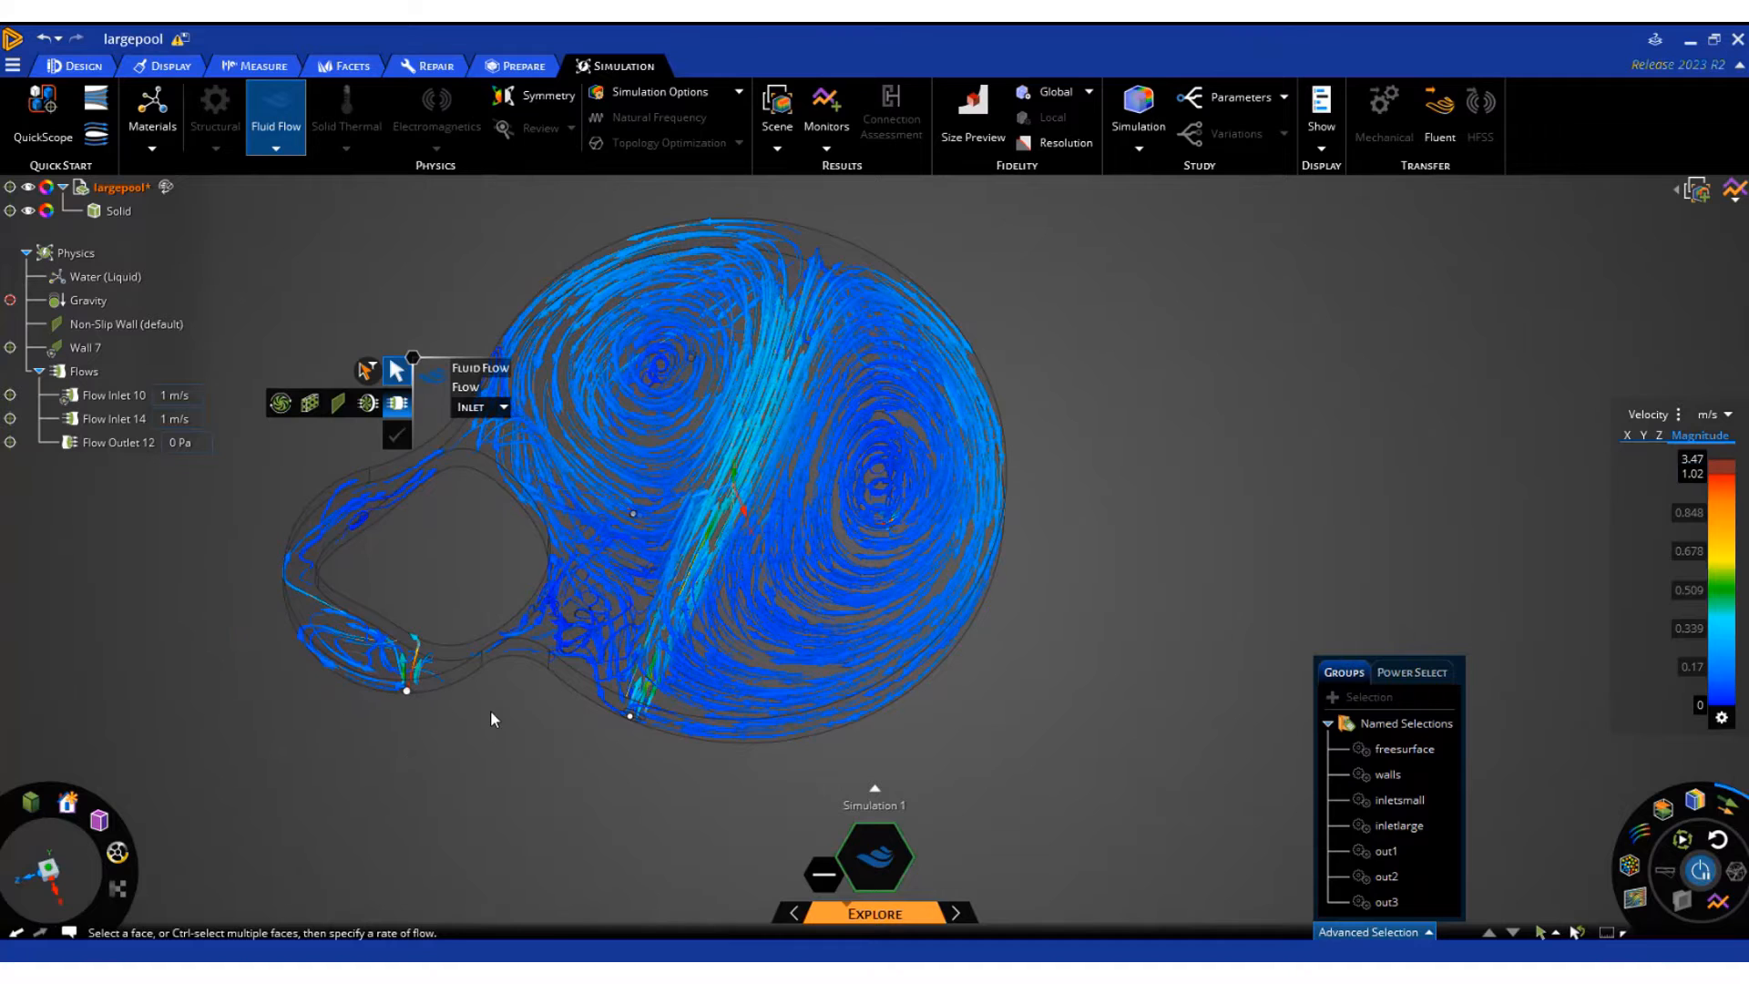
scroll(533, 736, "up", 3)
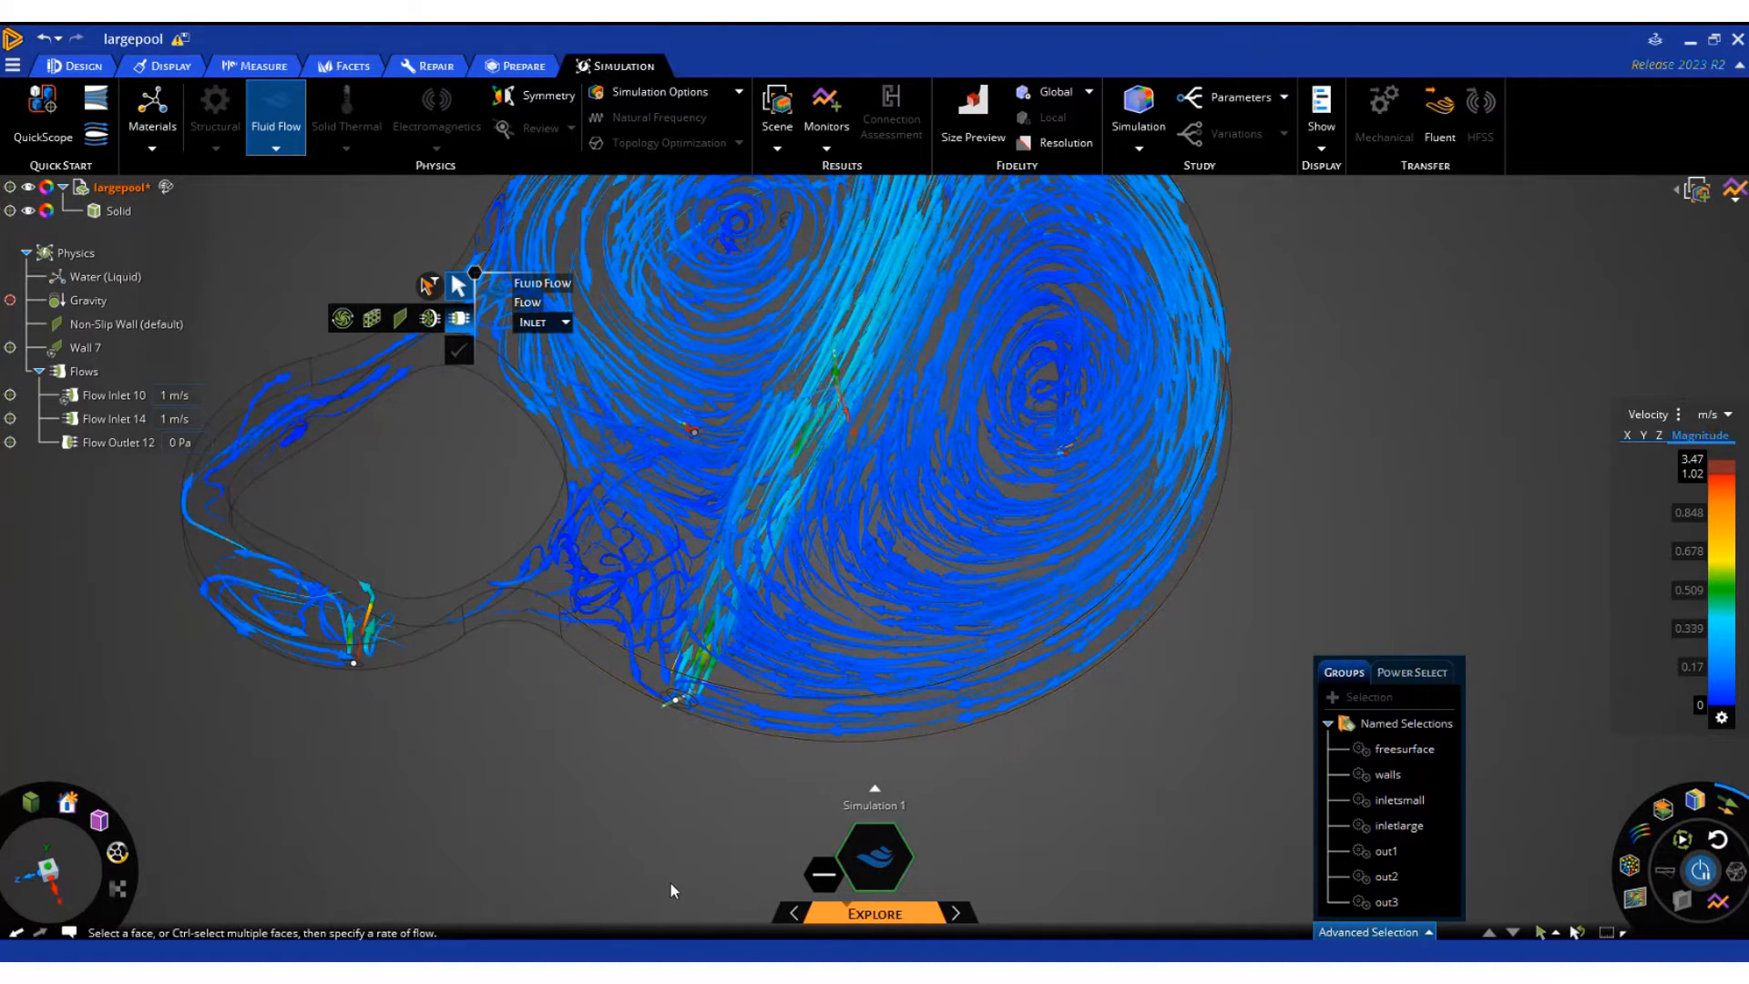
scroll(671, 883, "down", 3)
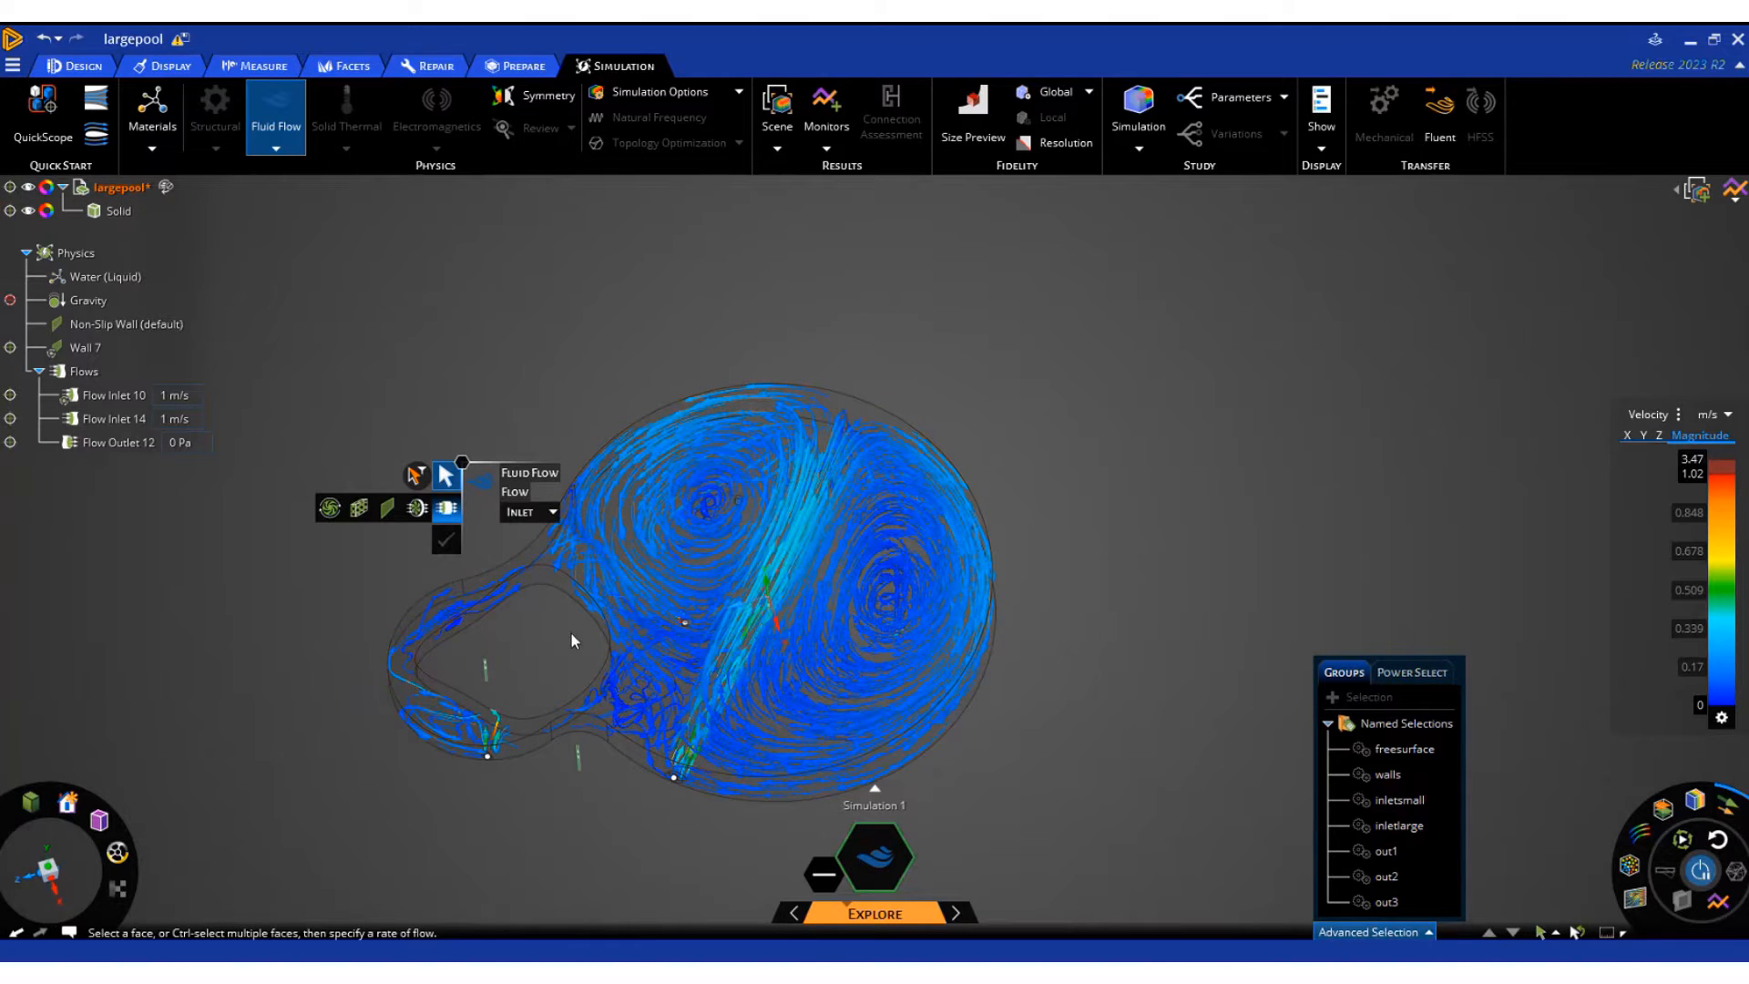
Set the velocity of the large pool's flow inlet to 0.25 m/s
left_click(137, 418)
left_click(173, 418)
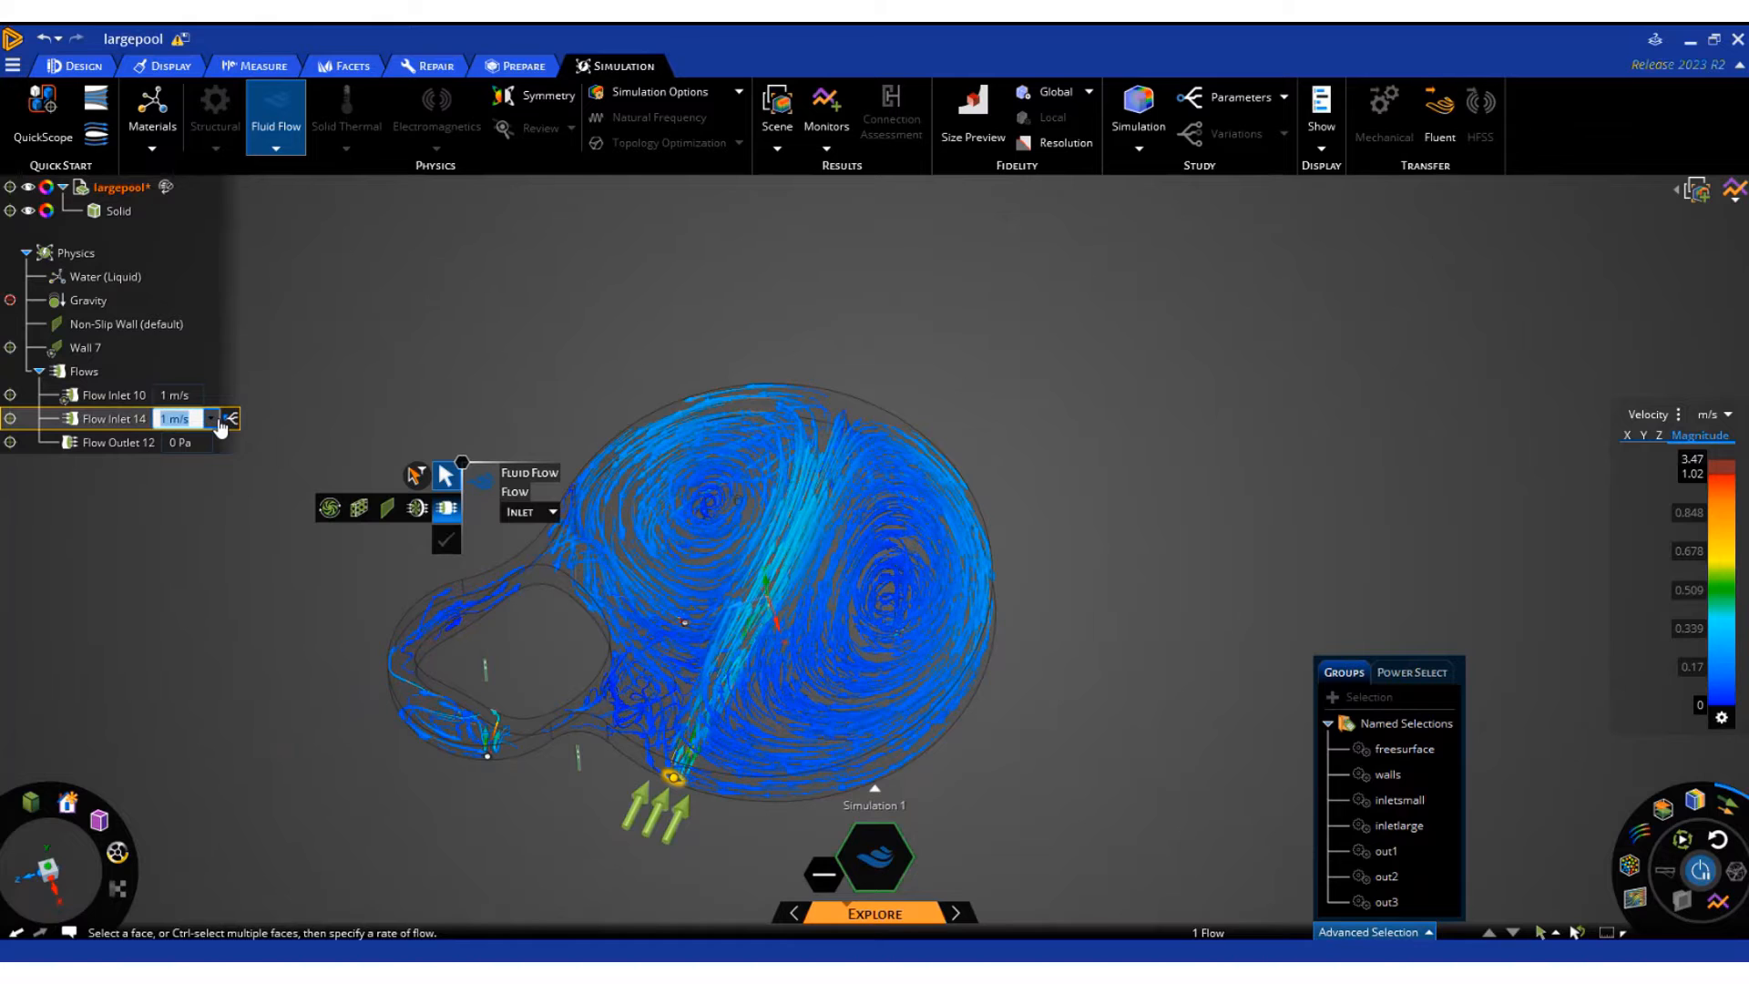
type("0.25")
key("Return")
left_click(235, 619)
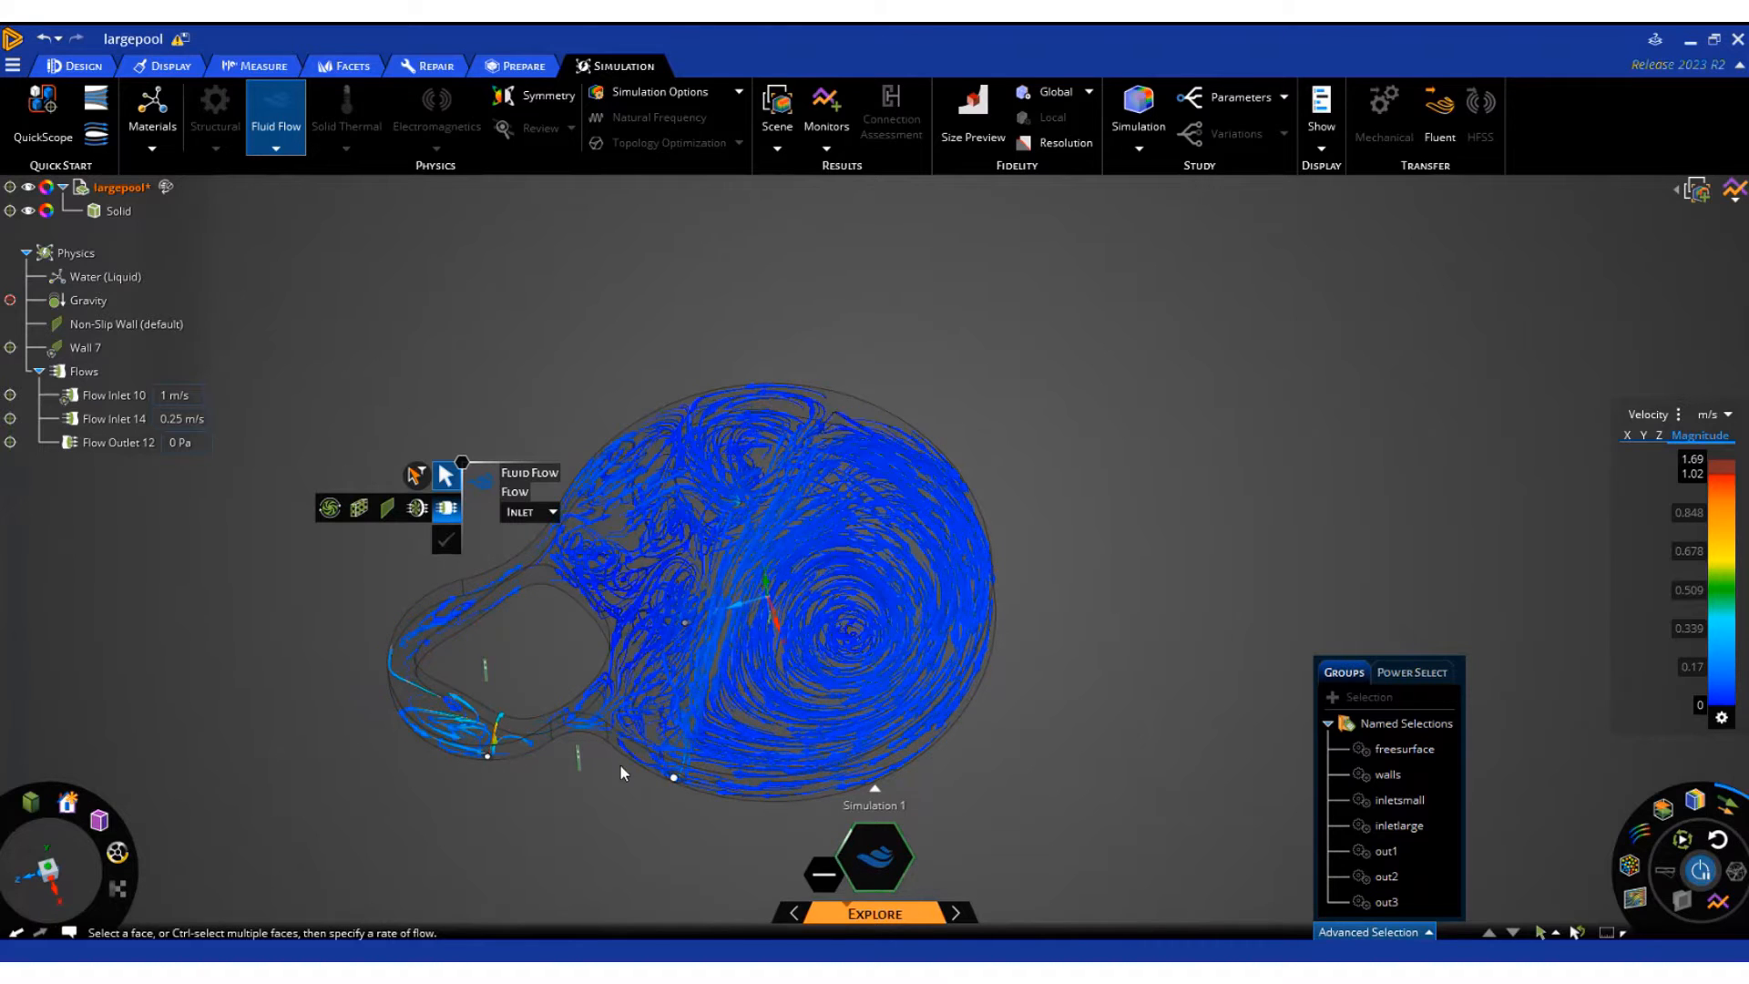
Rotate the small pool's circular inlet face by about 311° with the Move tool to redirect its flow
scroll(328, 756, "up", 10)
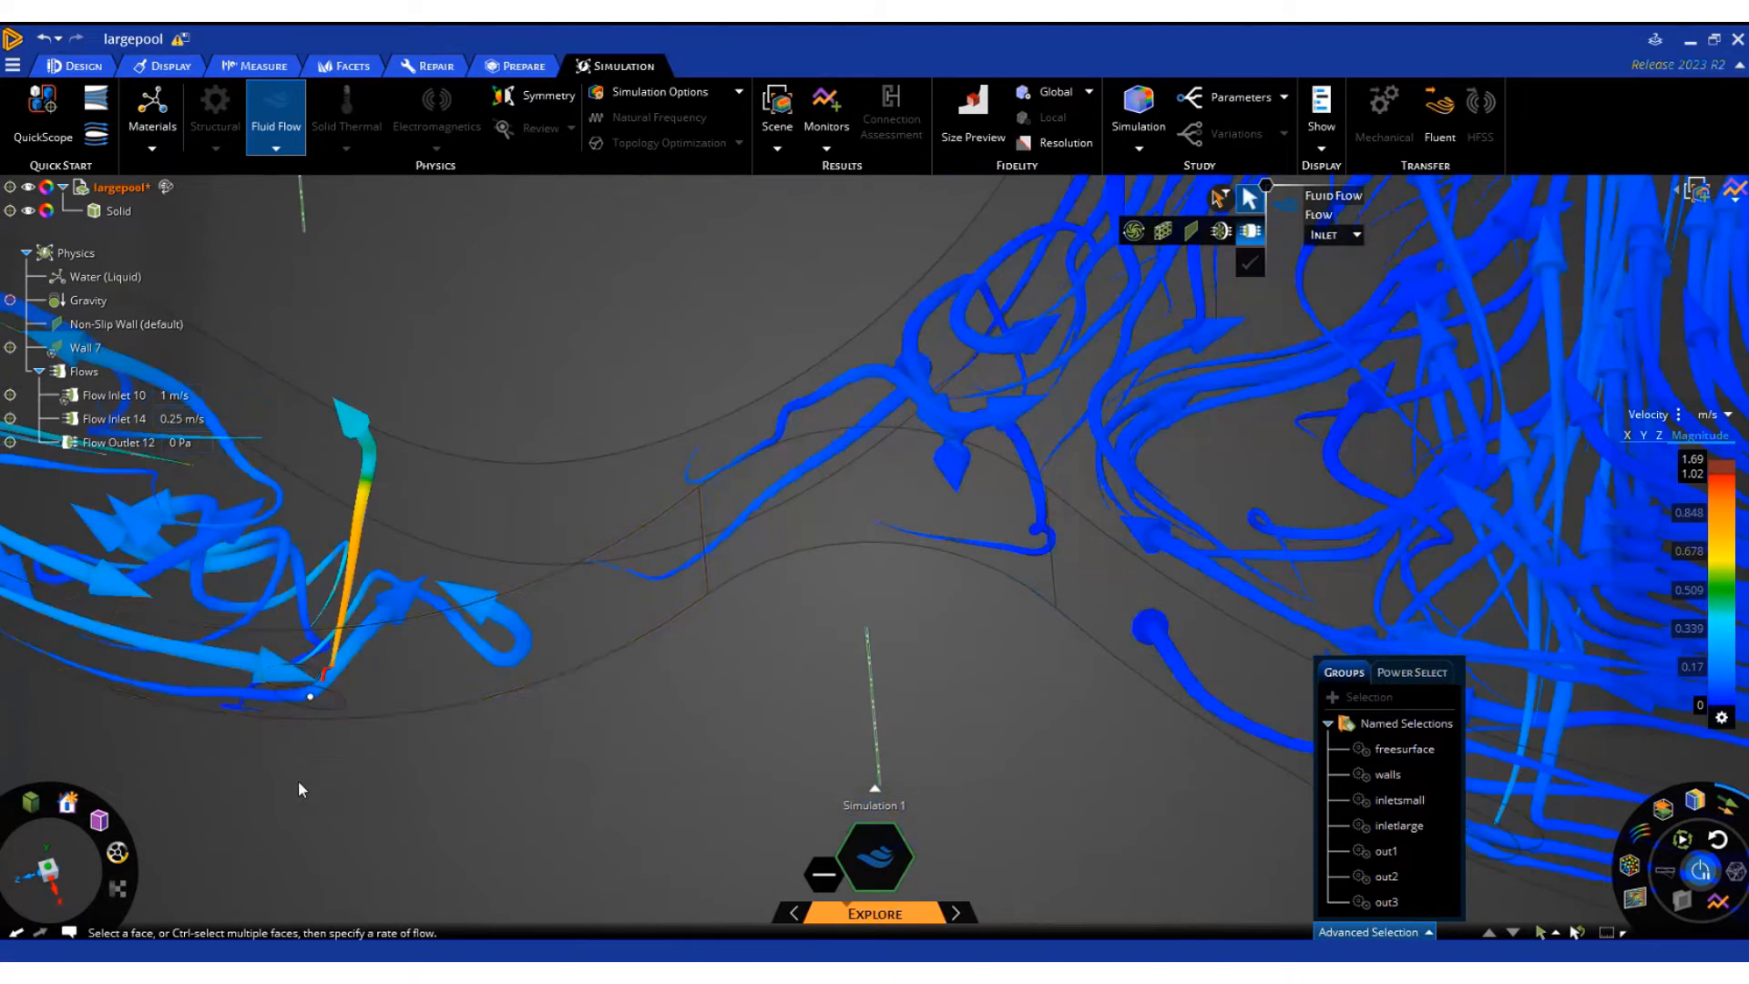
left_click(333, 685)
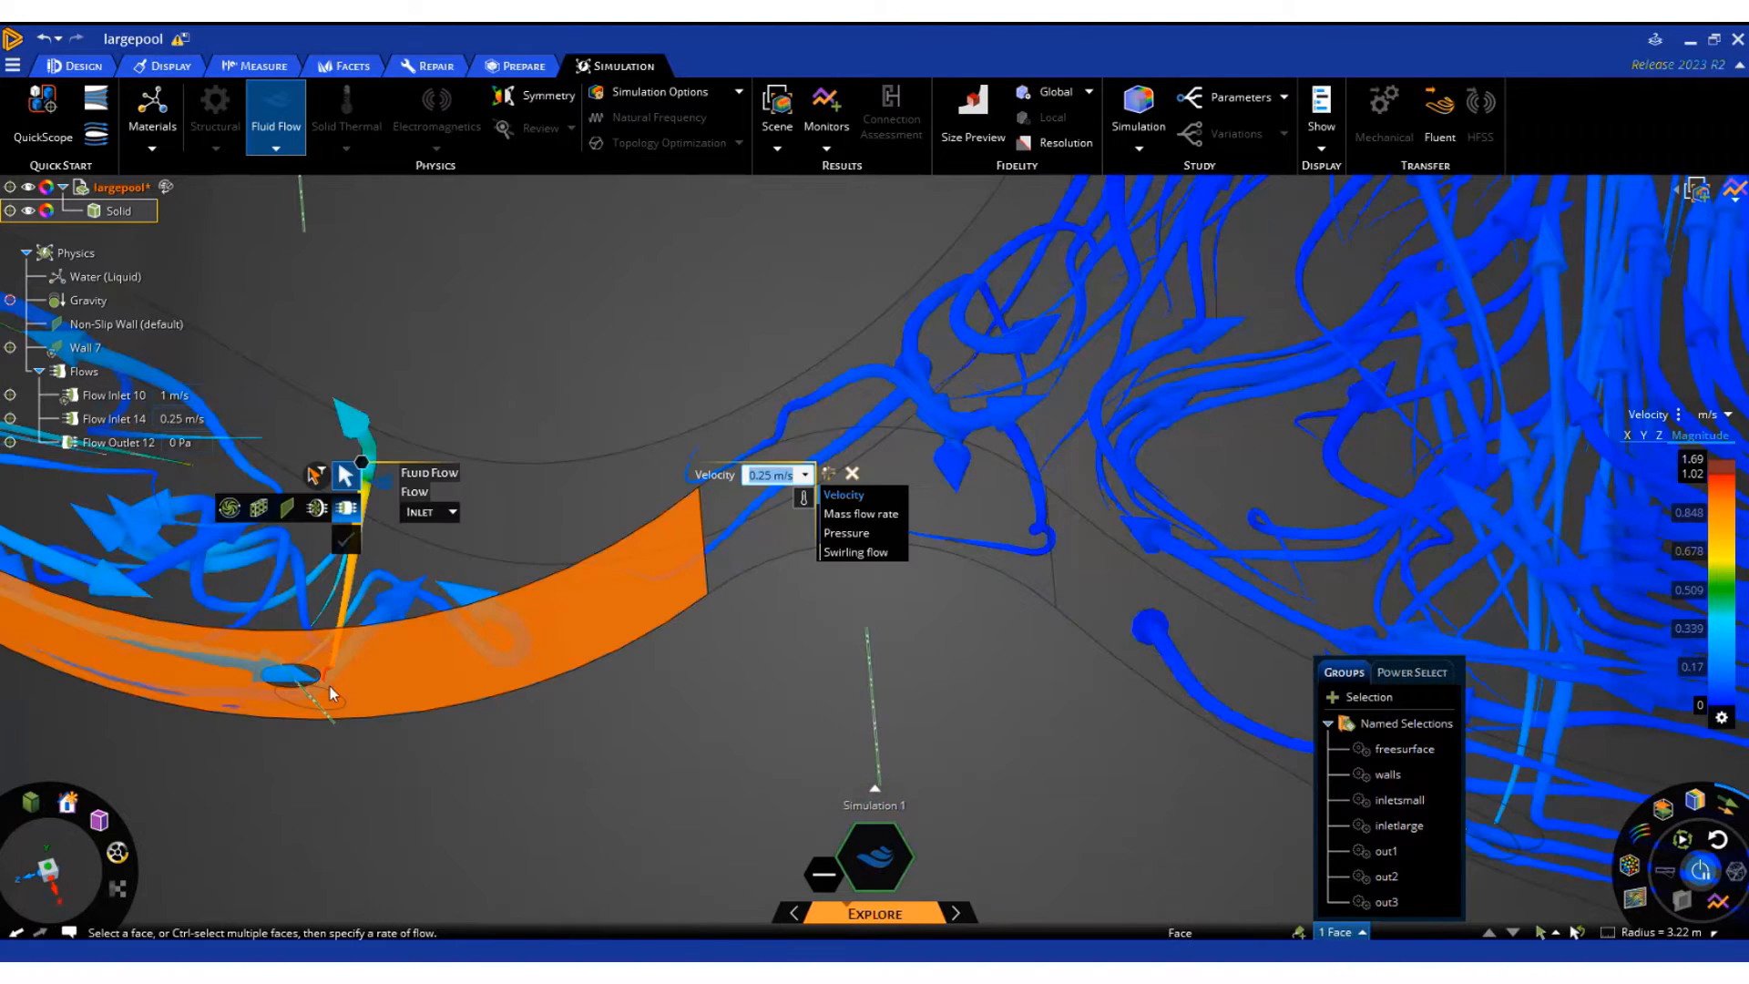
left_click(298, 685)
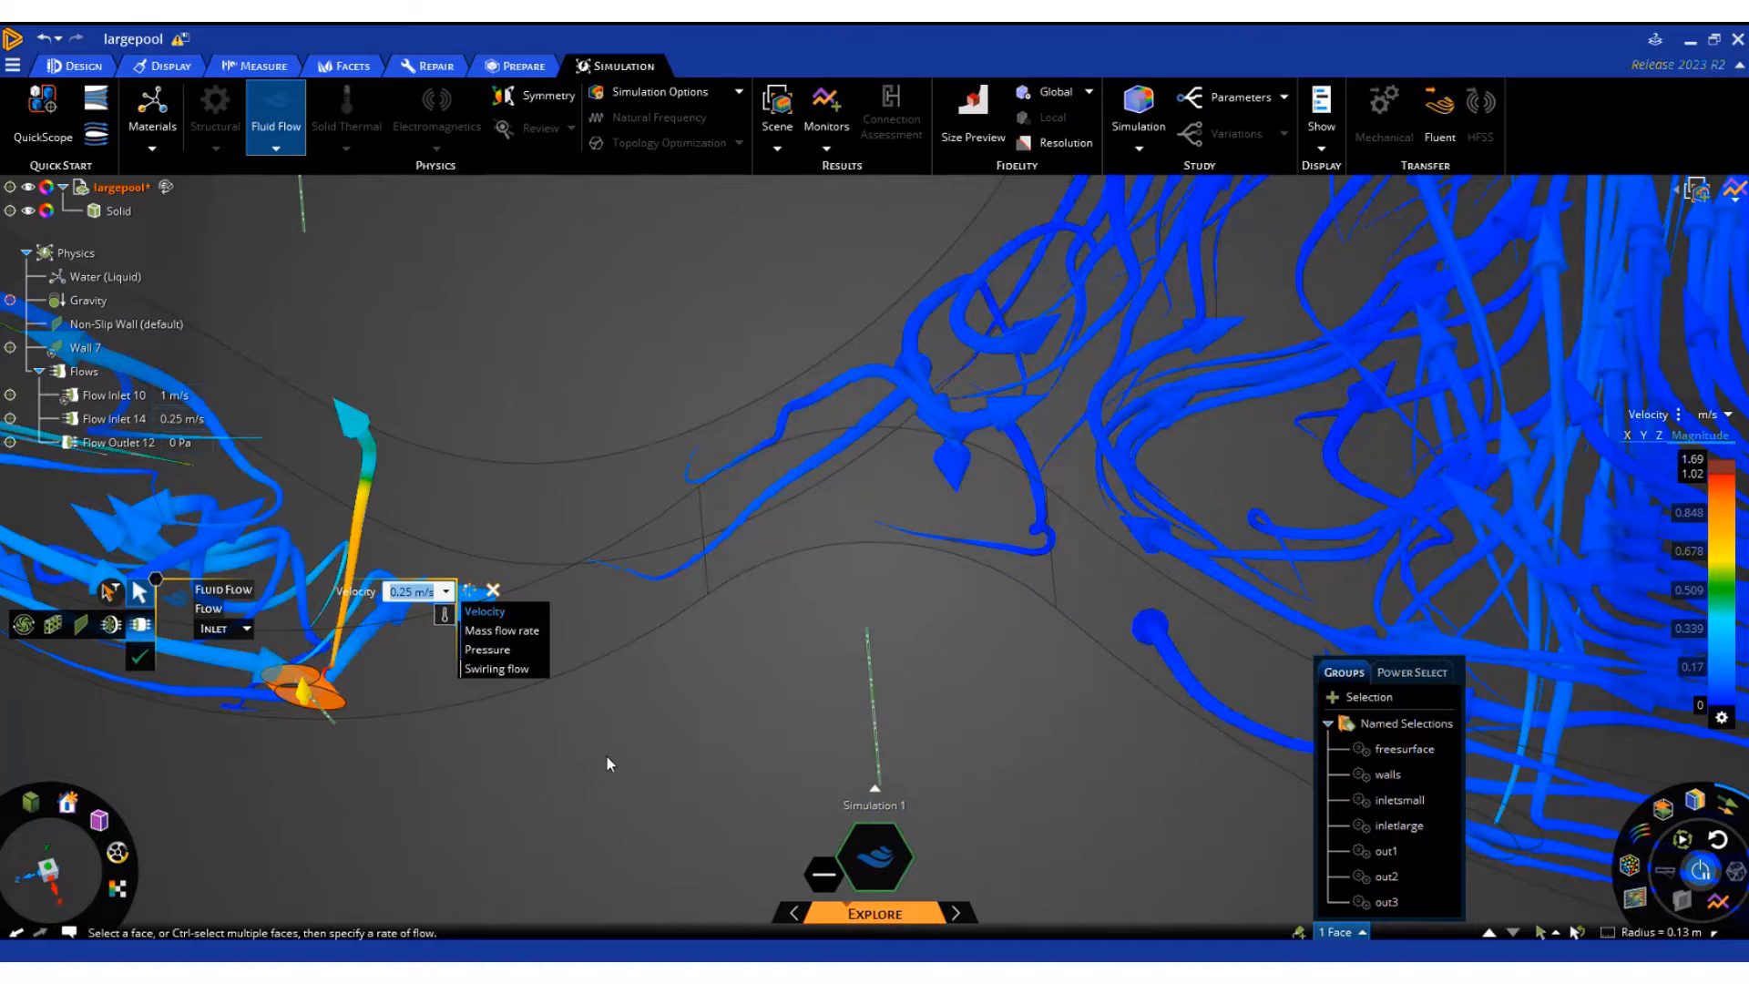
scroll(606, 756, "down", 3)
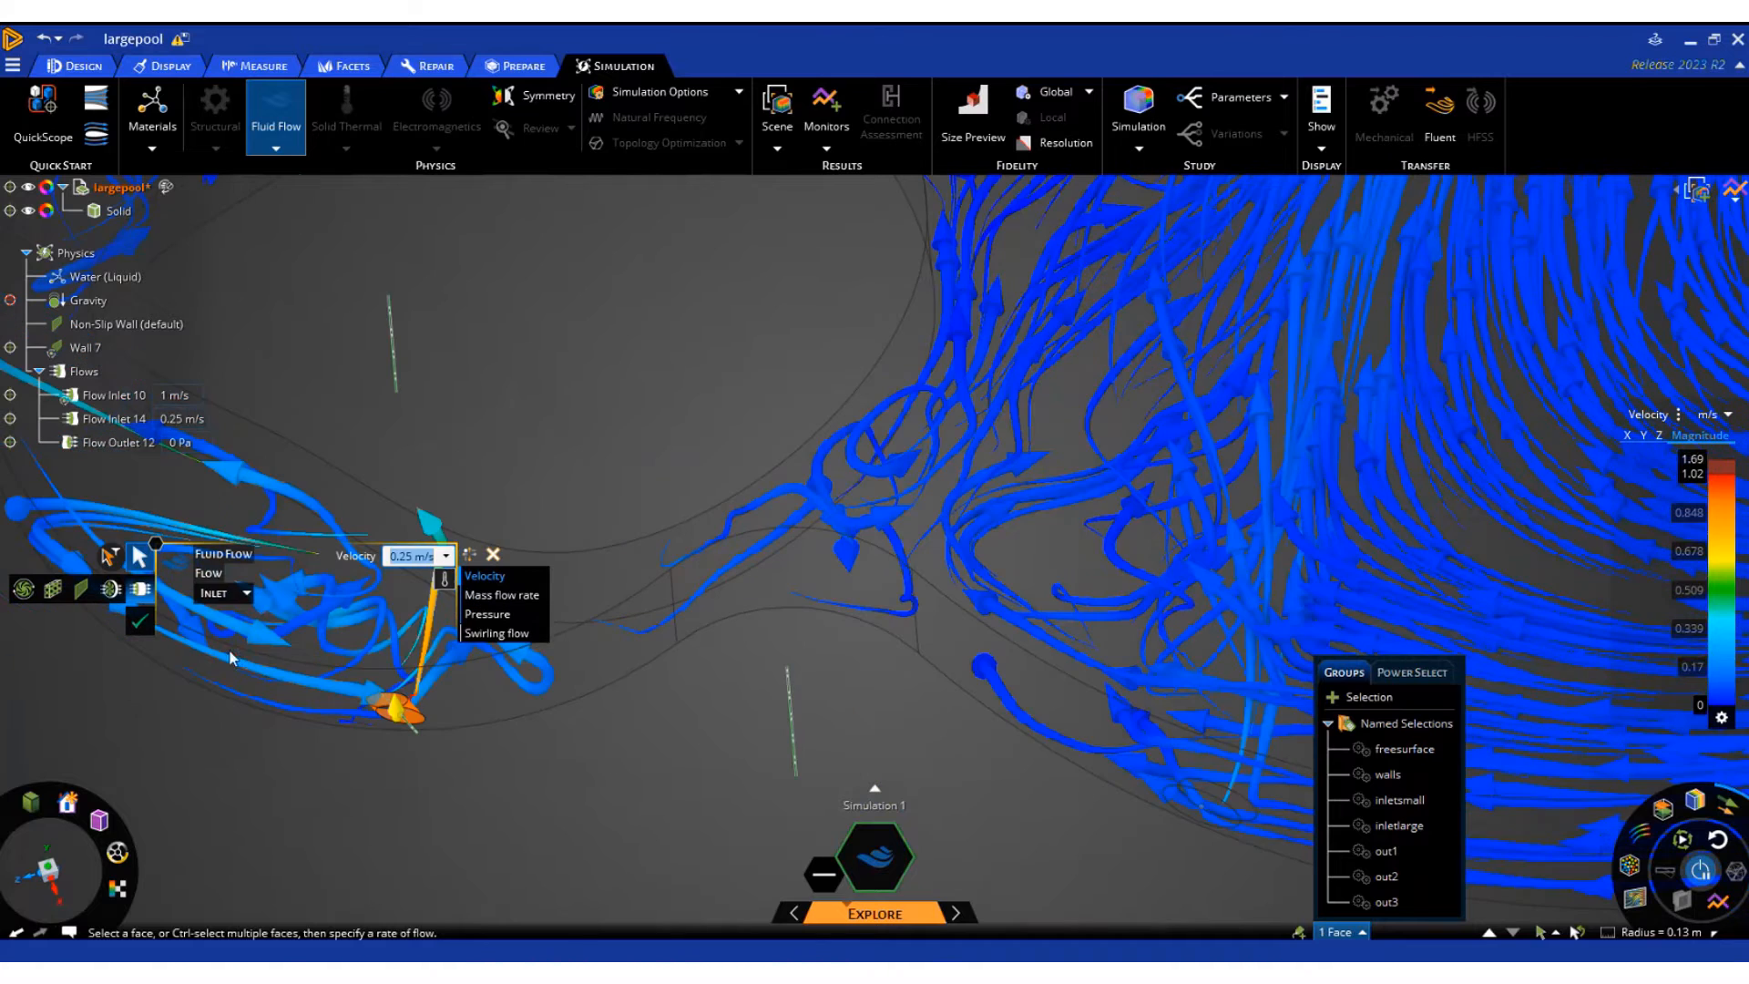
left_click(162, 70)
left_click(82, 66)
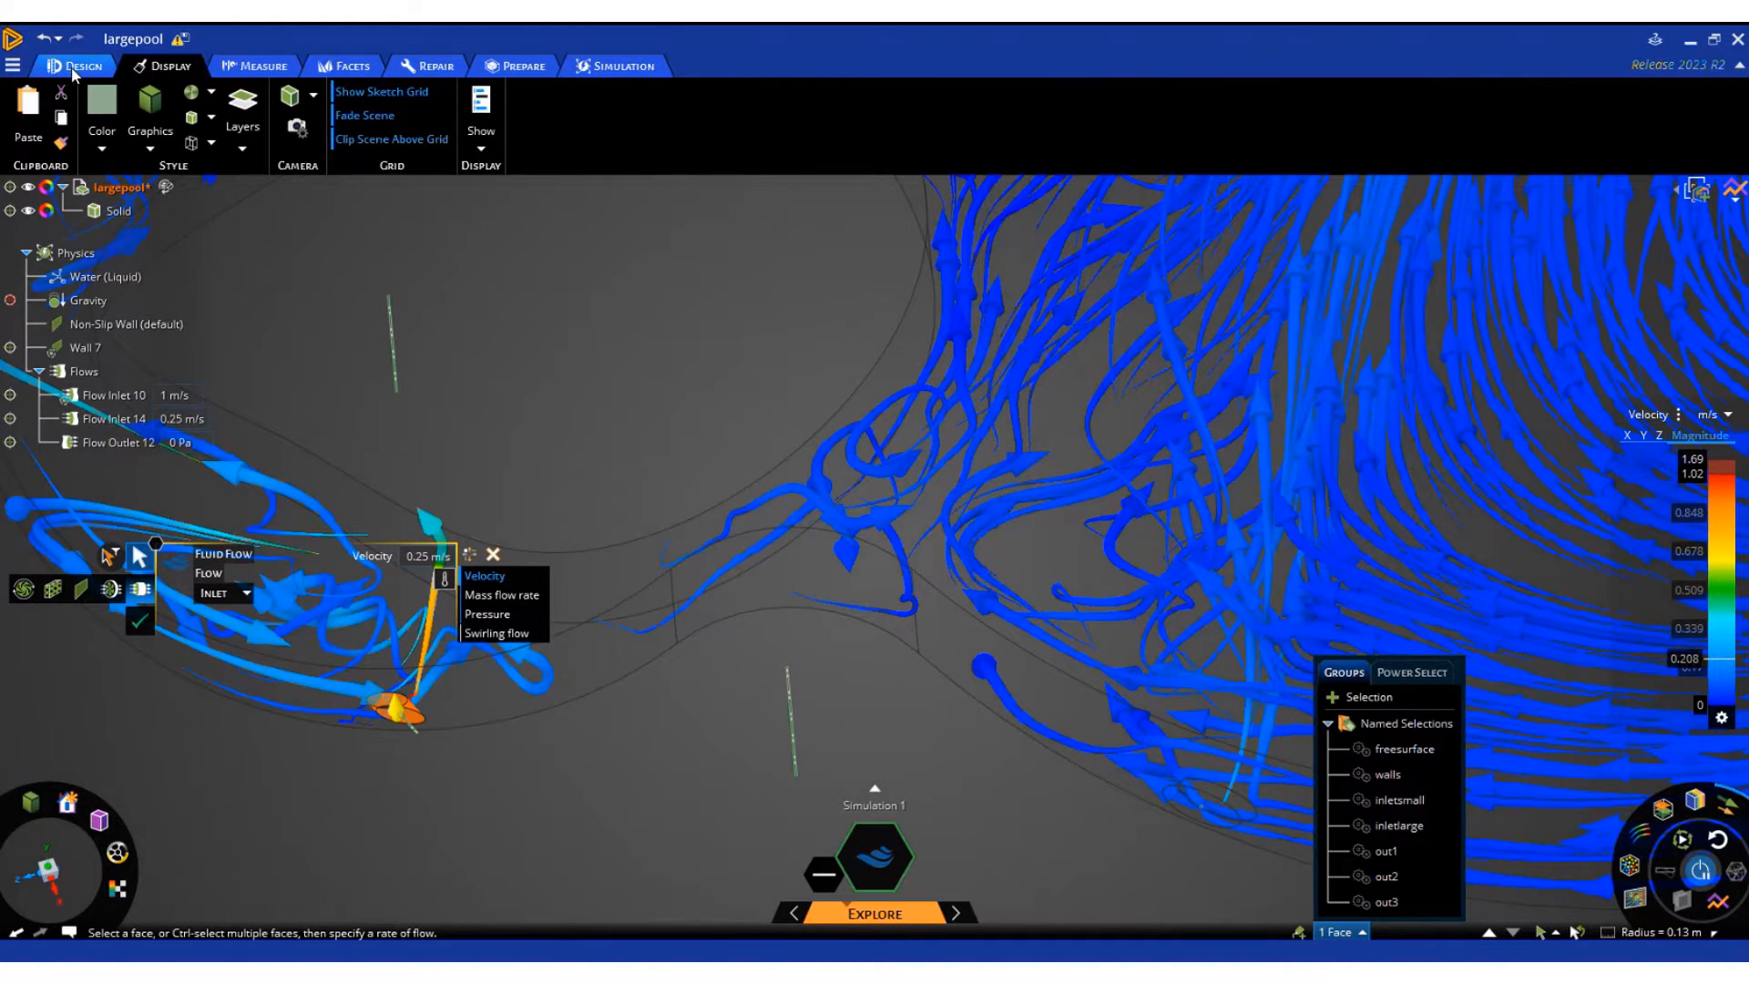
left_click(450, 118)
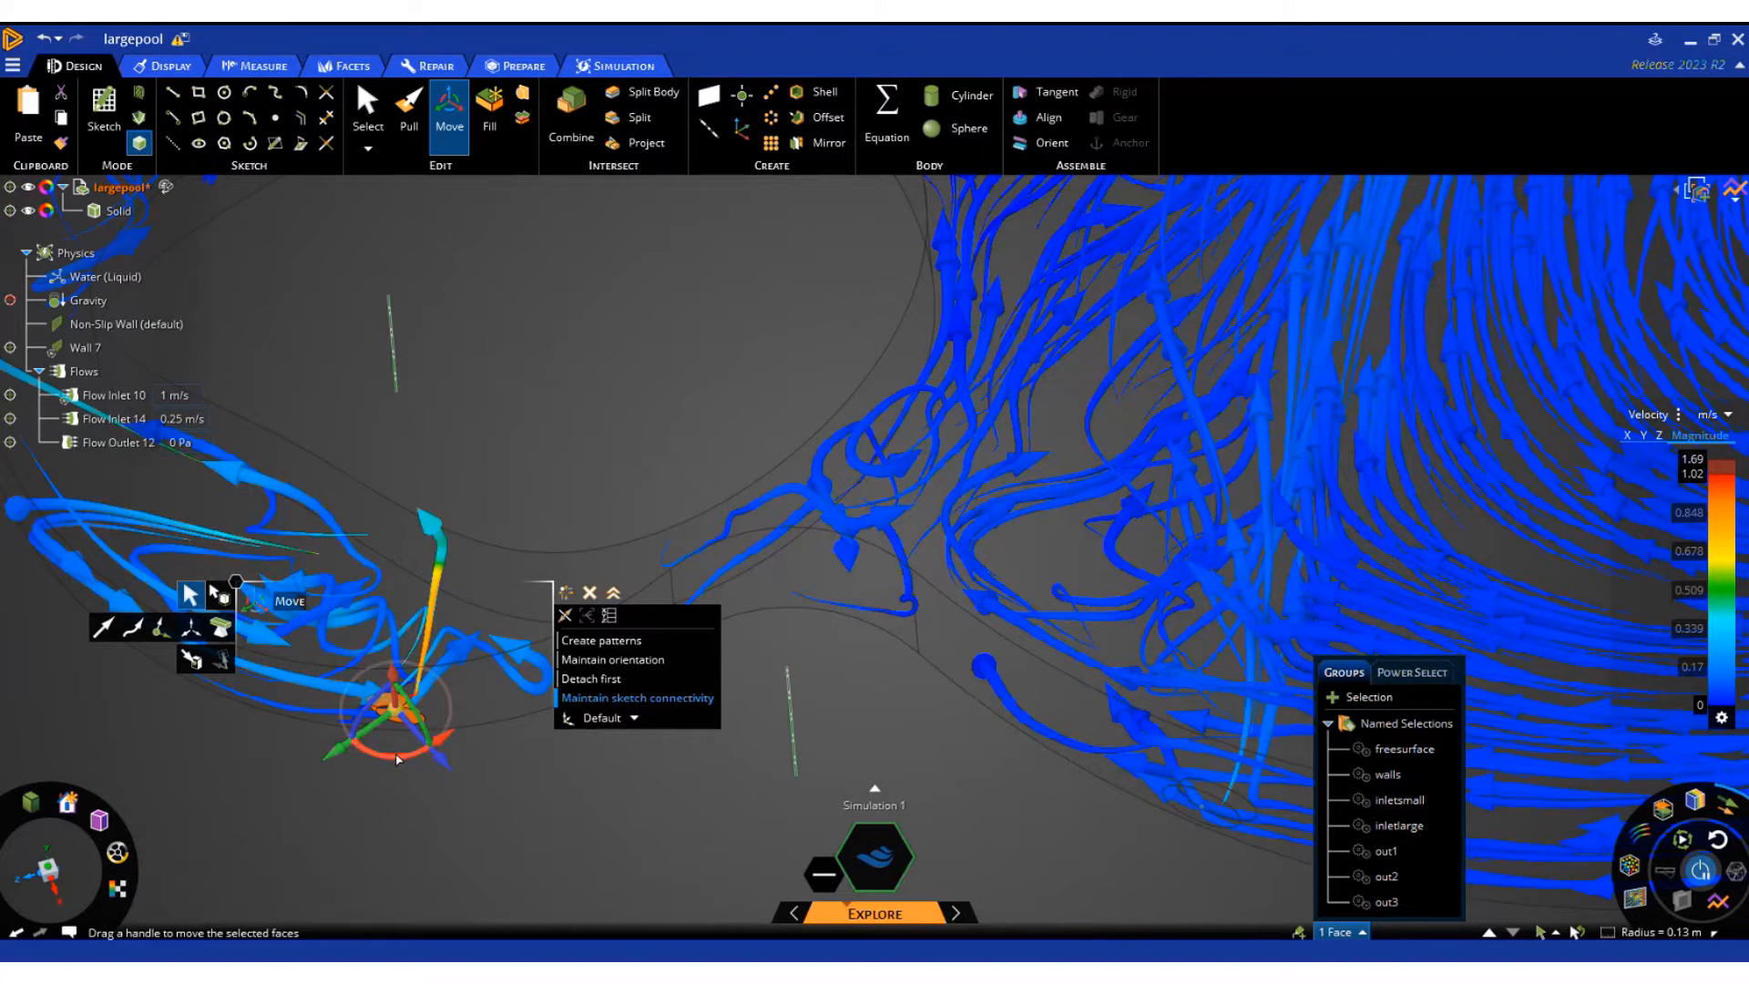
left_click_drag(397, 758, 349, 749)
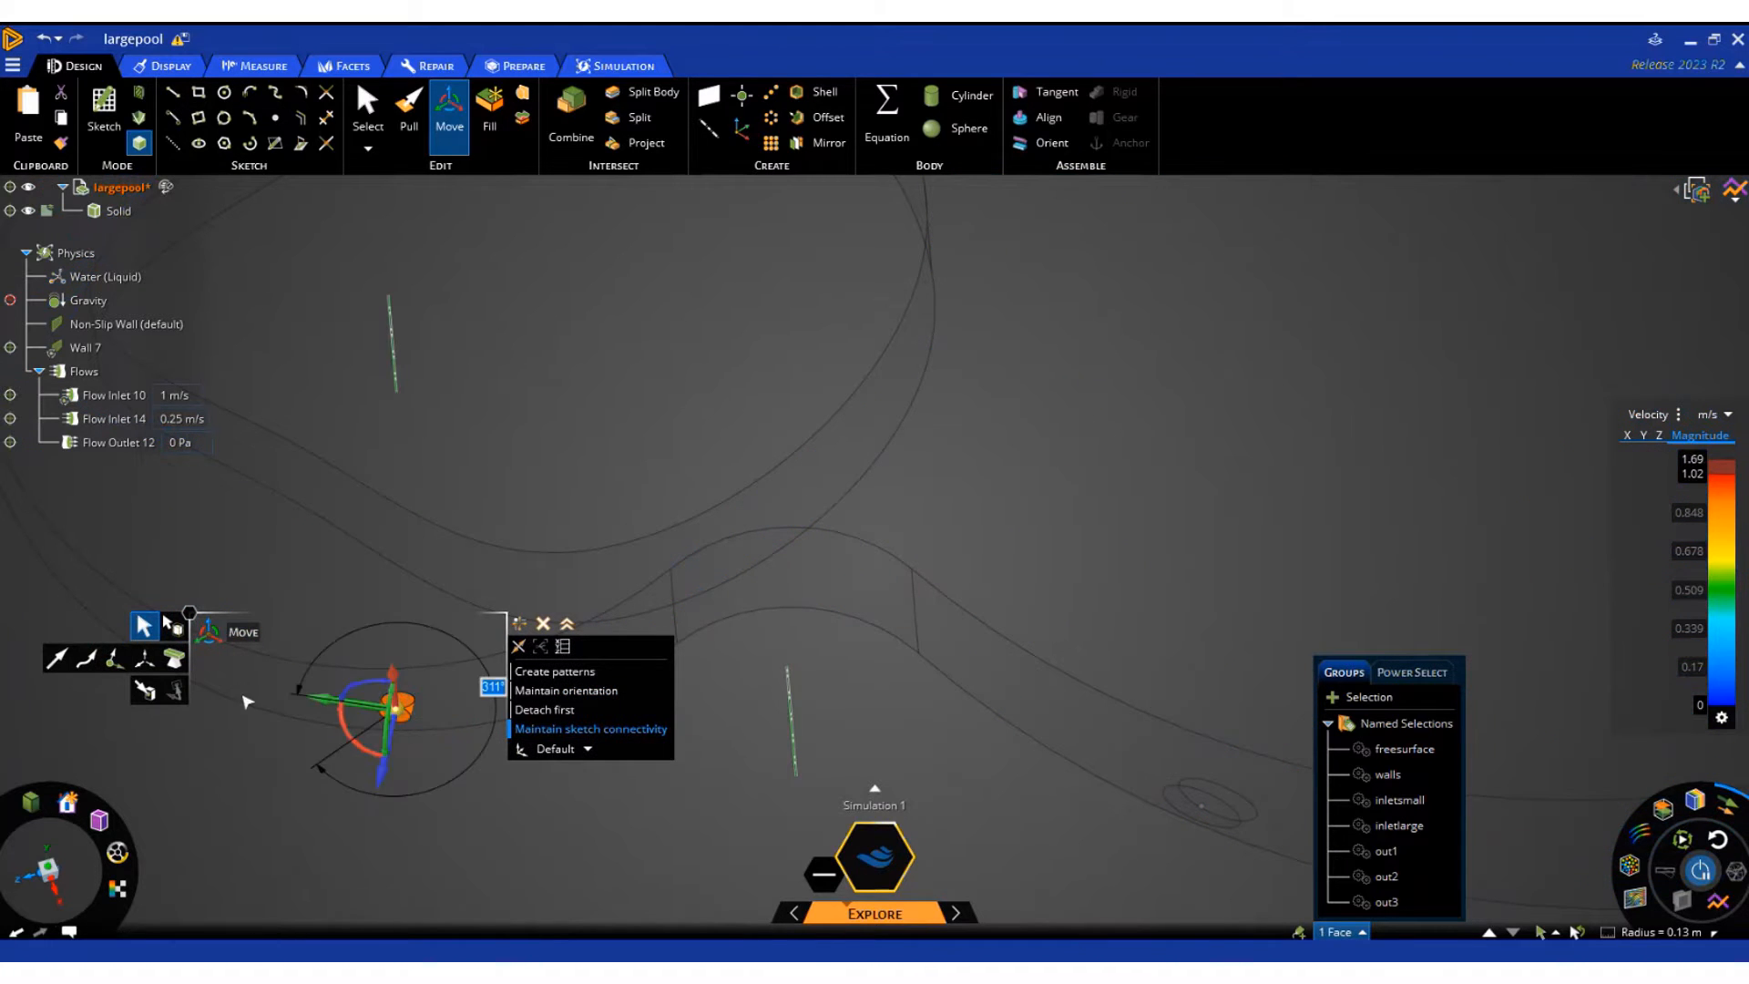
scroll(247, 703, "down", 2)
left_click(459, 825)
scroll(447, 785, "down", 2)
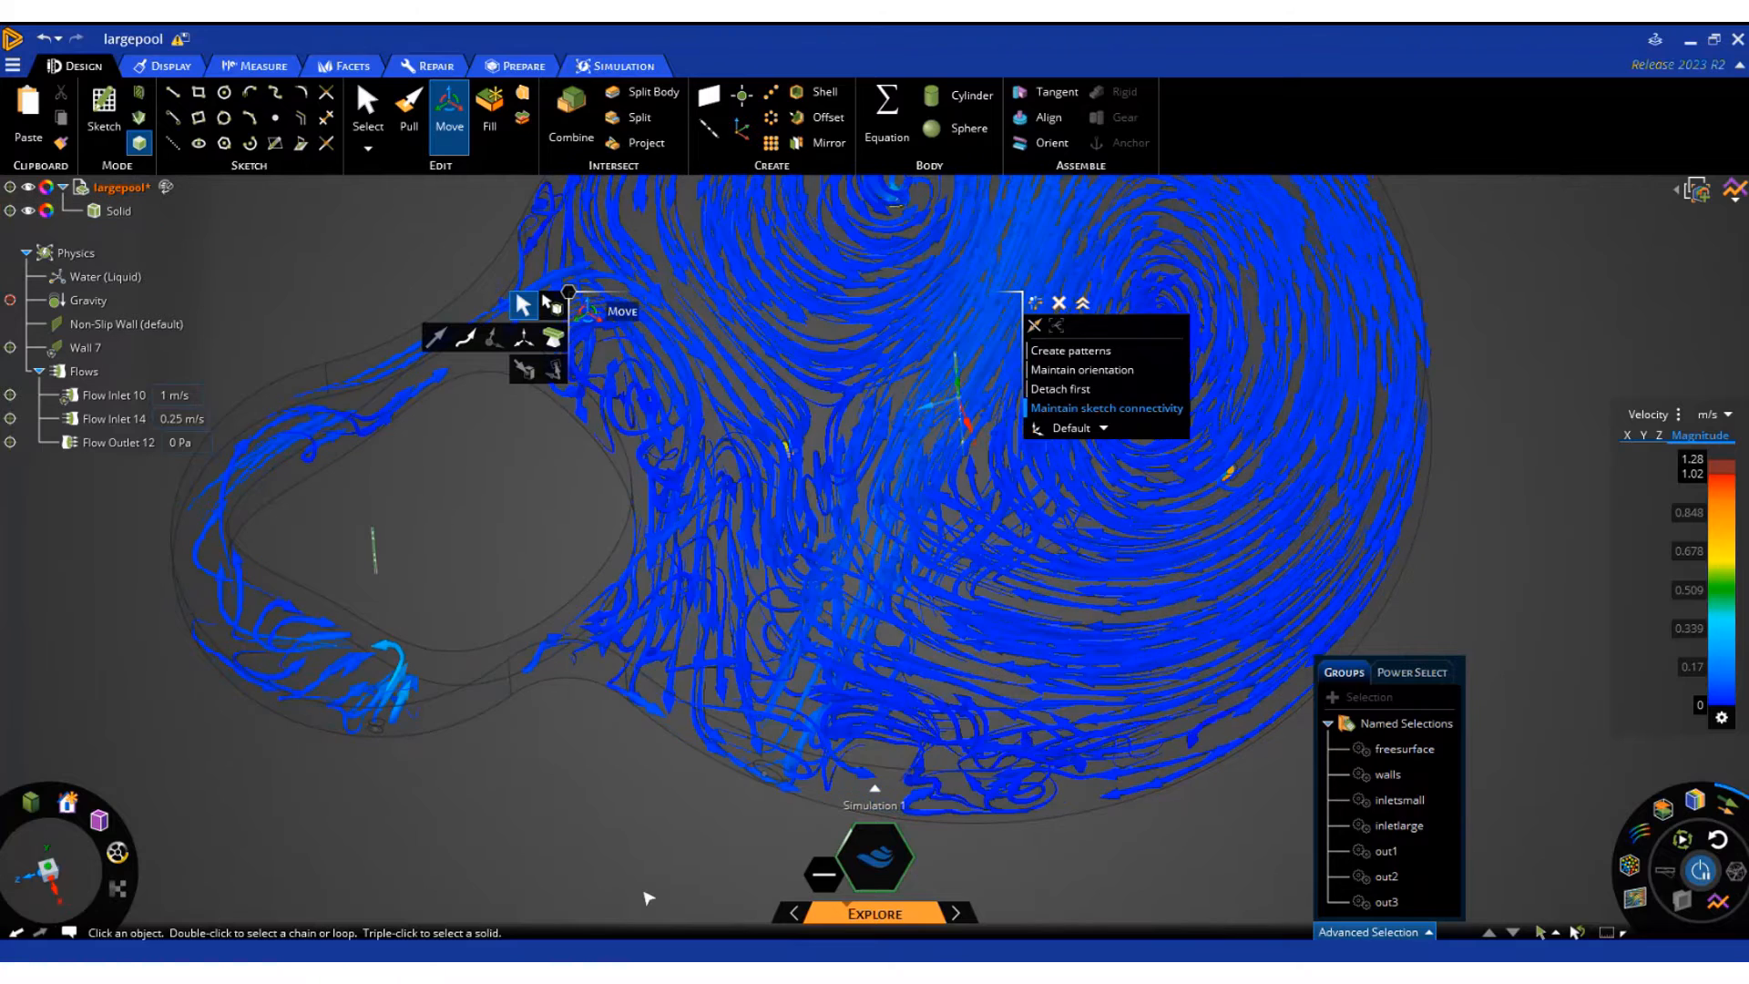
Display the velocity result as particles instead of vectors
scroll(547, 888, "down", 3)
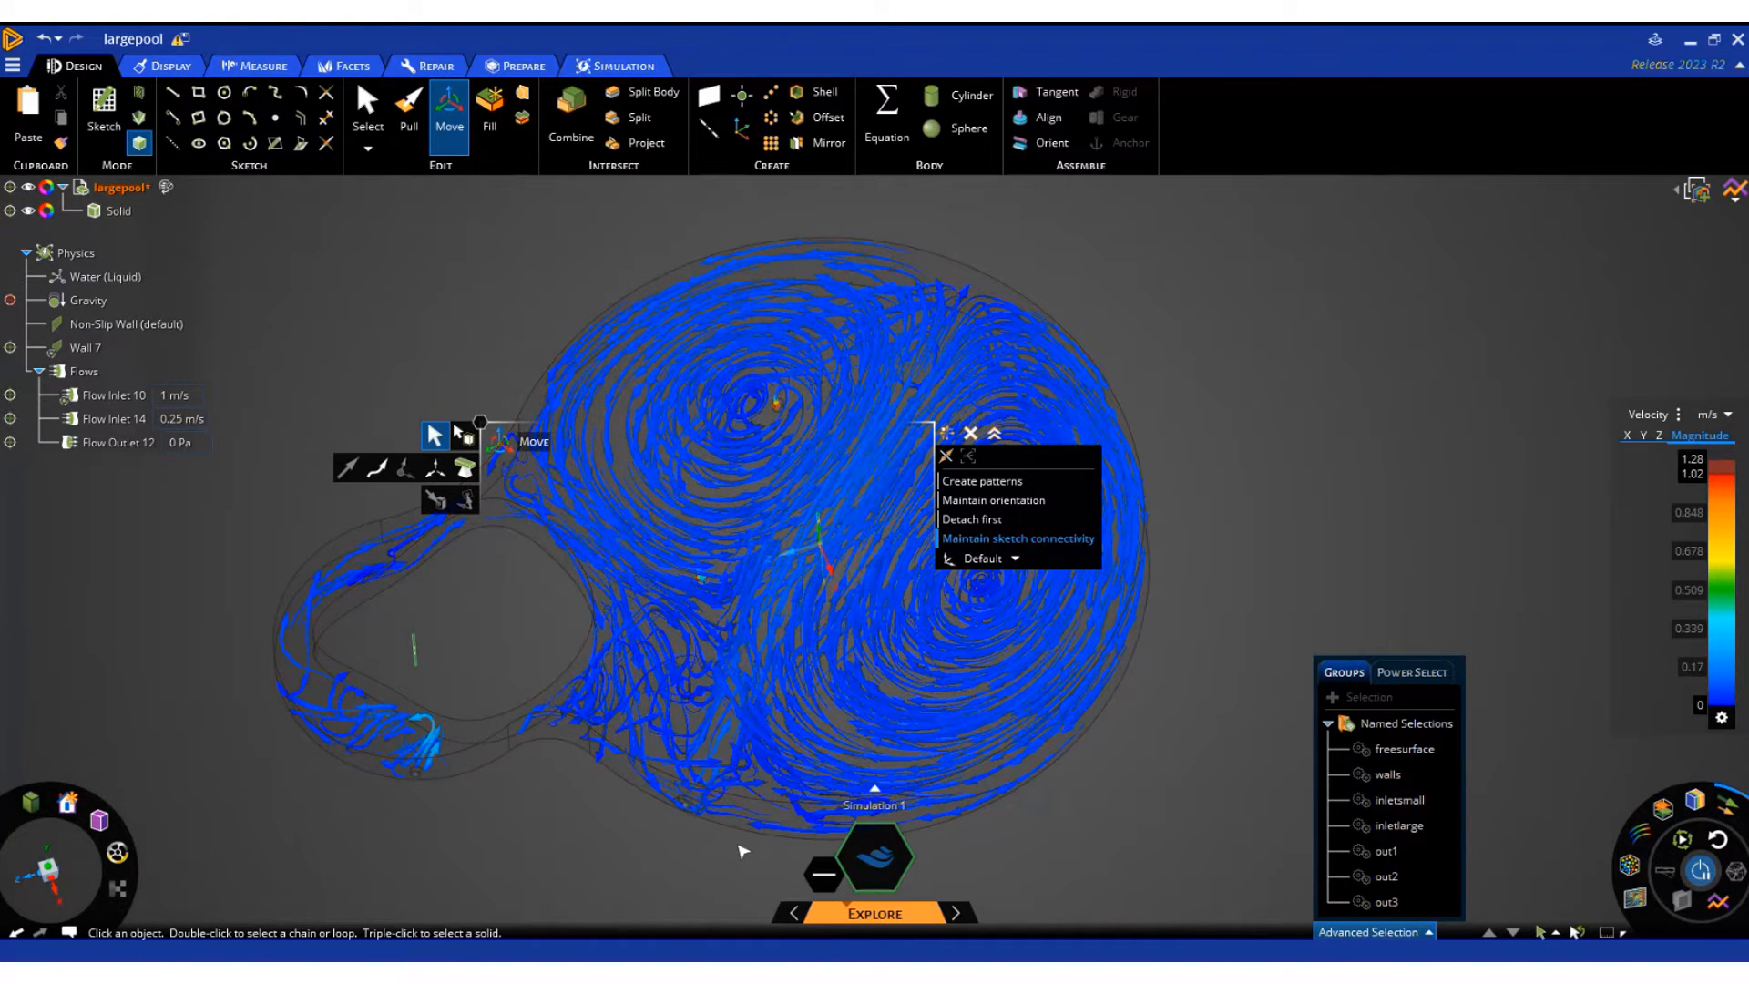
scroll(671, 809, "up", 5)
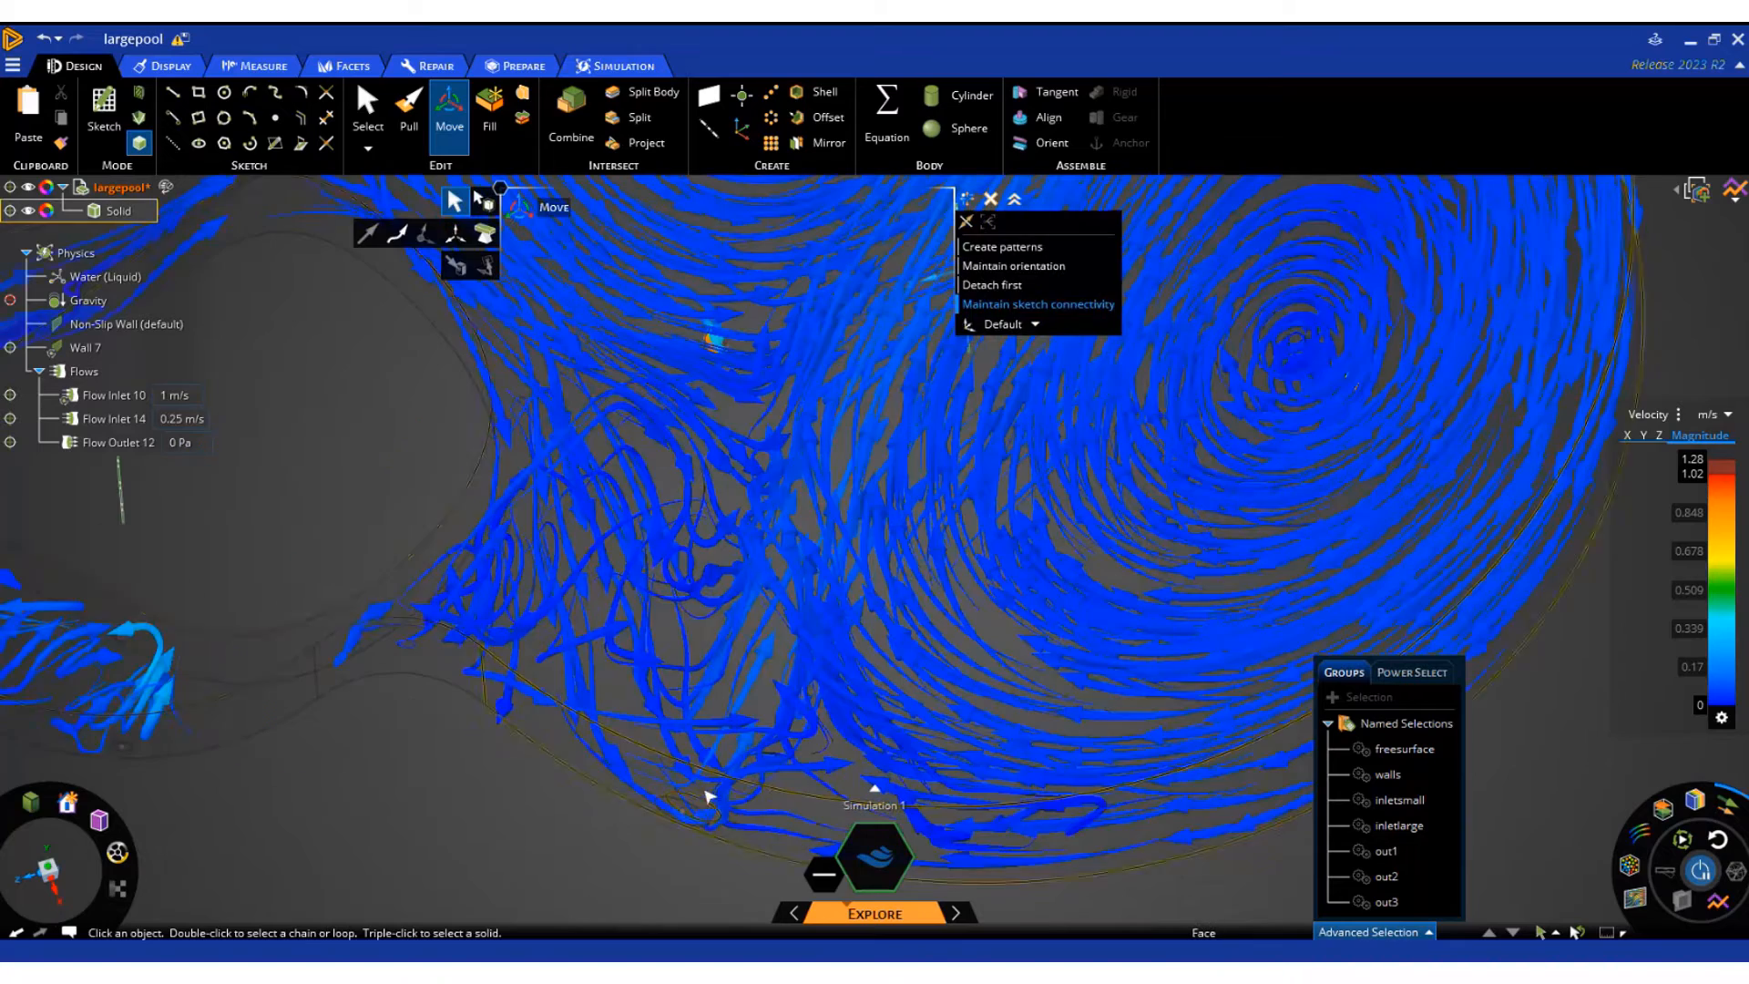
left_click(1730, 807)
left_click(1630, 865)
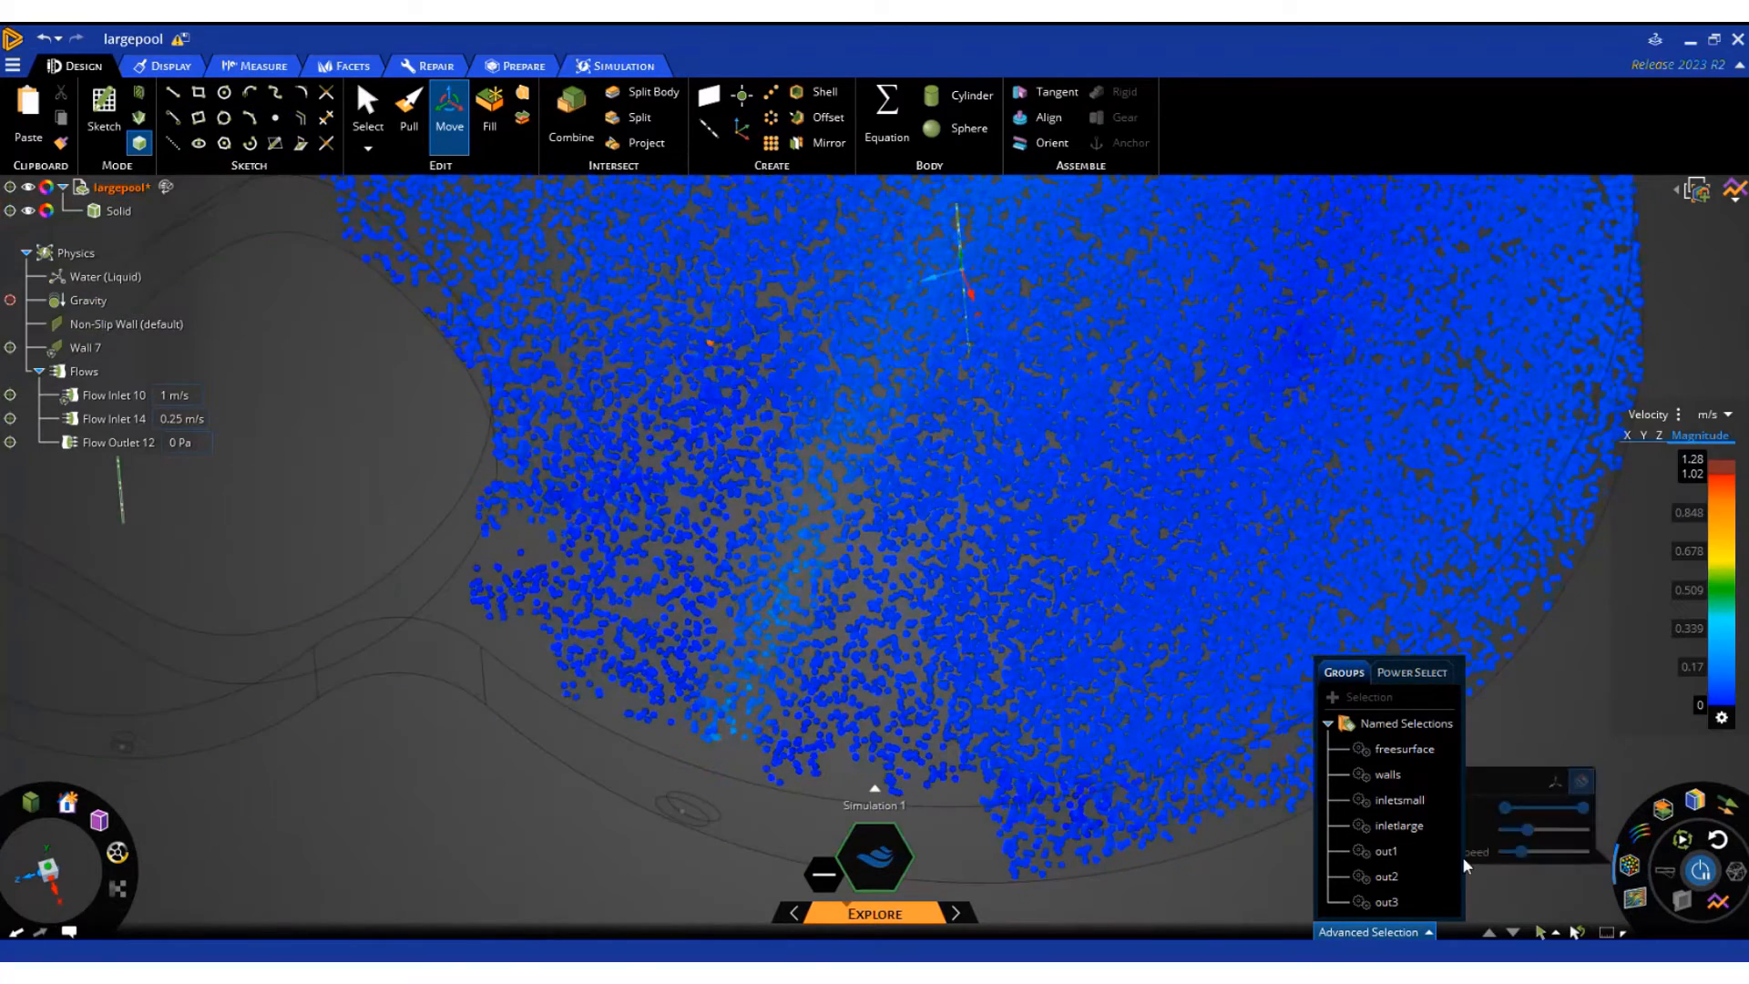
Slightly increase the particles' animation speed and reduce their size
scroll(654, 716, "down", 5)
left_click(638, 716)
middle_click_drag(684, 706, 696, 671)
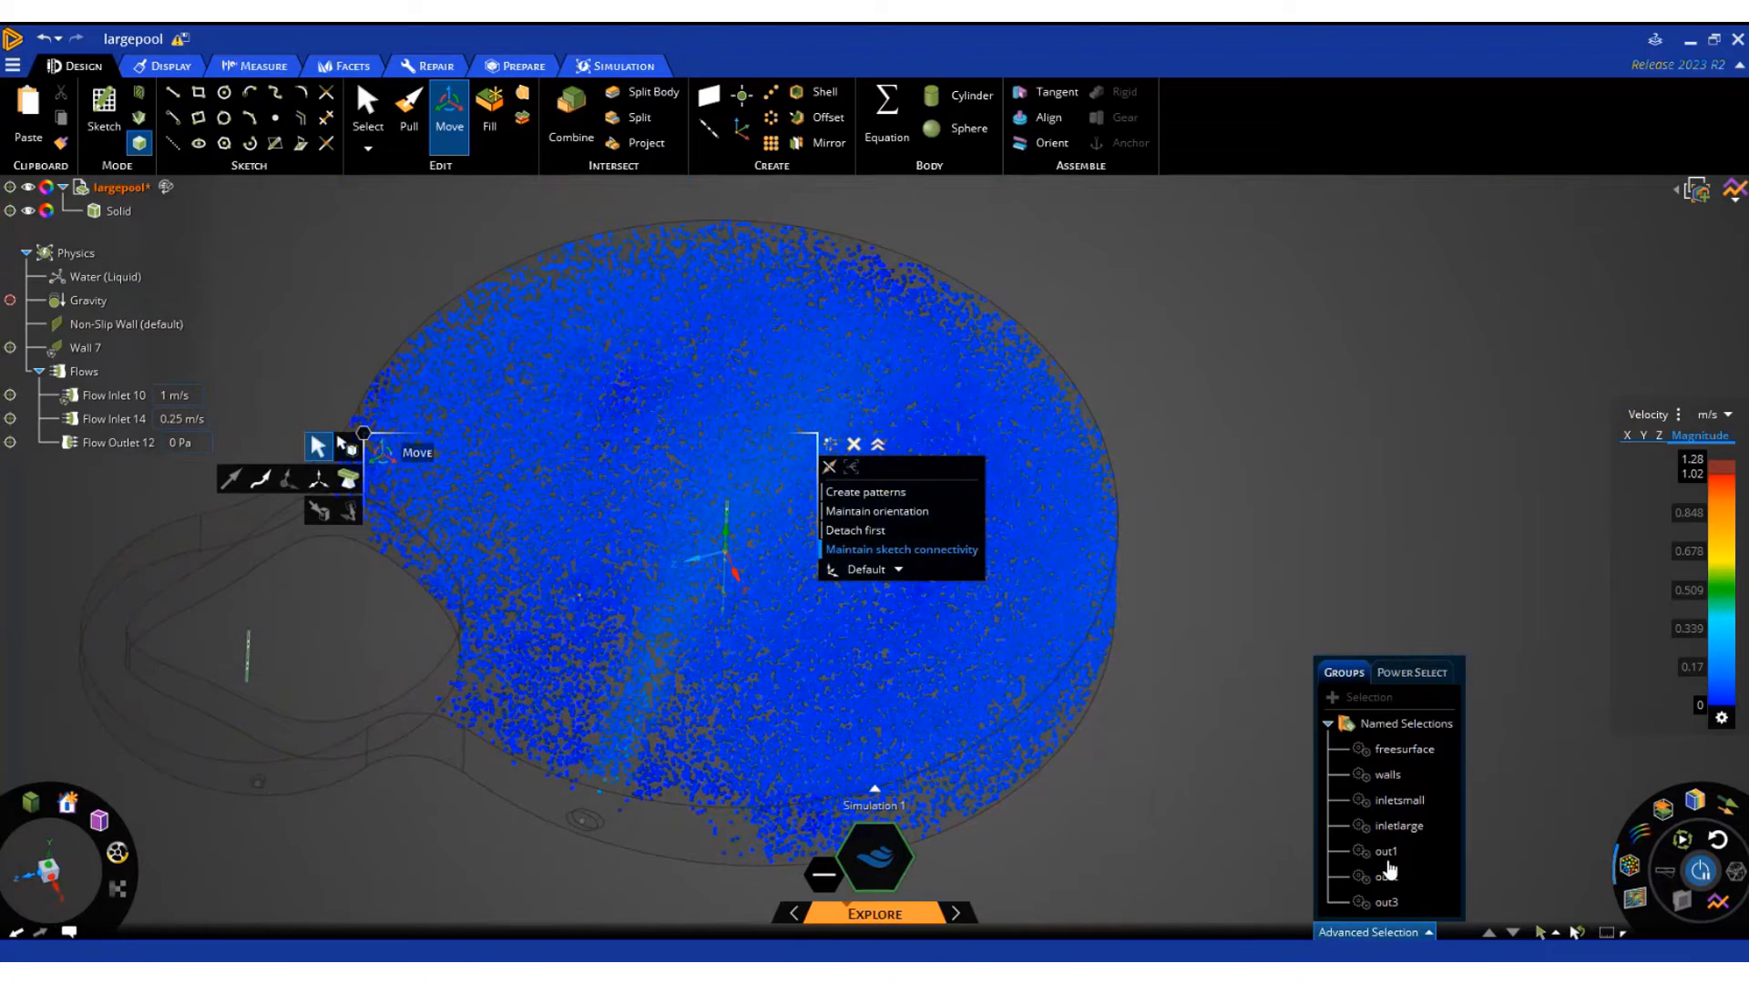
left_click(1635, 866)
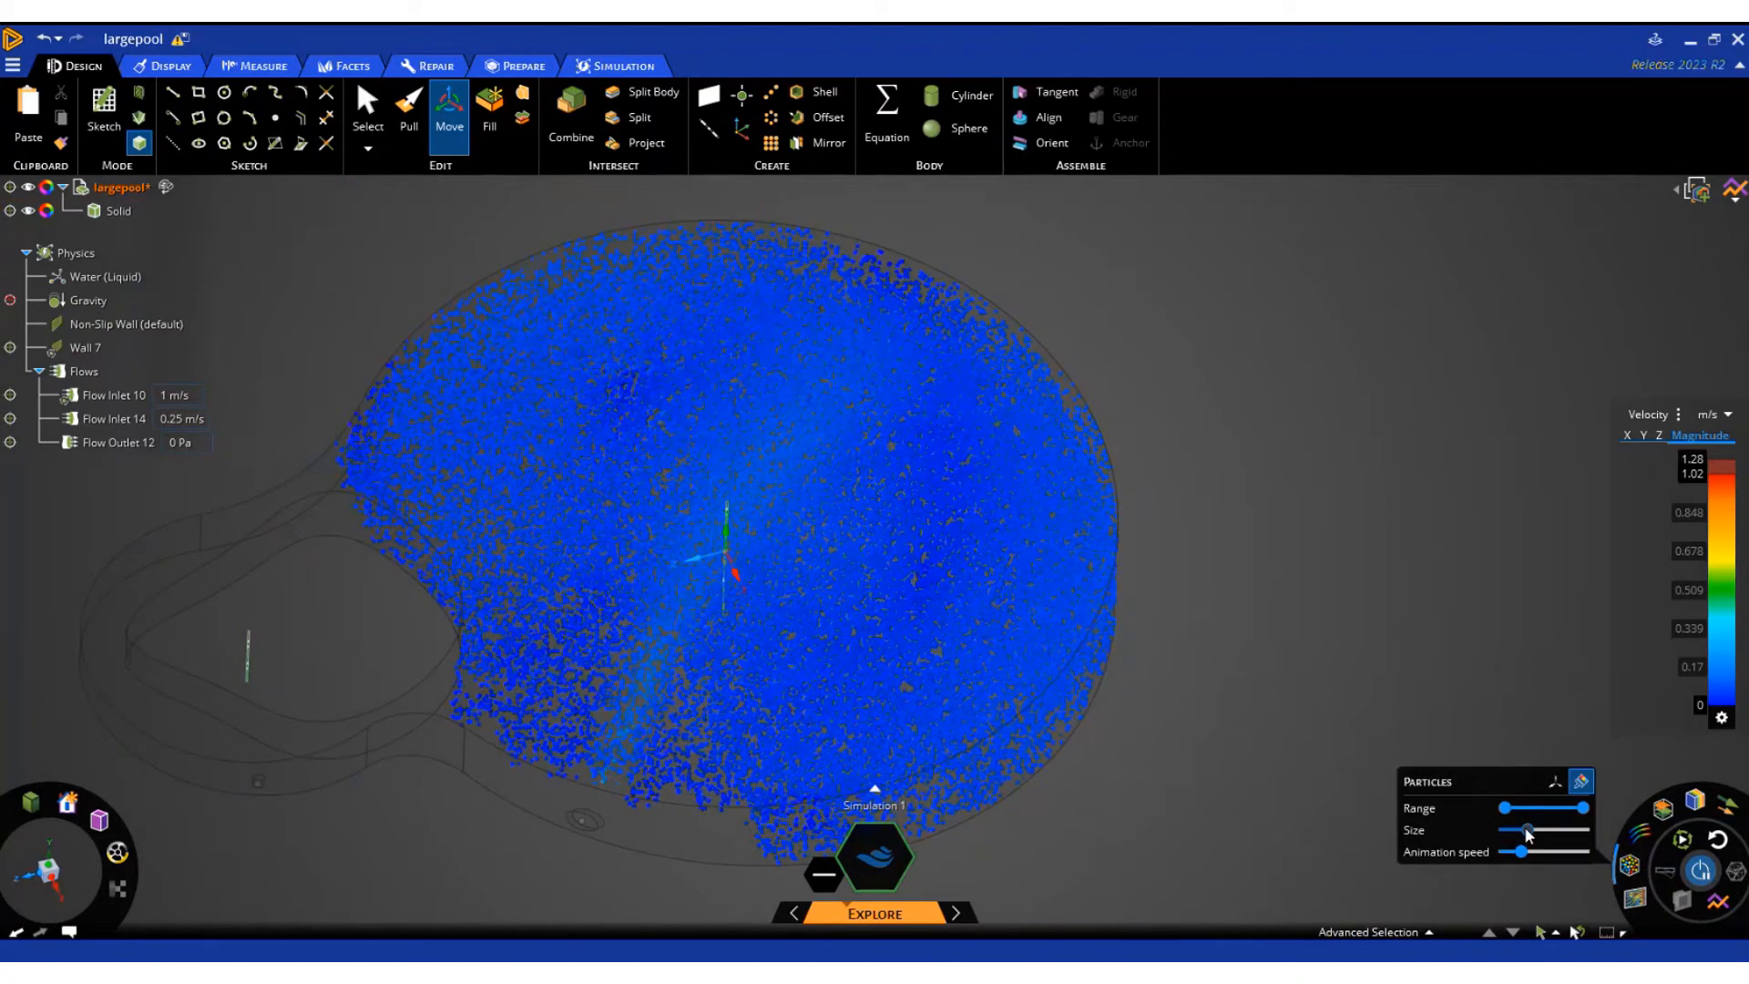
left_click_drag(1525, 858, 1534, 860)
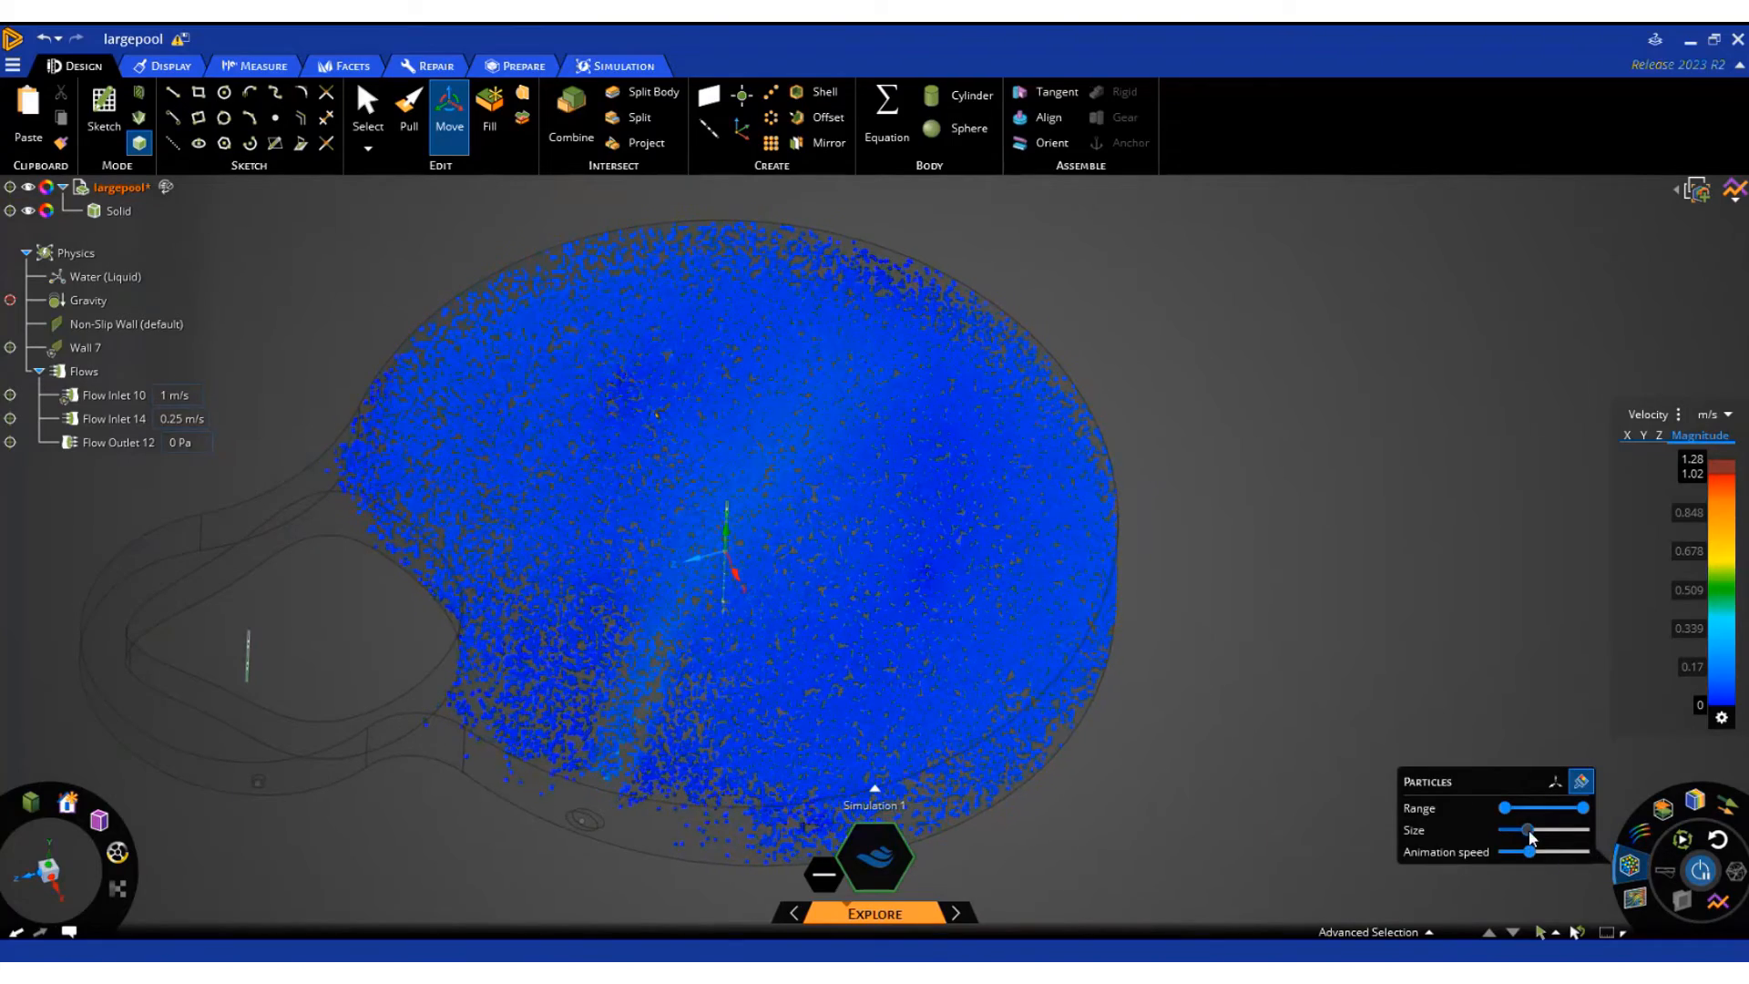
mouse_move(1553, 836)
left_mouse_down()
mouse_move(1588, 834)
mouse_move(1535, 834)
left_mouse_up()
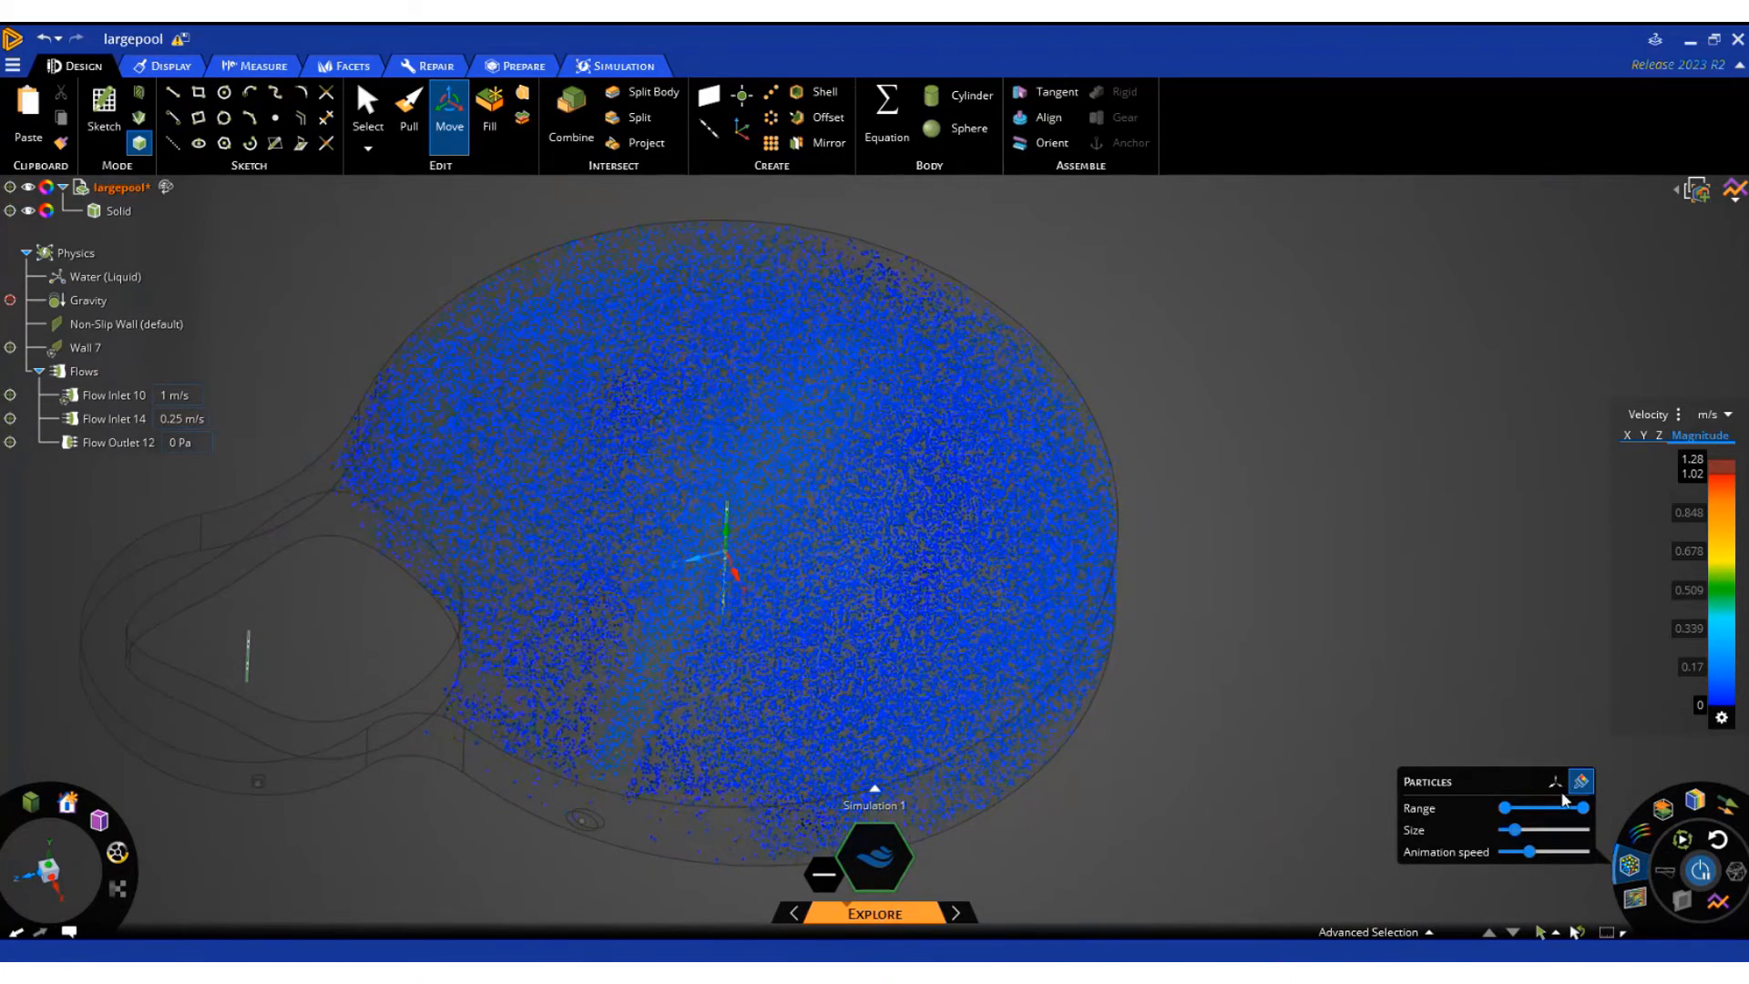
Emit the particles from a local emitter and move it from the large pool's inlet towards the pool's centre
left_click(1555, 782)
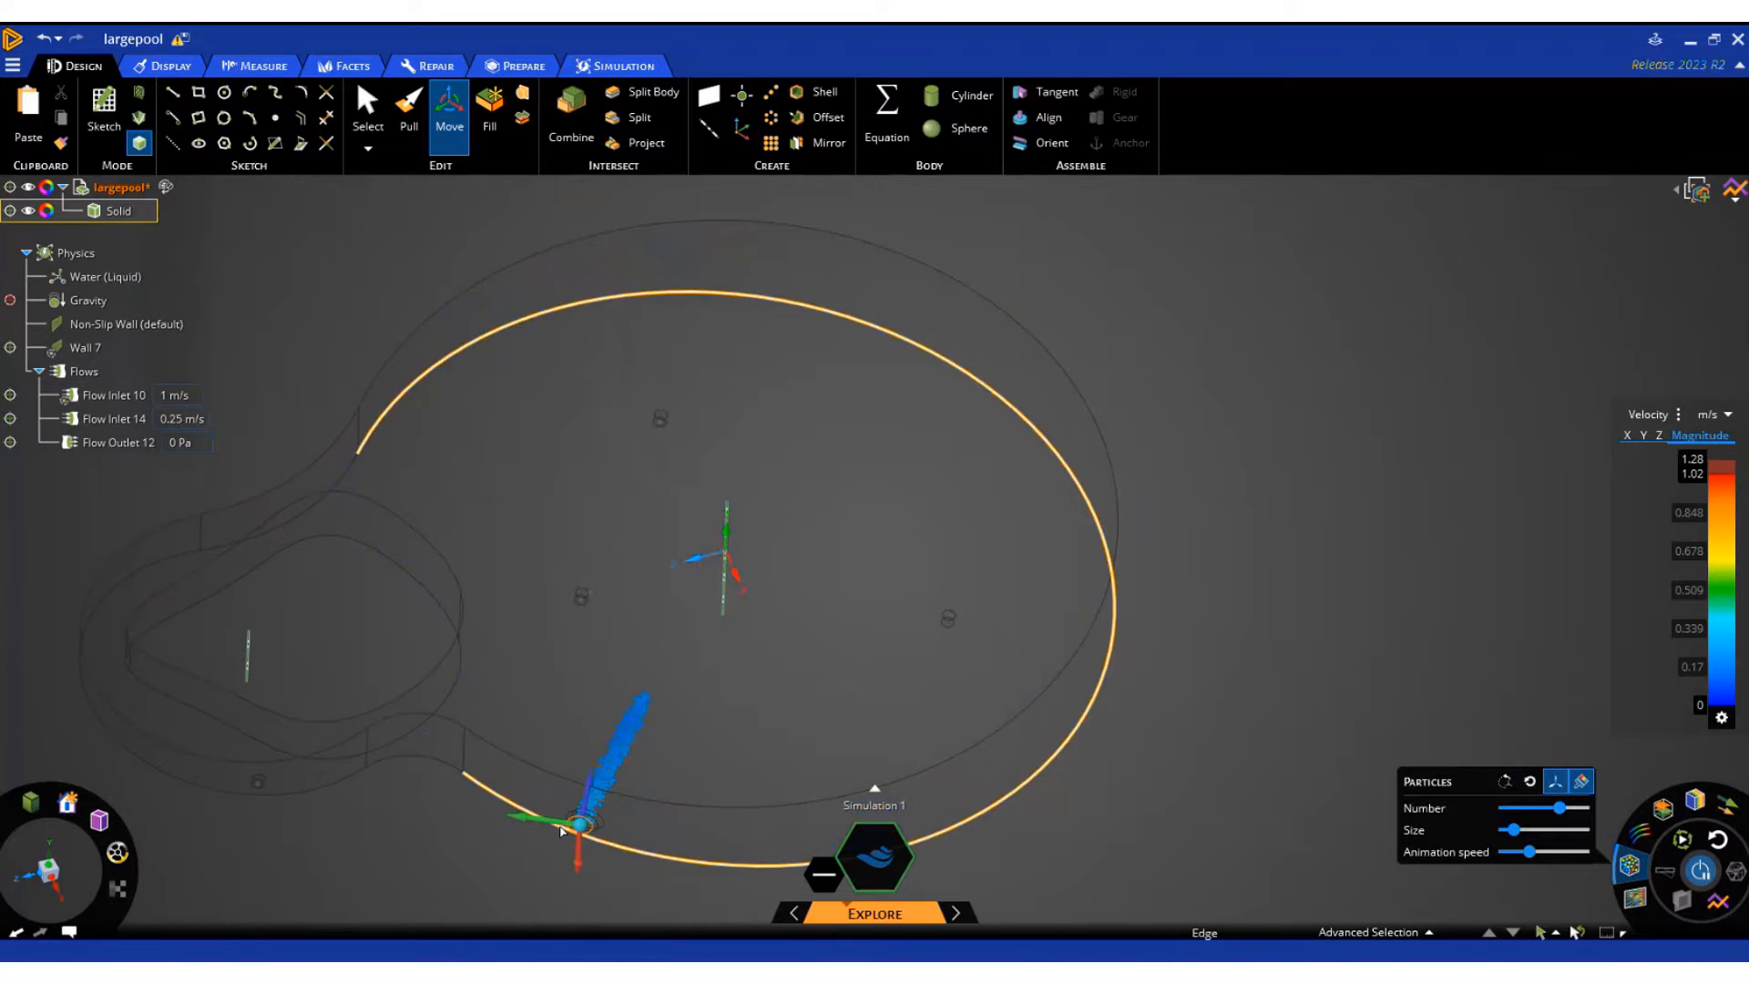
left_click(581, 821)
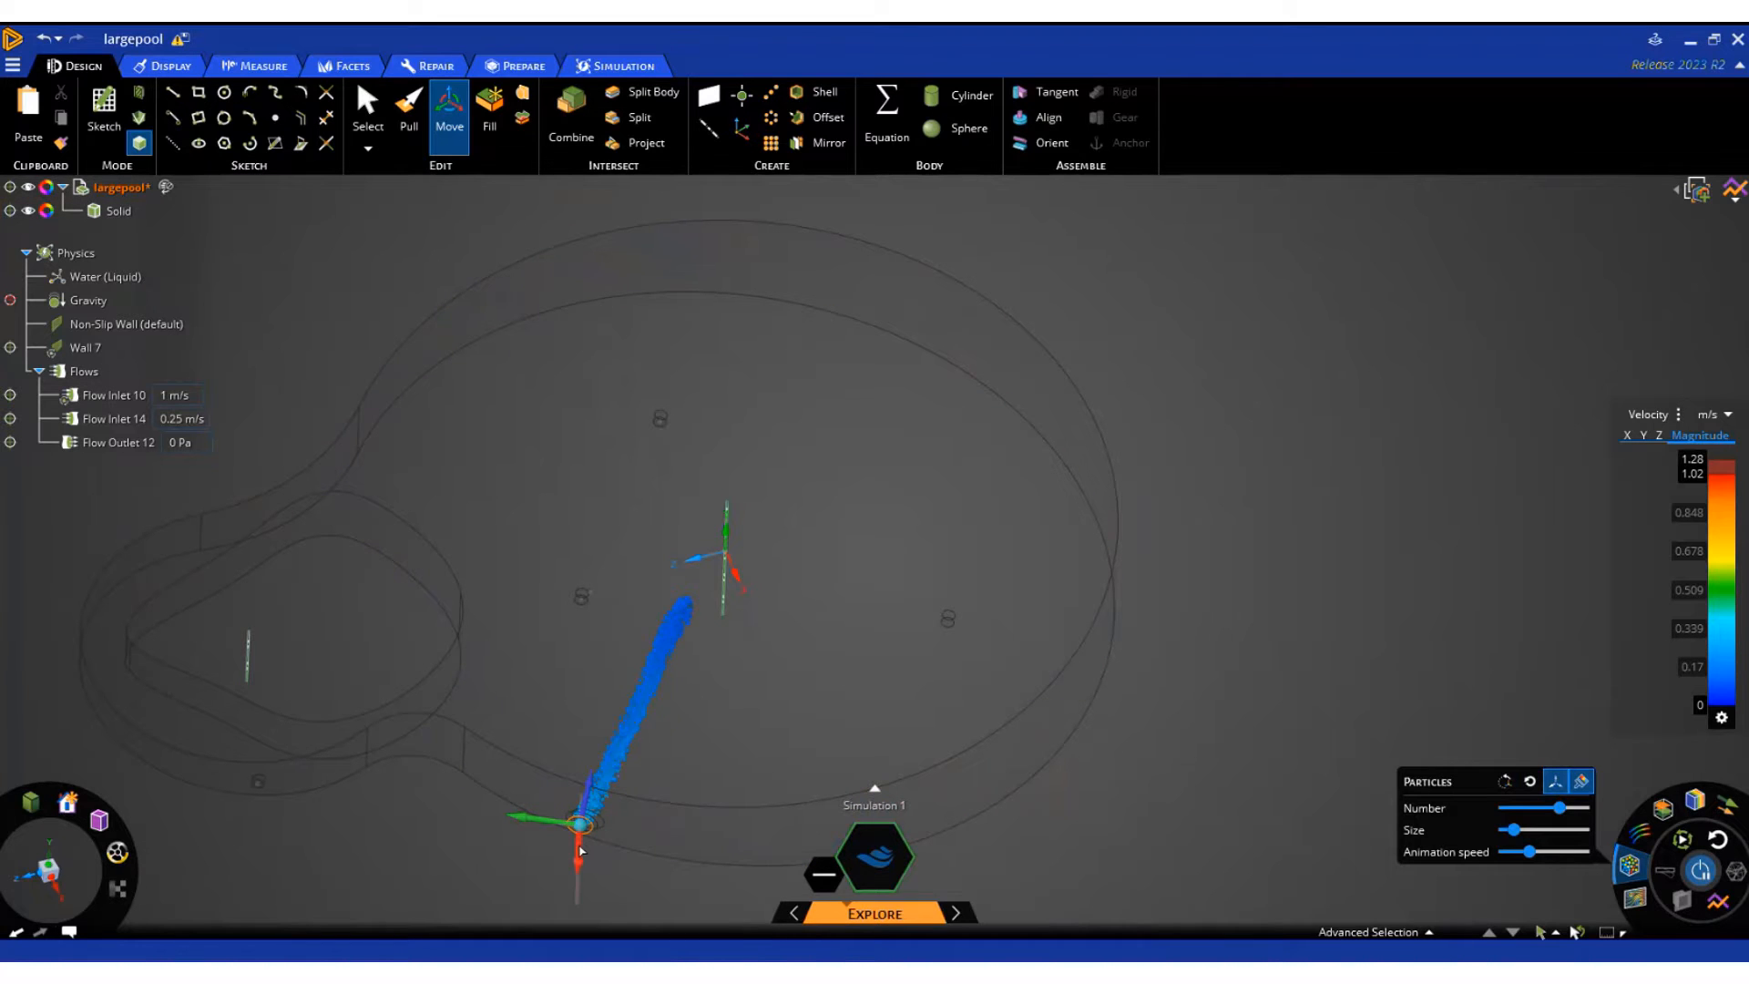
left_click_drag(548, 822, 694, 685)
middle_click_drag(755, 743, 710, 840)
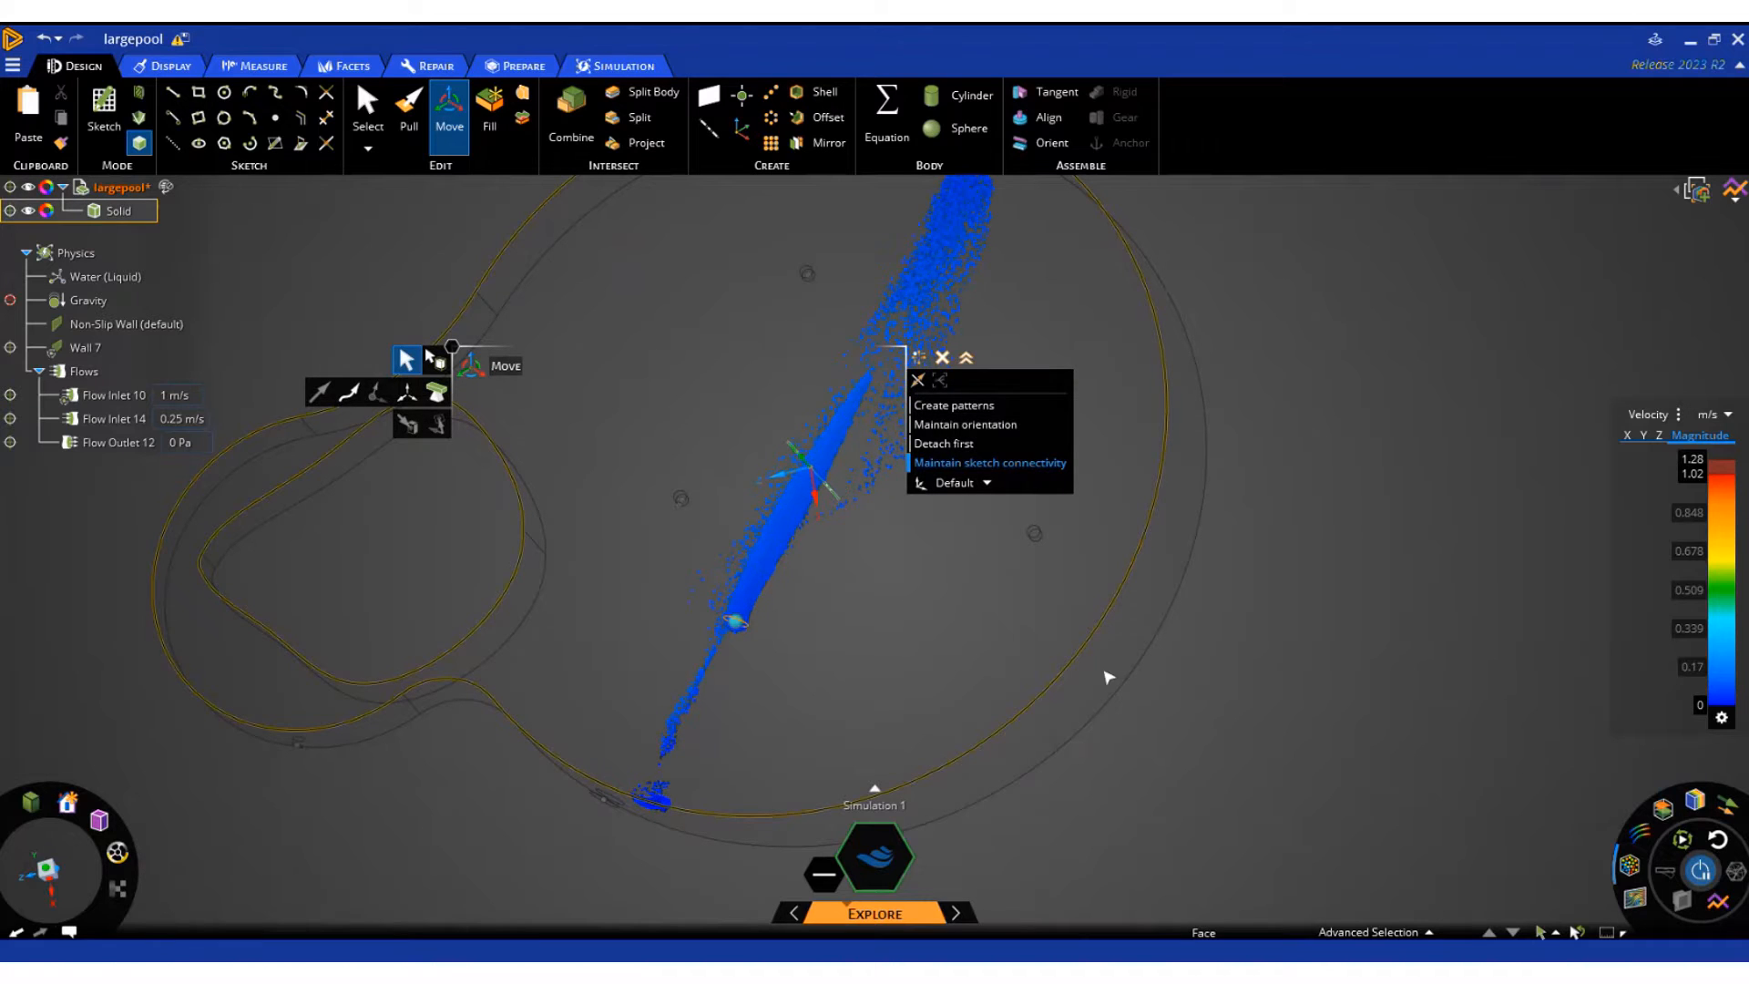
Reset the particles so that they are emitted afresh from the emitter's current position
mouse_move(1630, 866)
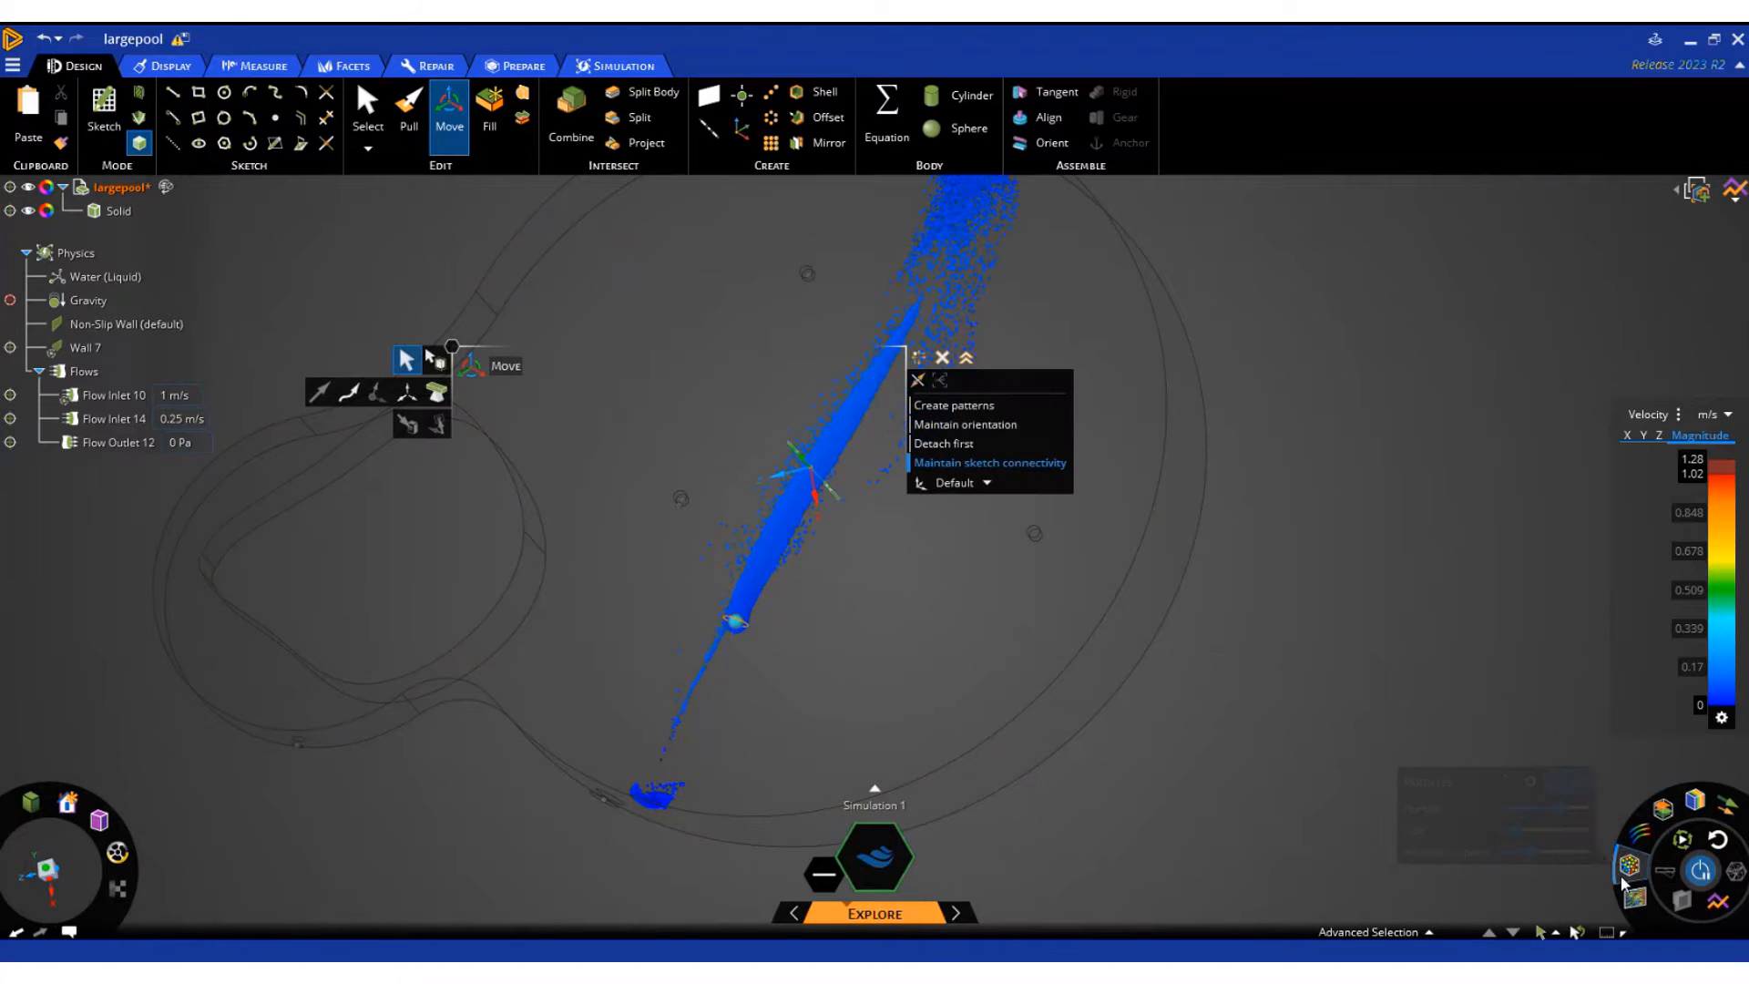
left_click(1531, 782)
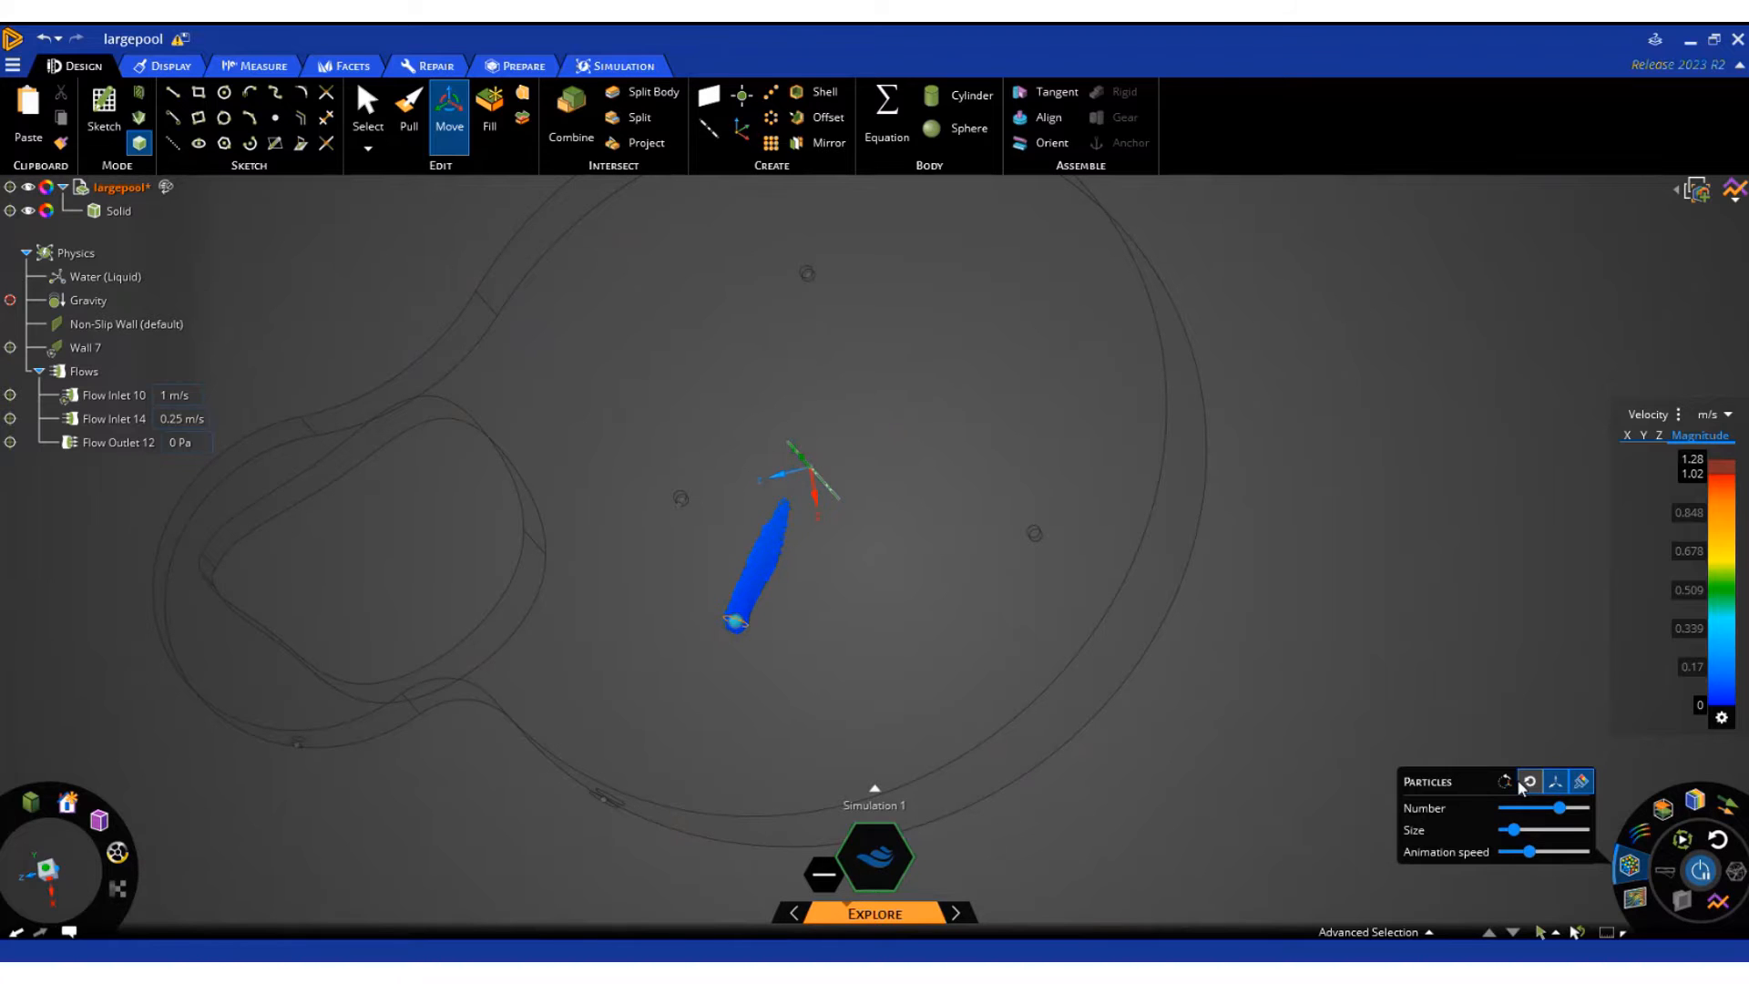
mouse_move(862, 636)
middle_mouse_down()
mouse_move(970, 637)
mouse_move(967, 653)
middle_mouse_up()
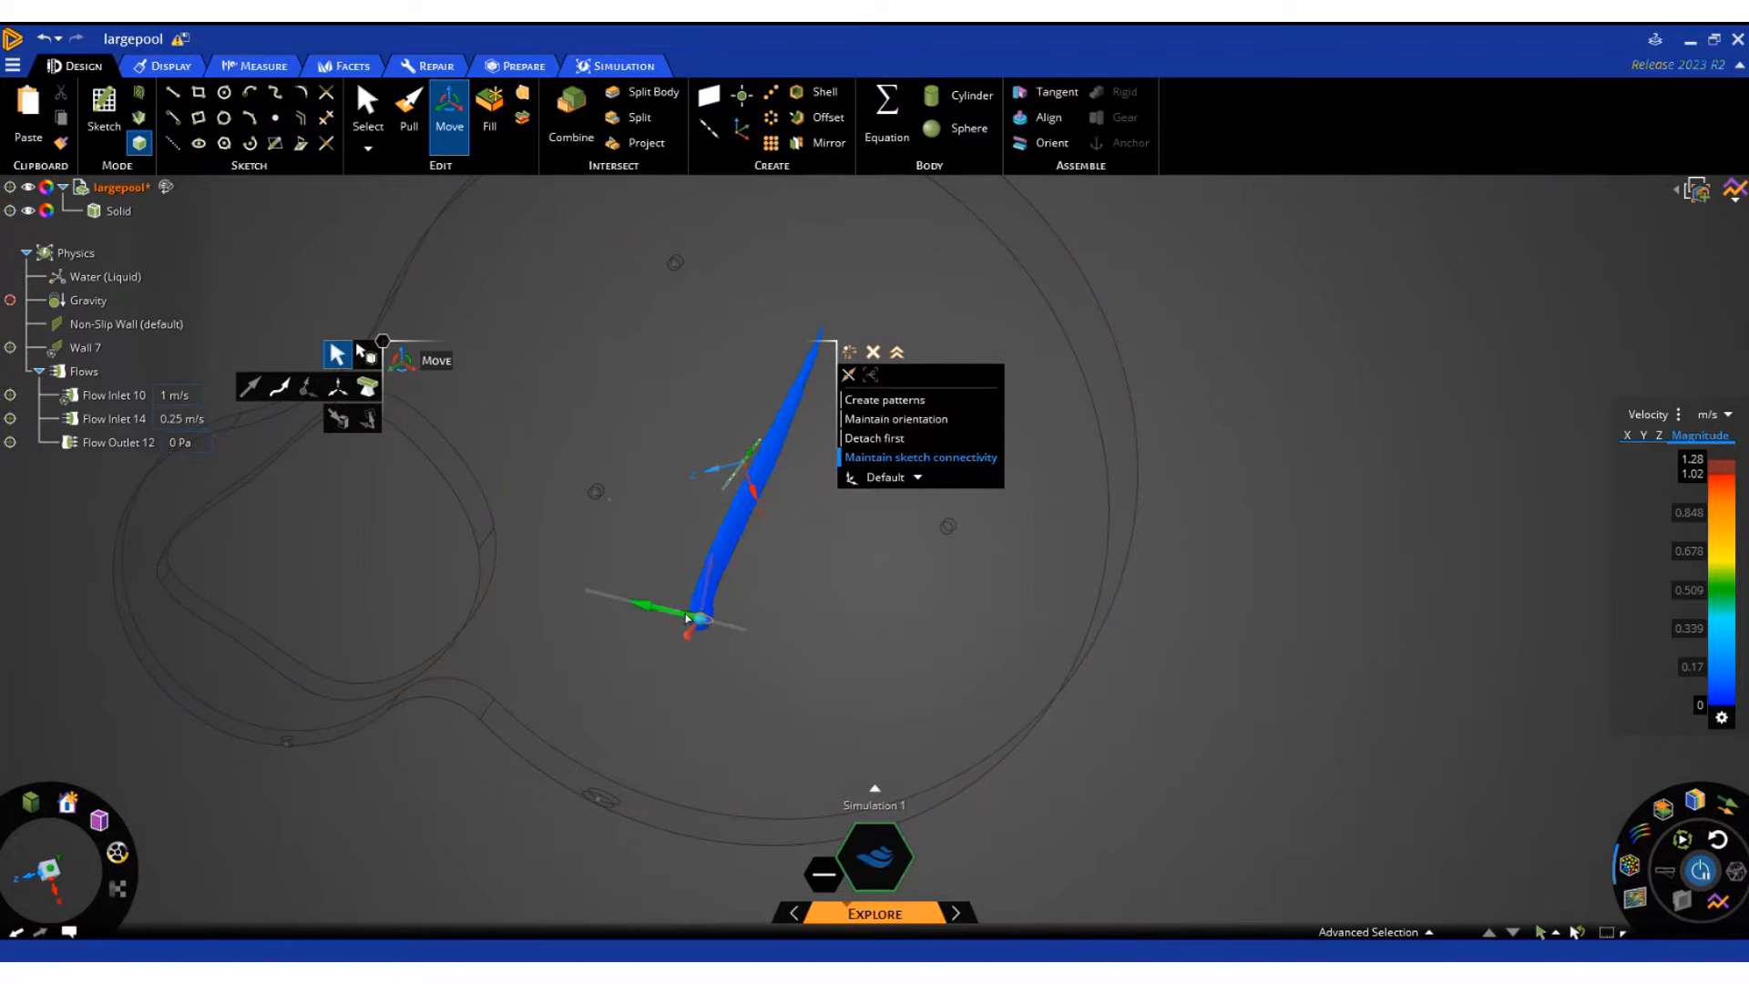
Move the particle emitter out of the large pool to the outer side of the small looped pool and emit the particles afresh
left_click_drag(688, 618, 521, 584)
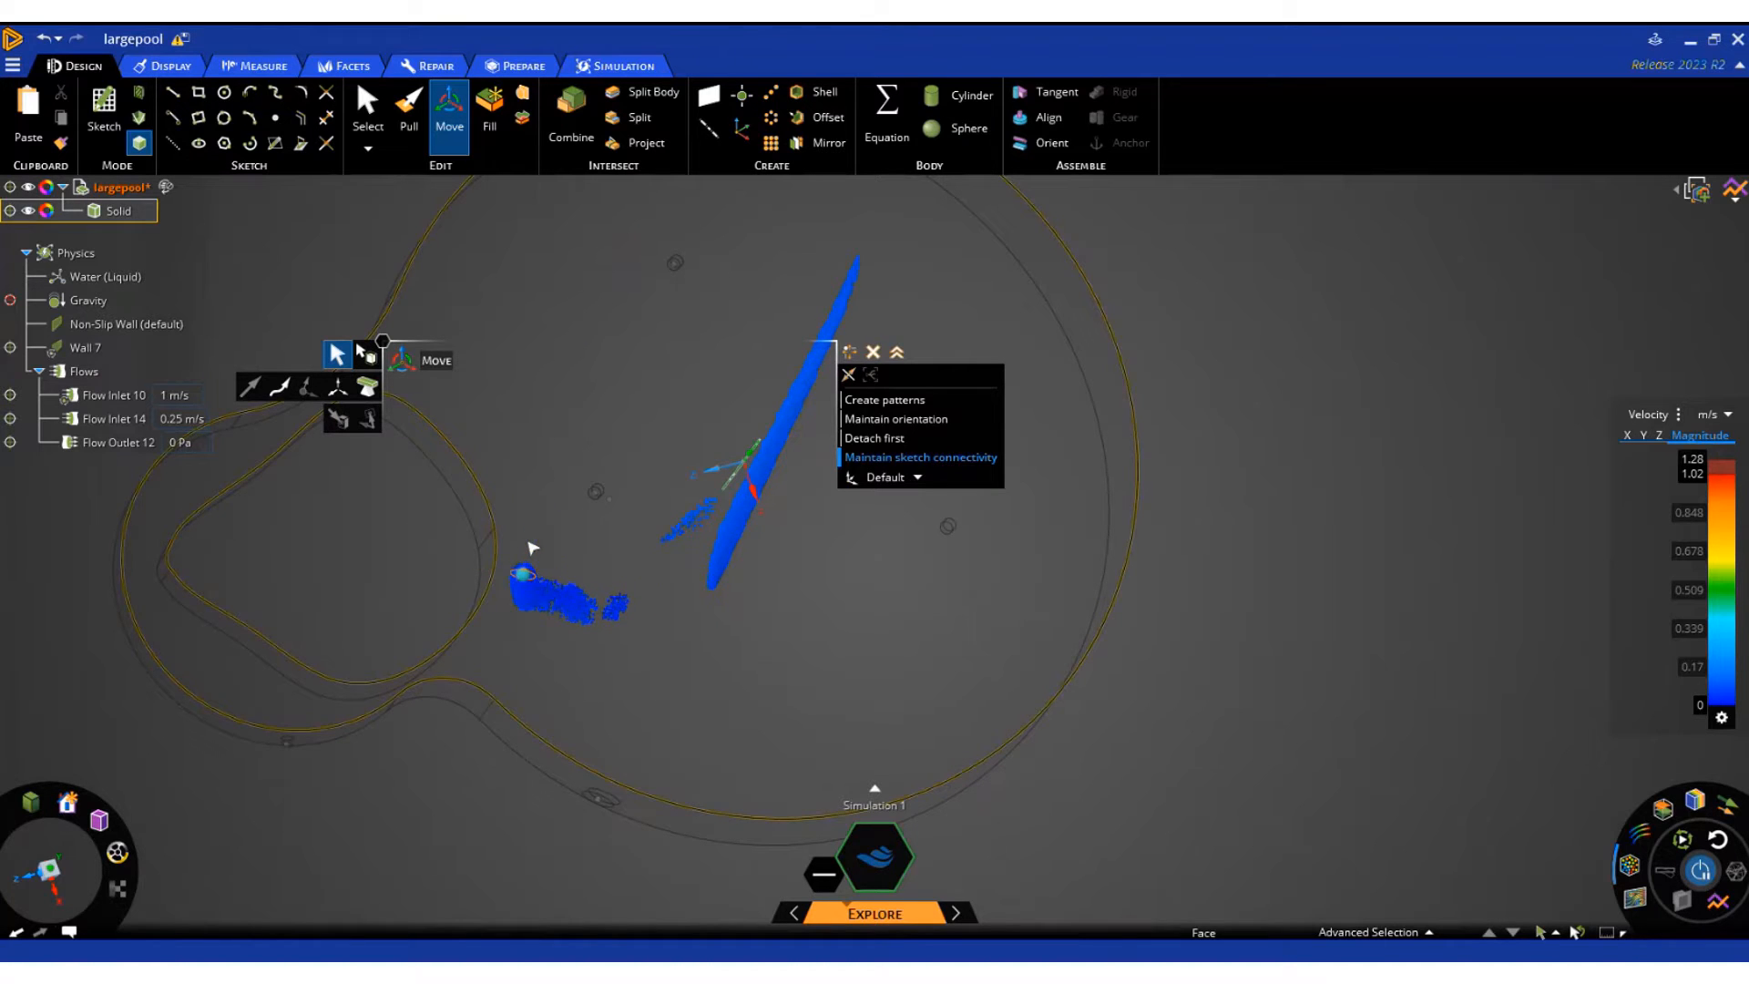
left_click_drag(500, 576, 179, 488)
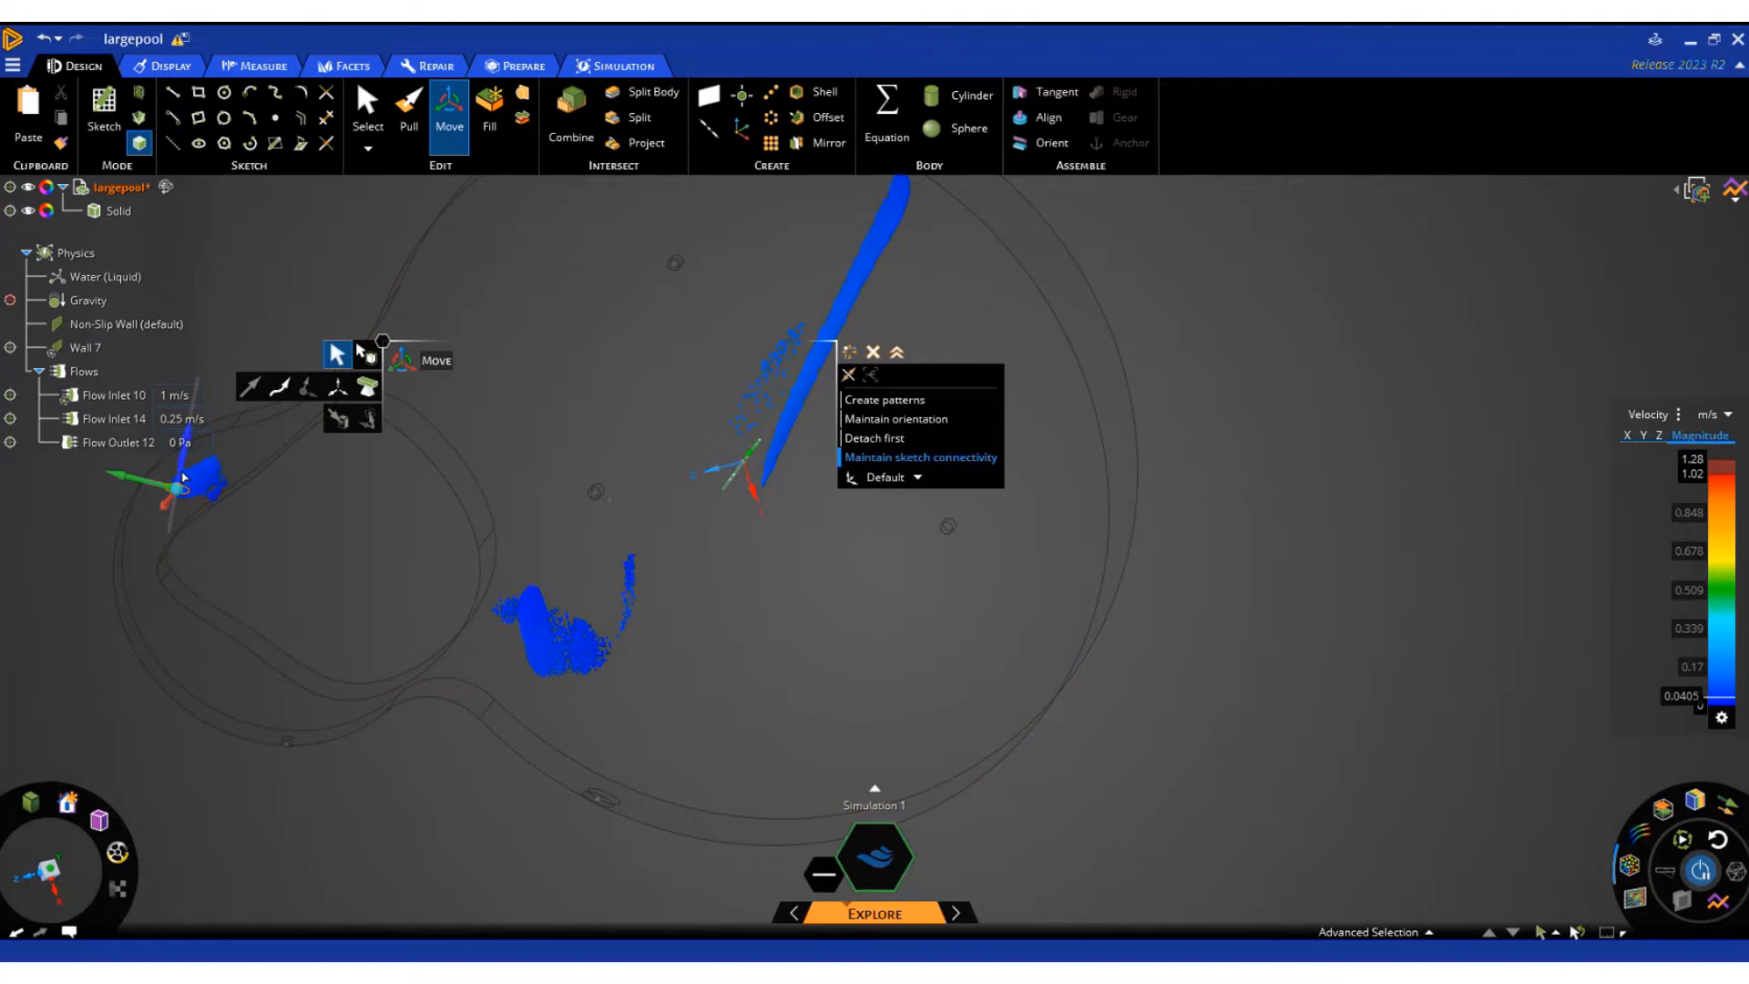
left_click_drag(177, 489, 187, 619)
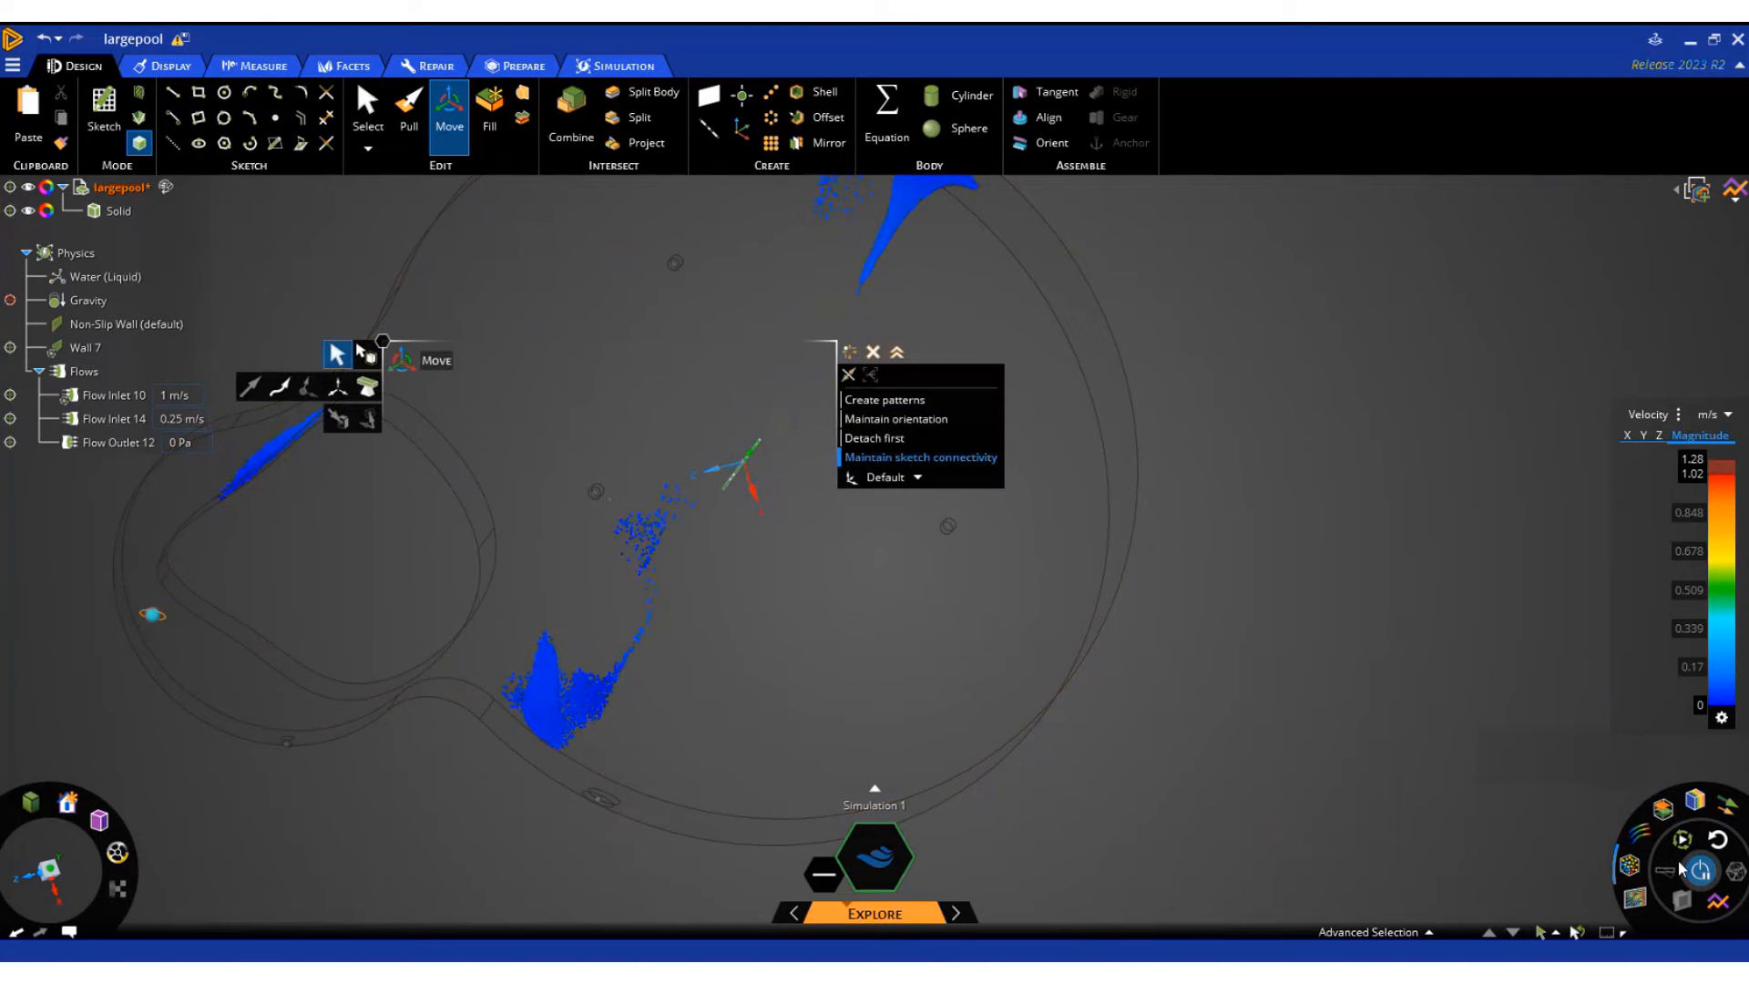
mouse_move(1630, 865)
left_click(1529, 782)
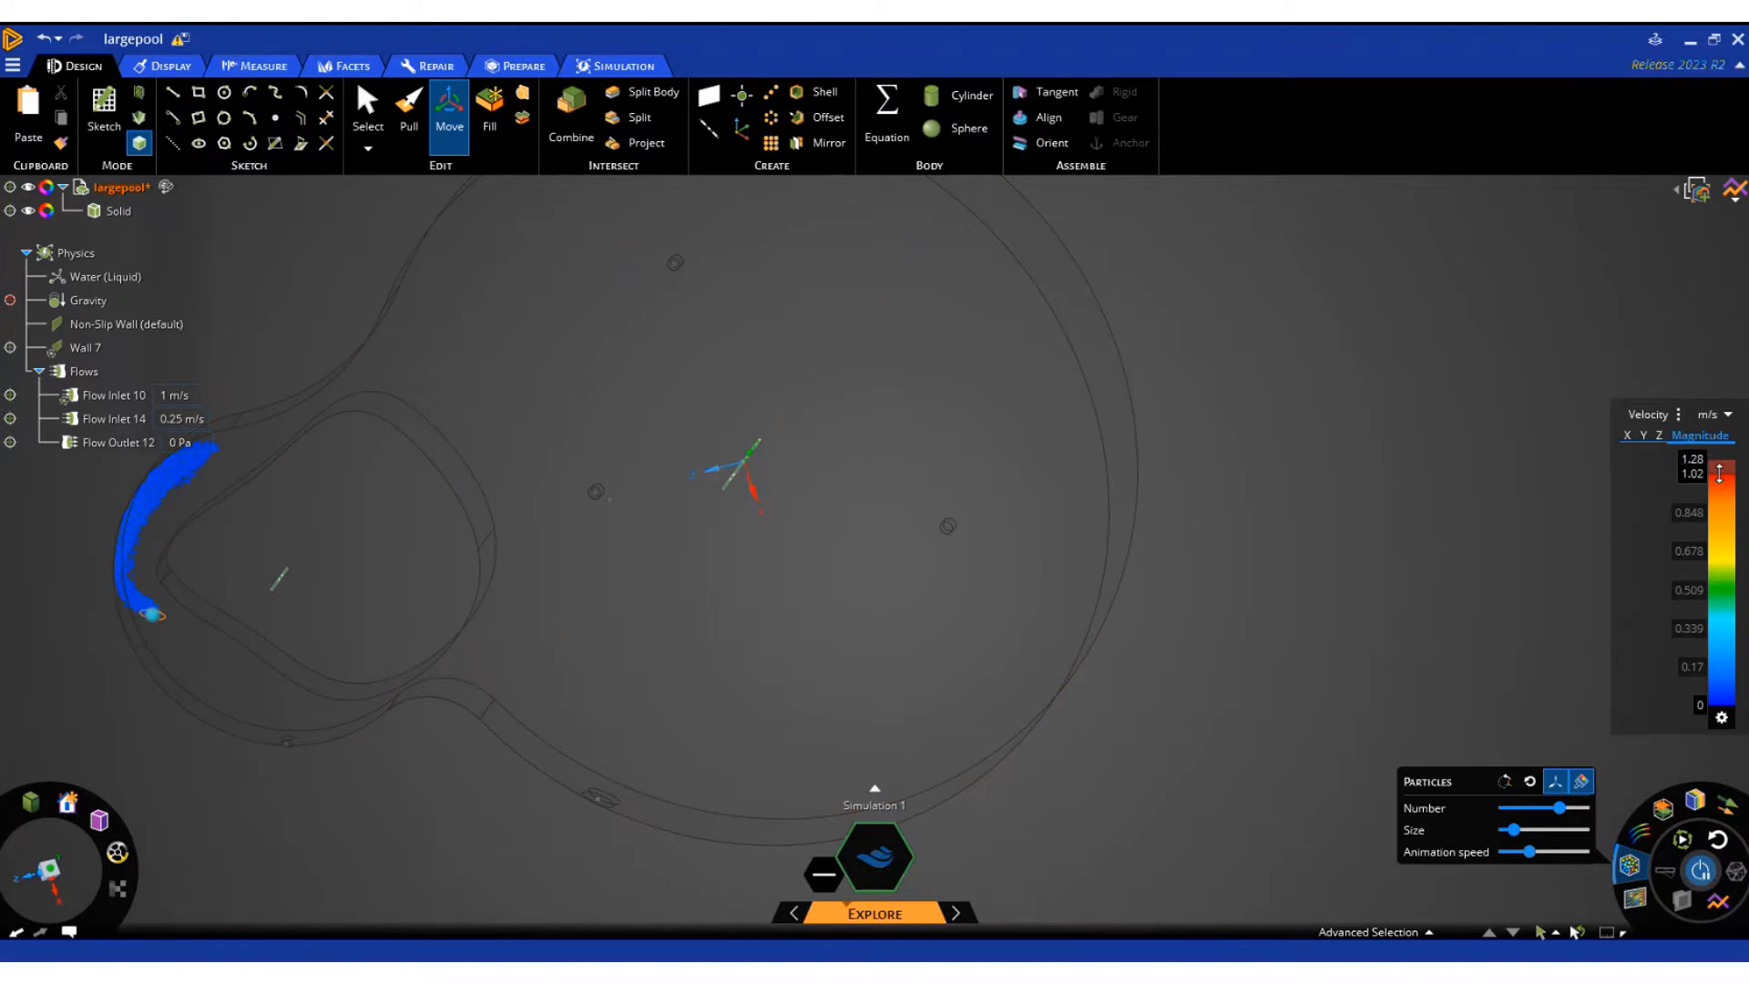
Lower the velocity legend's upper limit to 0.38 m/s, switch the particles' variable to Static Pressure and close the move tool
left_click_drag(1718, 473, 1721, 672)
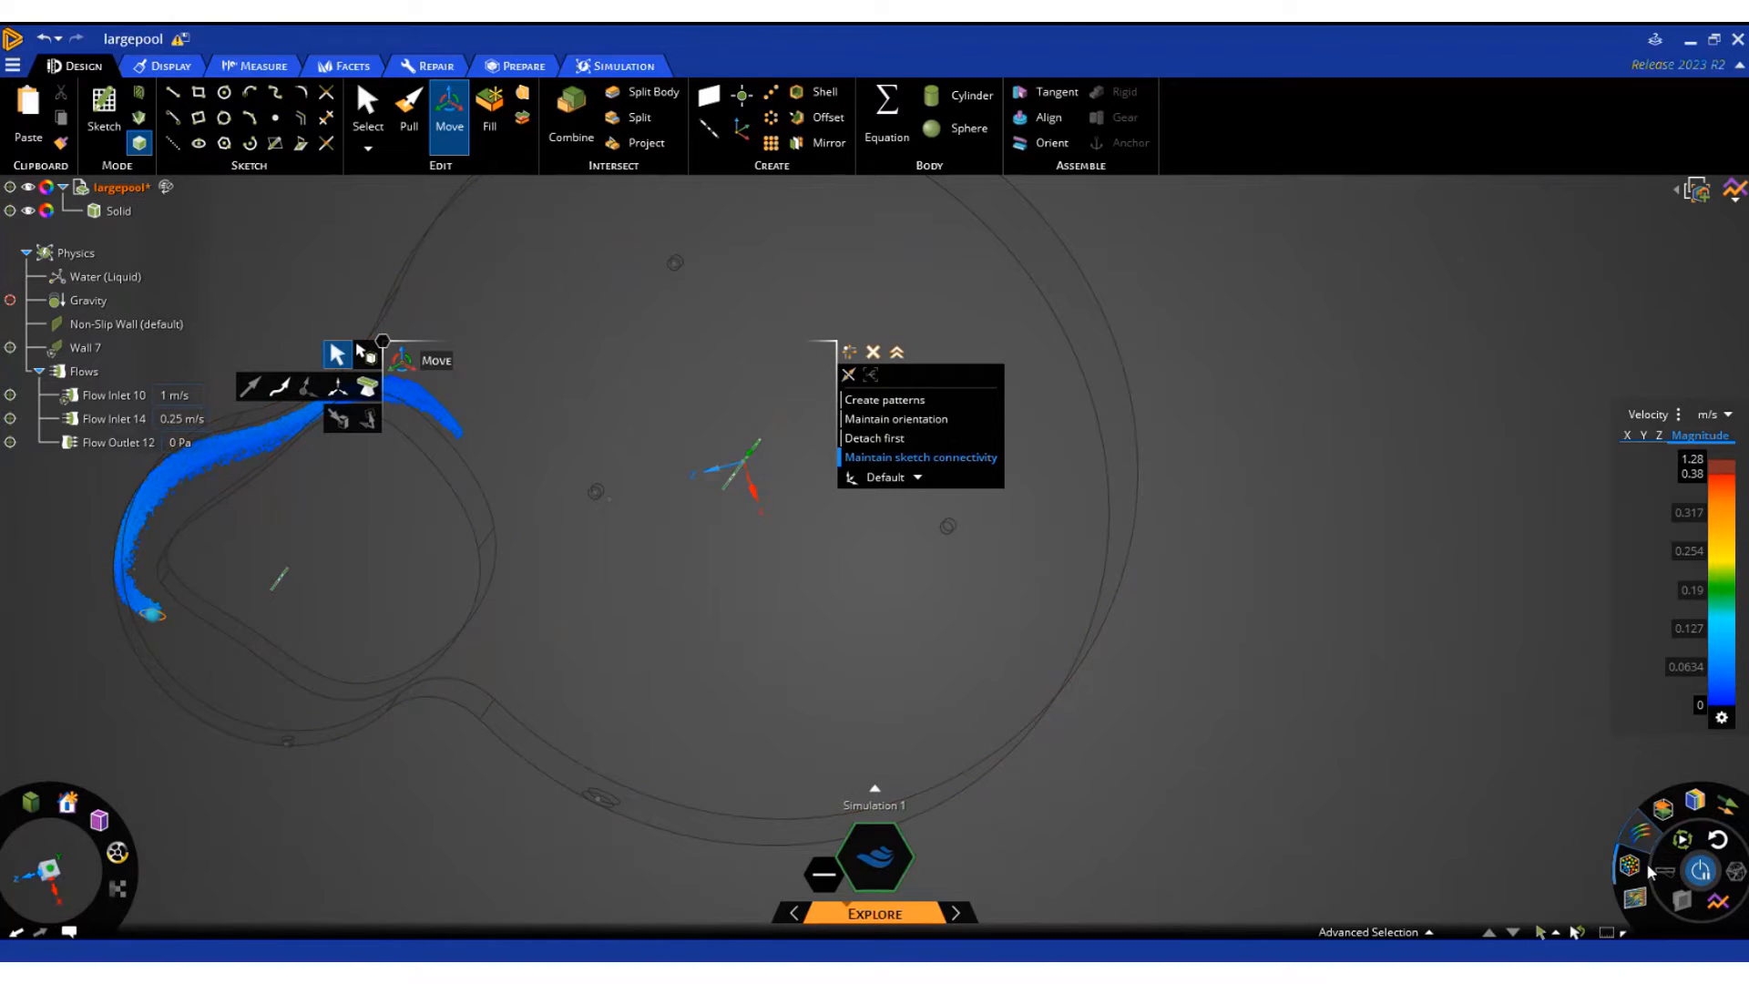
mouse_move(1630, 870)
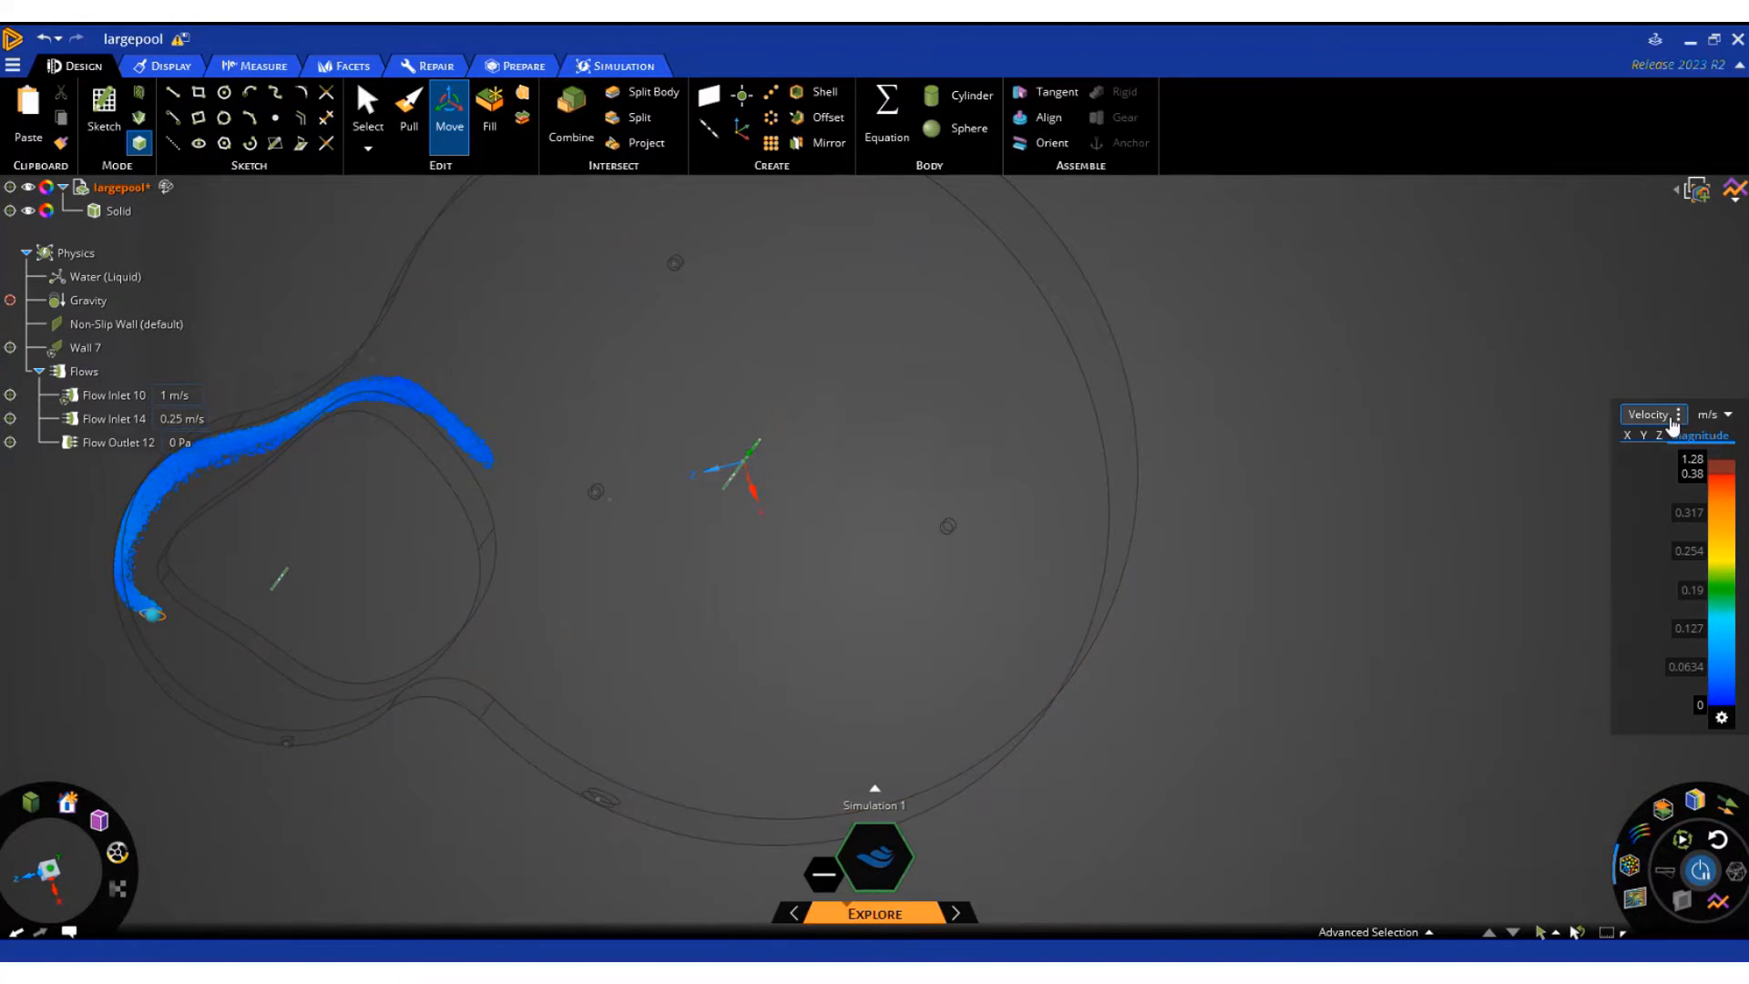
left_click(1651, 414)
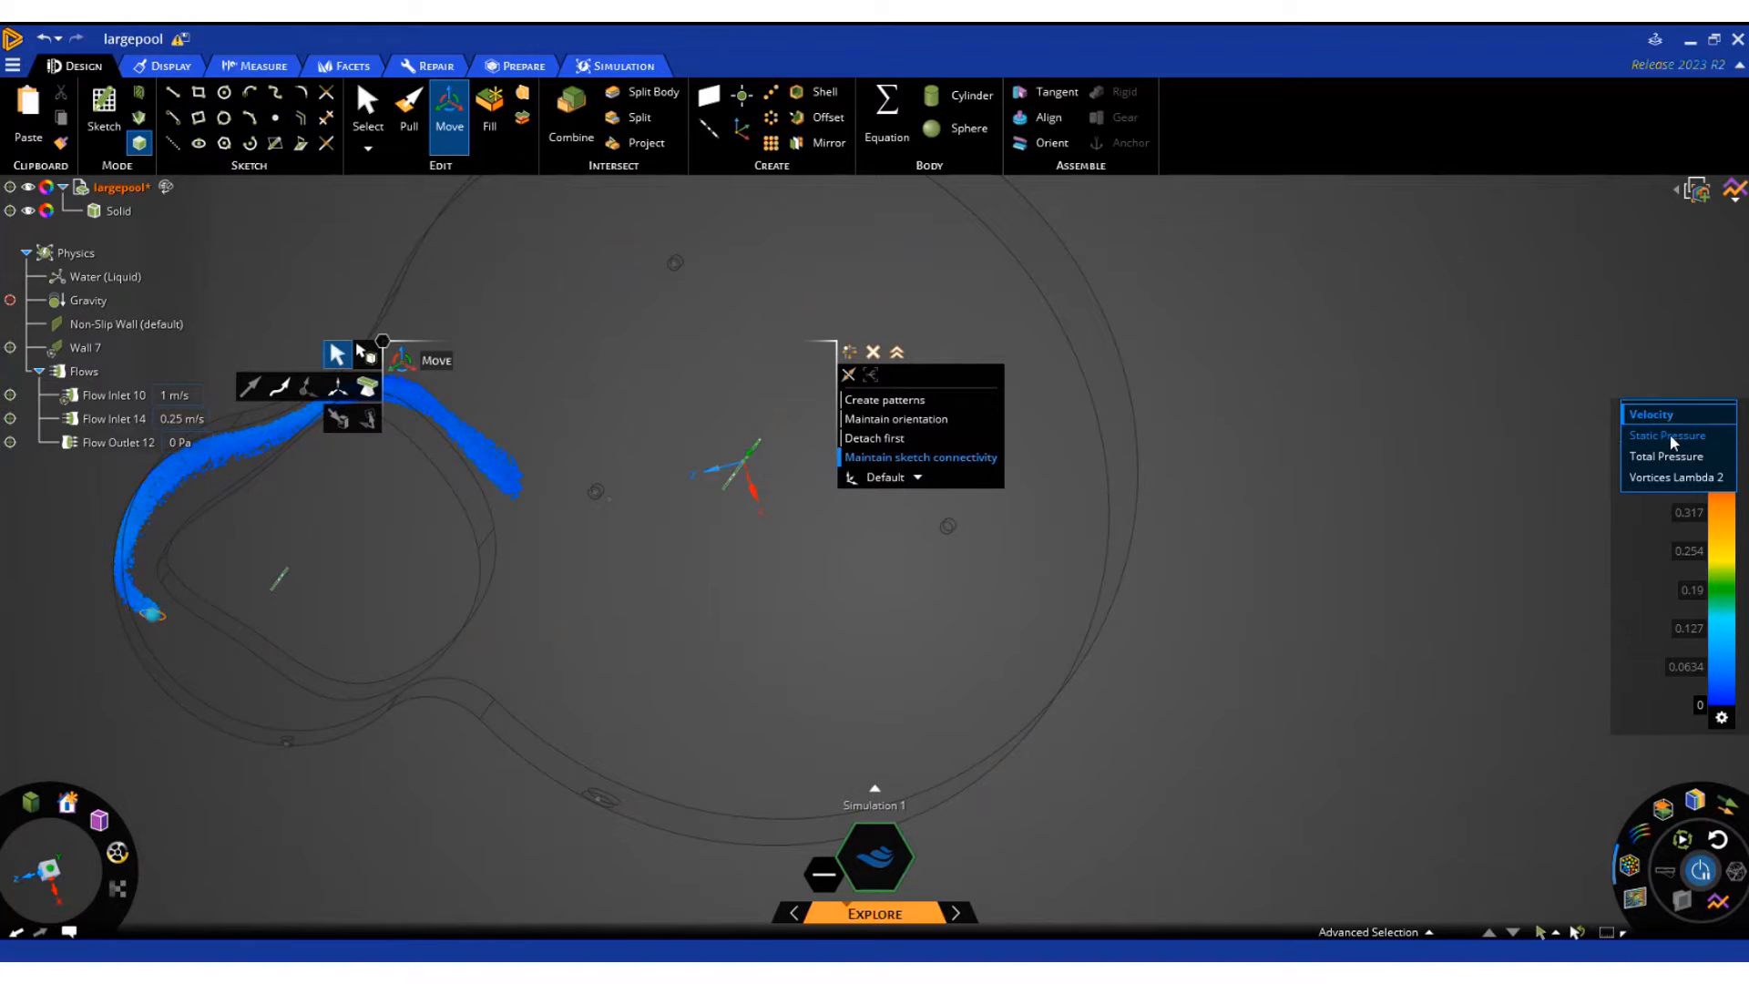
left_click(1670, 436)
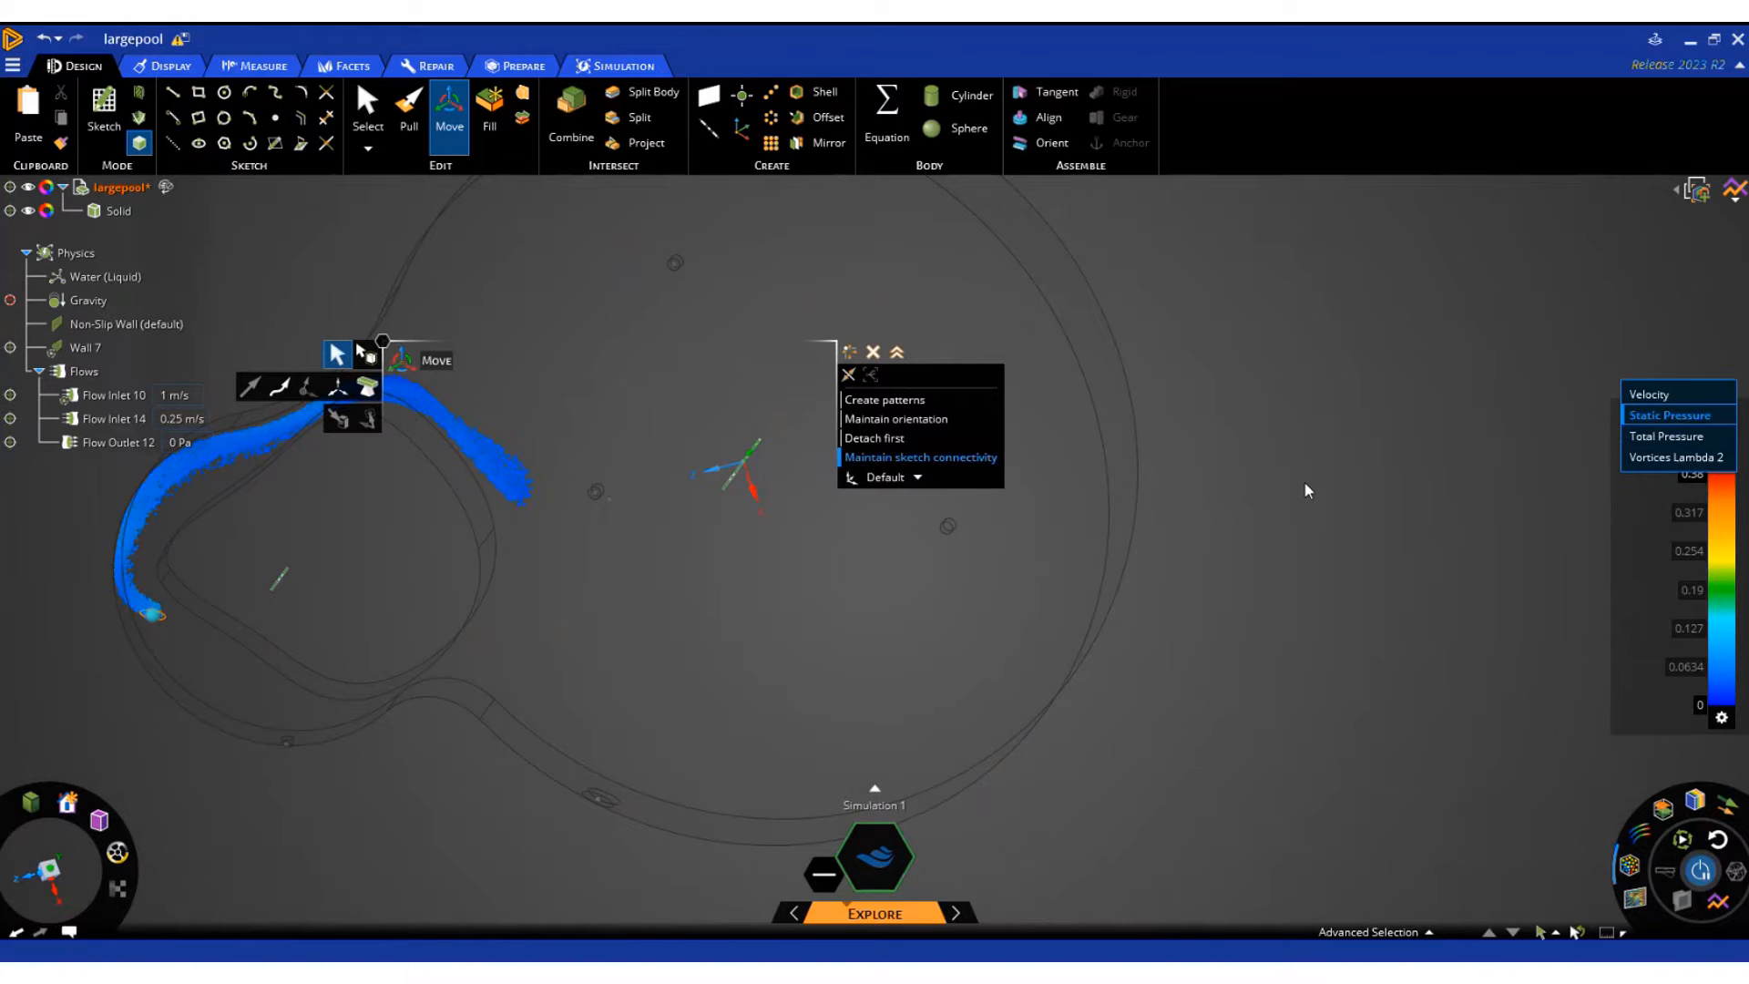
left_click(872, 352)
key("Escape")
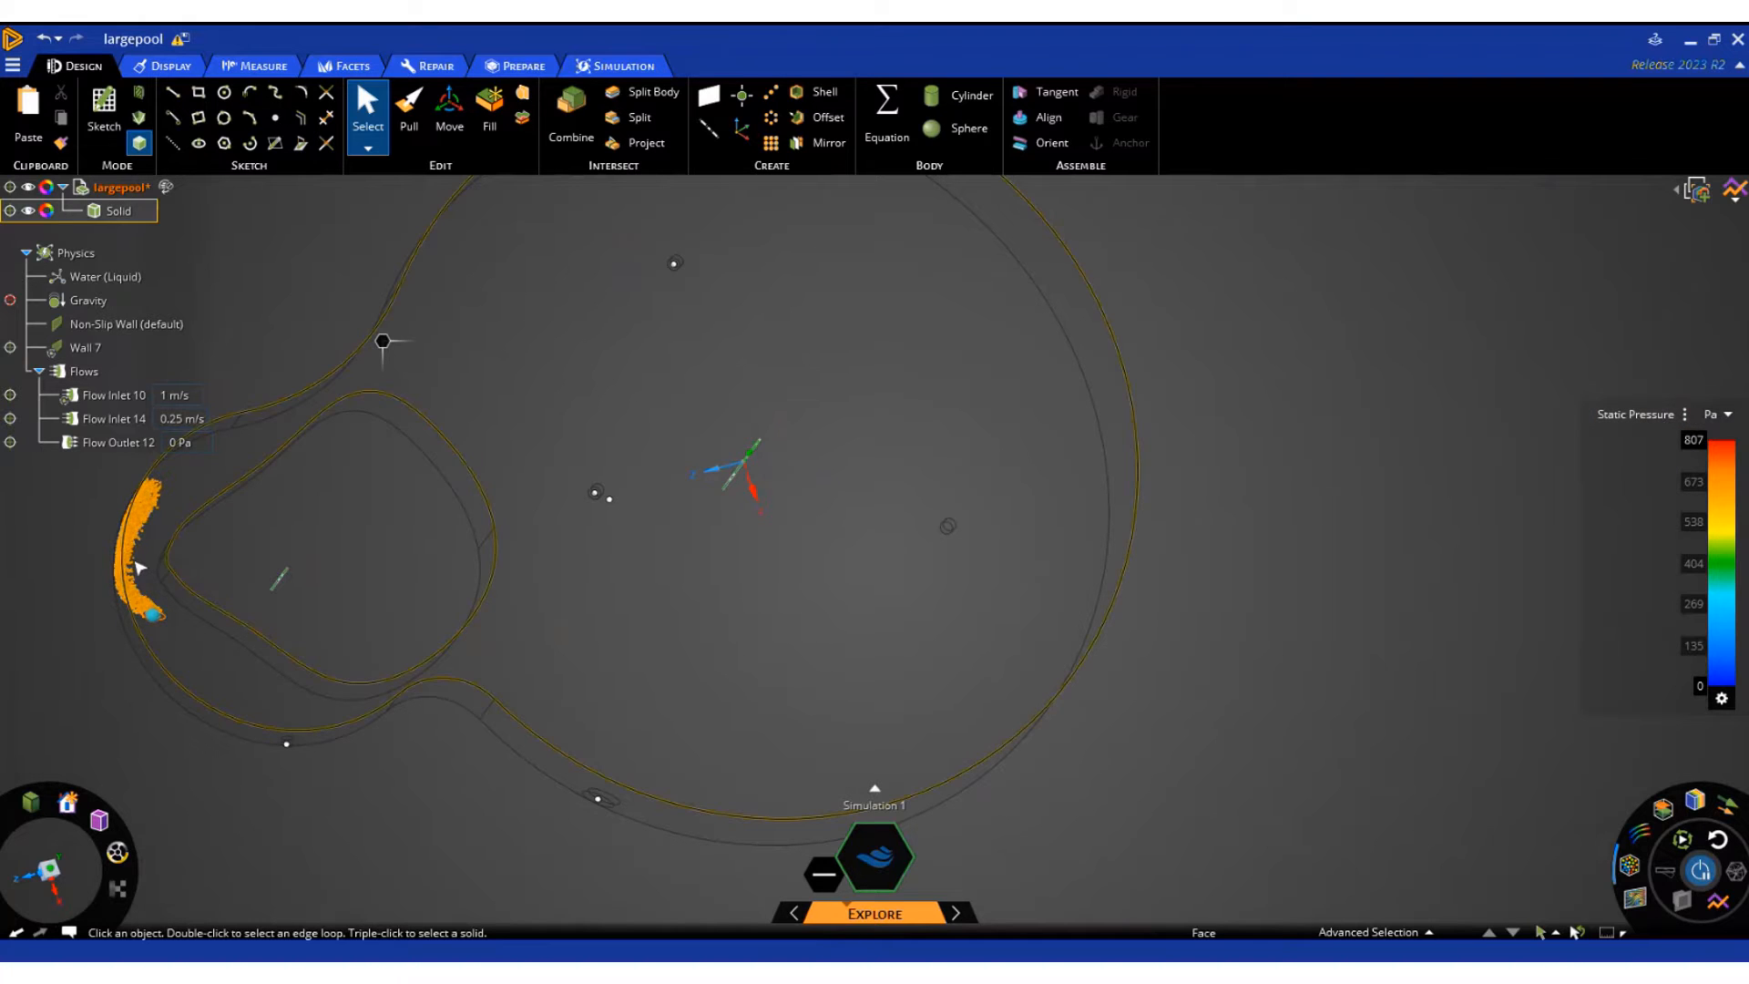
Replace the particles with a cross-section plane and shift it across the large pool to the large inlet
middle_click_drag(138, 568, 153, 670)
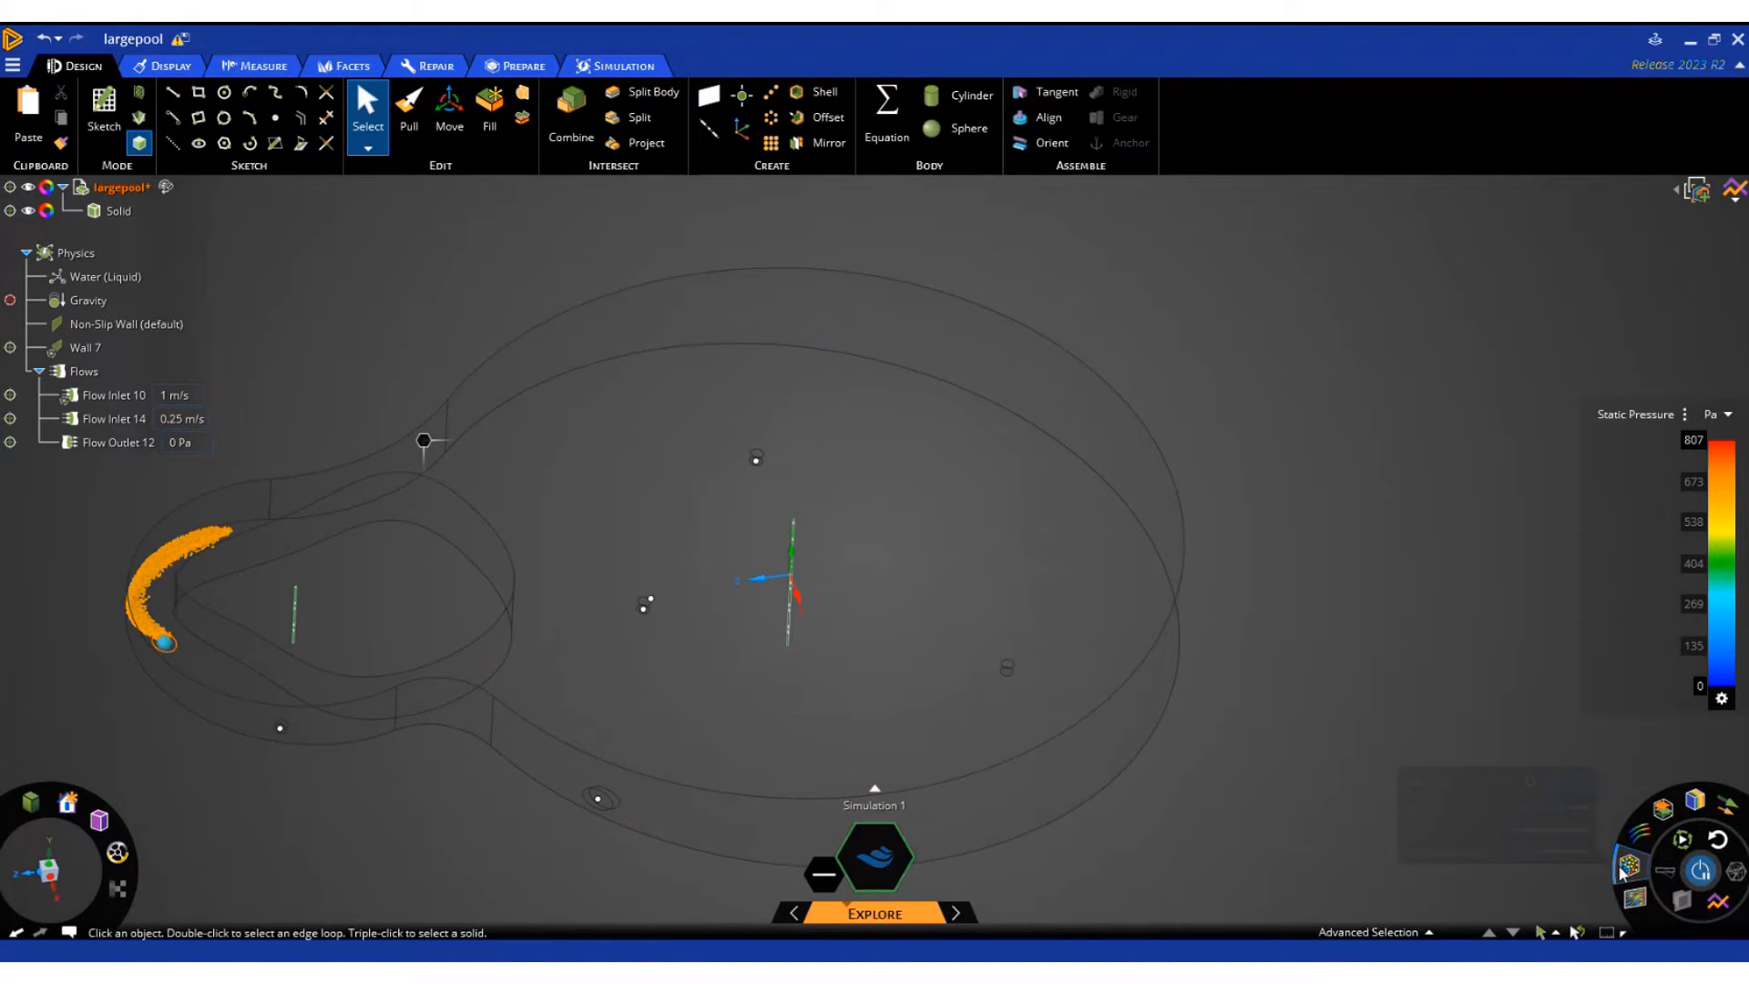
left_click(1621, 869)
left_click(1635, 900)
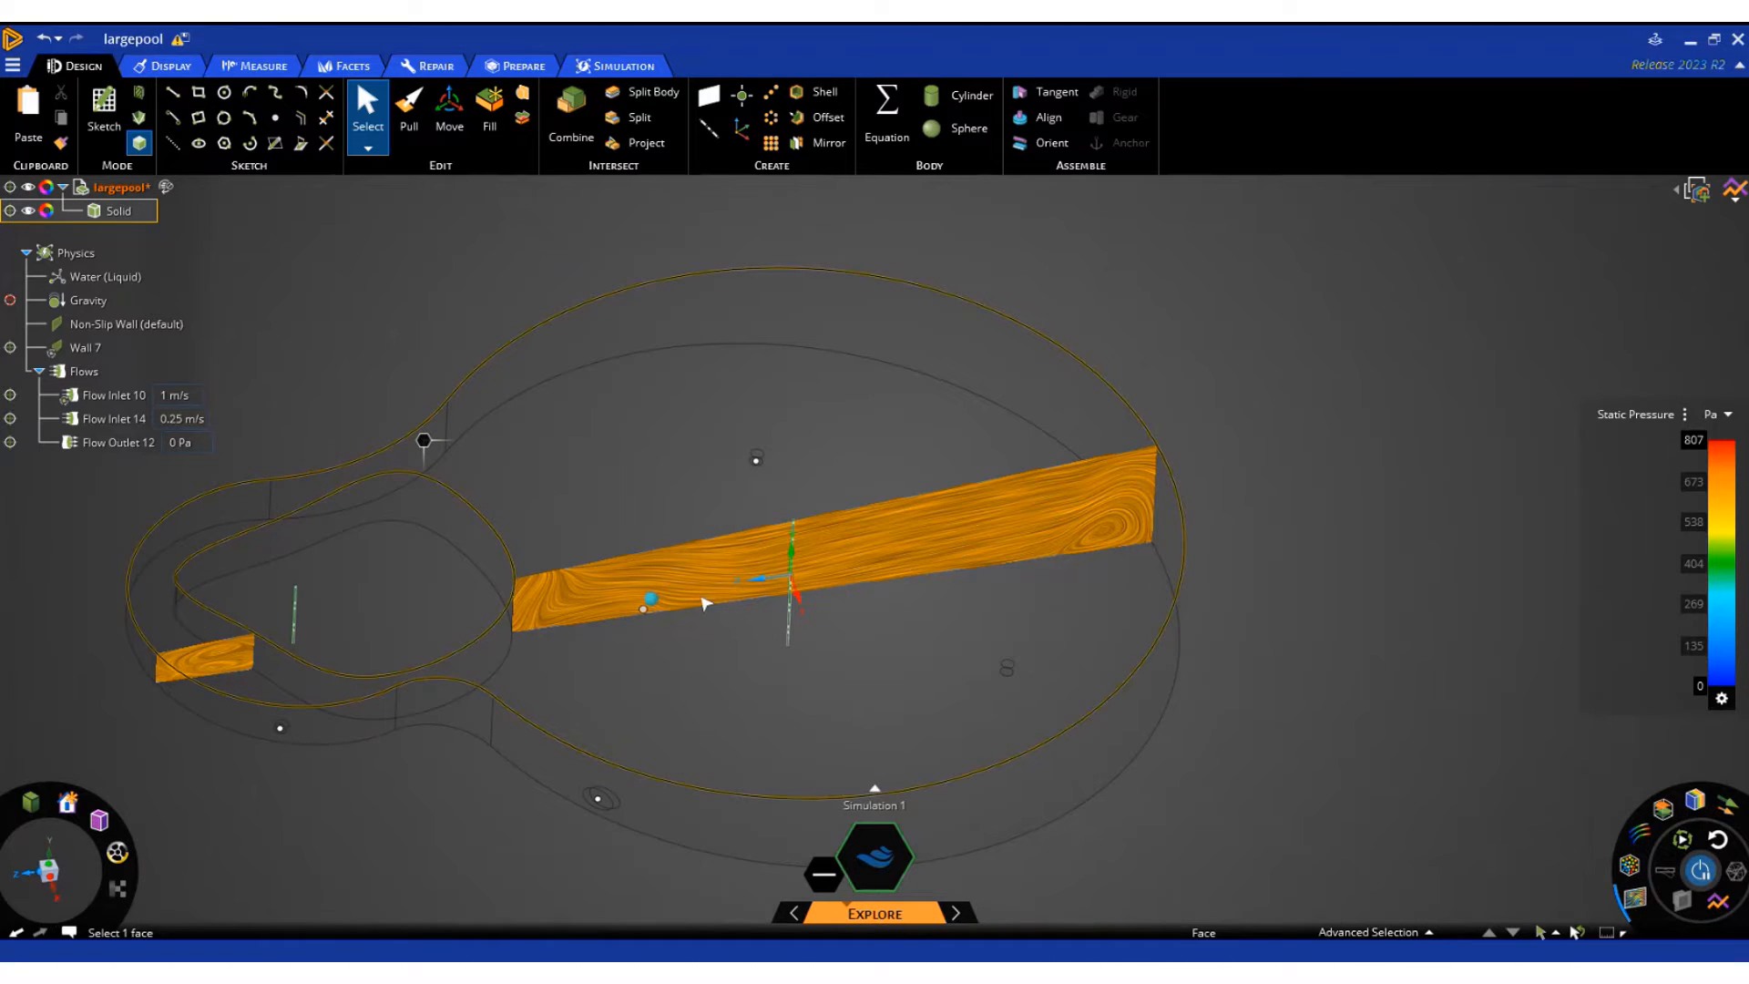
left_click(654, 592)
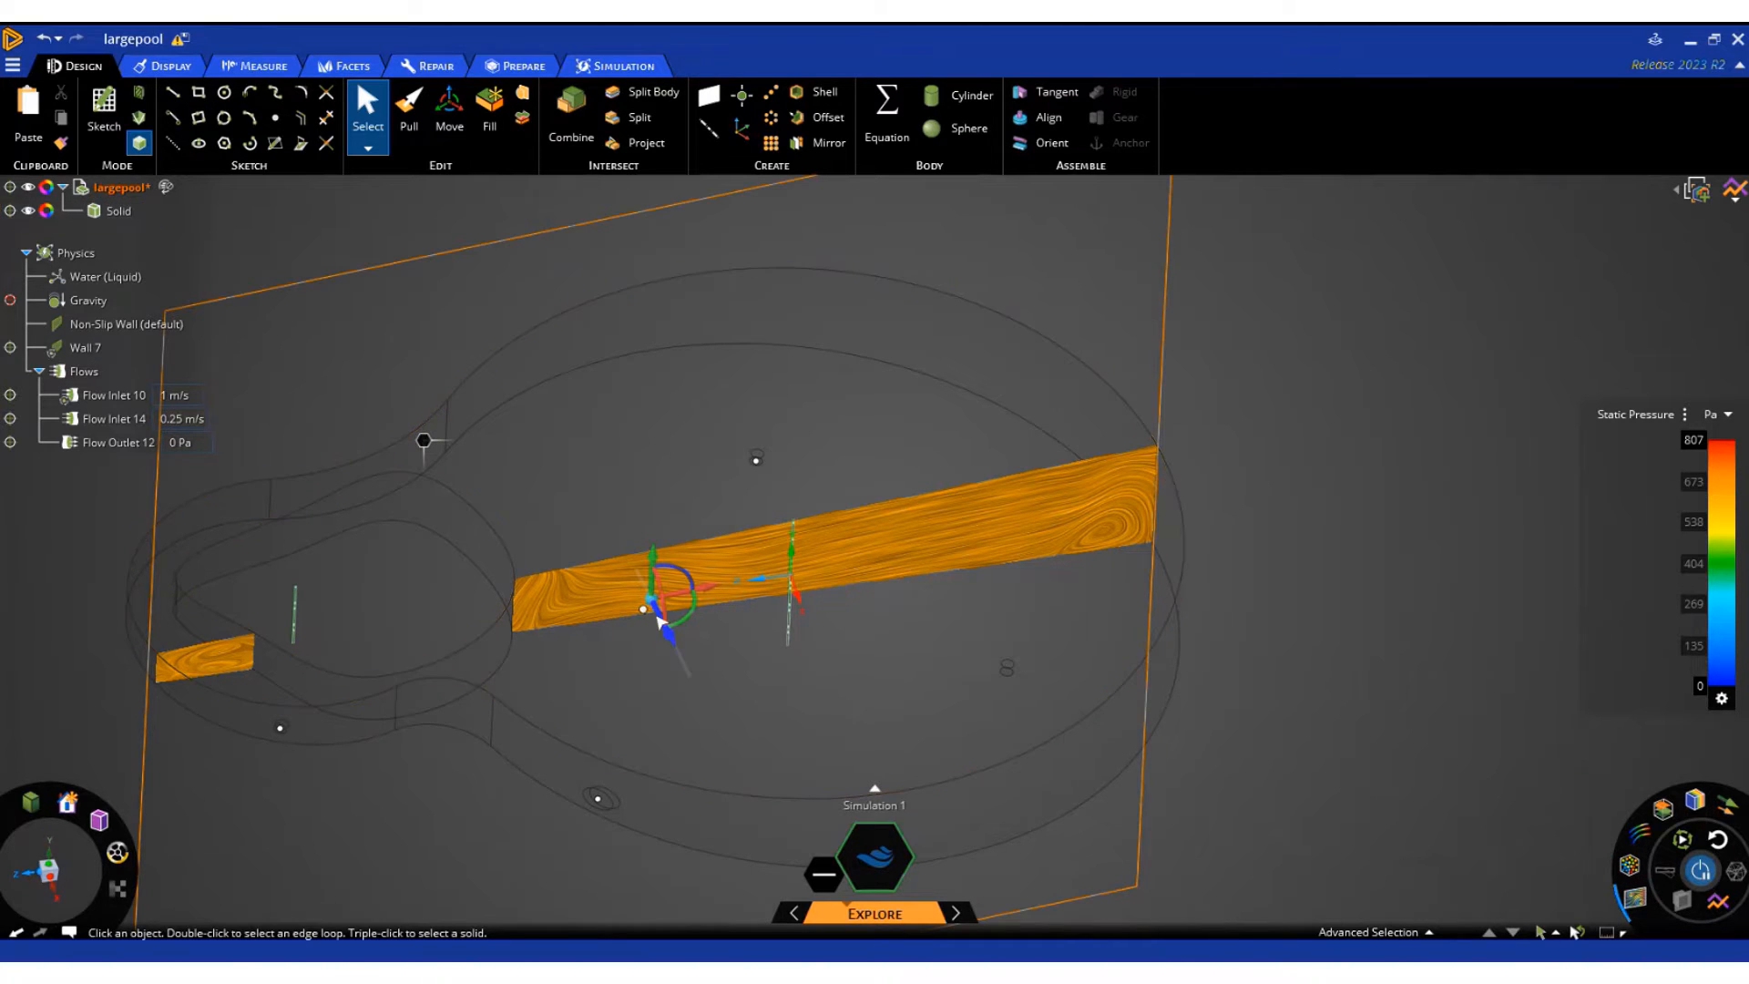
left_click_drag(656, 613, 735, 809)
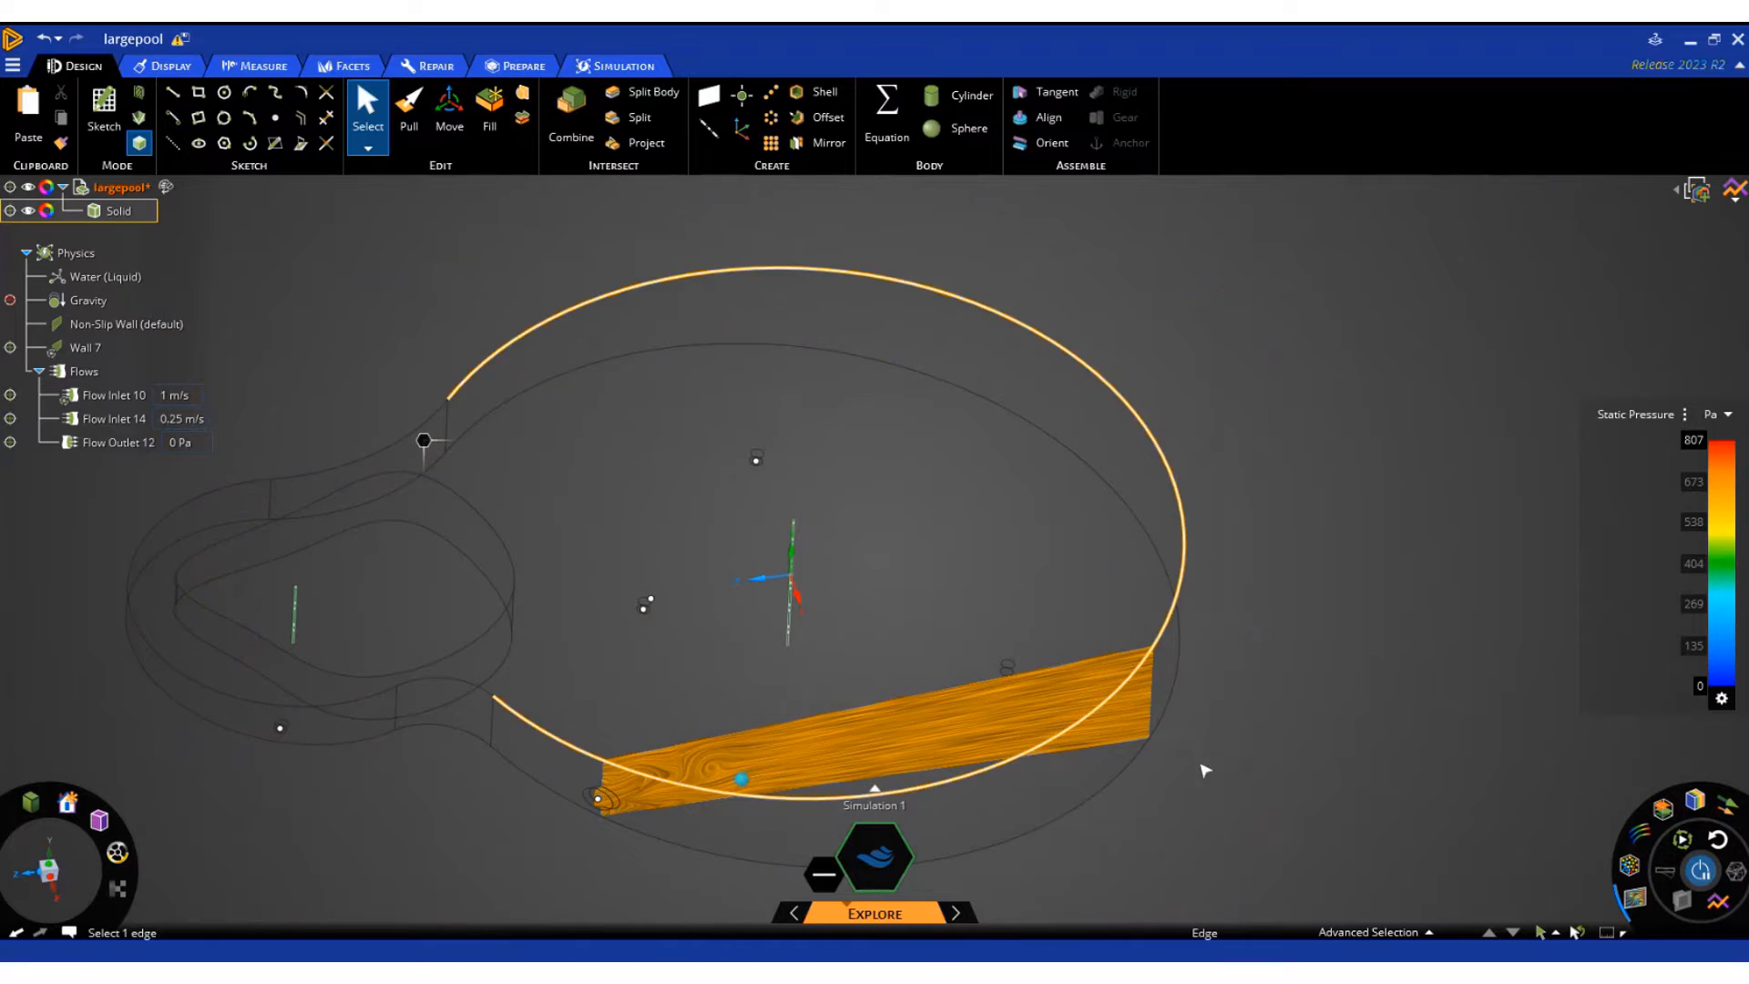
Display Total Pressure on the cross-section plane and shift the plane back to the middle of the large pool
left_click(1656, 415)
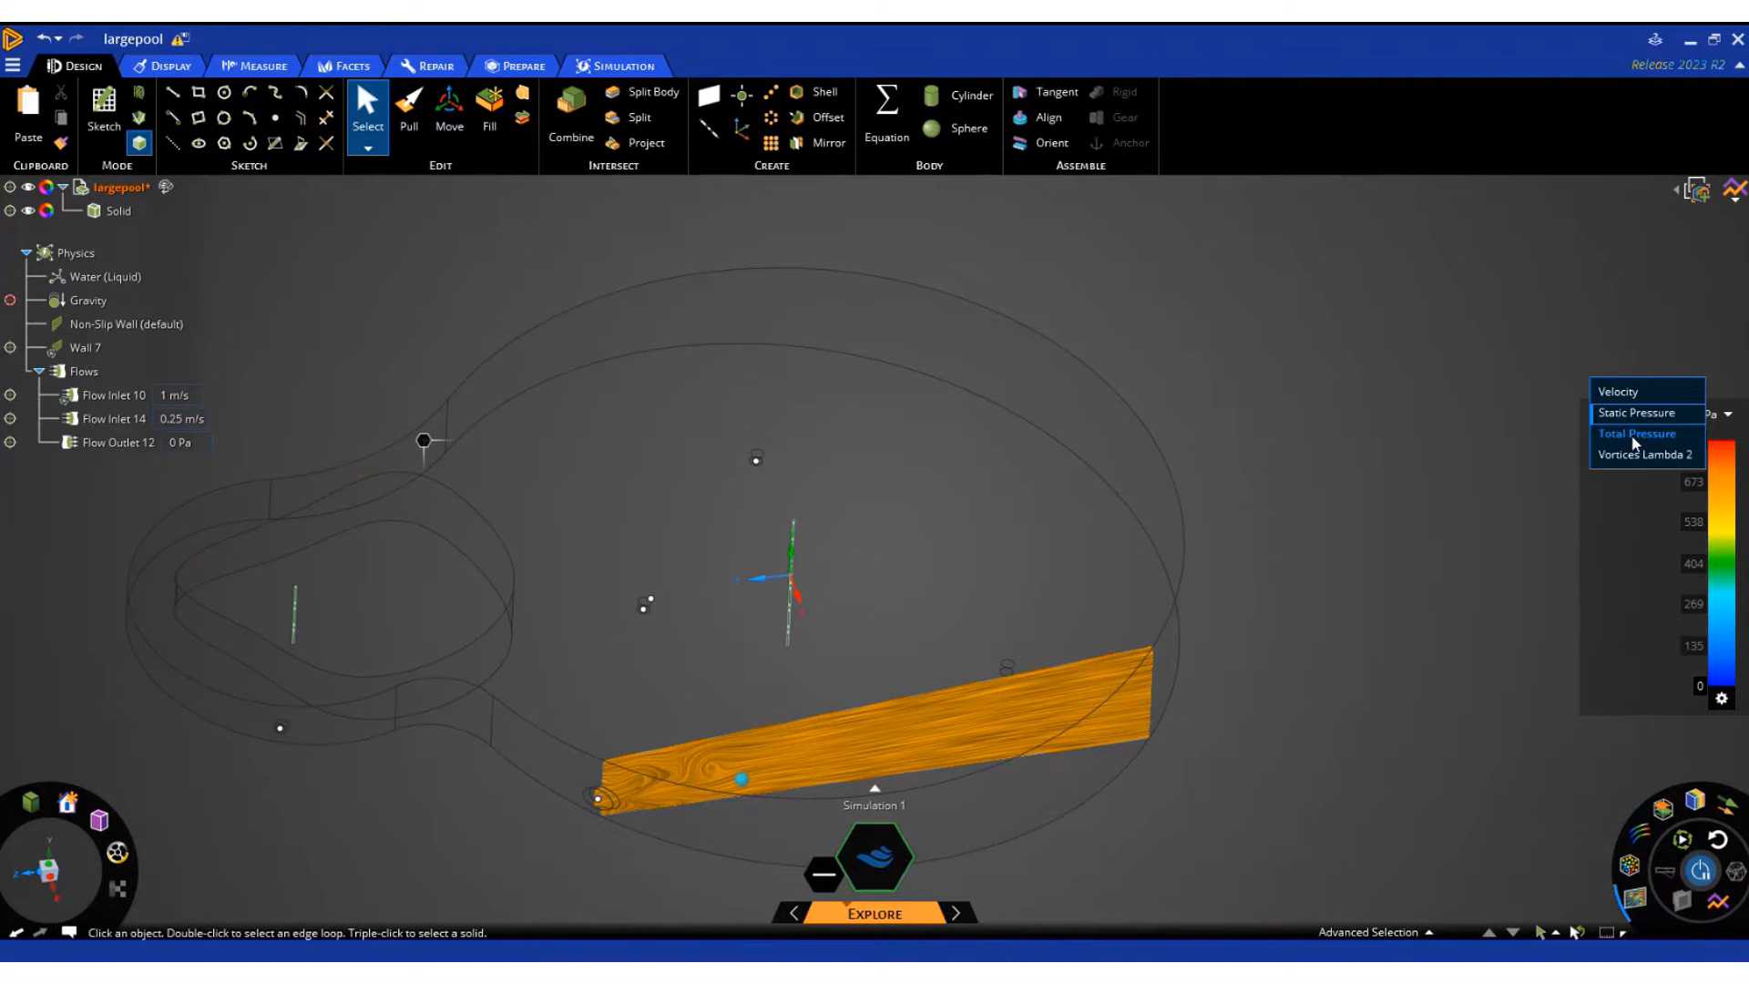
left_click(1635, 436)
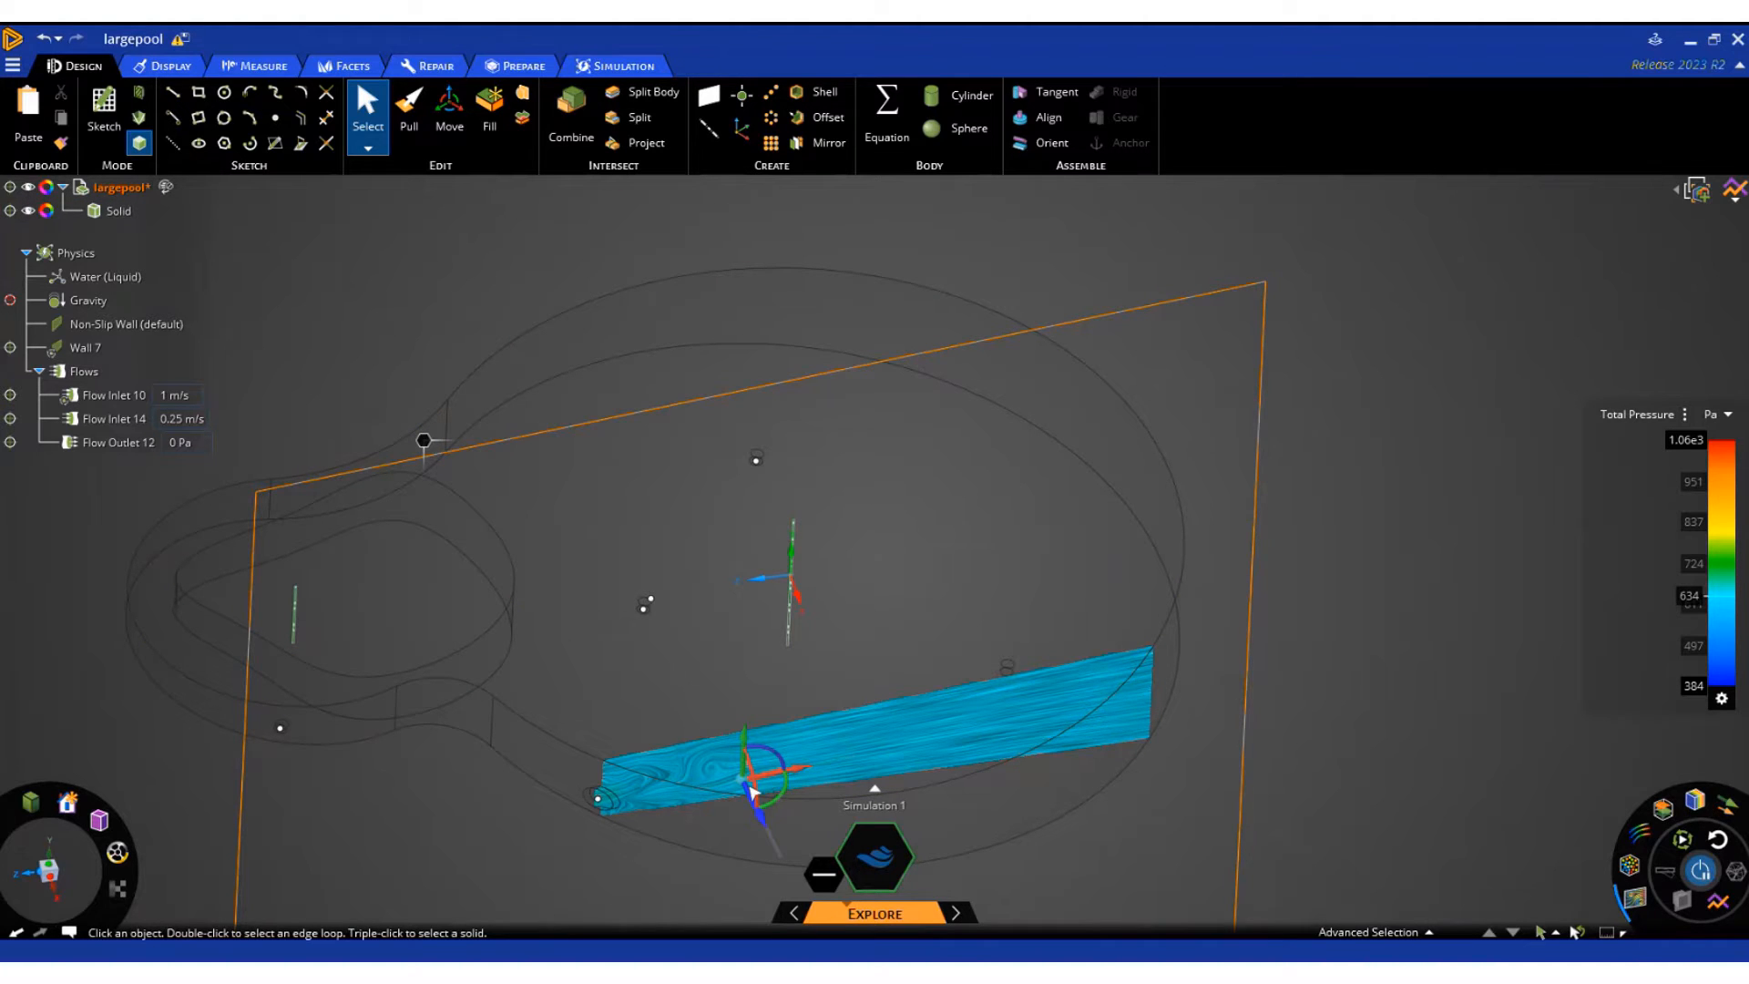
left_click_drag(752, 795, 645, 587)
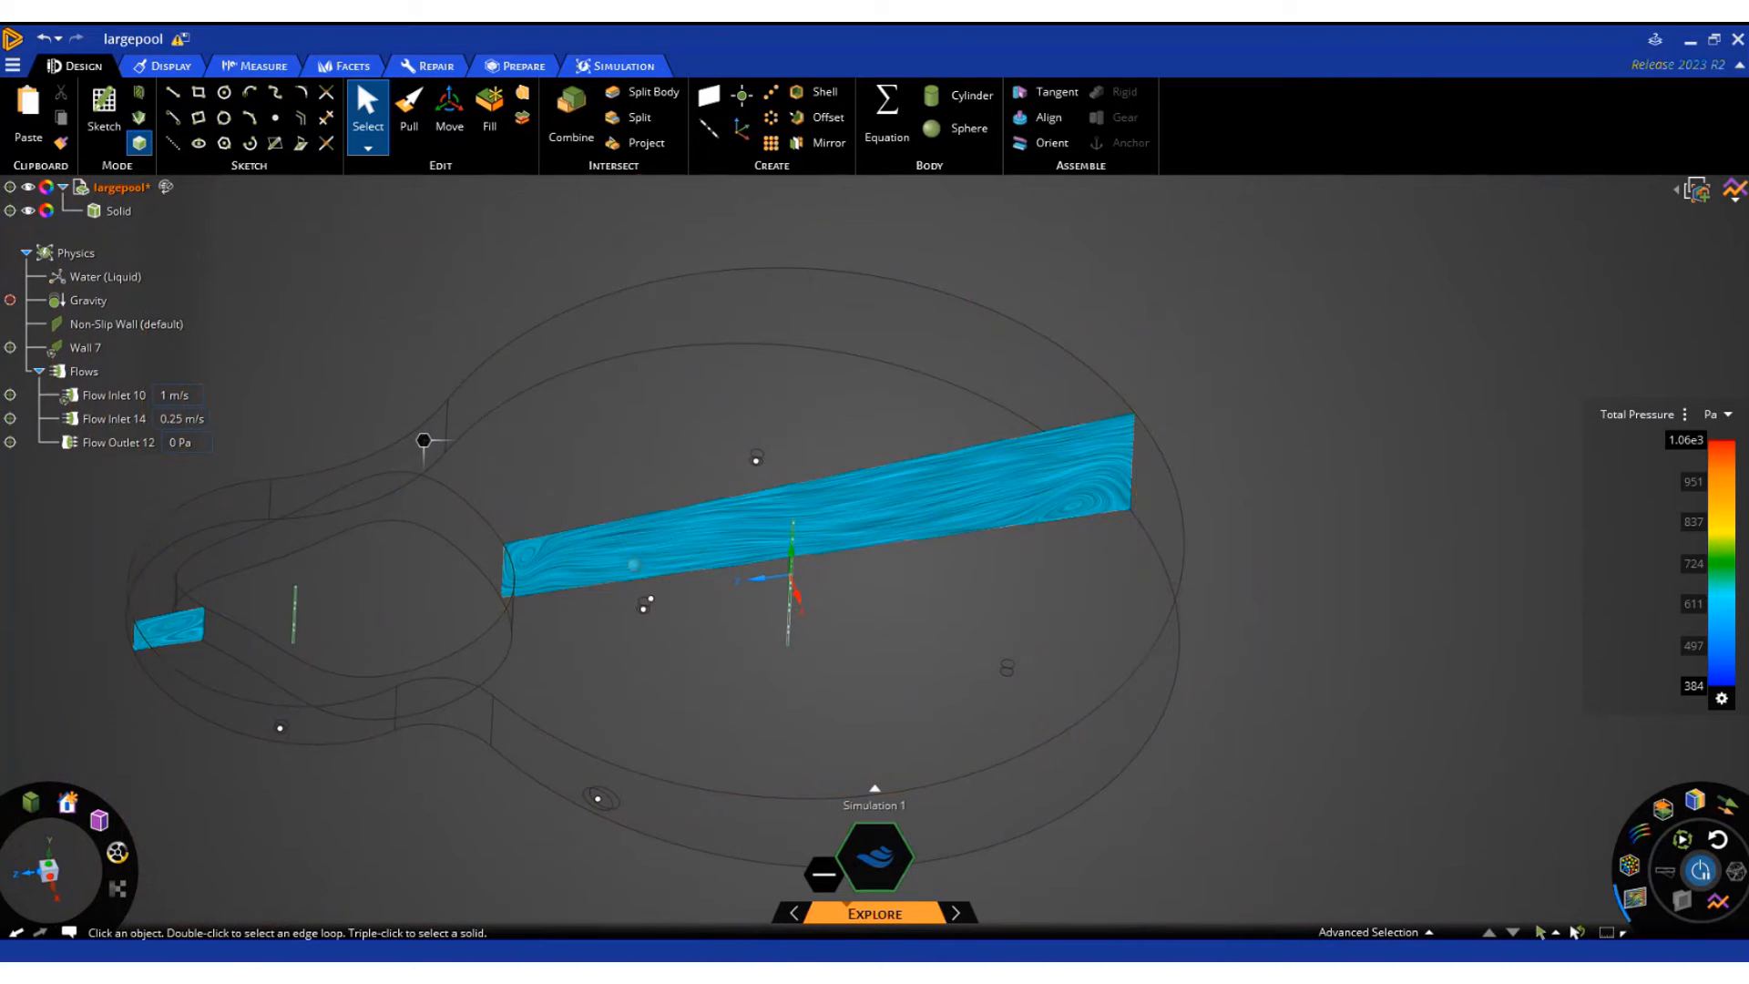
Switch the result shown on the cross-section plane to Velocity
left_click(1637, 414)
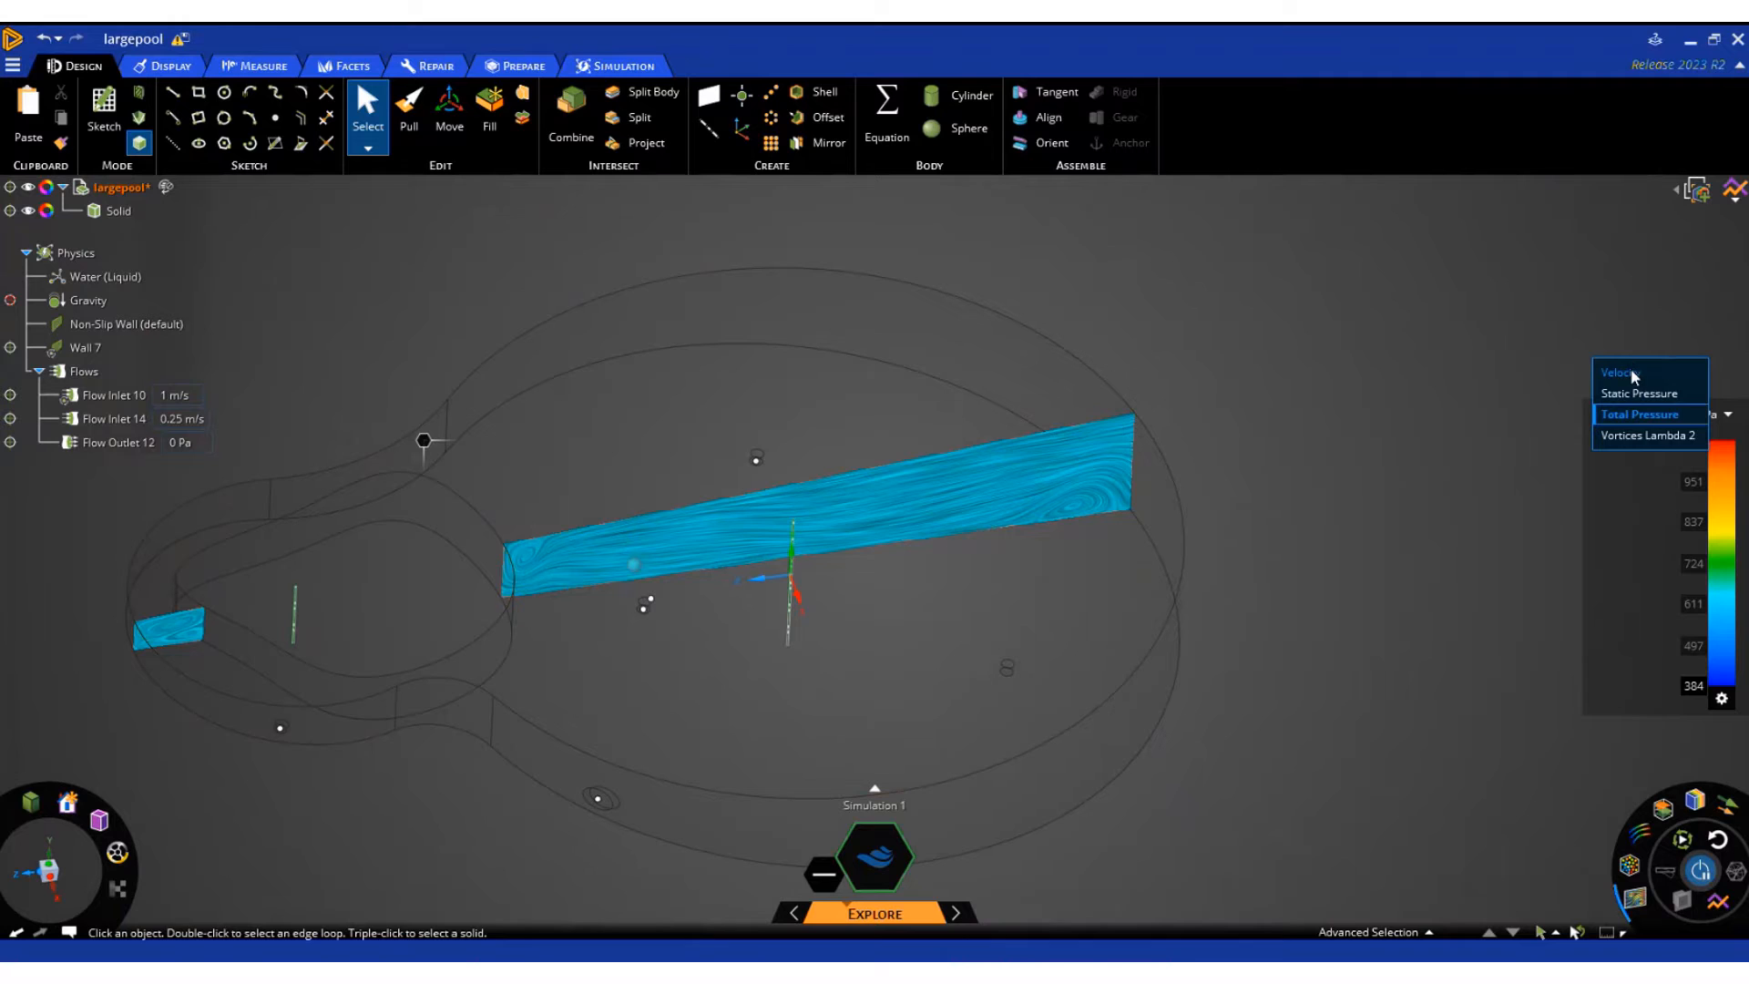
left_click(1631, 372)
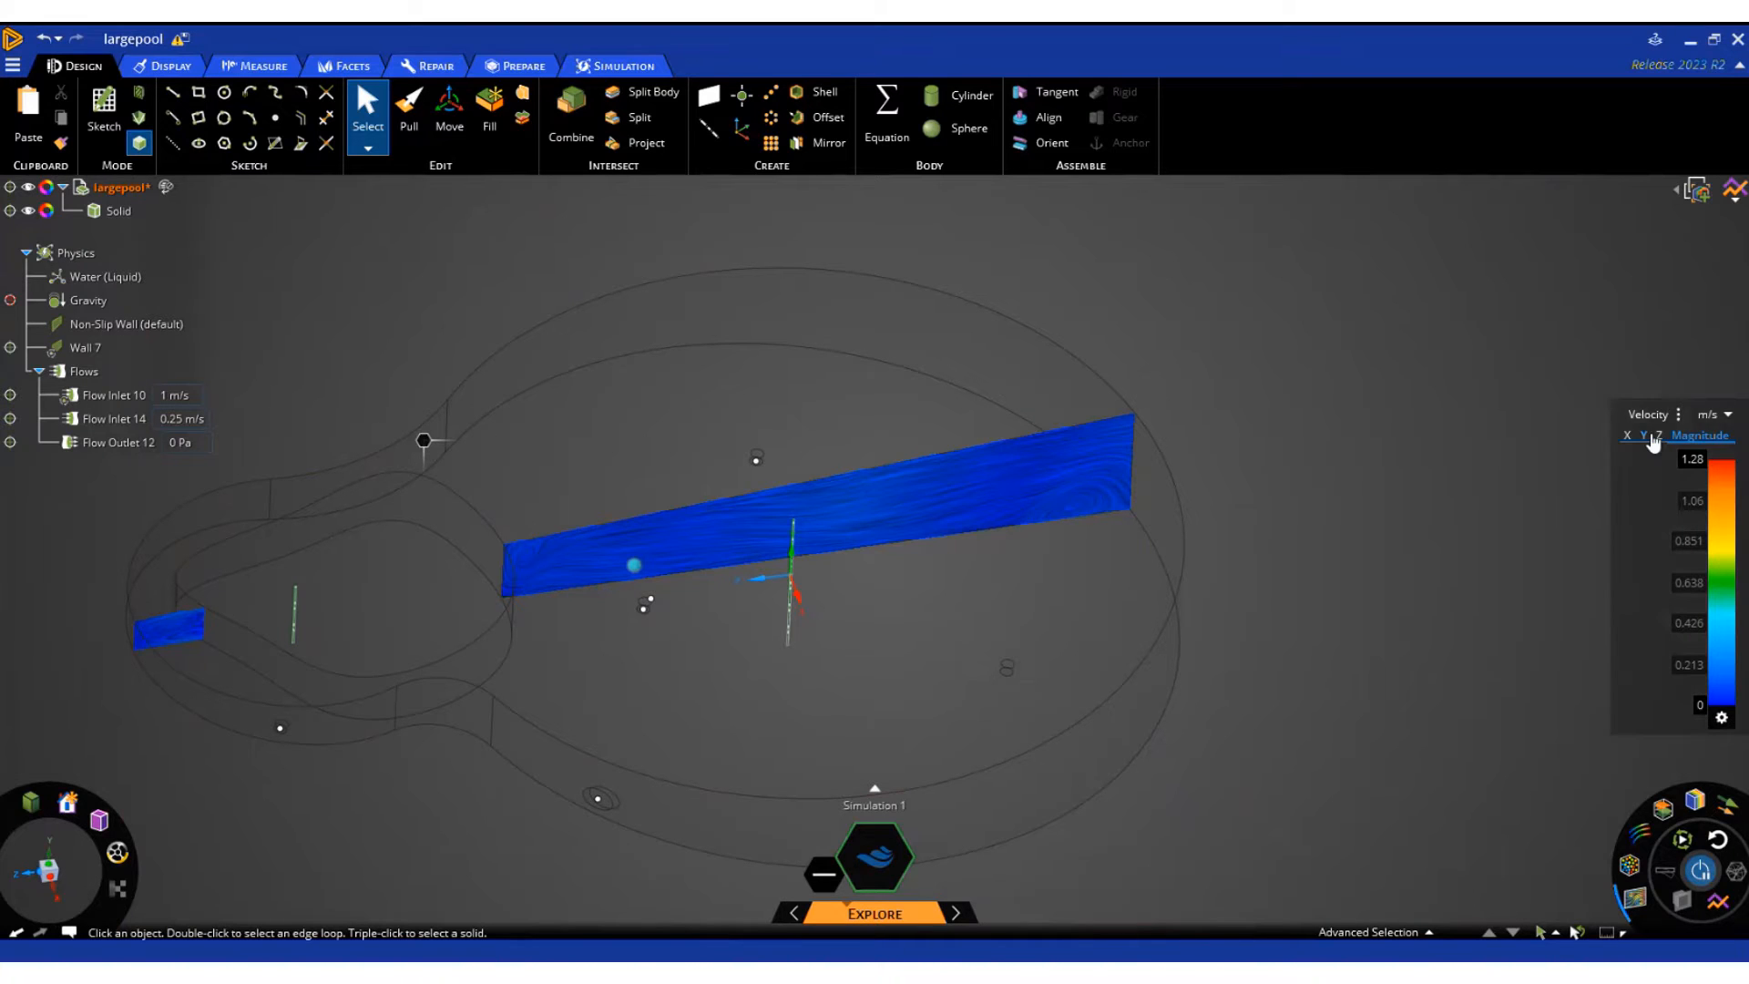
left_click(1653, 412)
left_click(1461, 419)
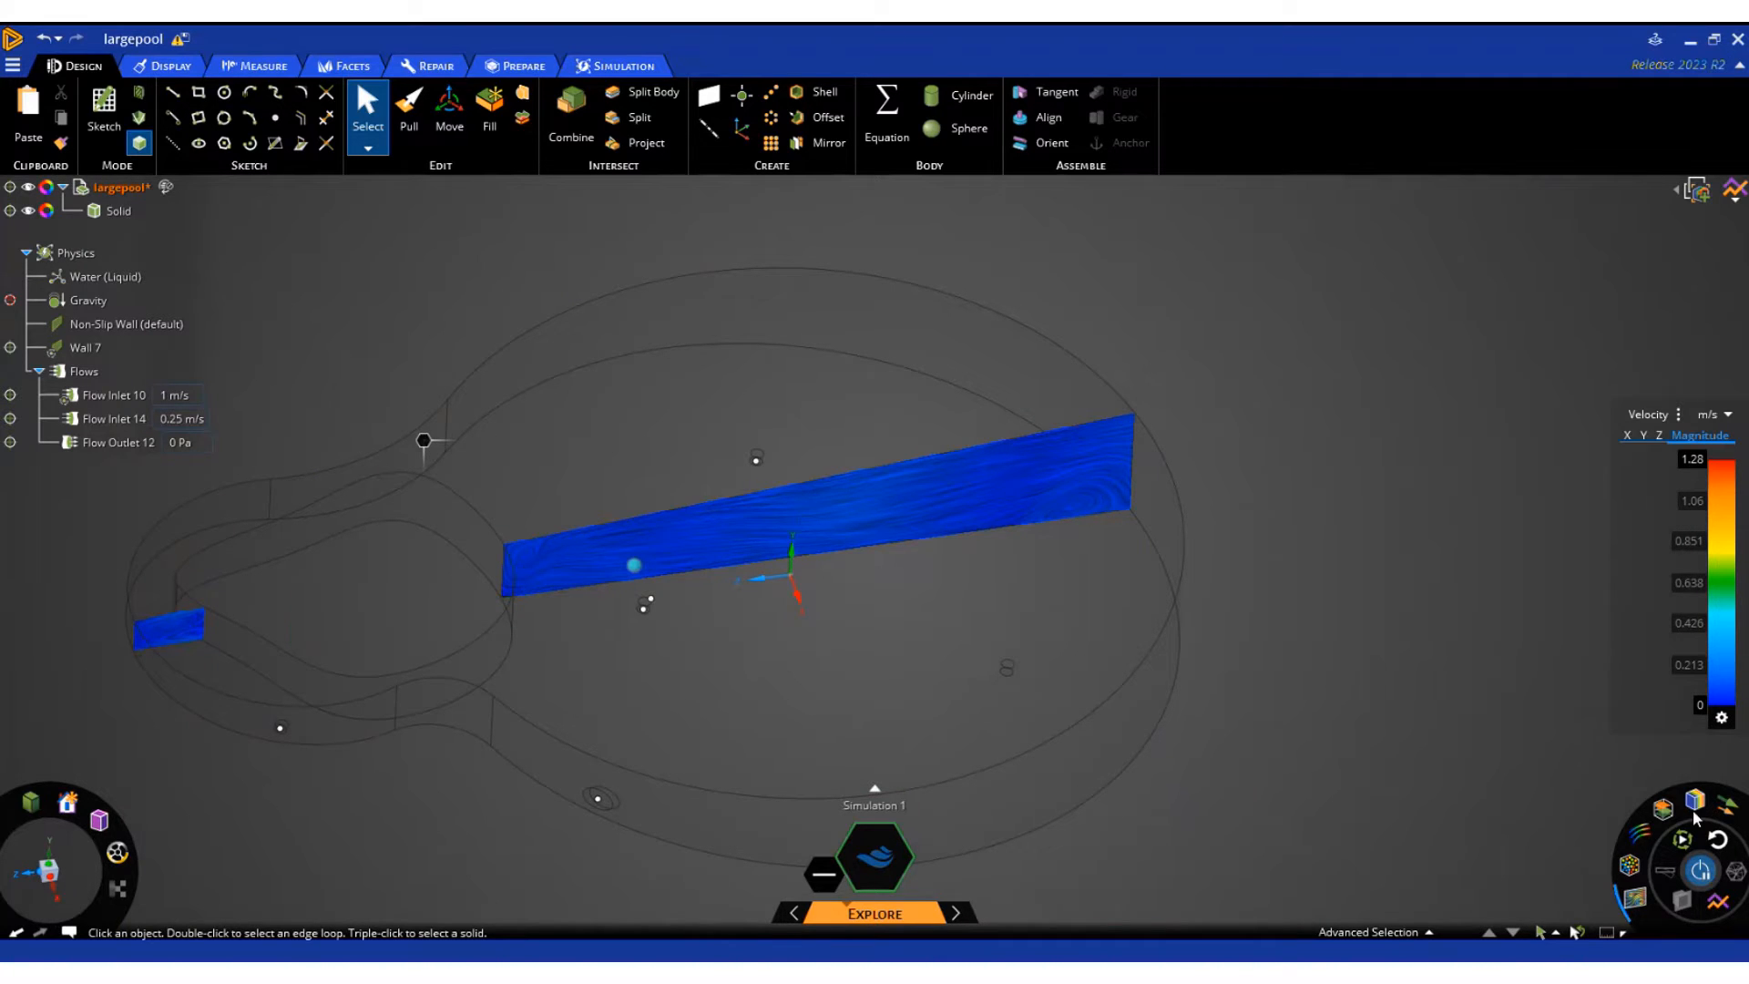
Display velocity contours with the location set to All Bodies and hide the cross-section plane
left_click(1708, 806)
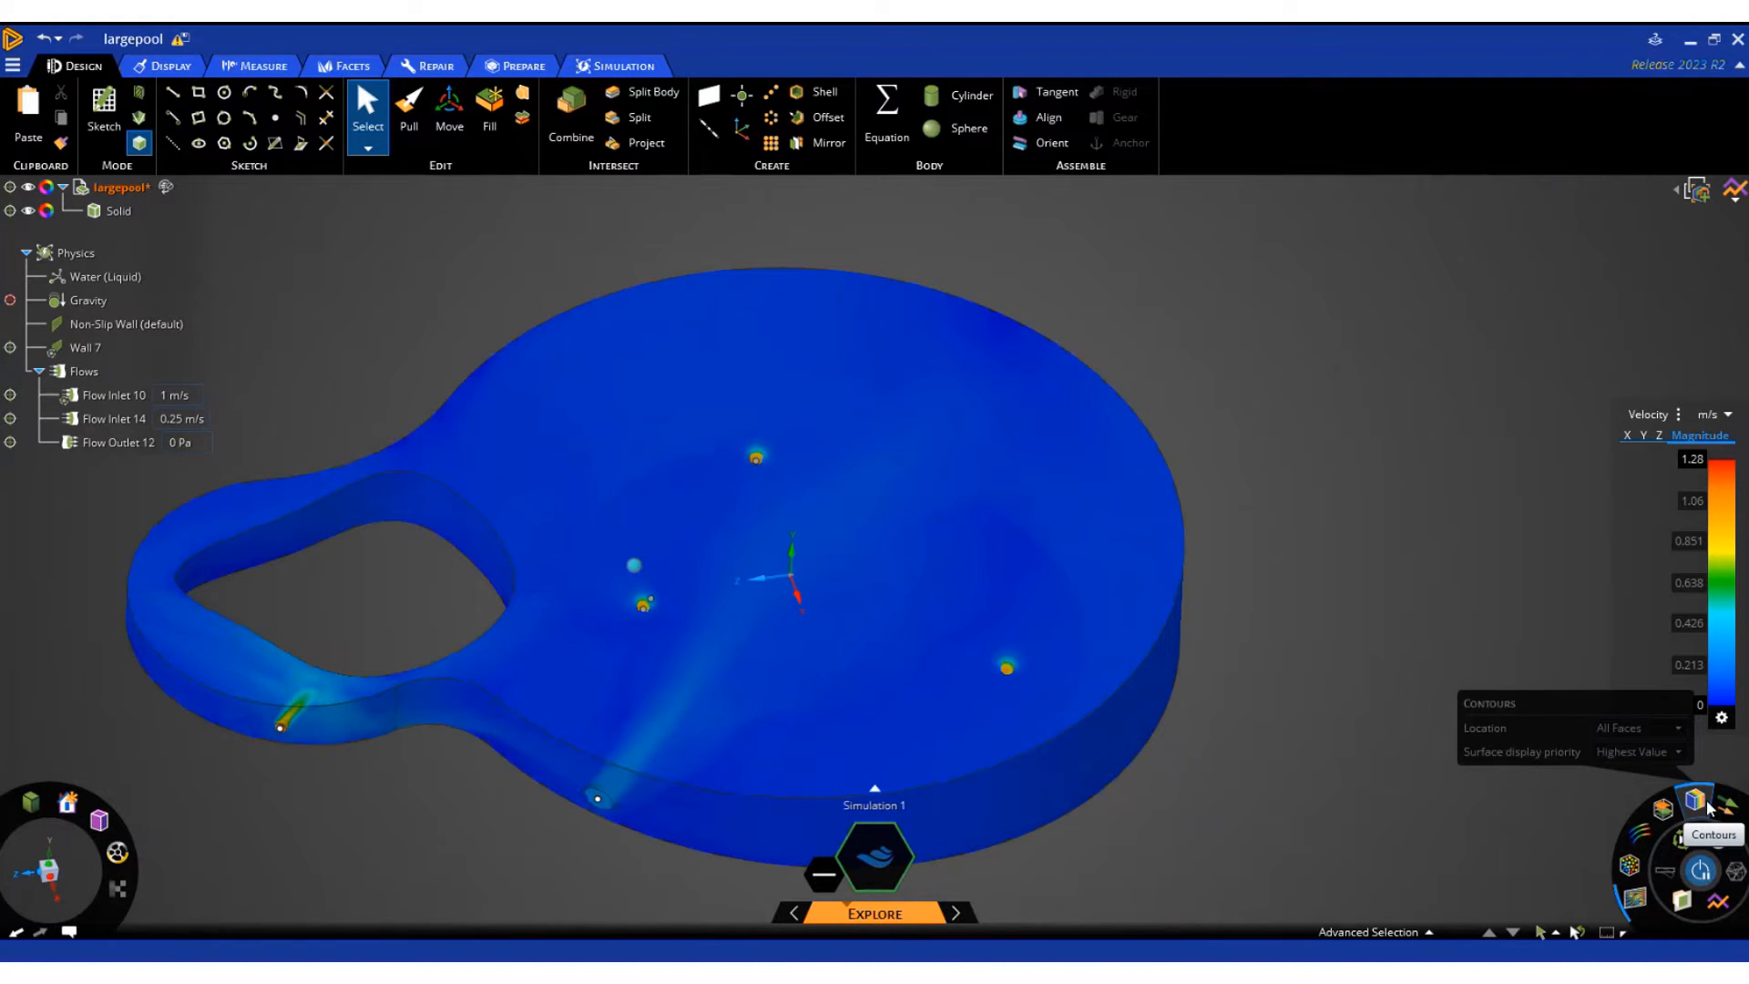
left_click(1677, 728)
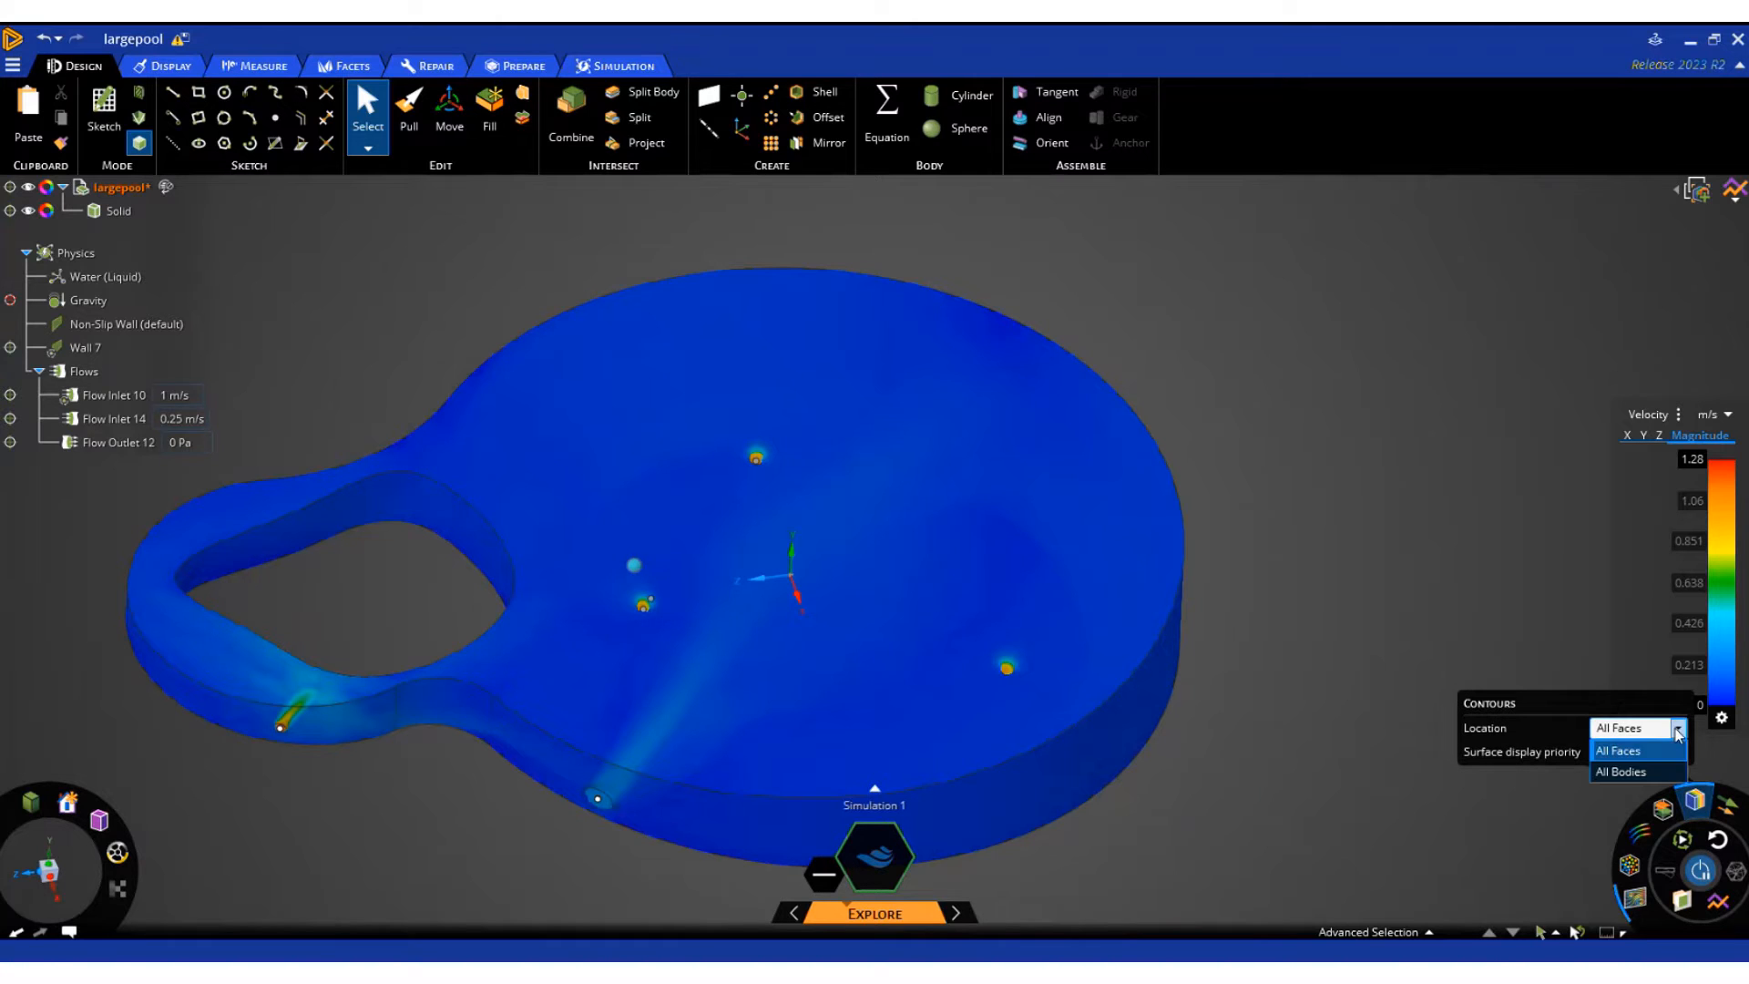
left_click(1625, 772)
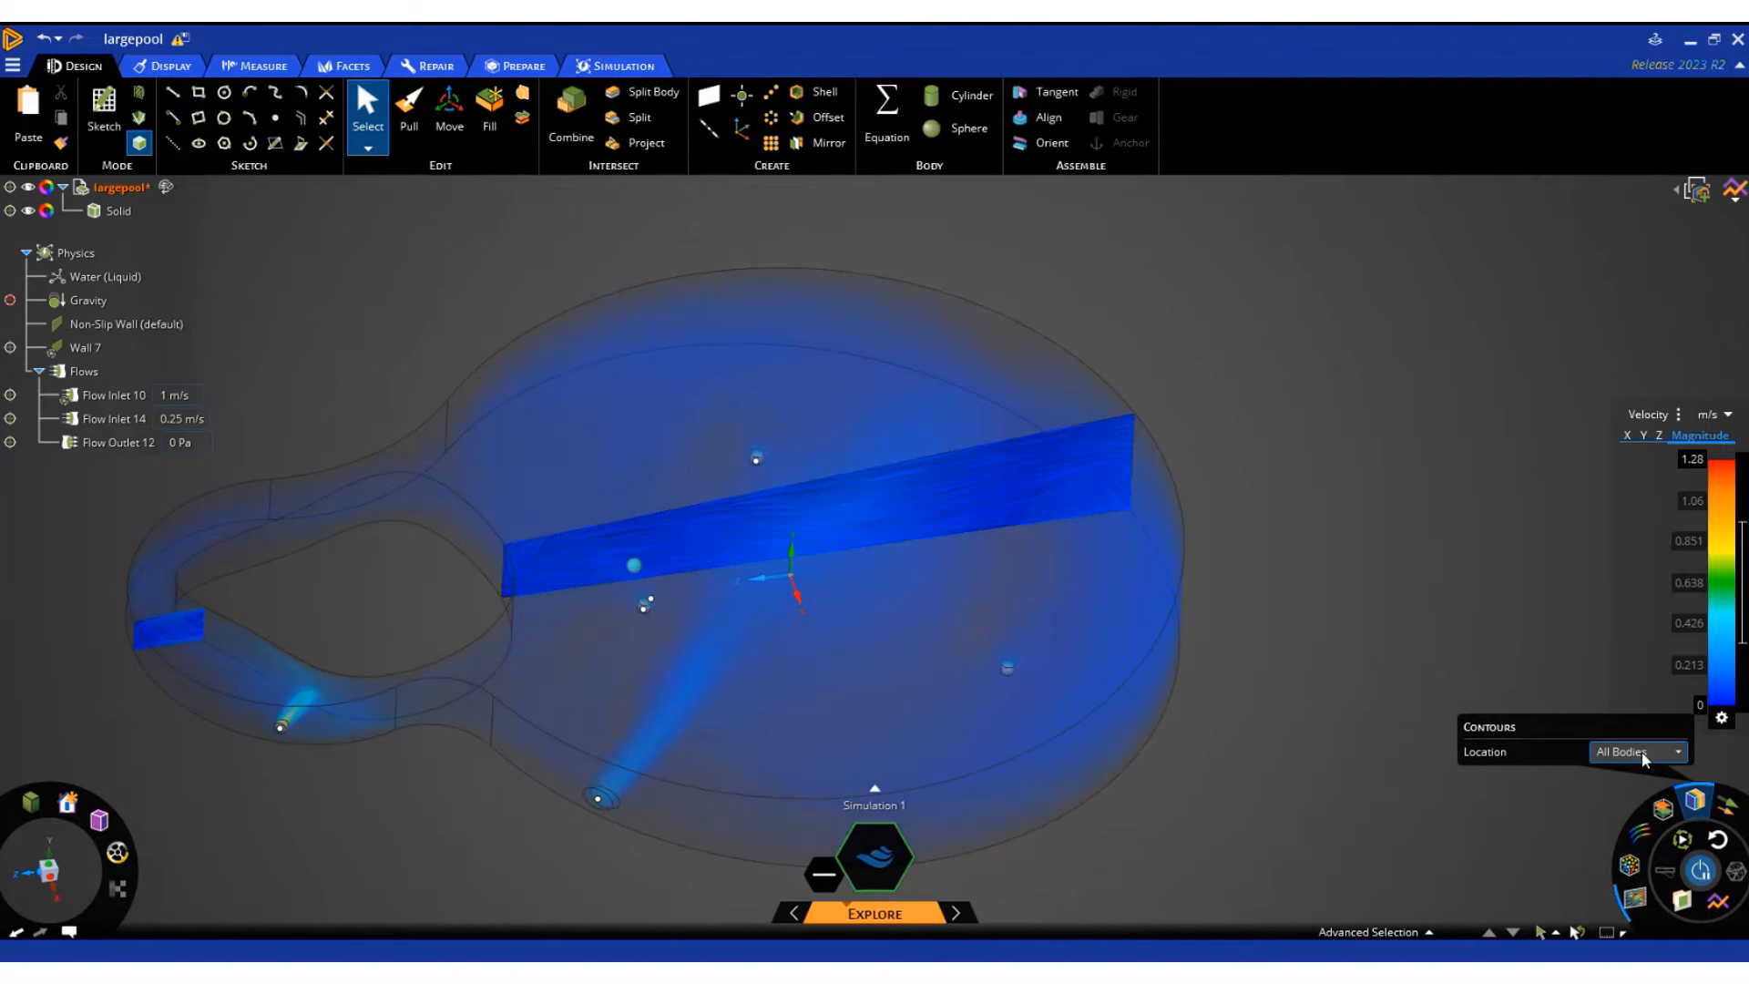
mouse_move(566, 736)
middle_mouse_down()
mouse_move(583, 715)
mouse_move(556, 640)
mouse_move(573, 763)
middle_mouse_up()
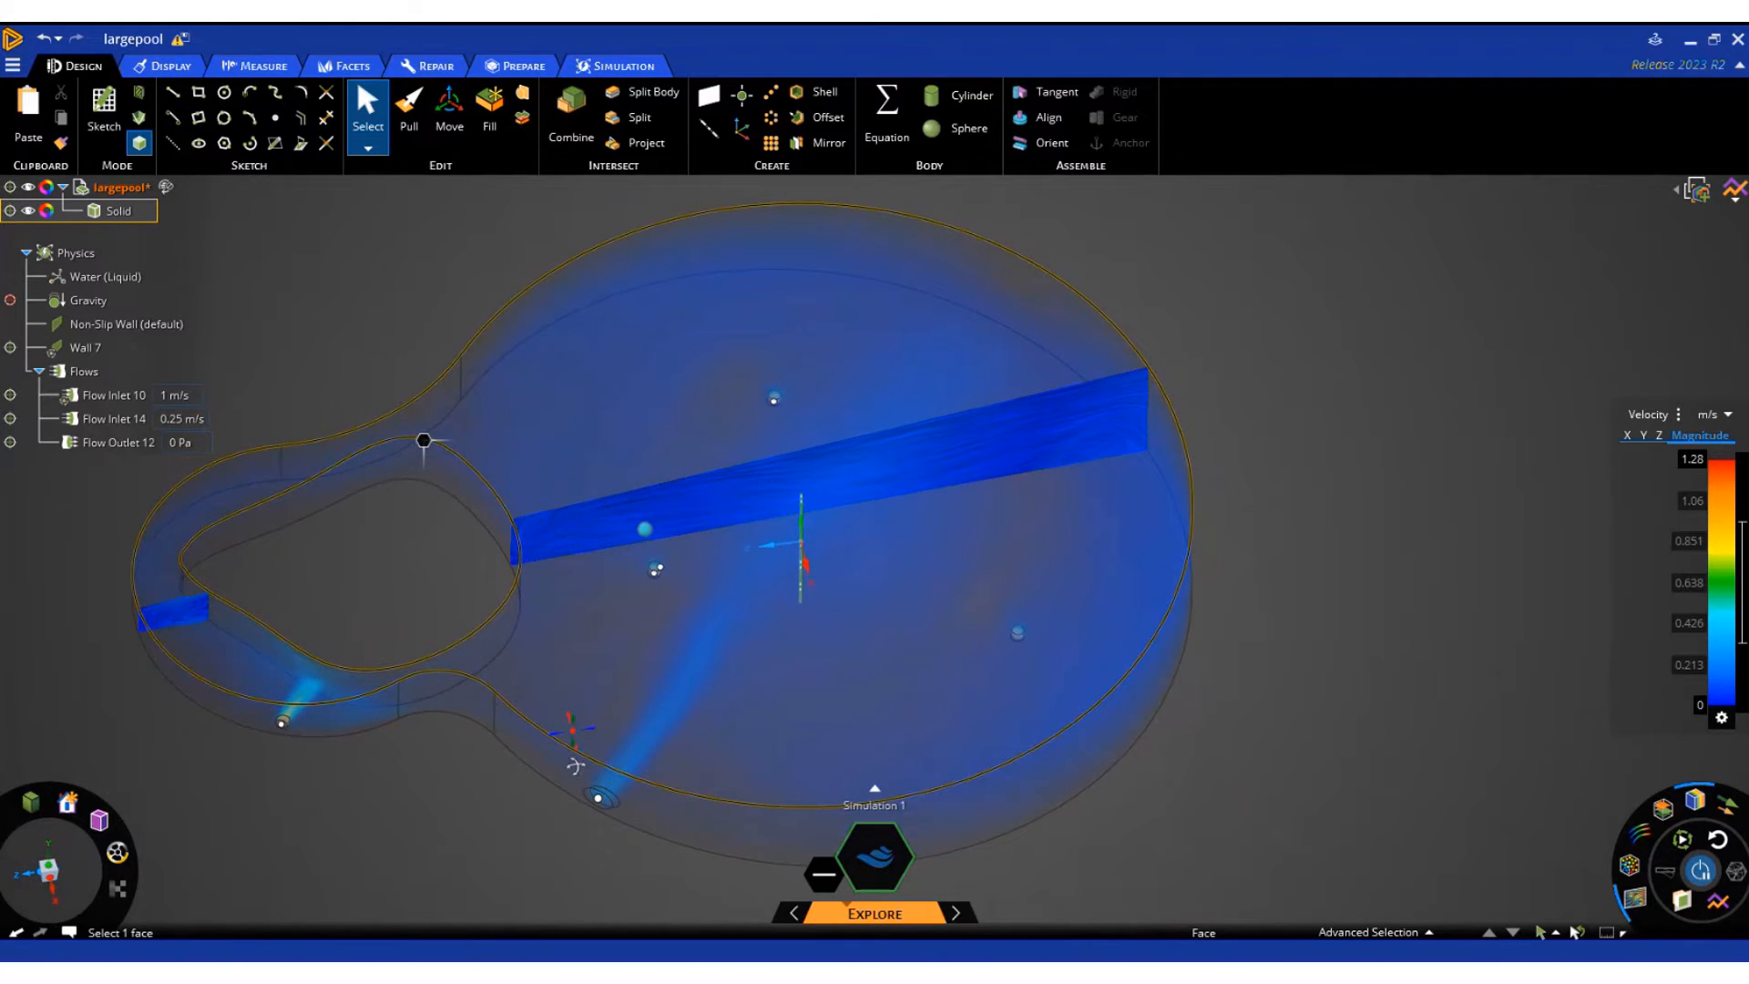
scroll(629, 613, "down", 3)
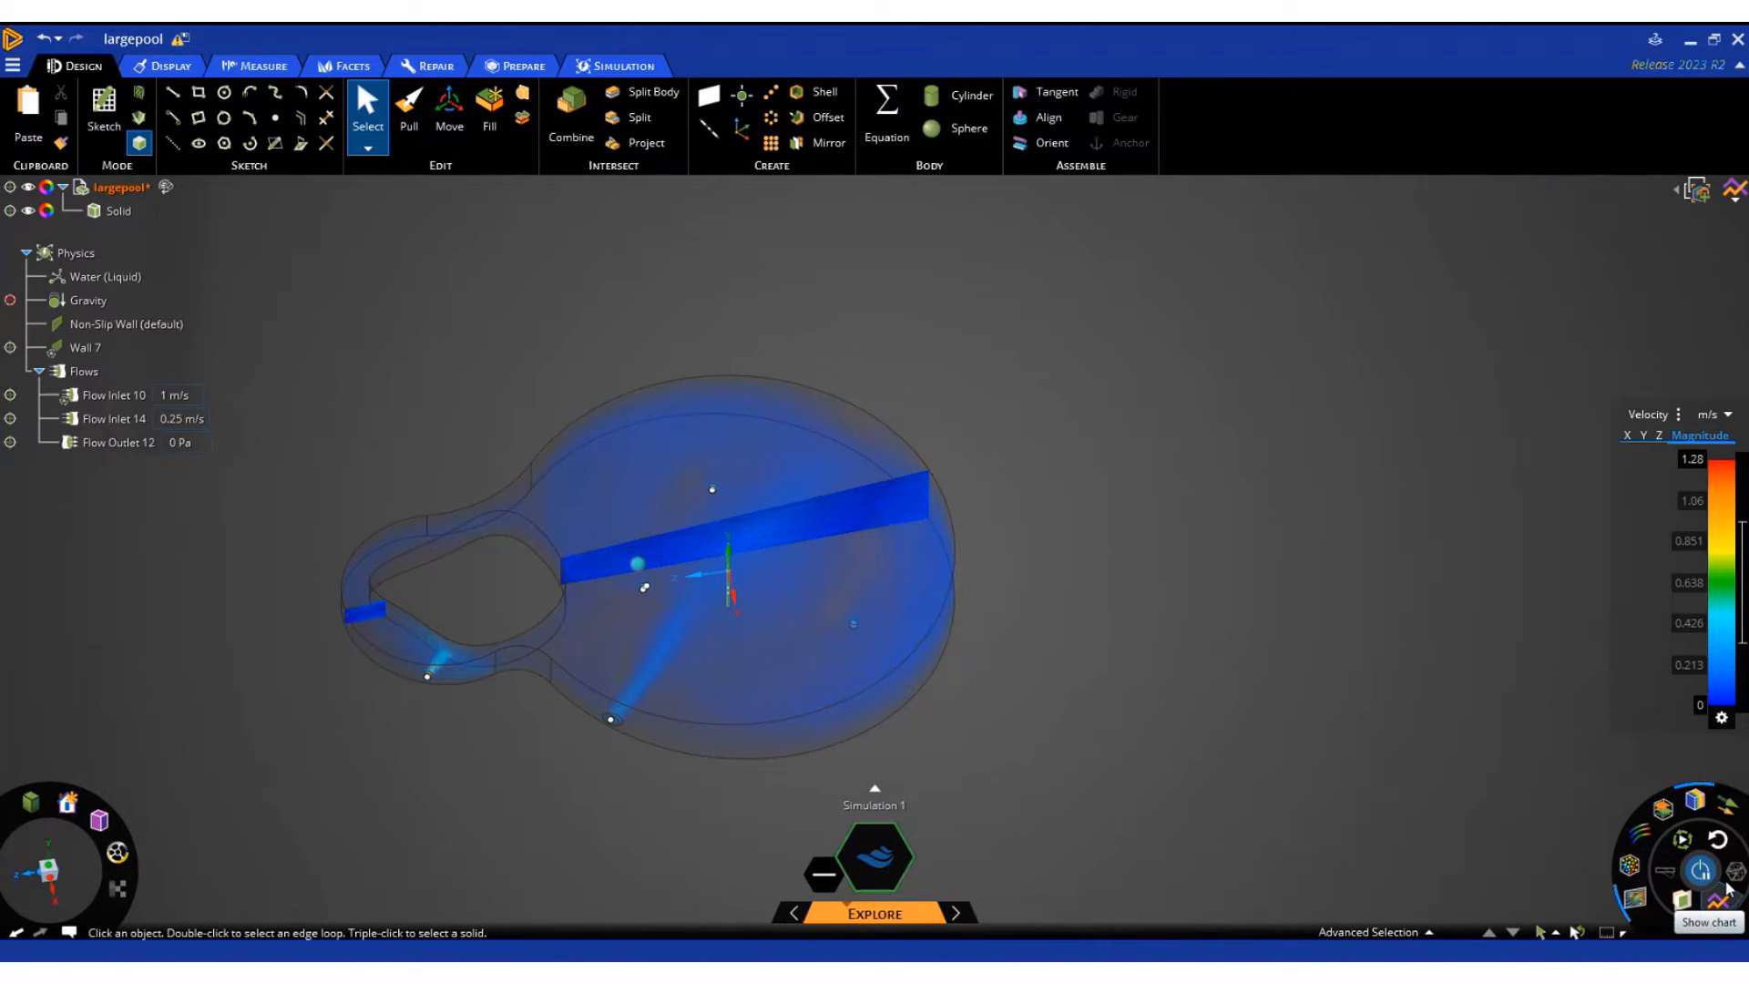
left_click(1640, 905)
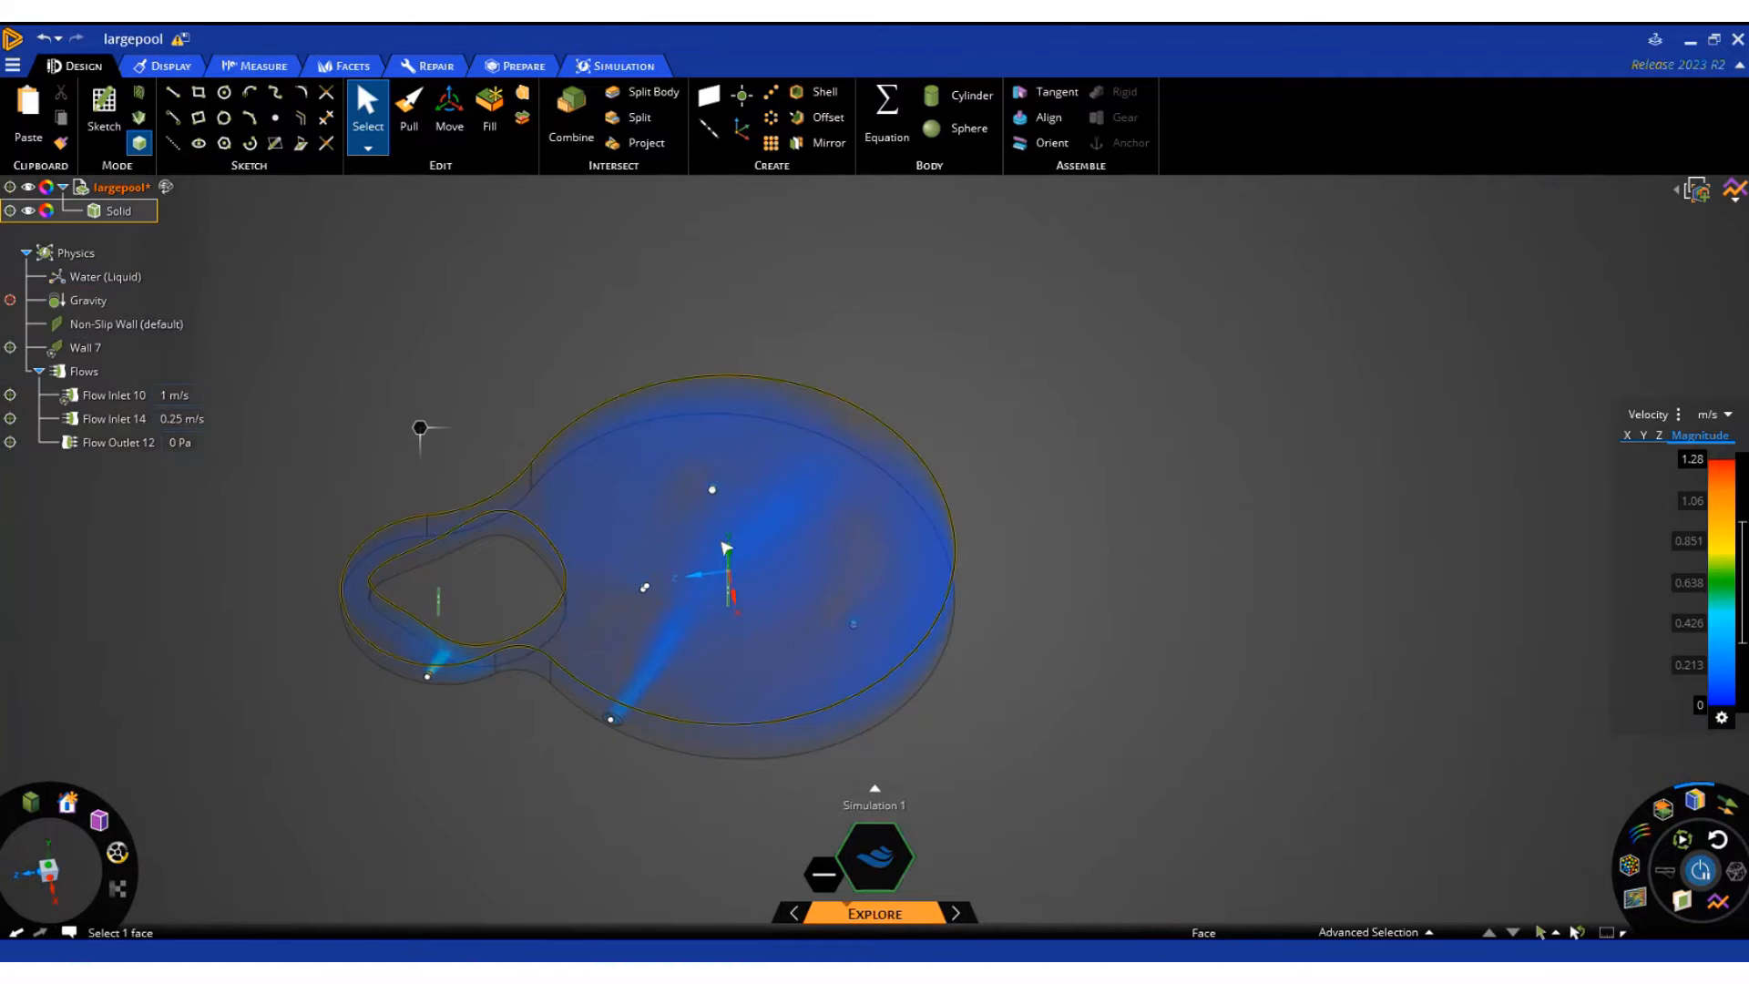
Activate gravity in the physics conditions and include heat transfer in the flow simulation
left_click(10, 299)
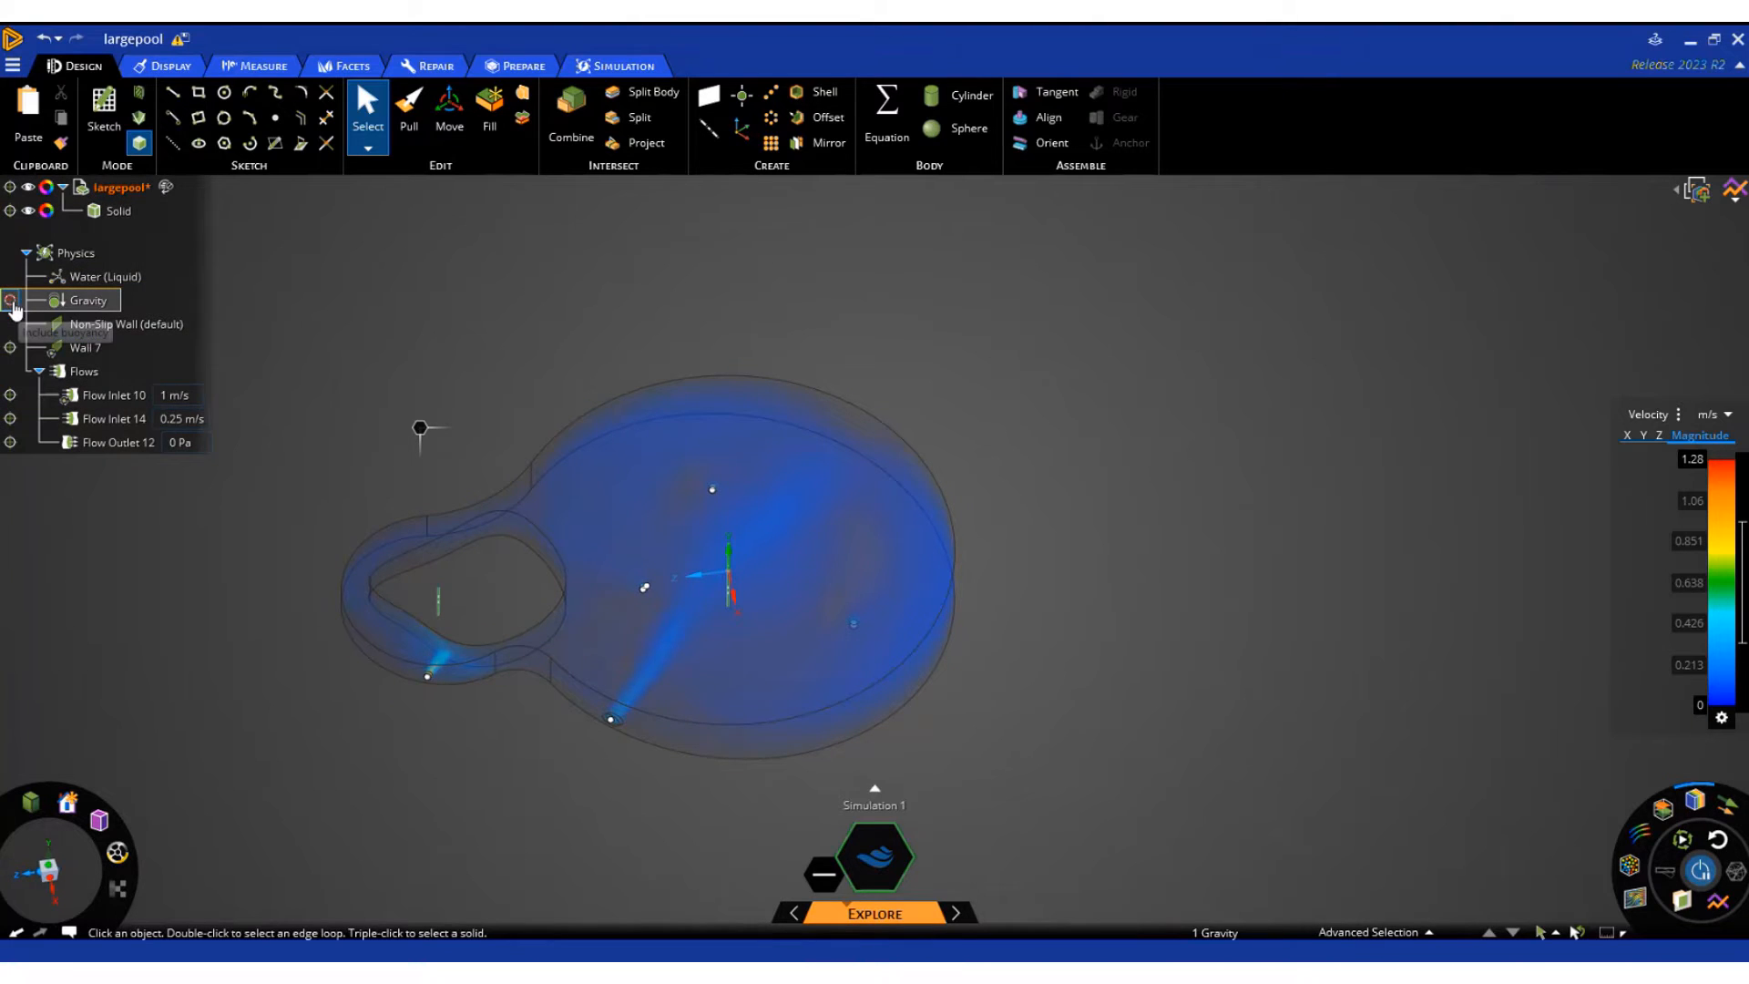
left_click(108, 329)
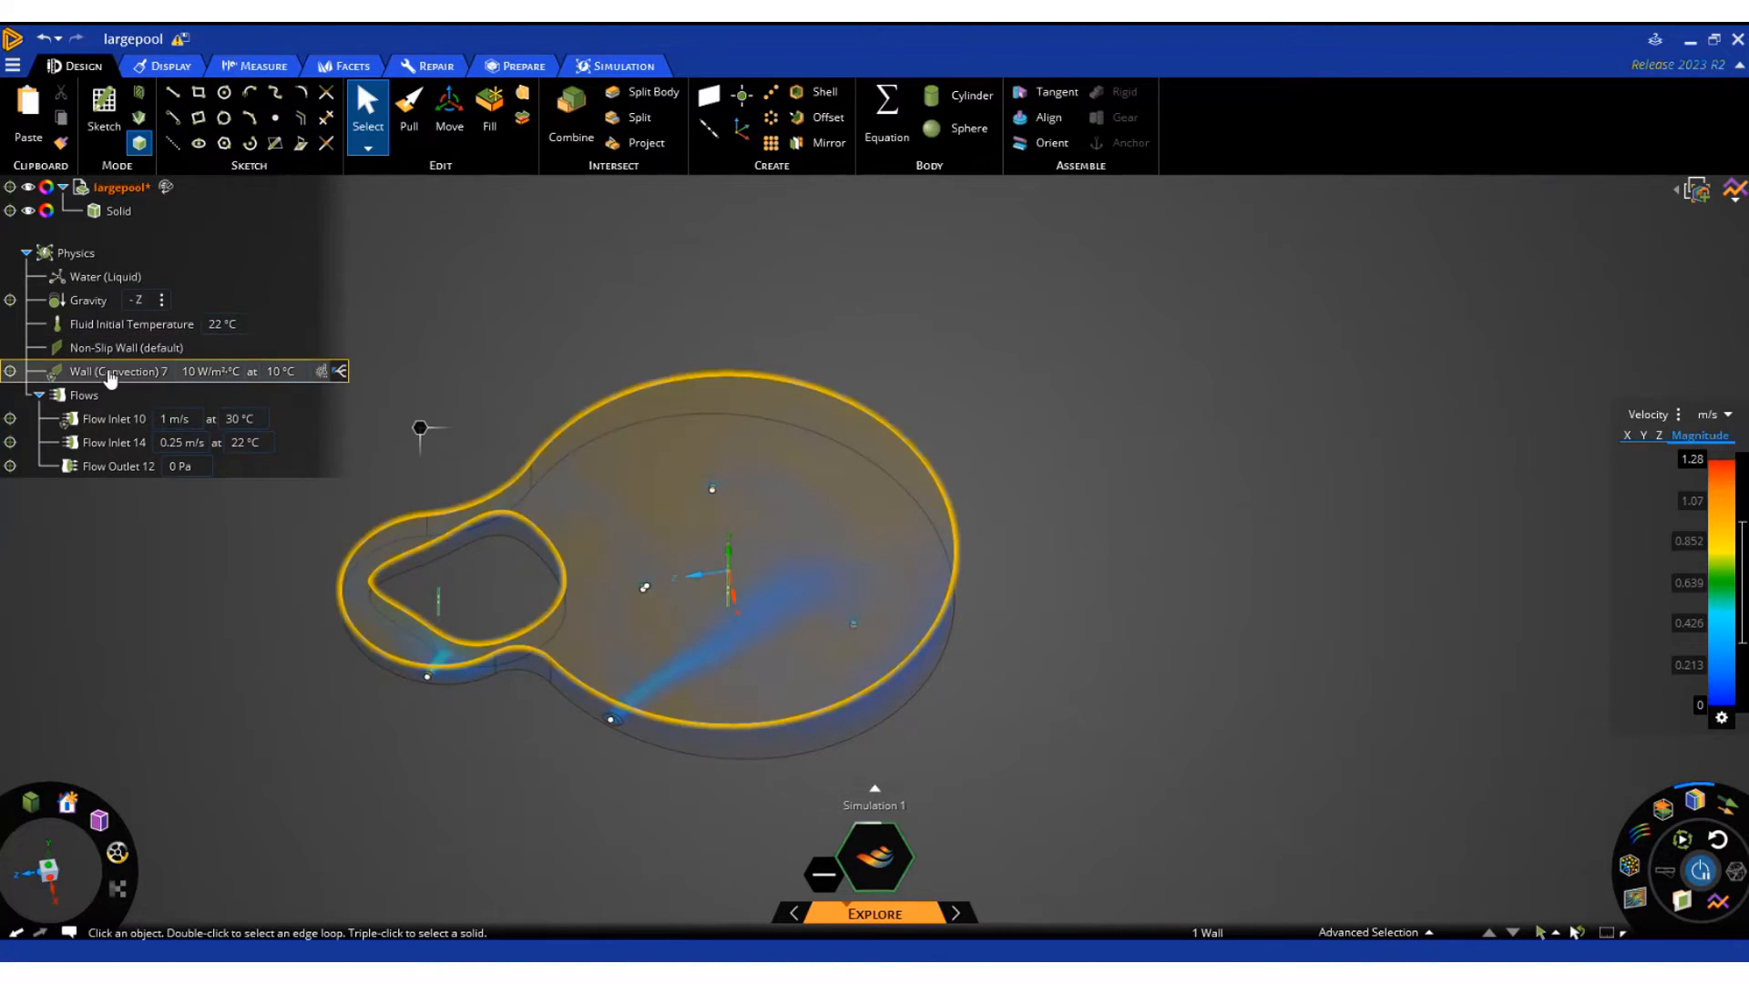
Open the free surface's convection wall condition to examine its settings and preview the walls named selection
left_click(111, 373)
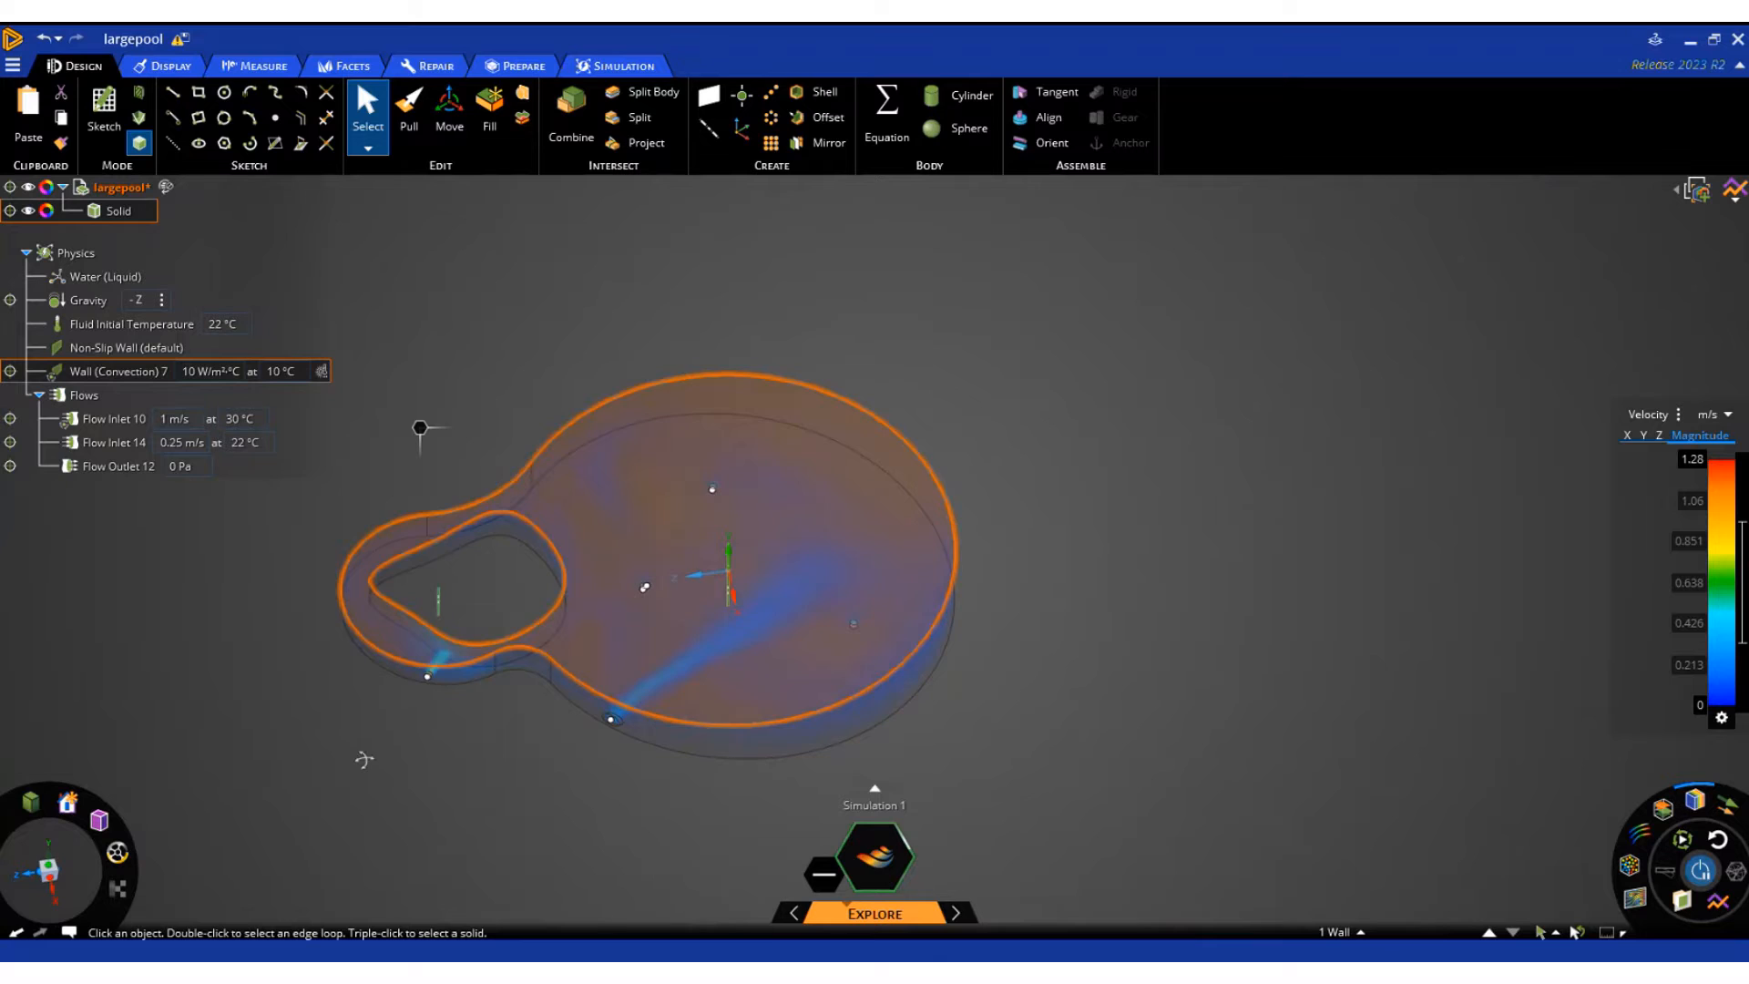
middle_click_drag(363, 757, 373, 683)
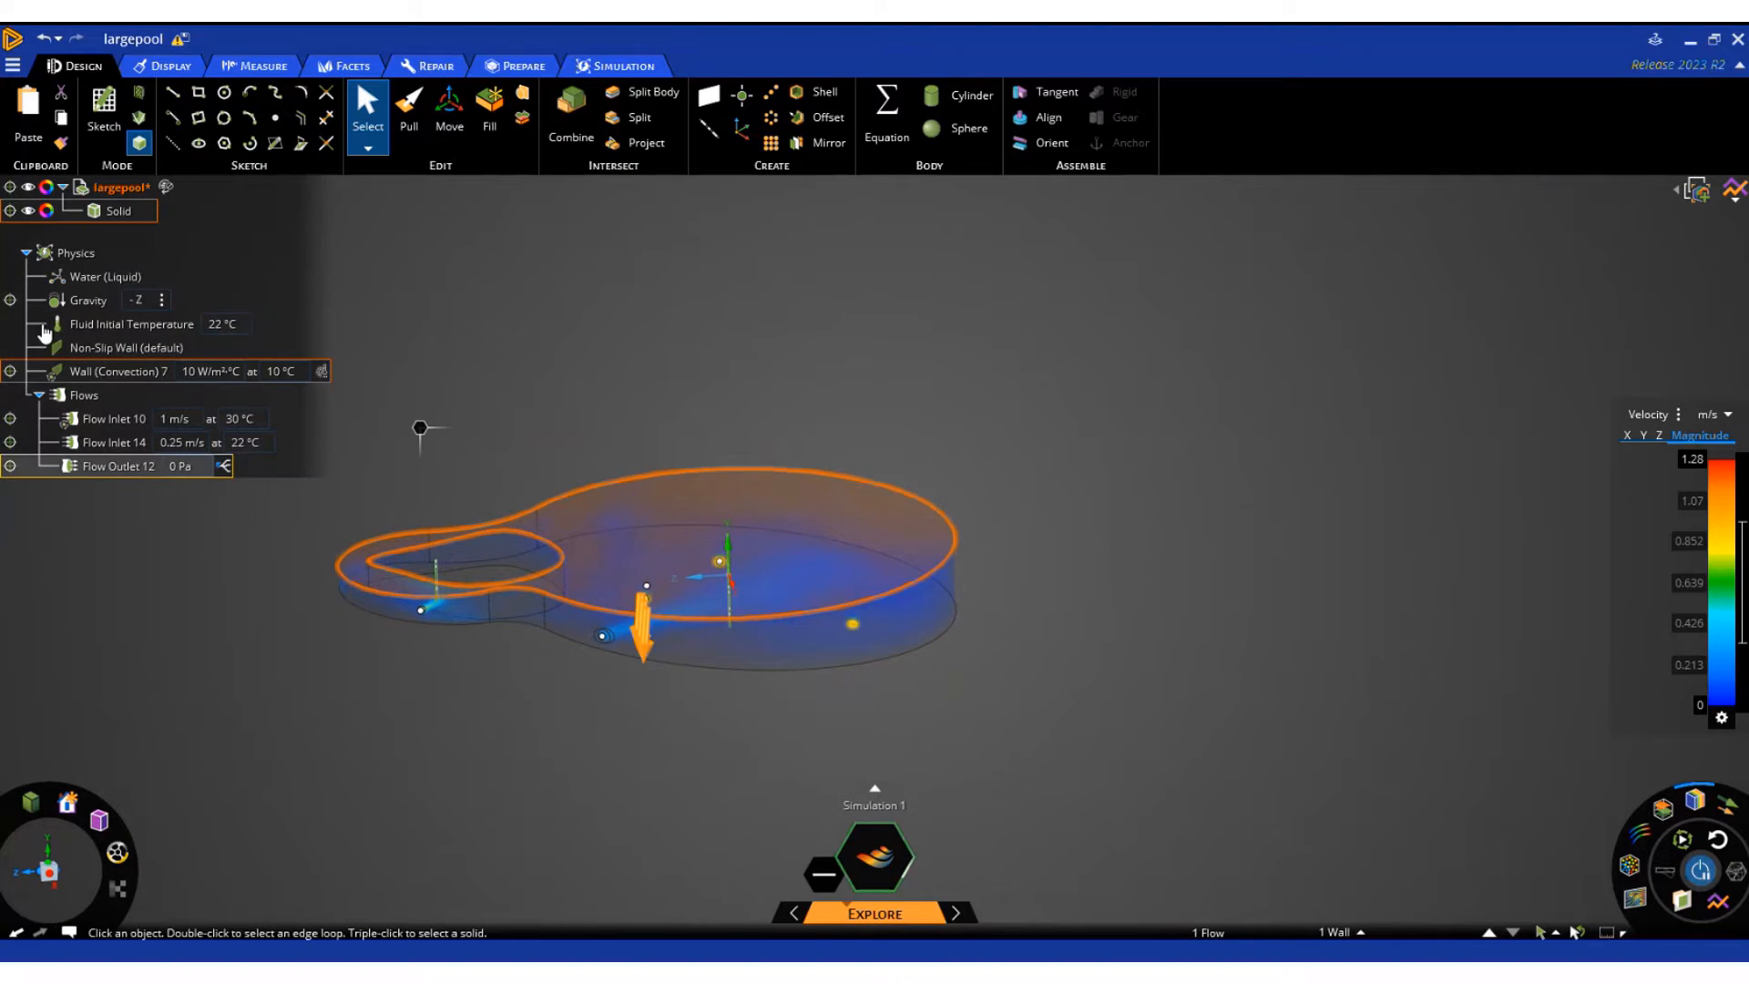
double_click(104, 376)
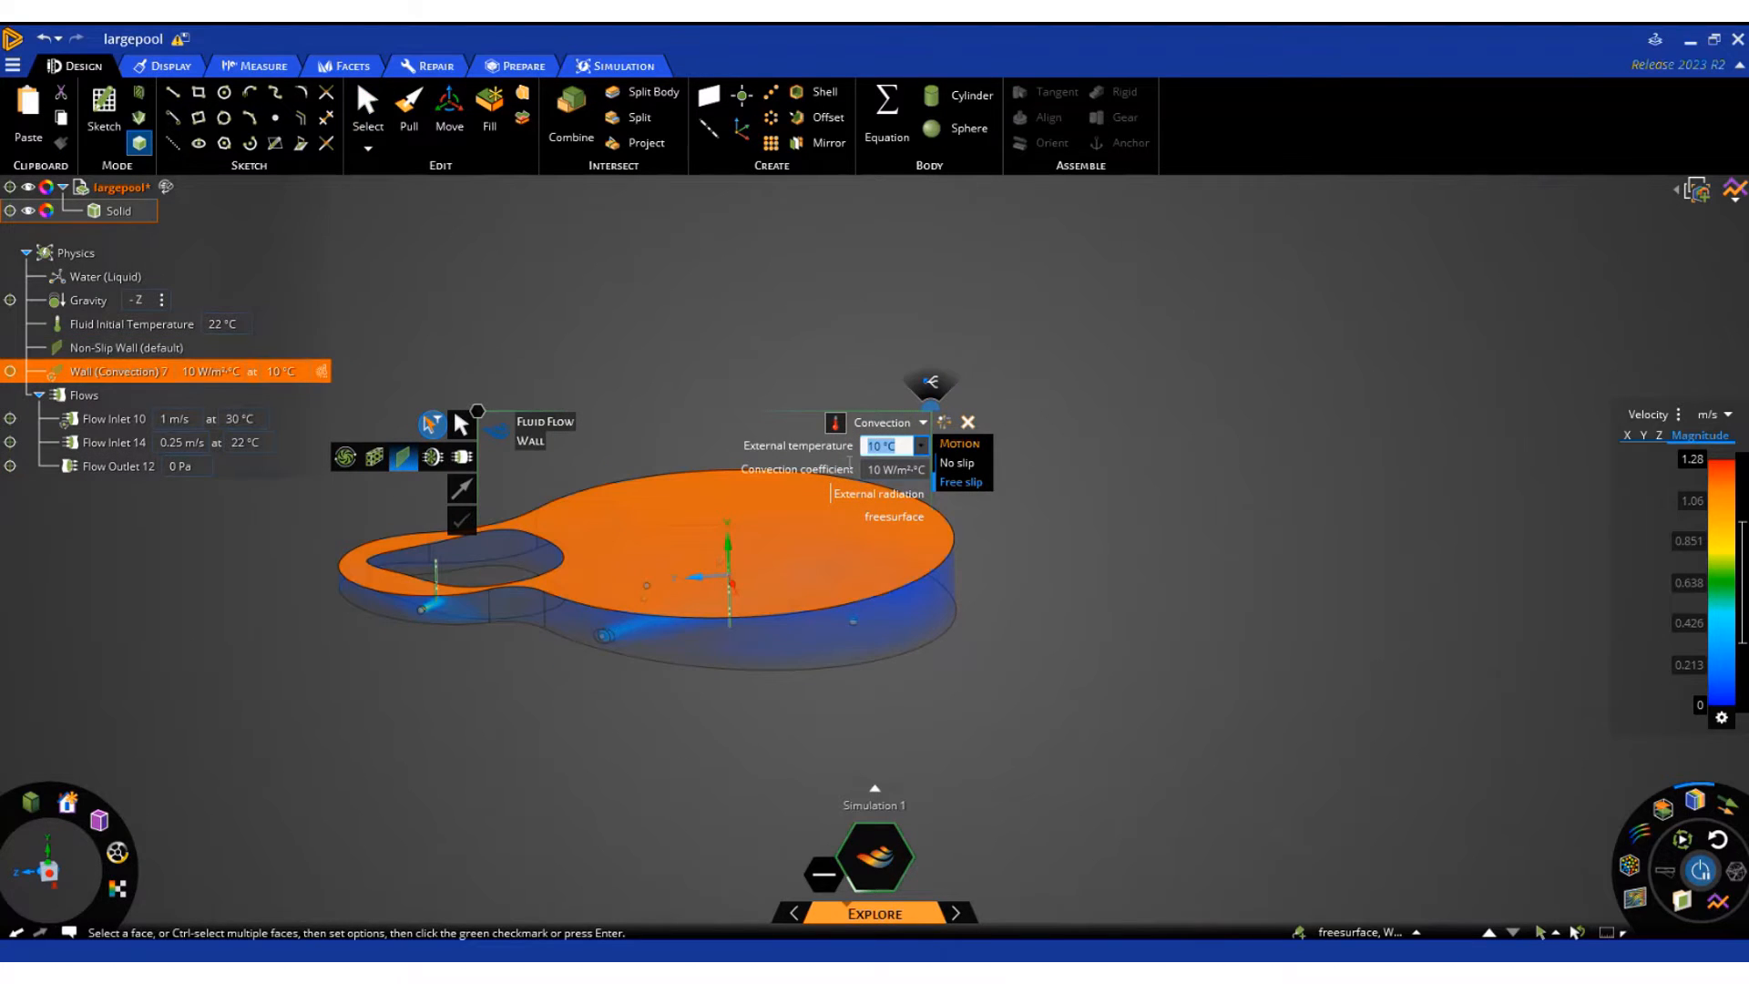
left_click(1416, 932)
left_click(1387, 774)
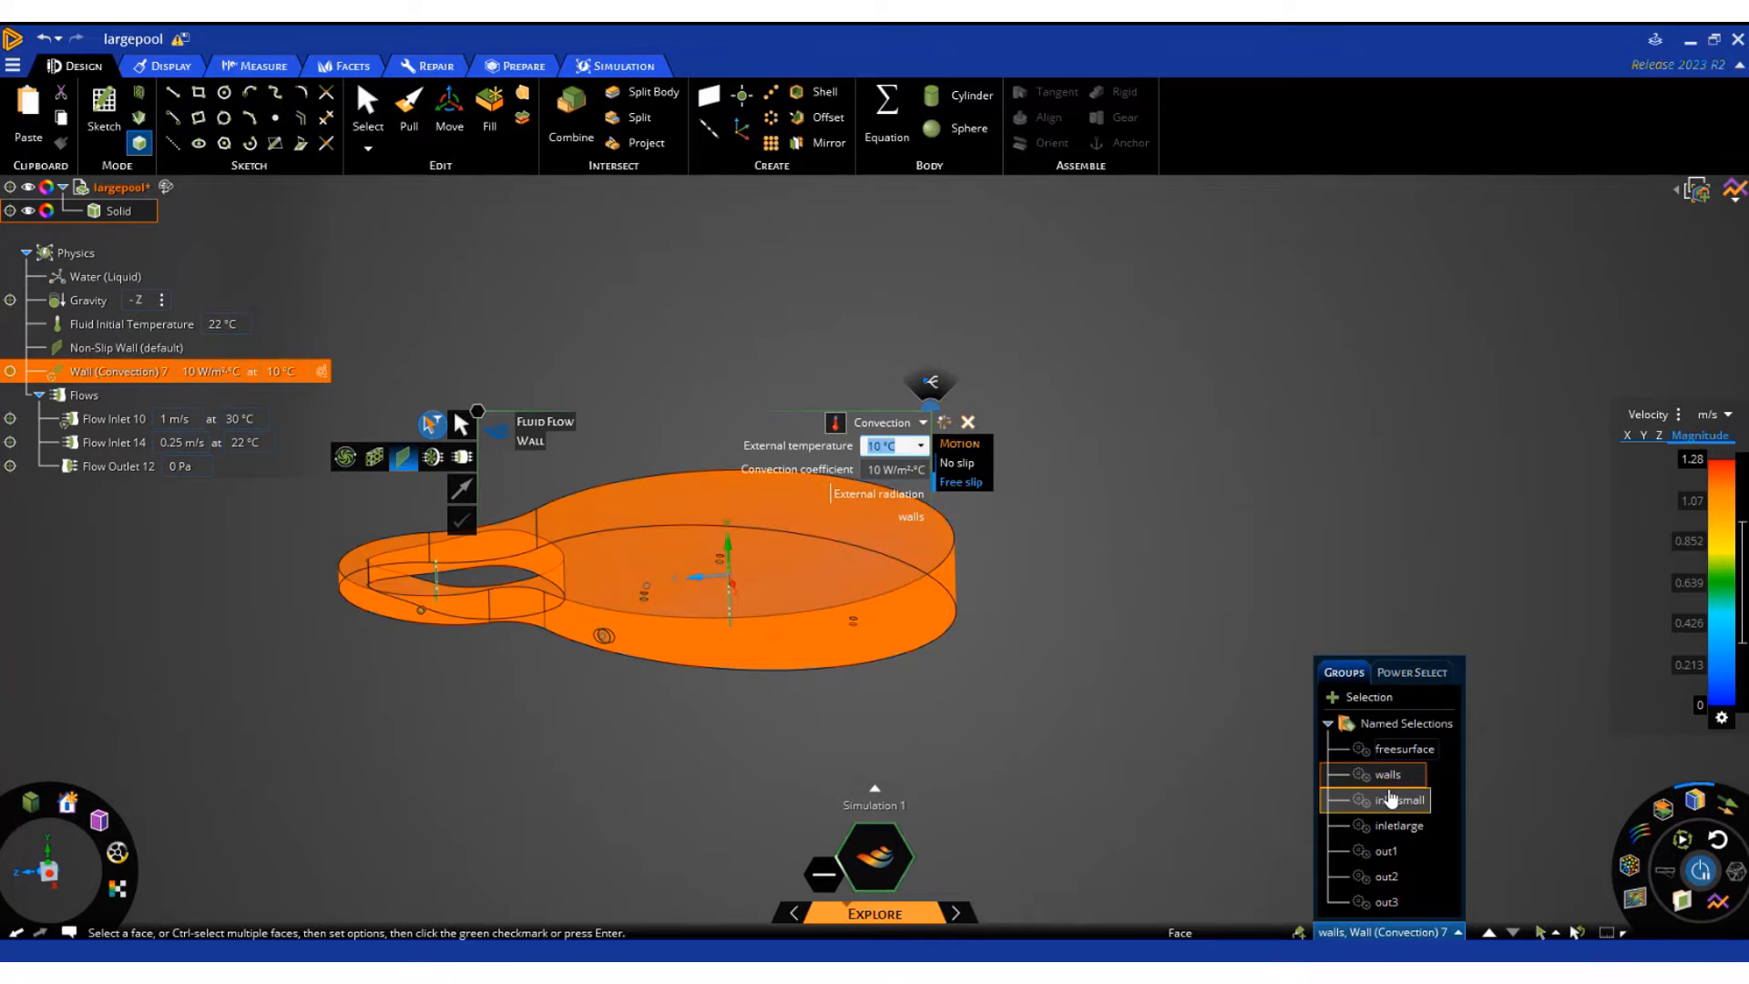
left_click(185, 606)
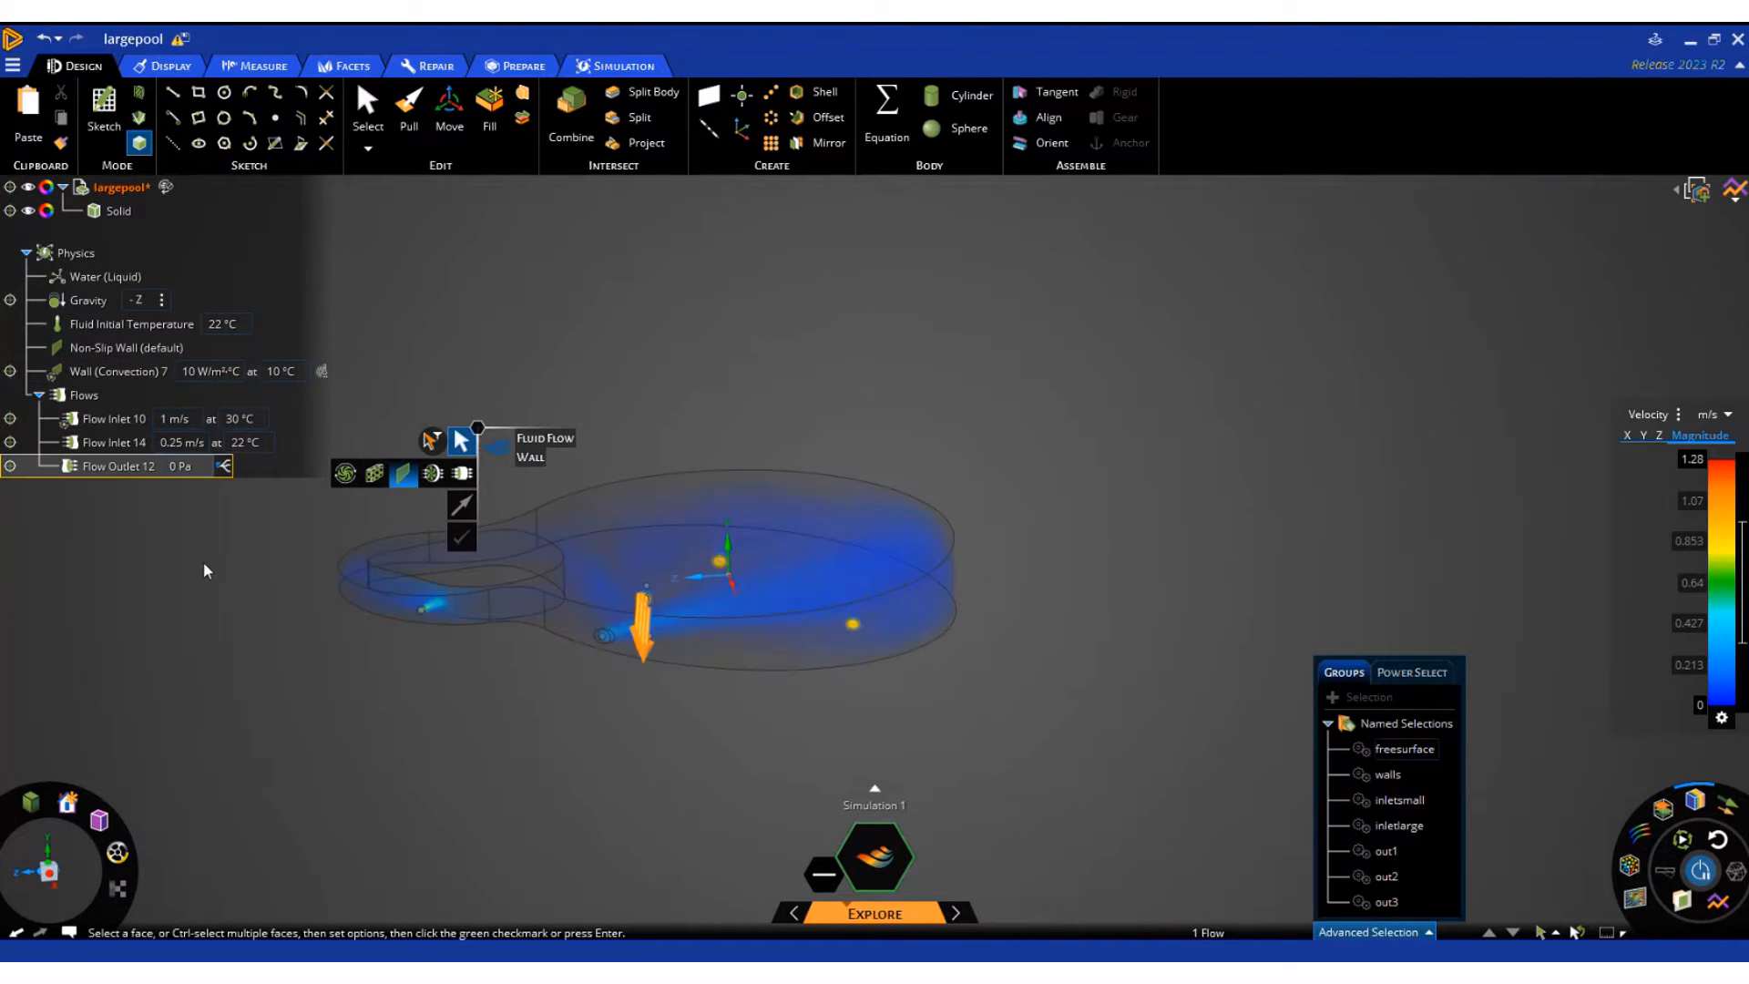
Display the Temperature result in the pool's volume instead of velocity
middle_click_drag(206, 570, 201, 713)
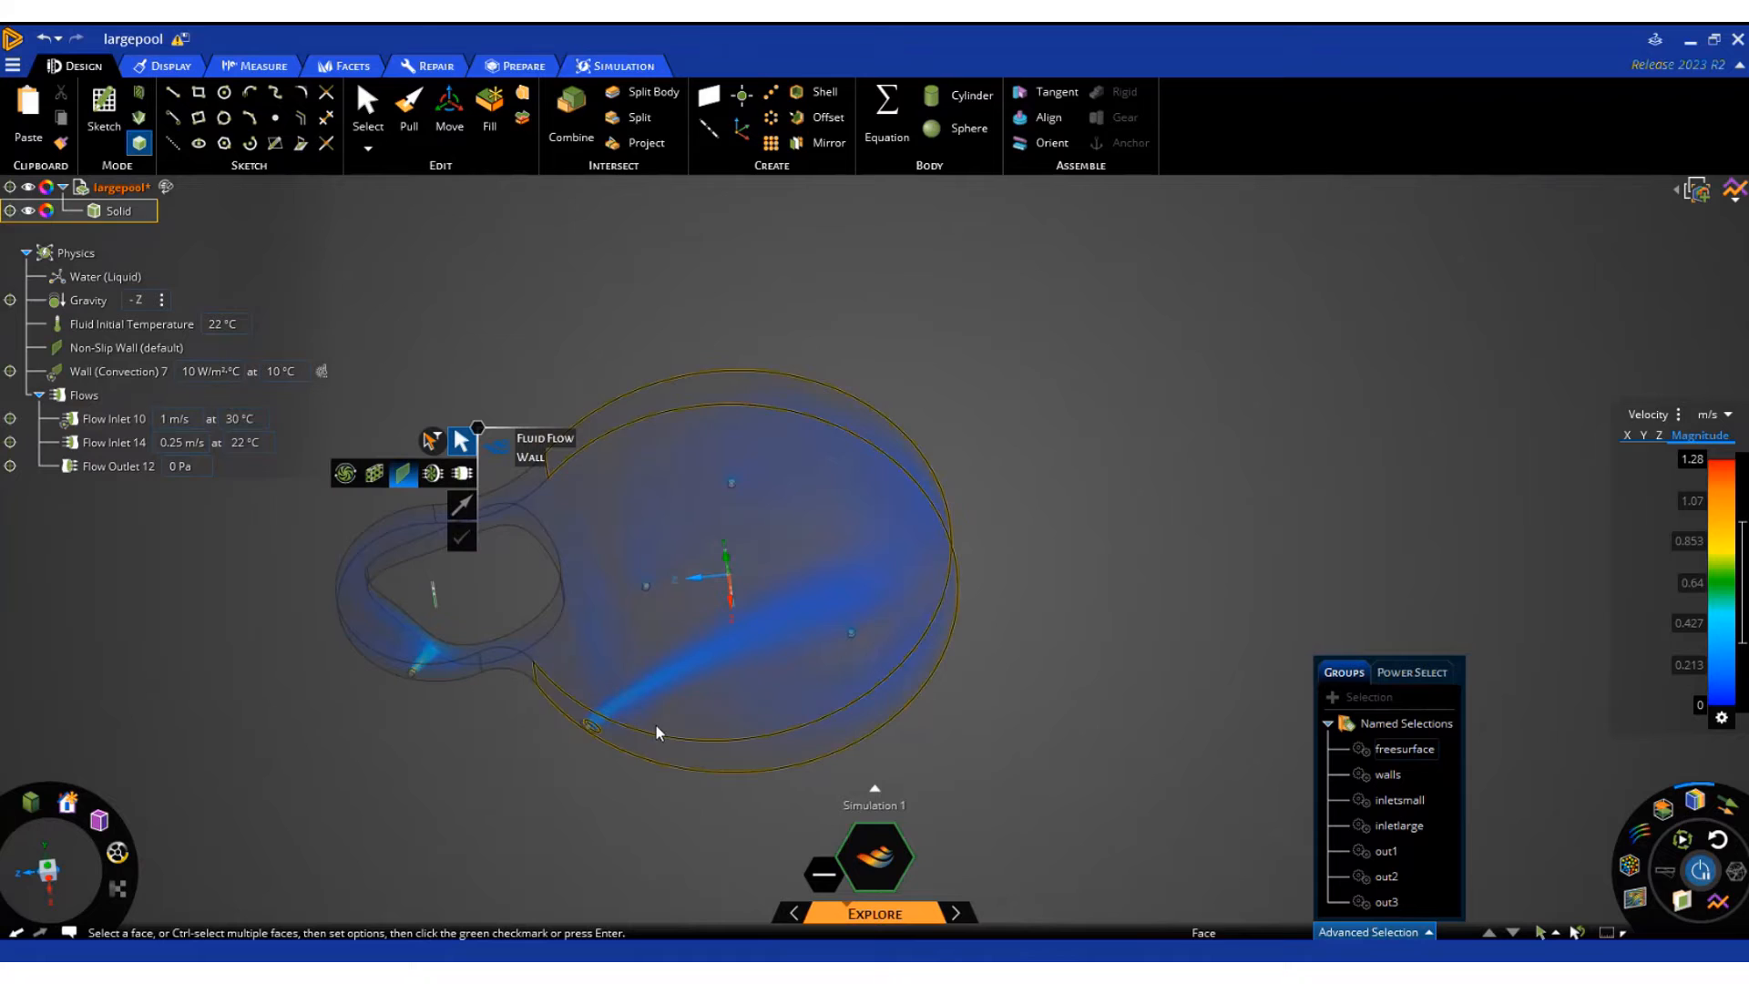
left_click(1682, 416)
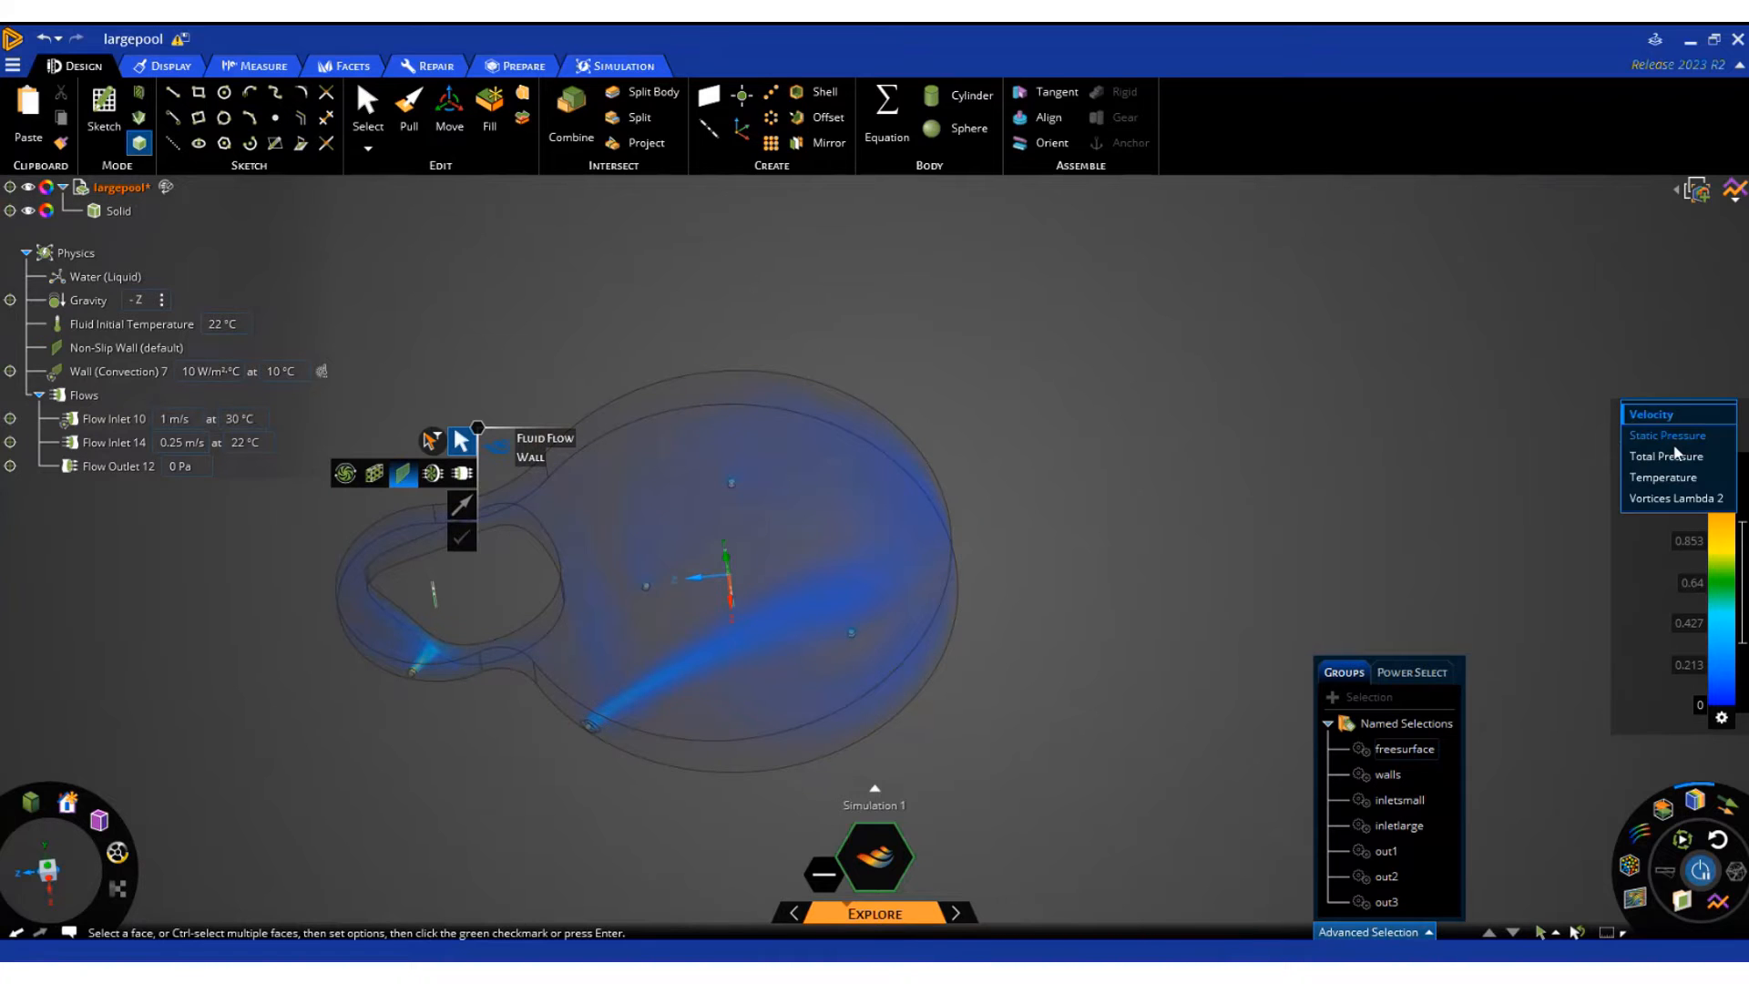
middle_click_drag(972, 806, 1010, 711)
scroll(1009, 710, "down", 1)
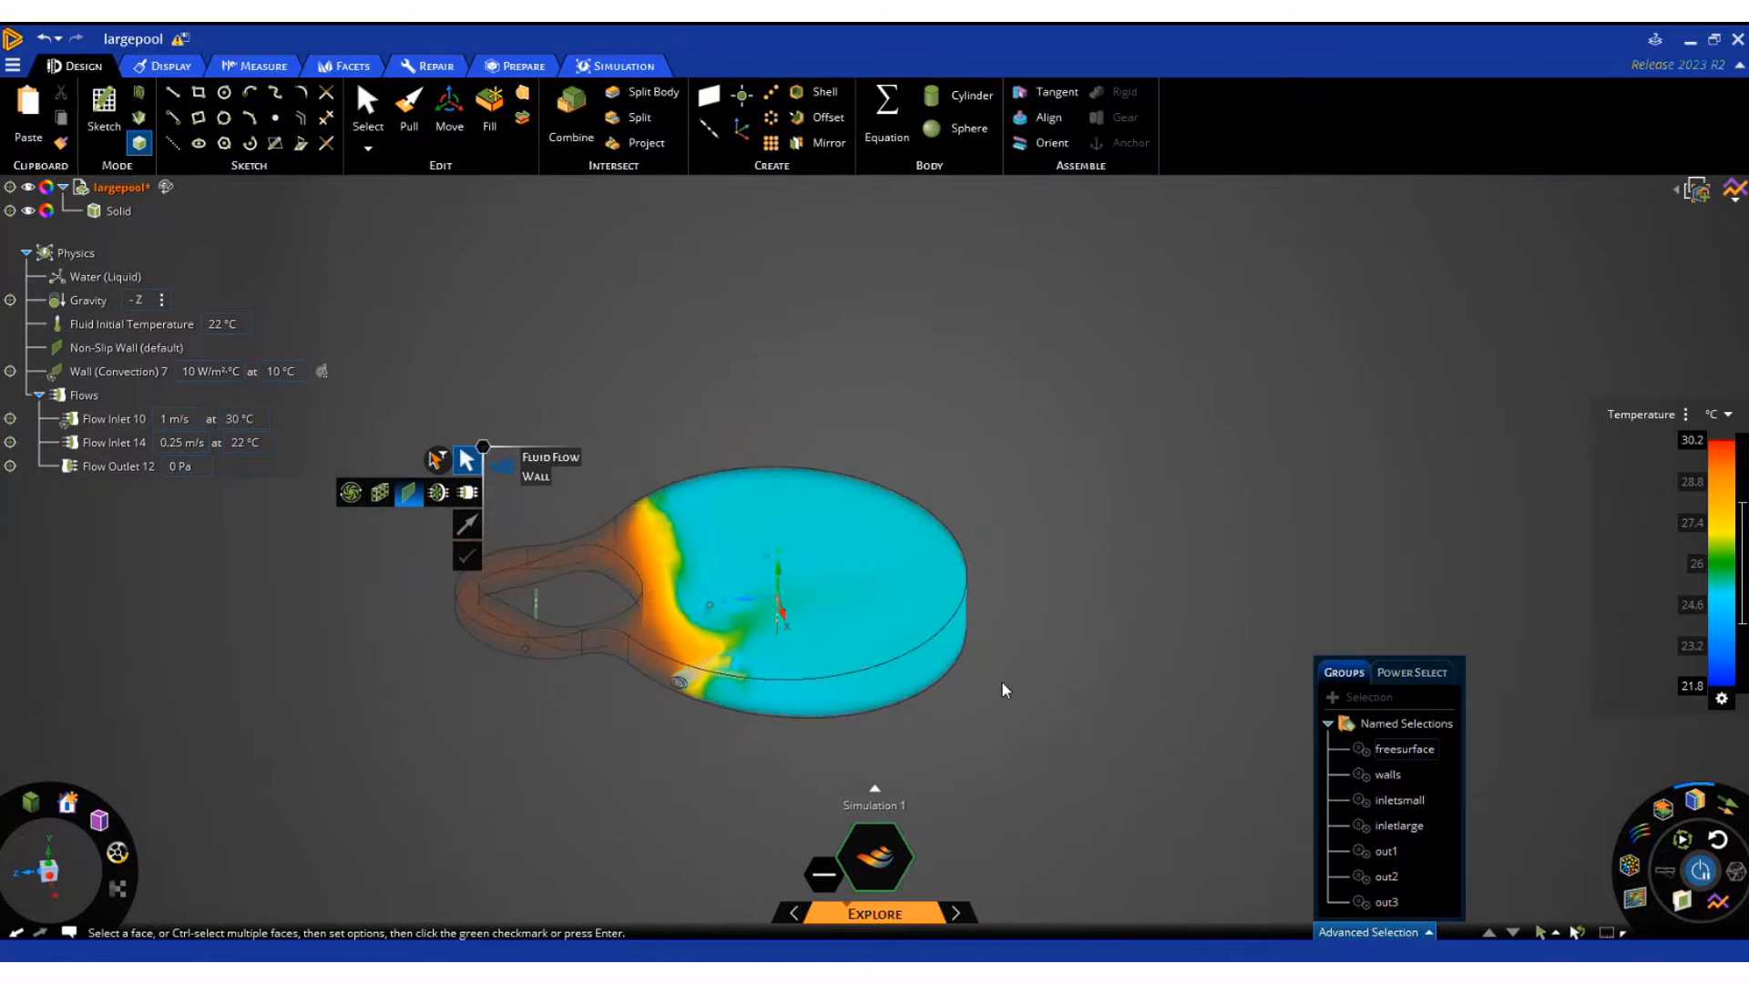
Examine the velocity and temperature settings of the two flow inlets
scroll(880, 624, "up", 2)
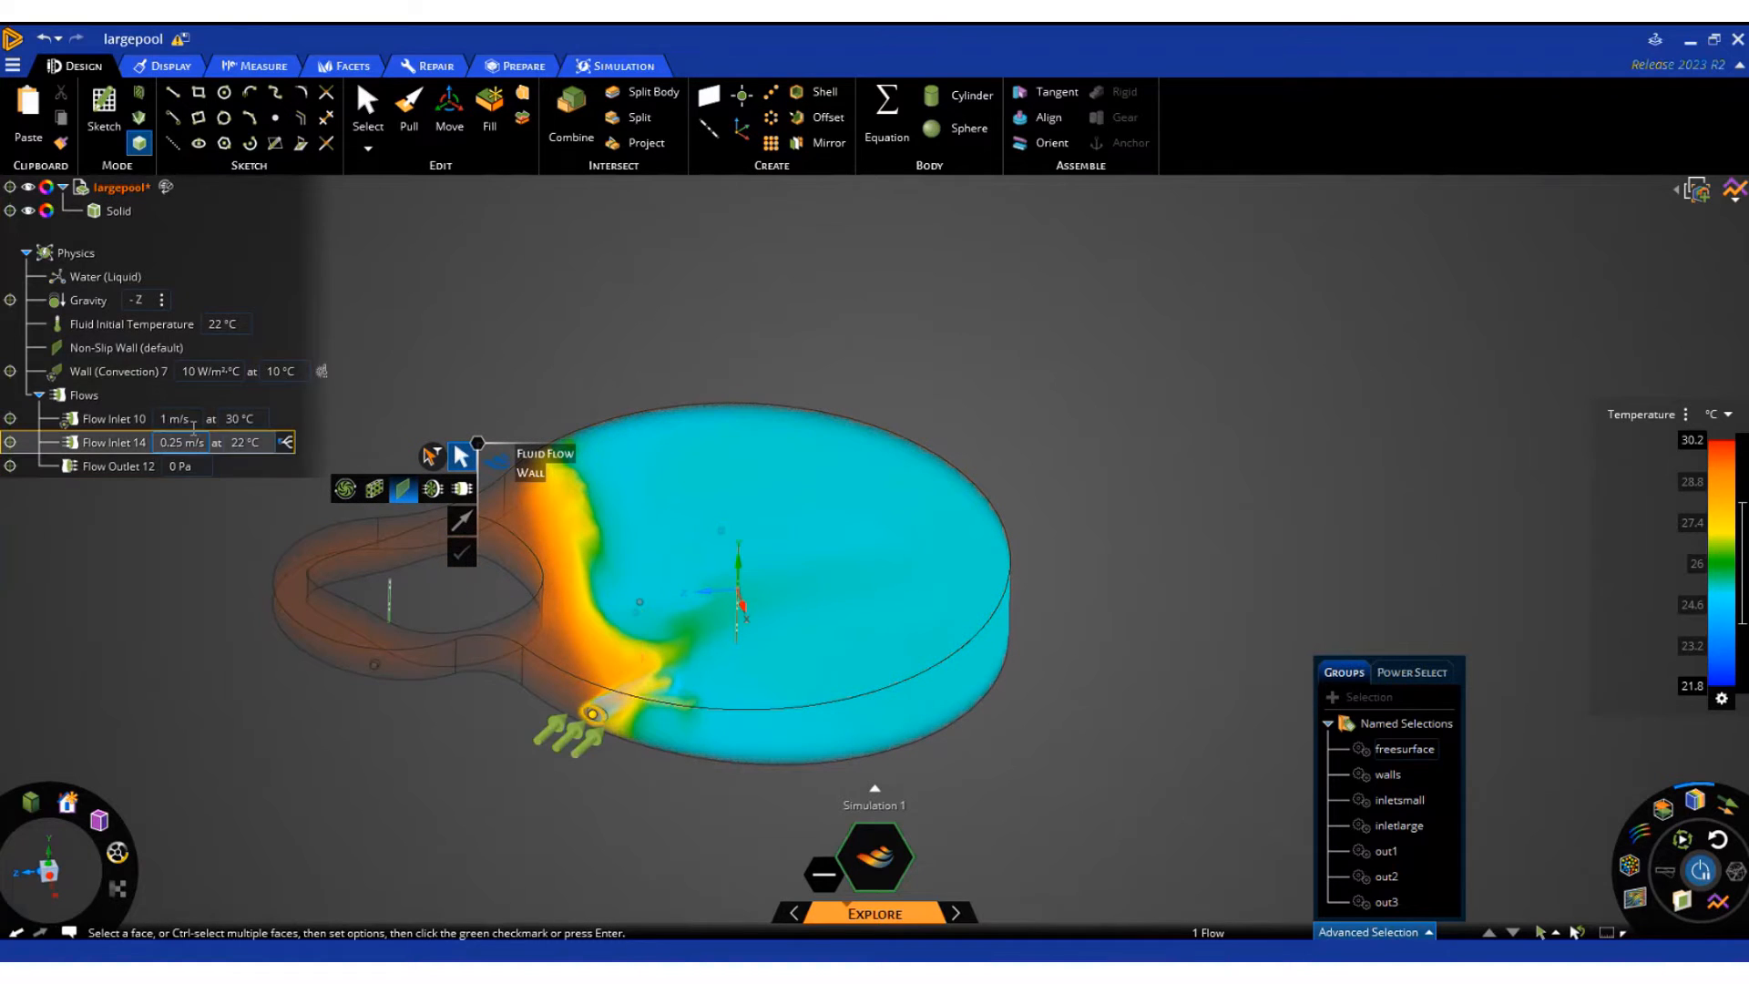
left_click(174, 418)
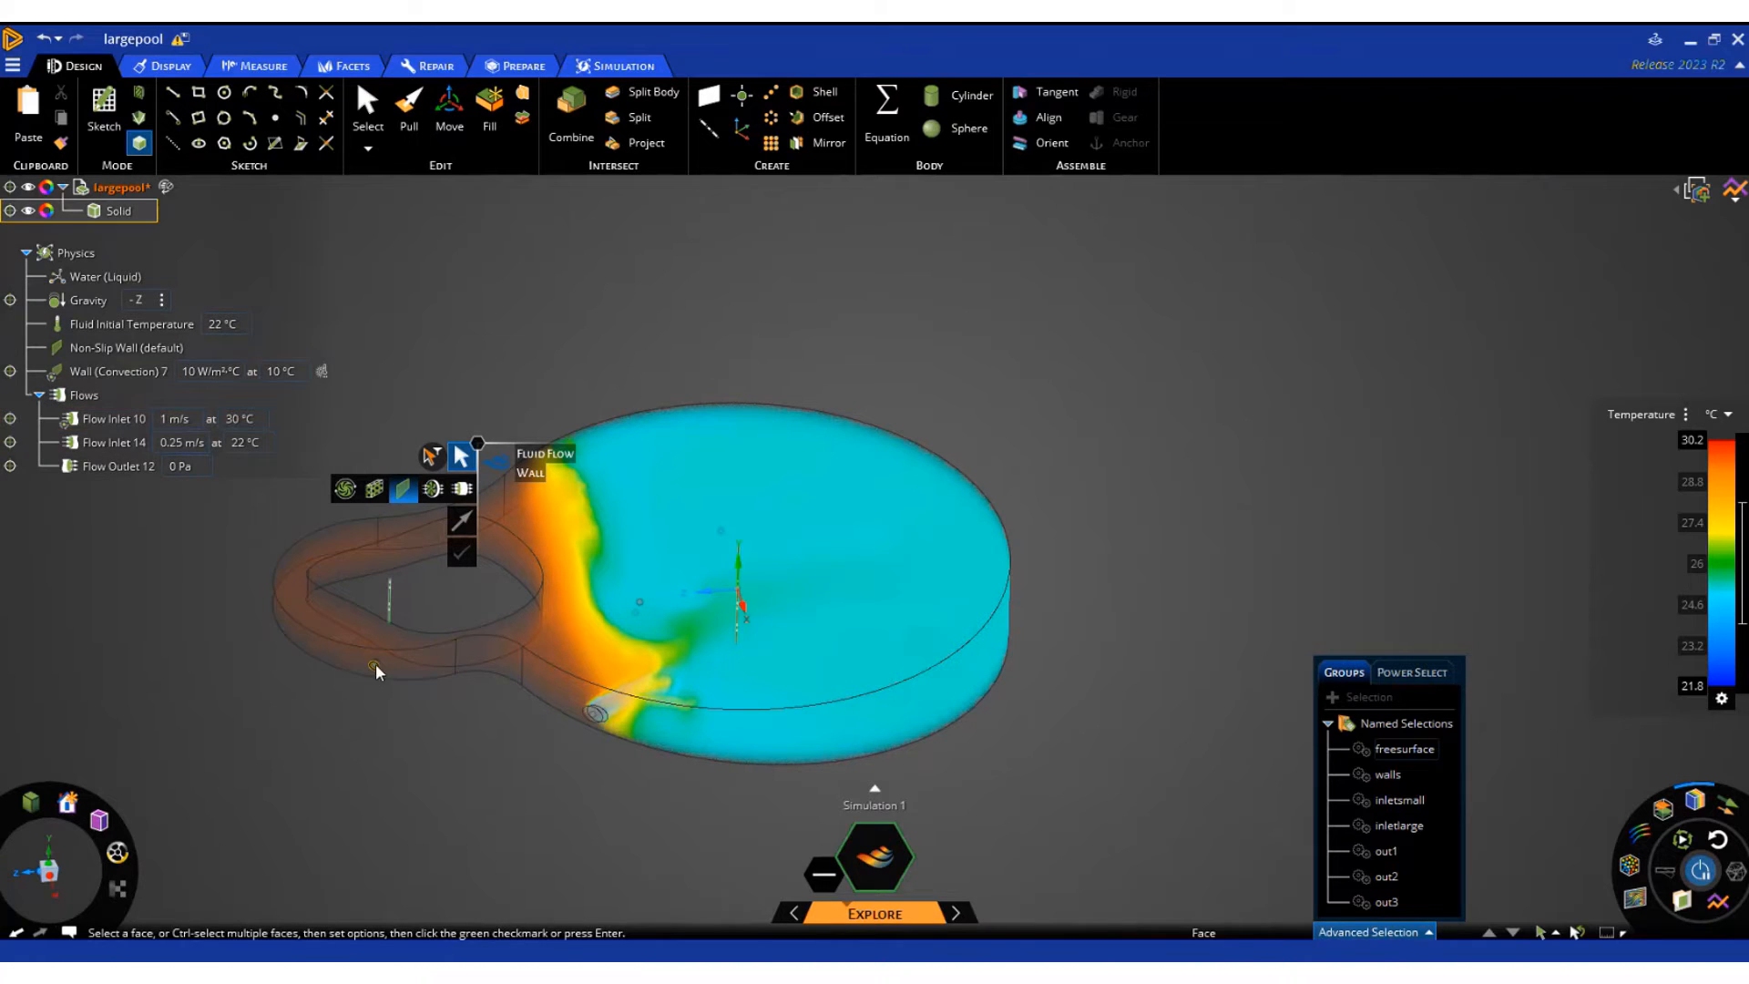
left_click(137, 441)
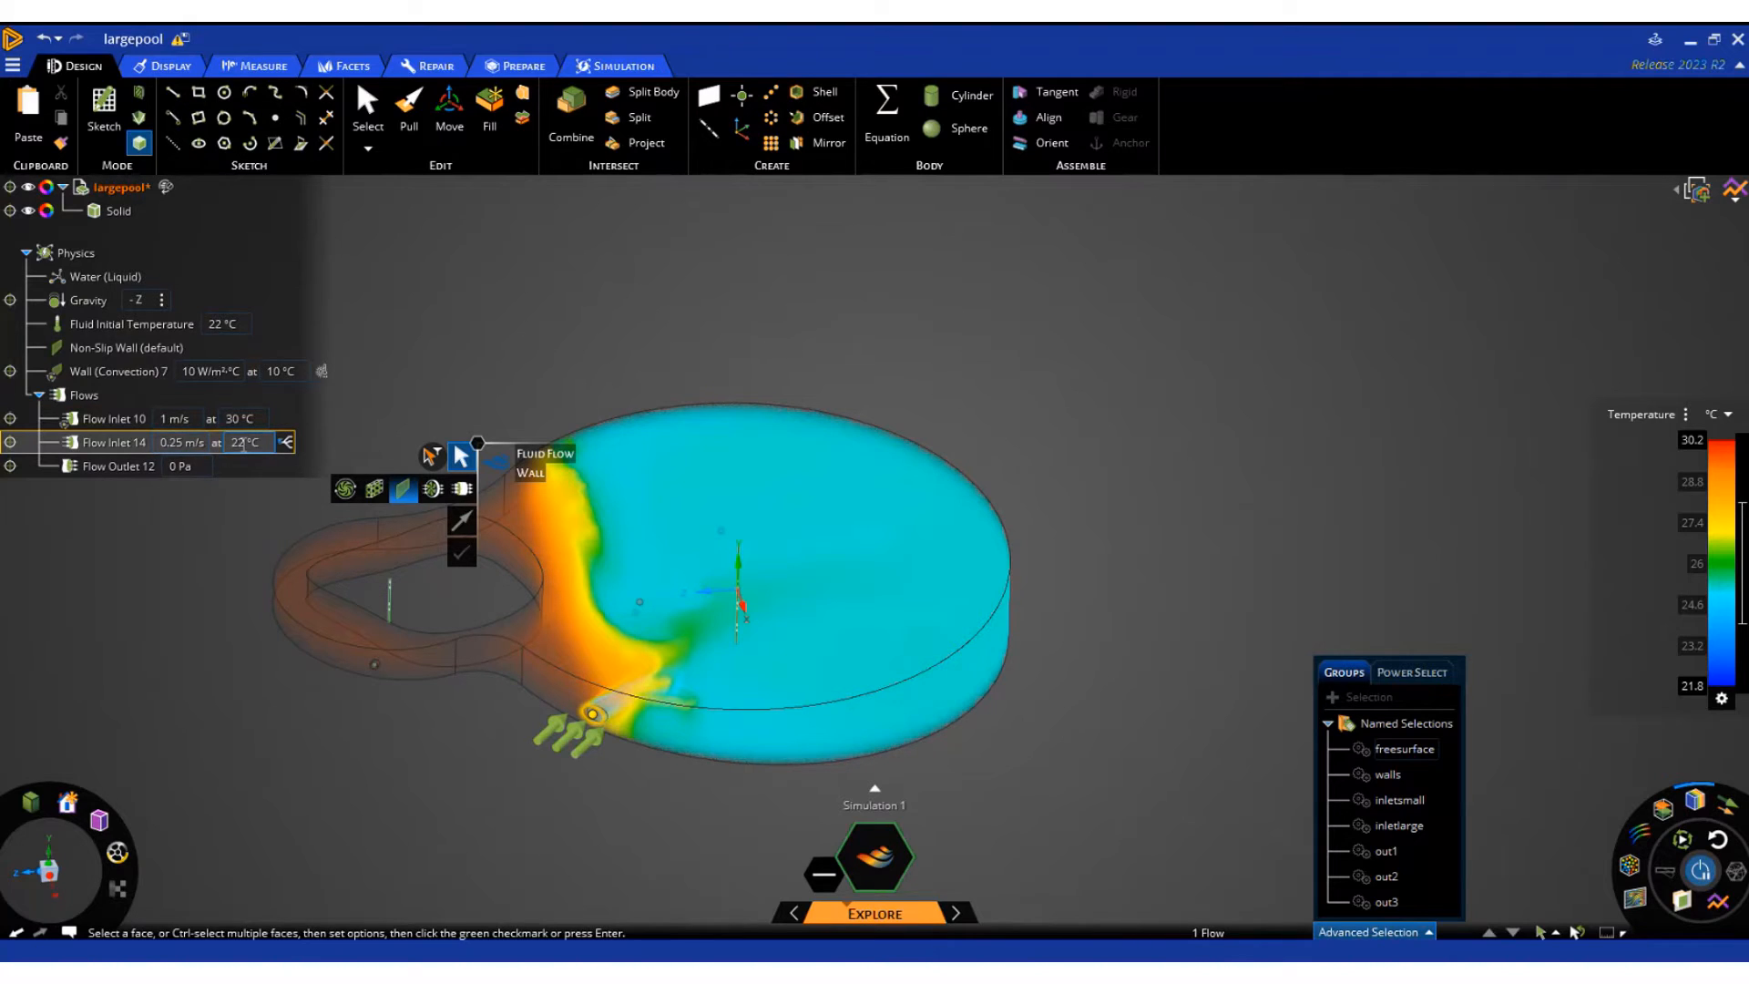
left_click(148, 373)
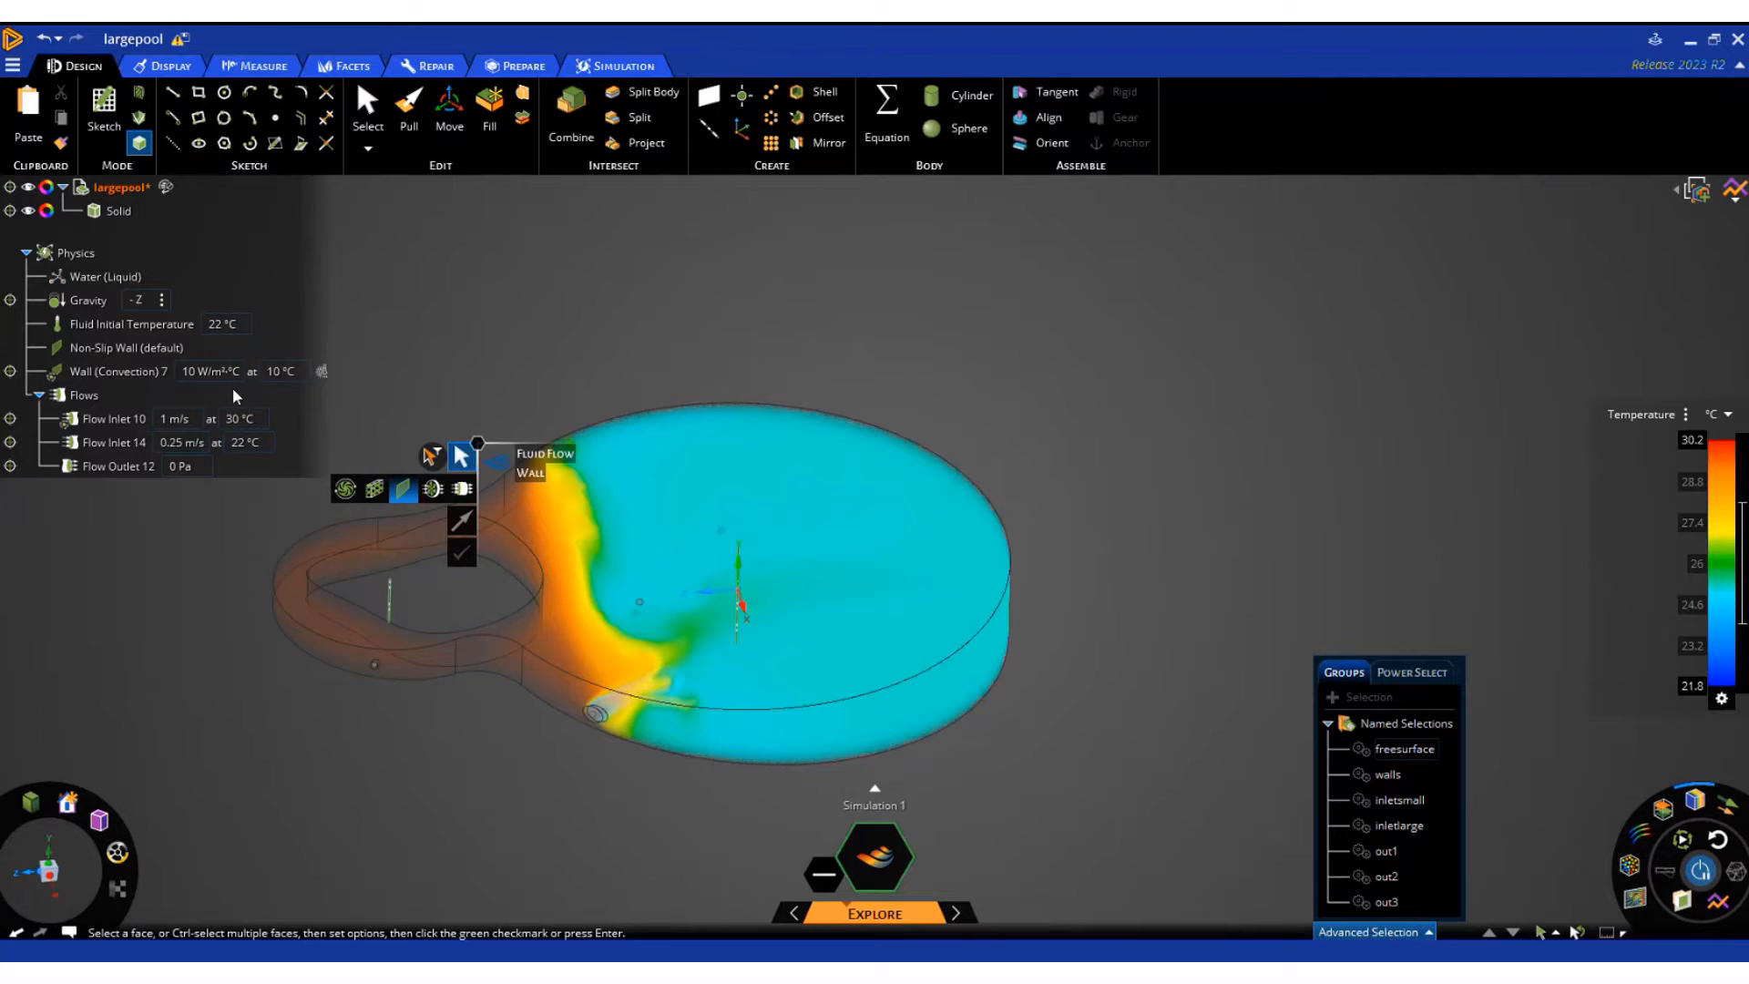
Try to switch the convection wall's heat transfer coefficient unit to W/m²·K
left_click(219, 372)
left_click(226, 374)
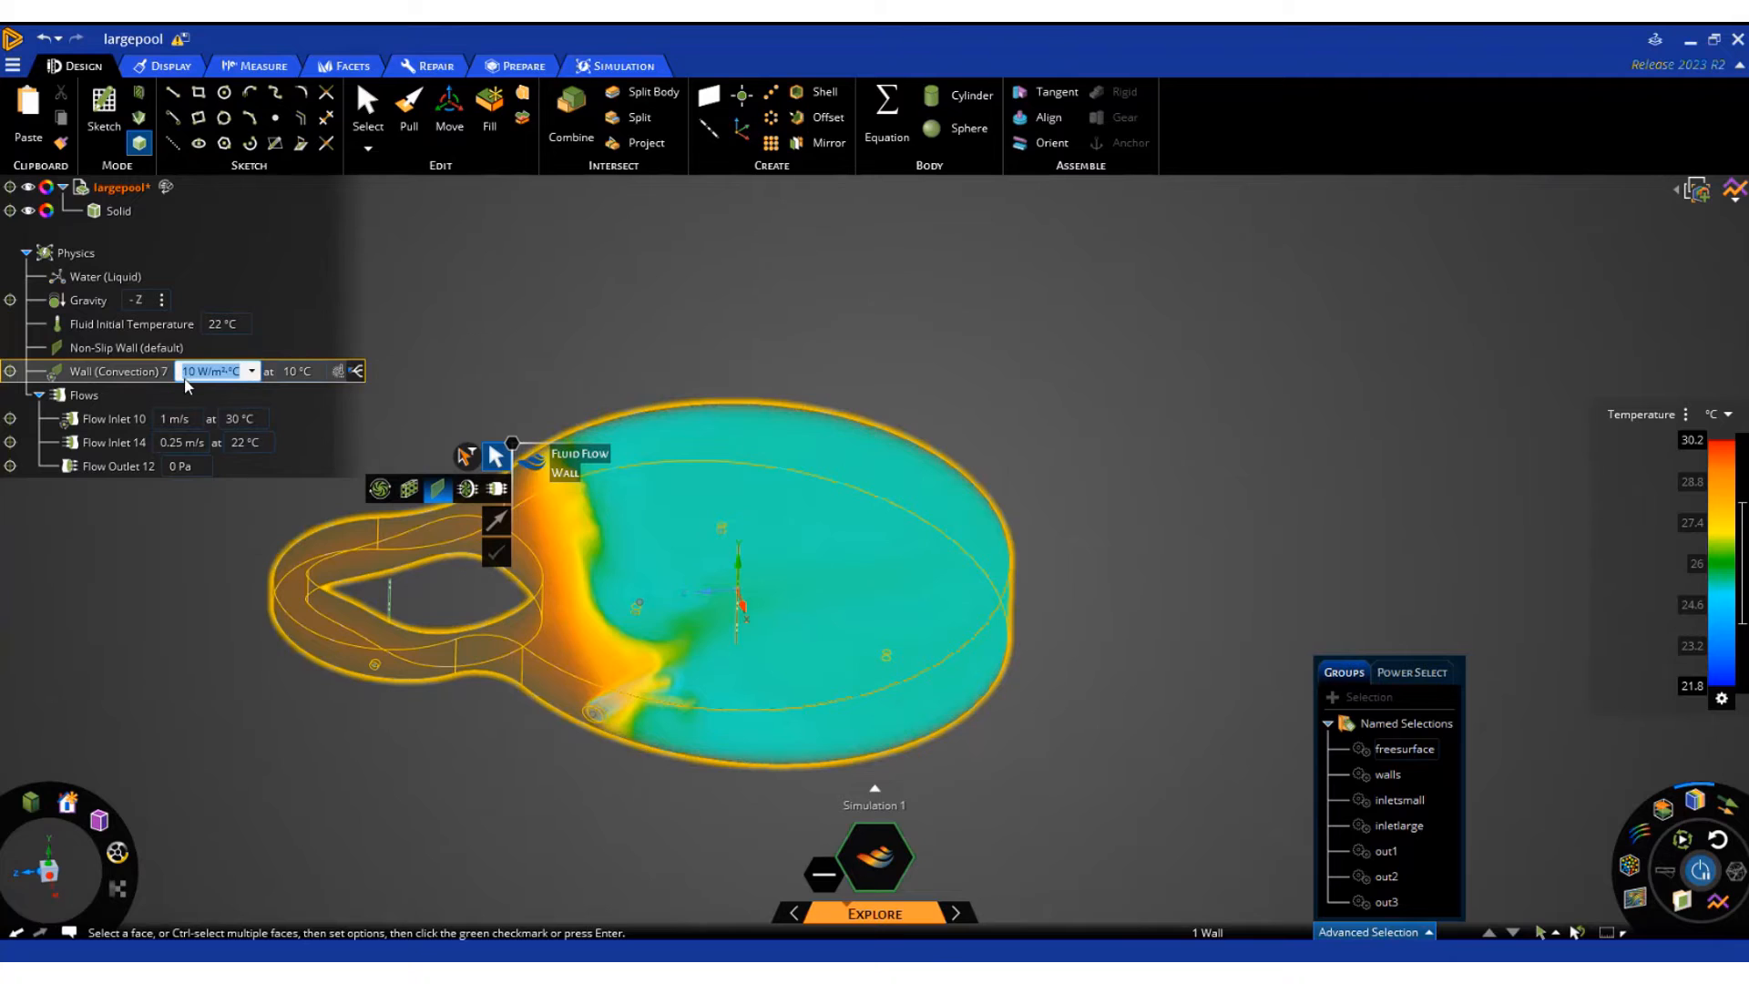
left_click(255, 373)
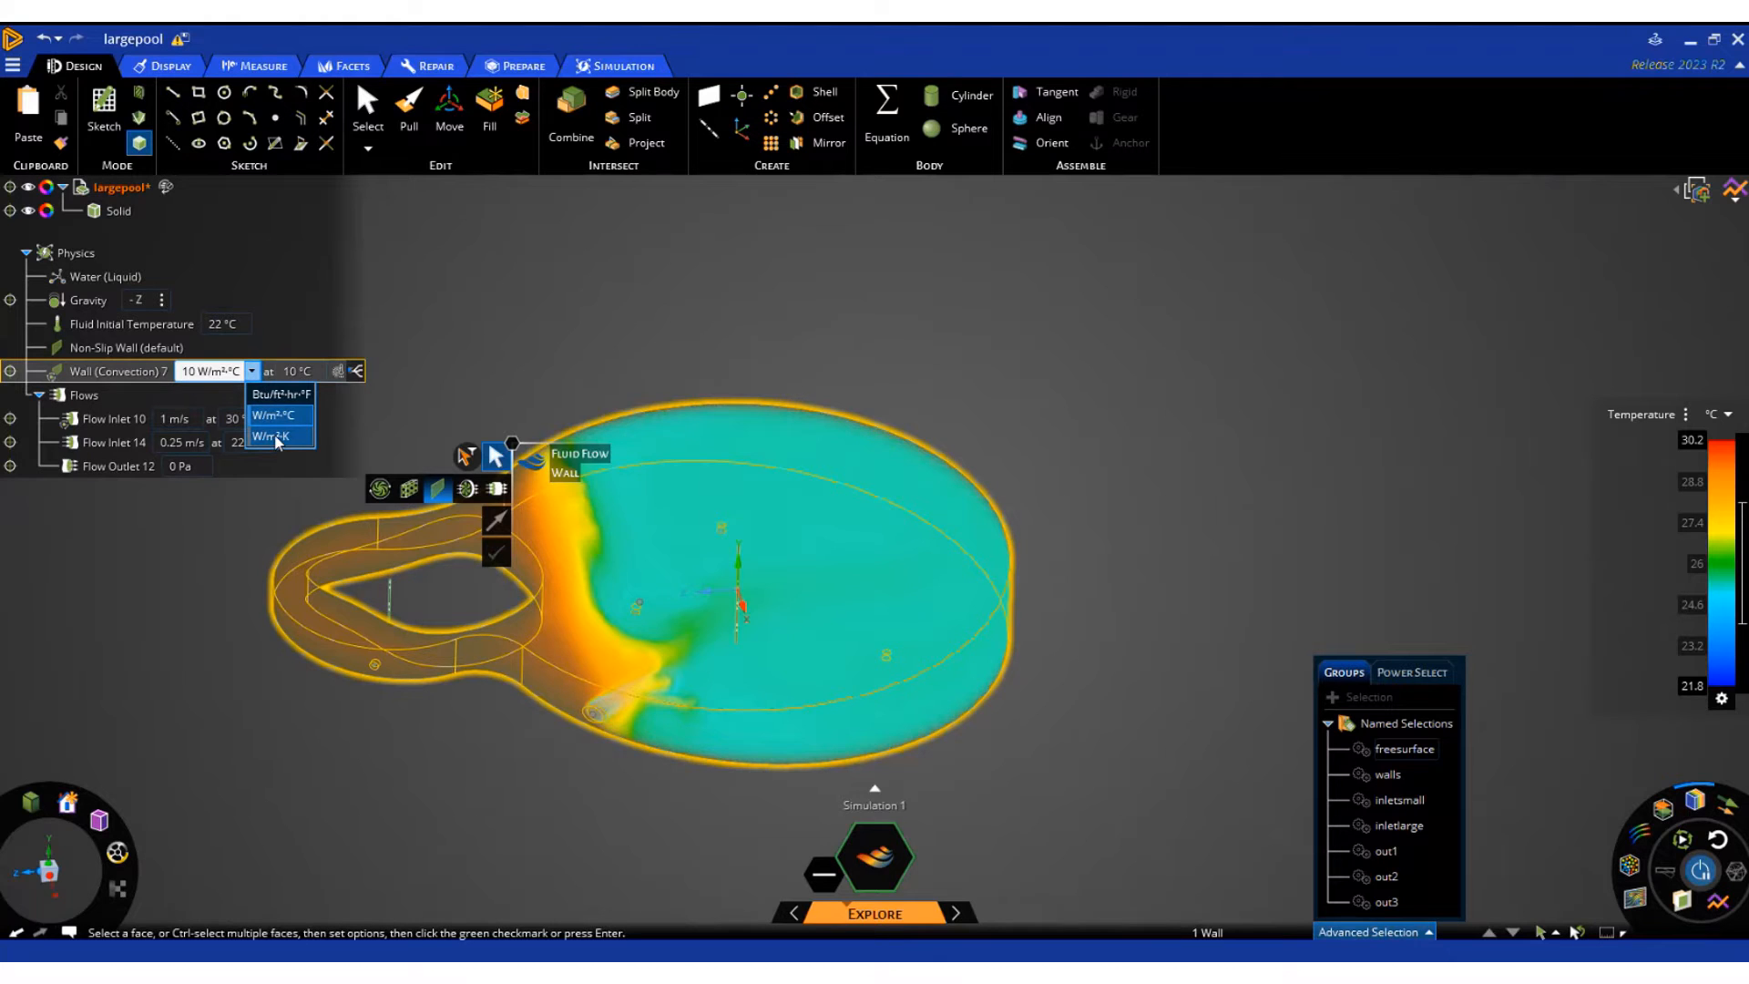
left_click(278, 437)
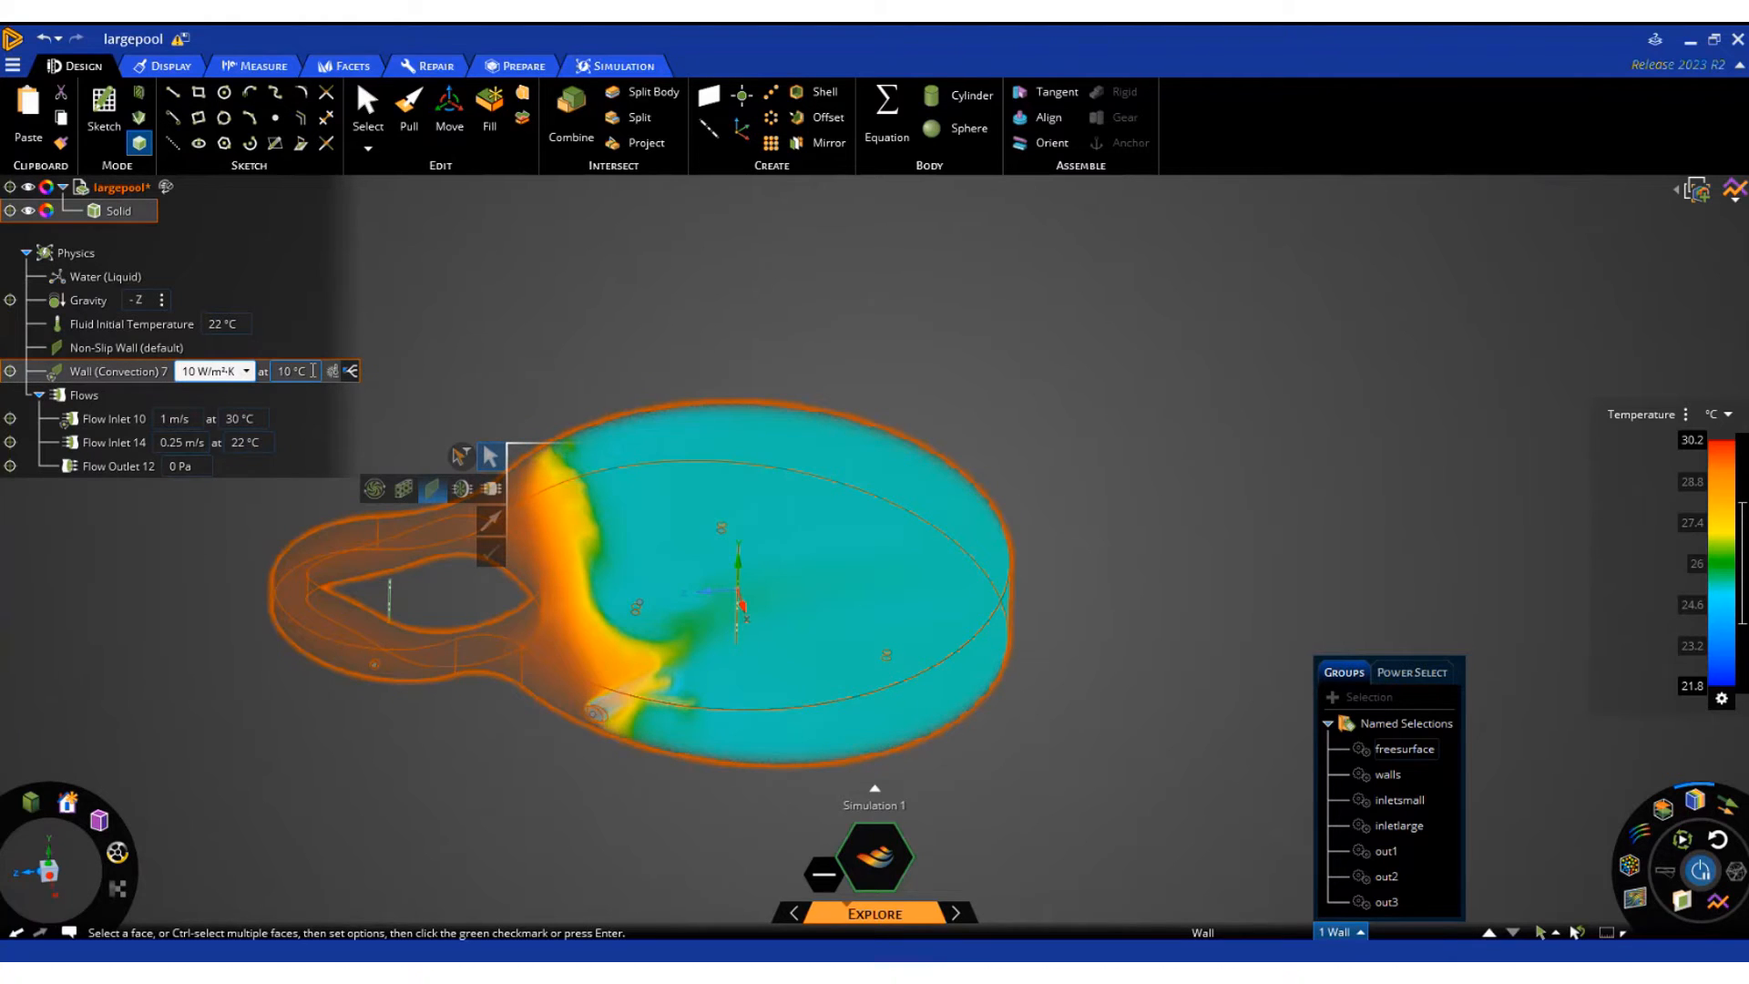
left_click(292, 373)
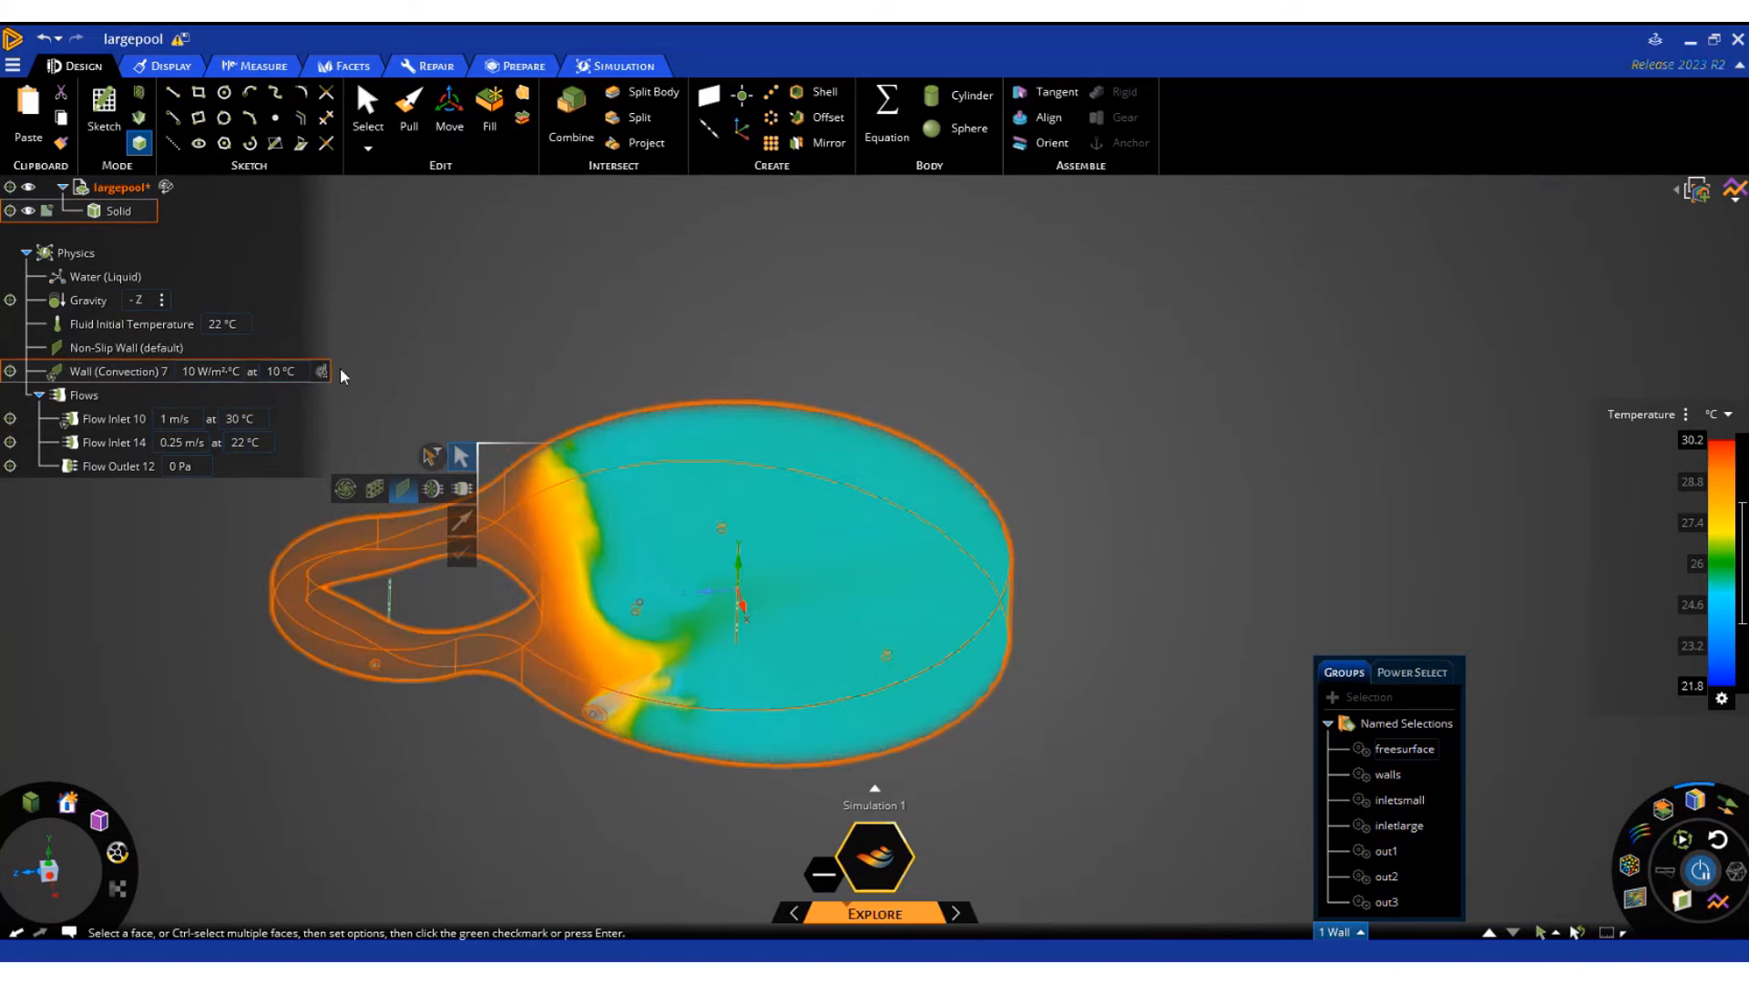
Swap the inlet temperatures, setting Flow Inlet 10 to 22 °C and Flow Inlet 14 to 30 °C
middle_click_drag(299, 821, 406, 799)
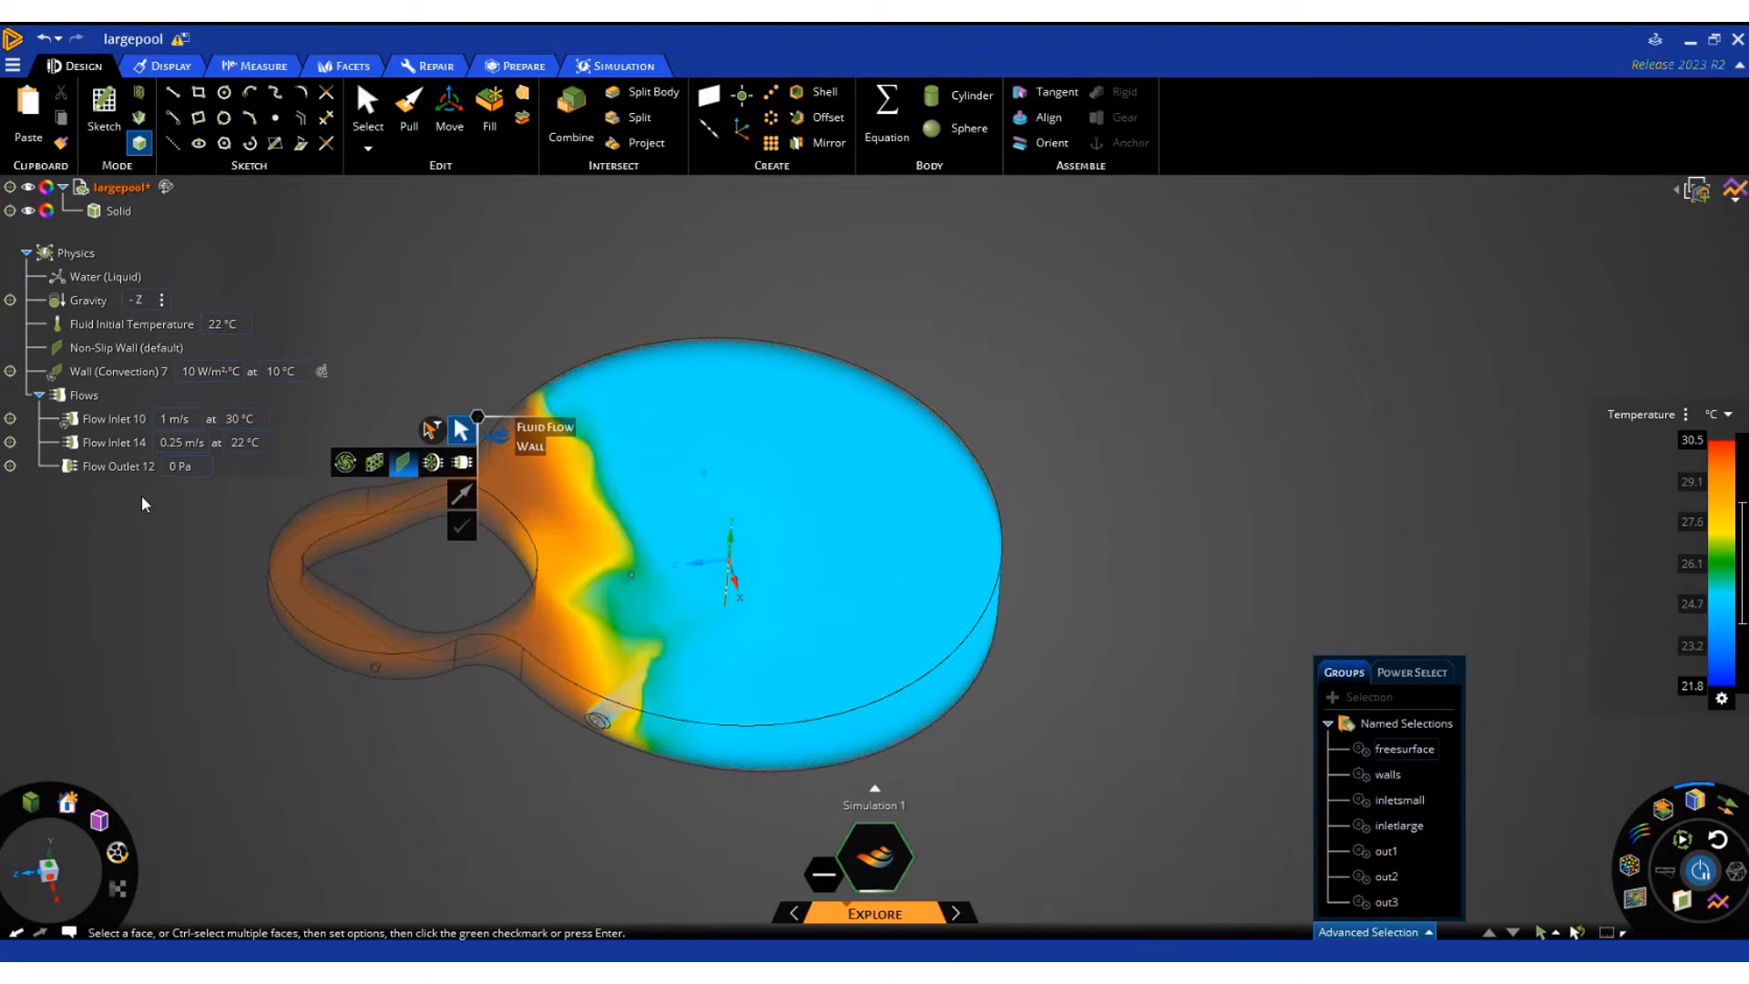
left_click(927, 691)
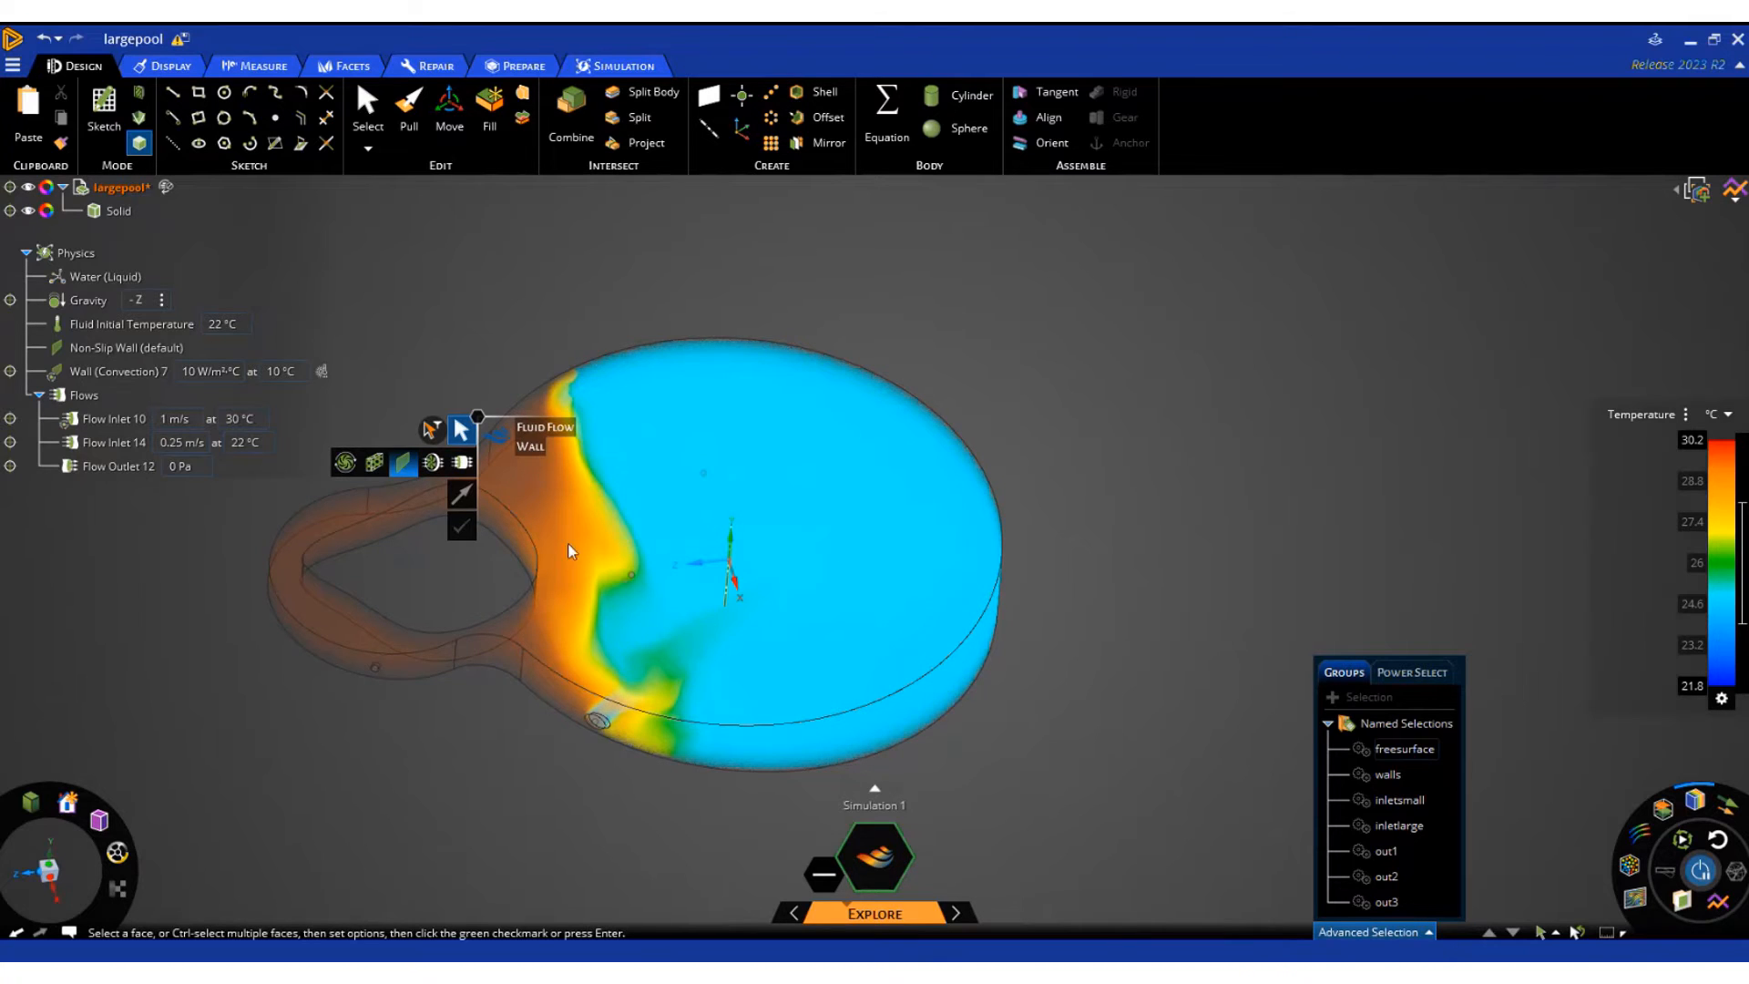
left_click(248, 441)
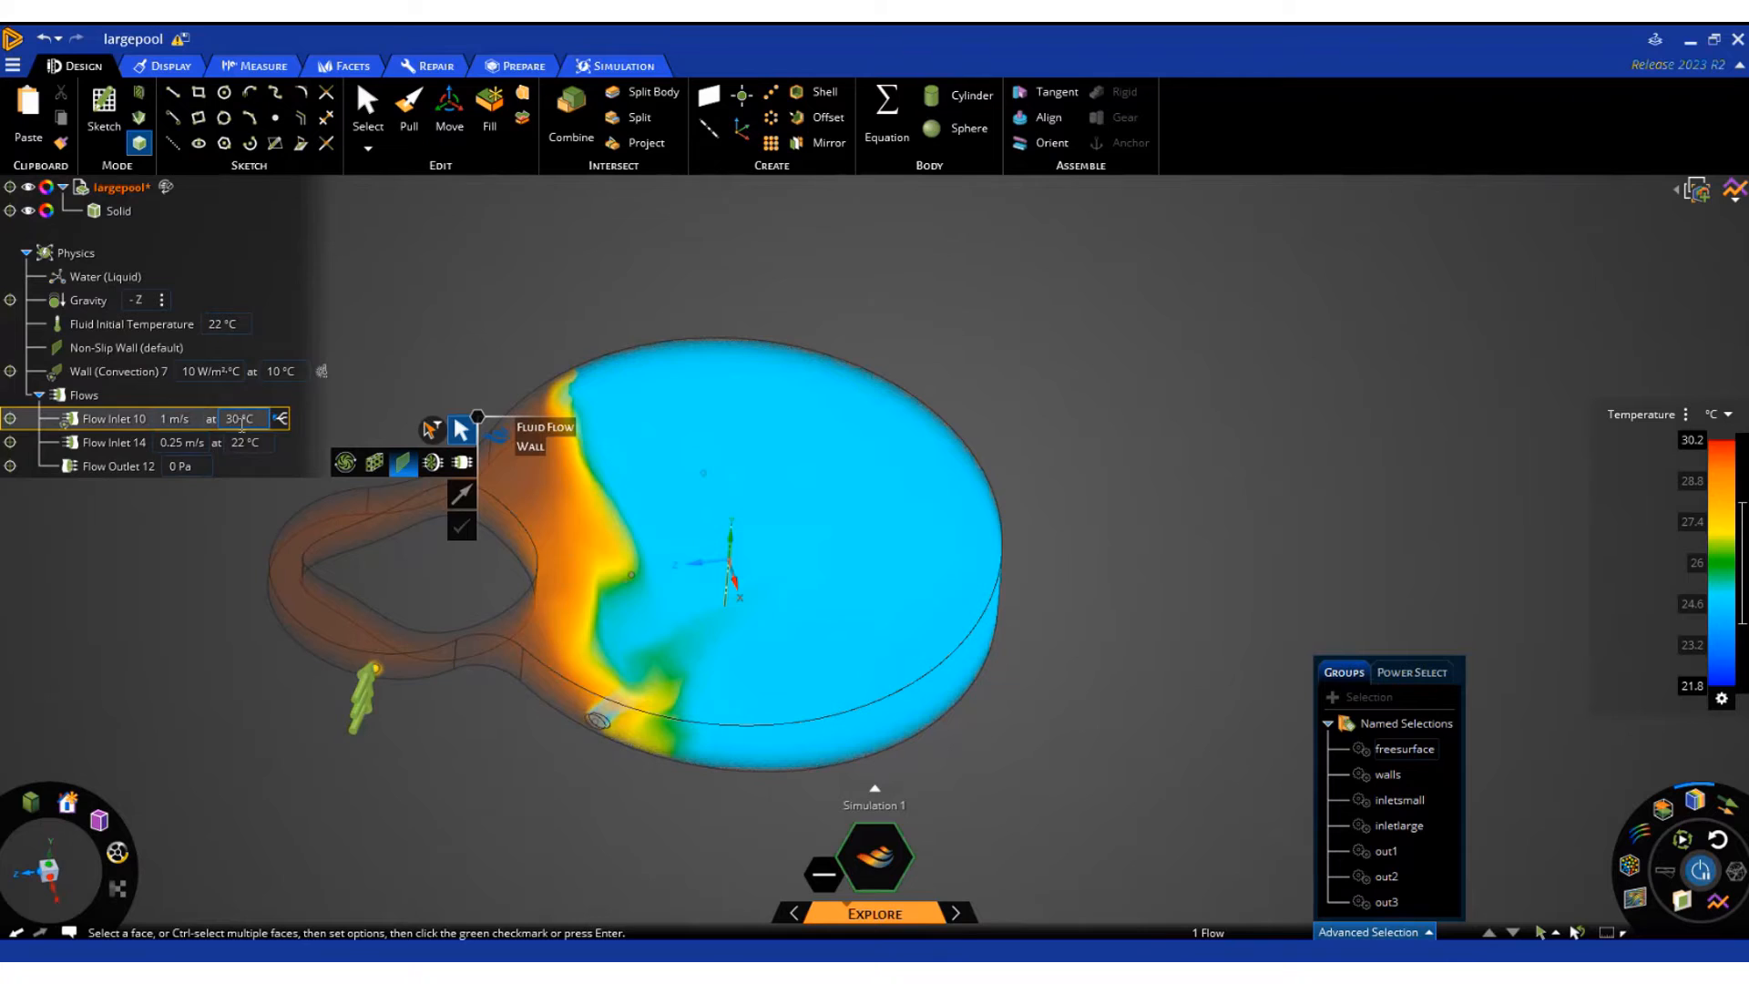
left_click(254, 420)
left_click(246, 444)
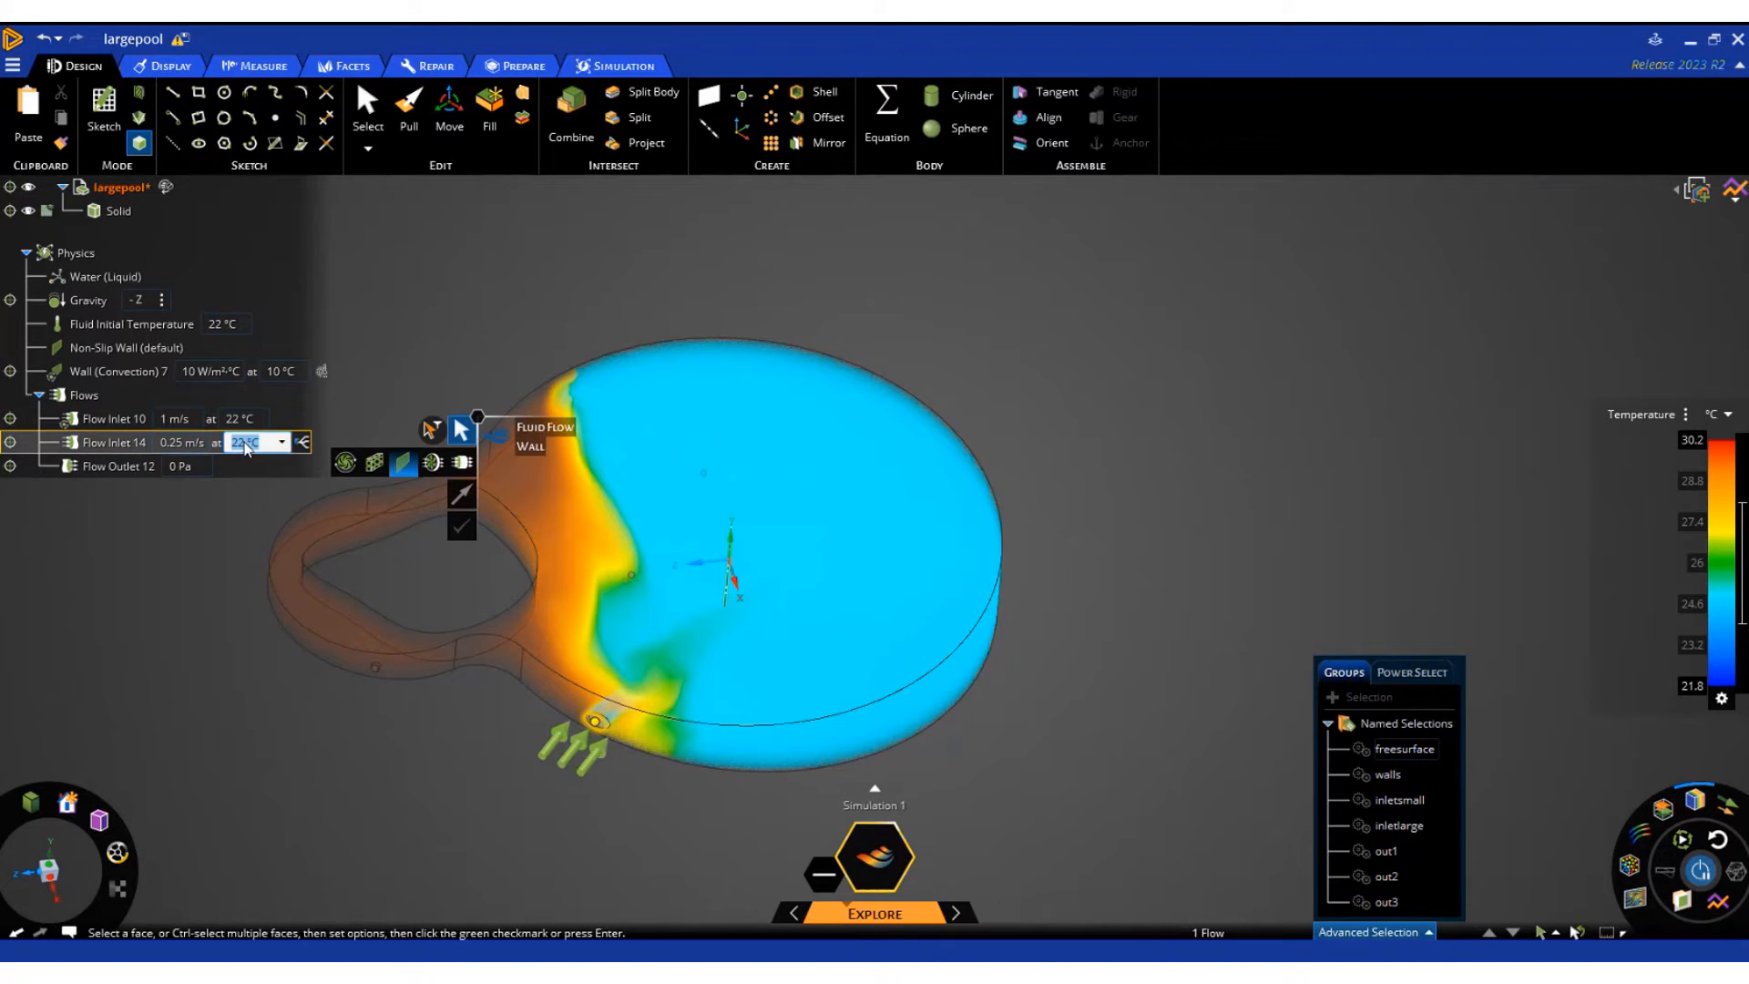
type("30")
key("Return")
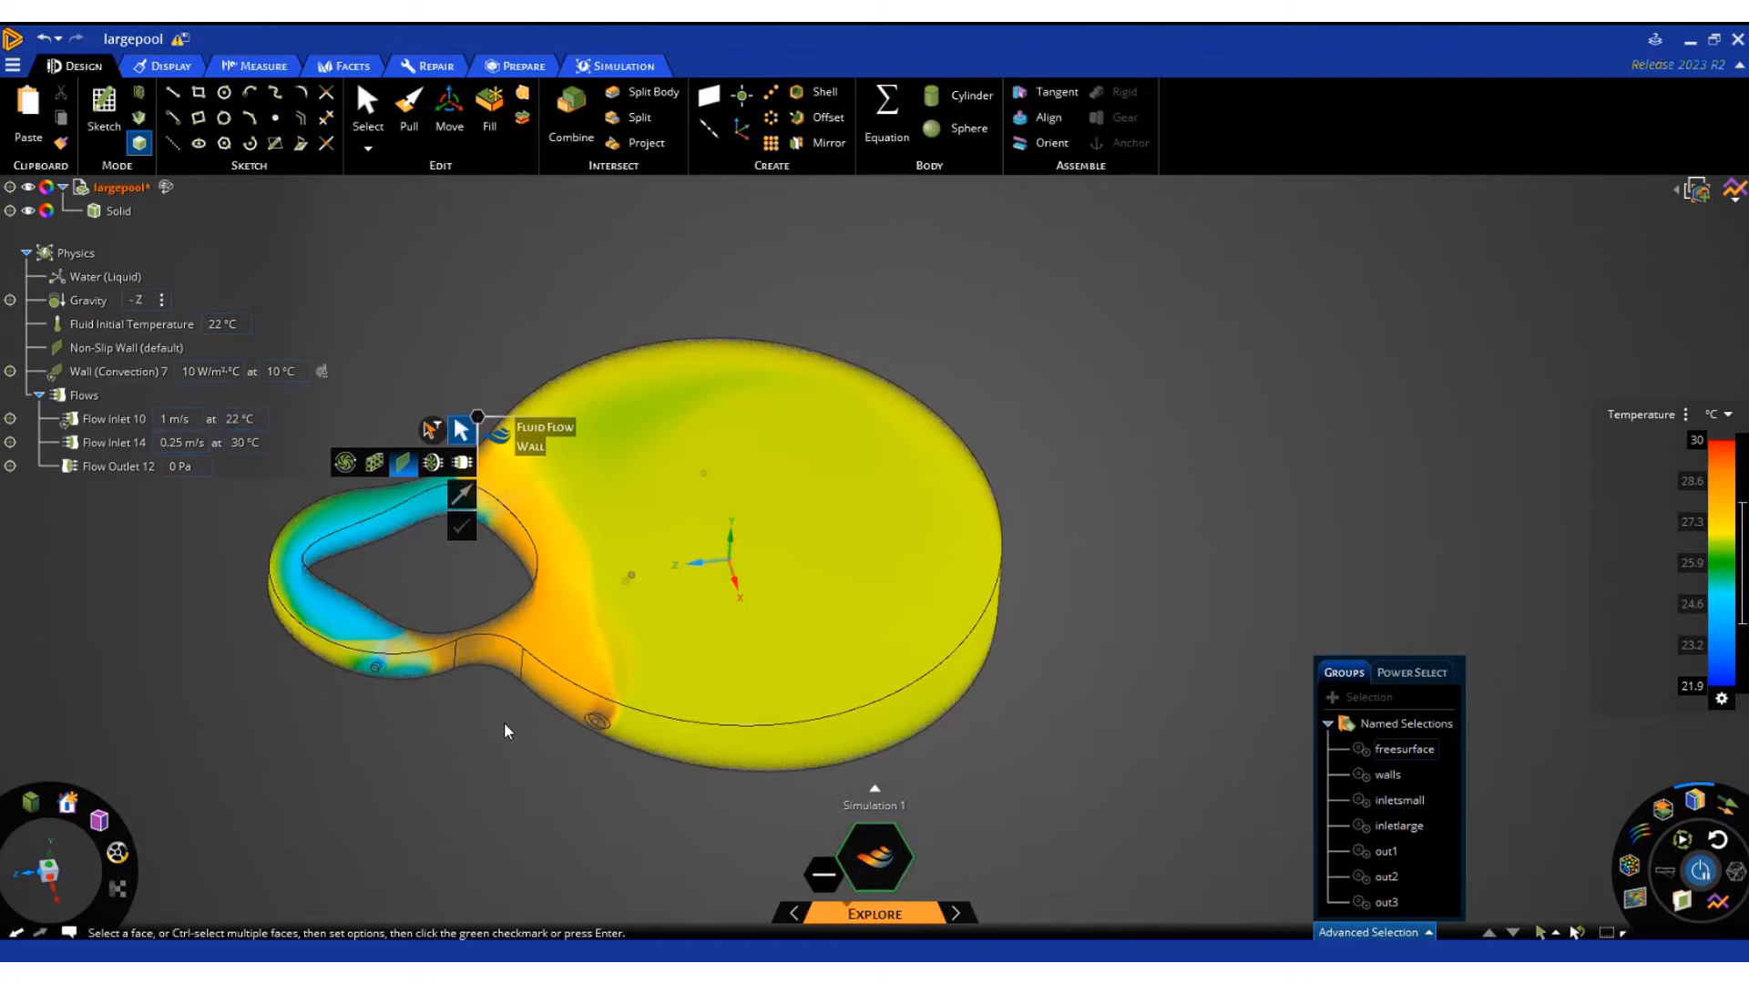
key("Escape")
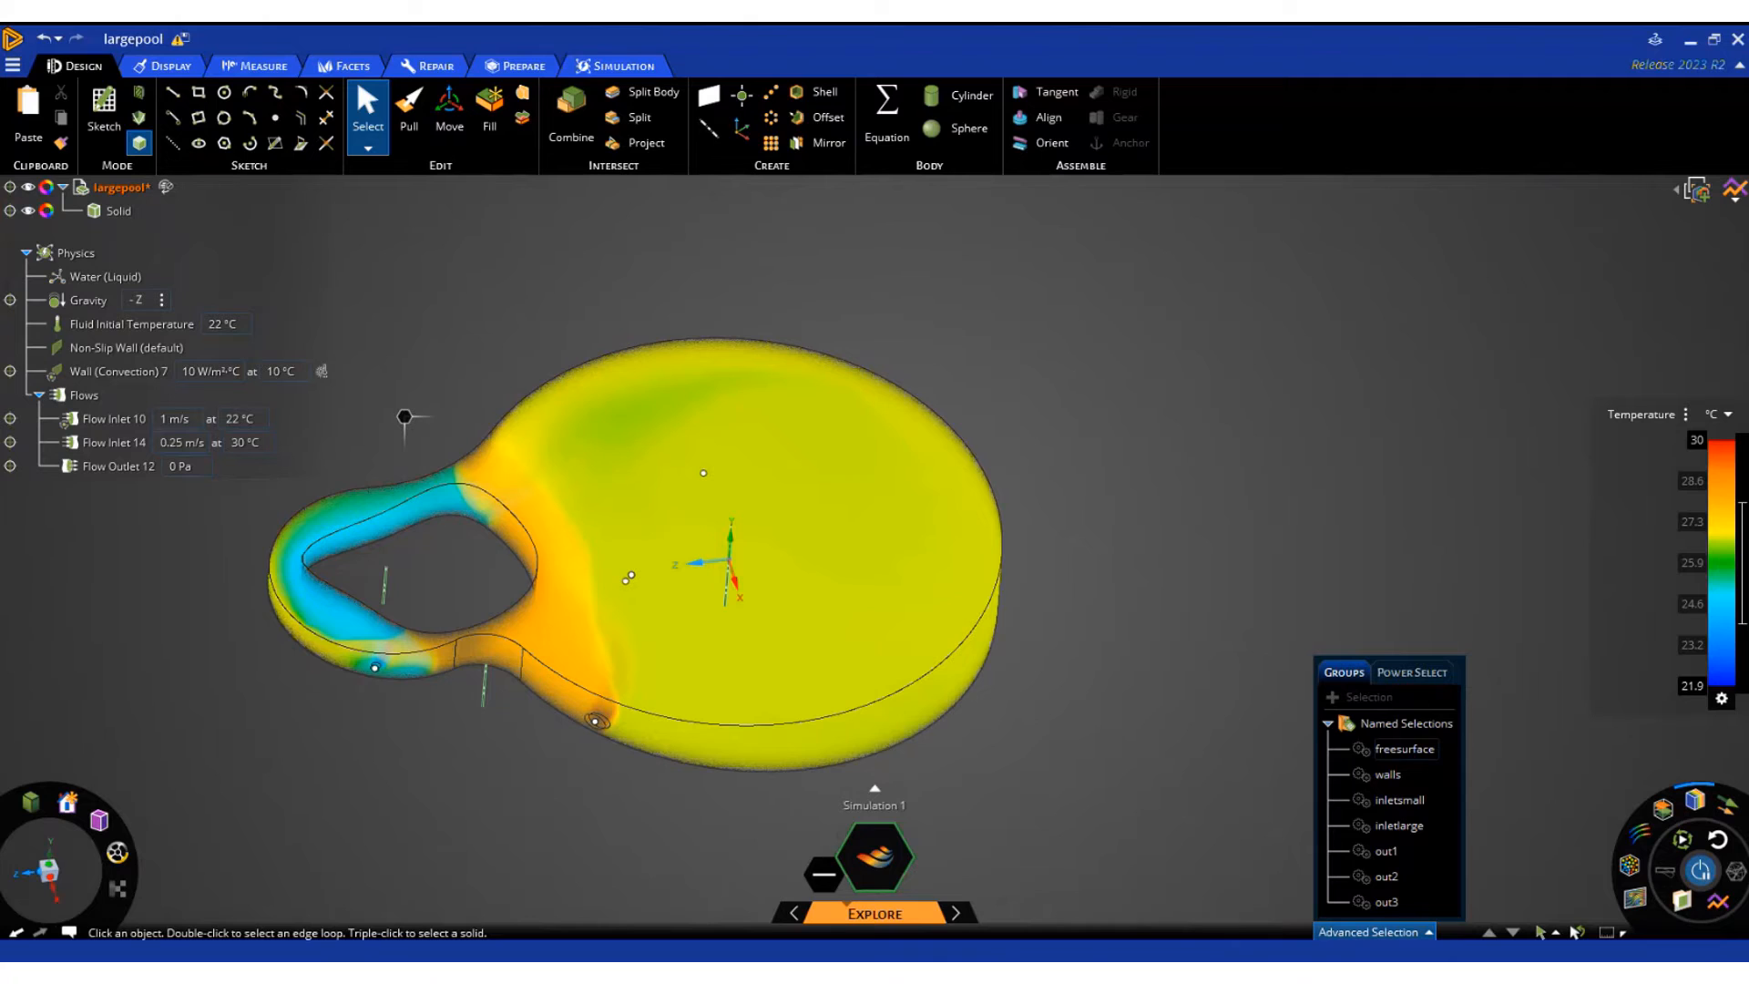
Pull the small curved wall face between the two inlets to a radius of about 3.28 m
left_click(456, 512)
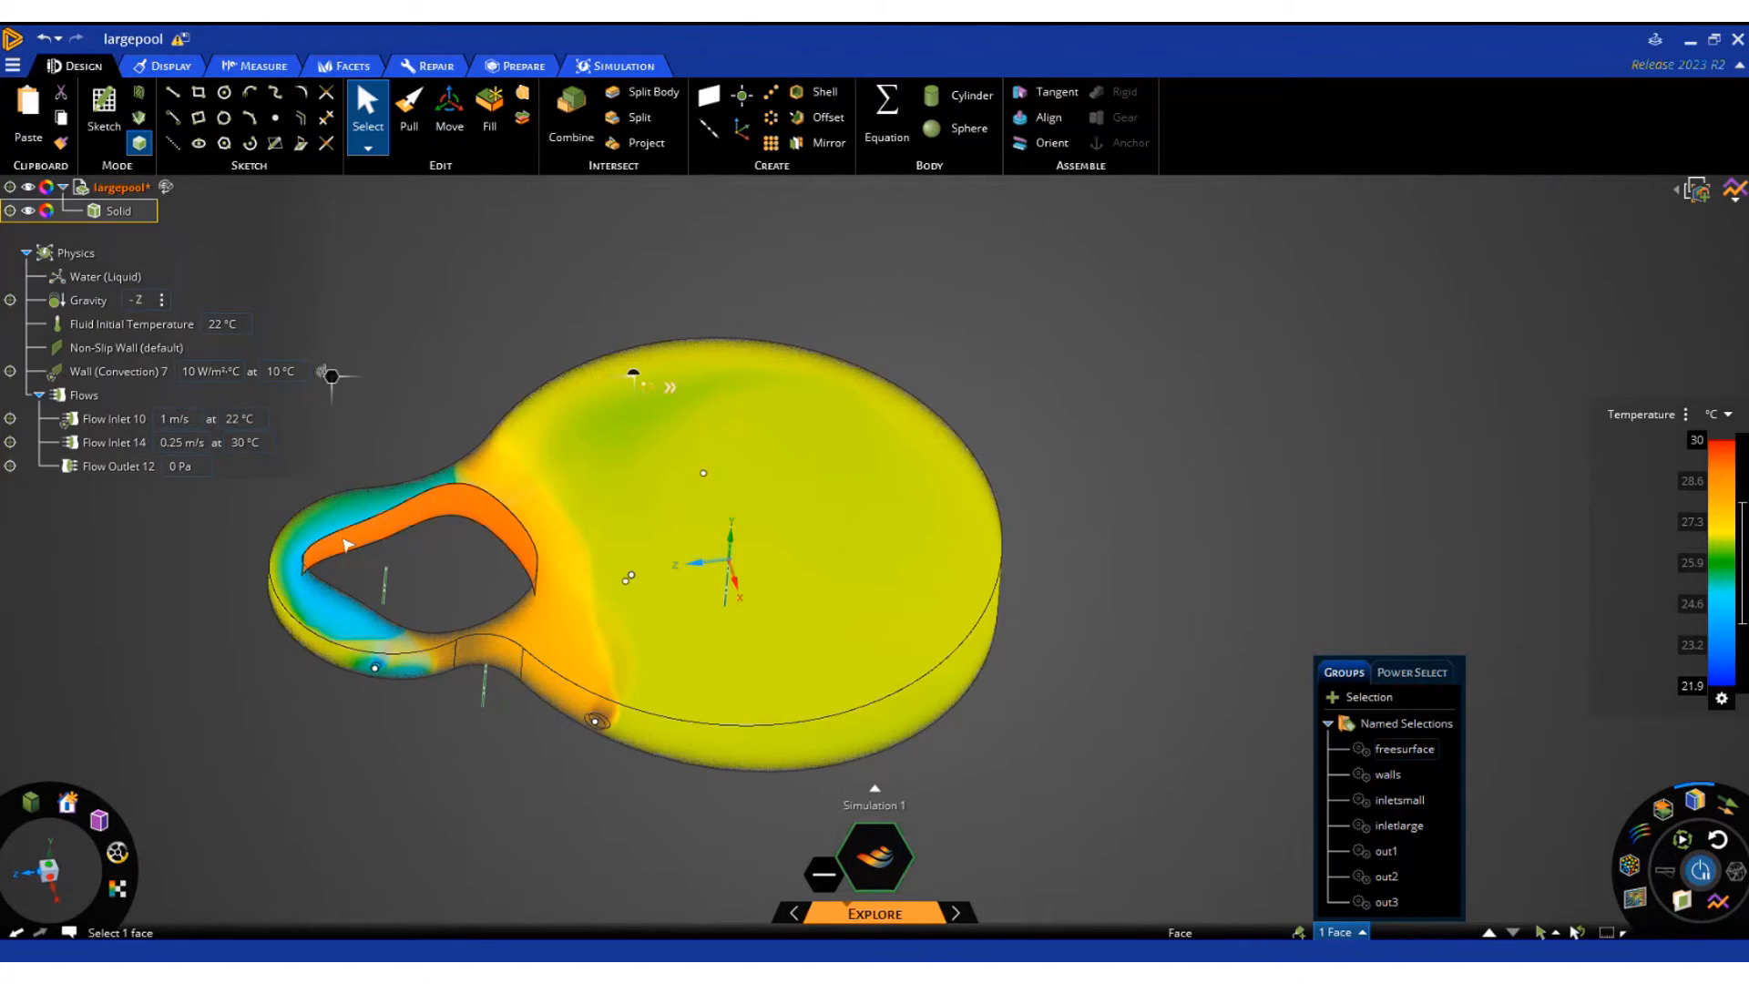
left_click(716, 757)
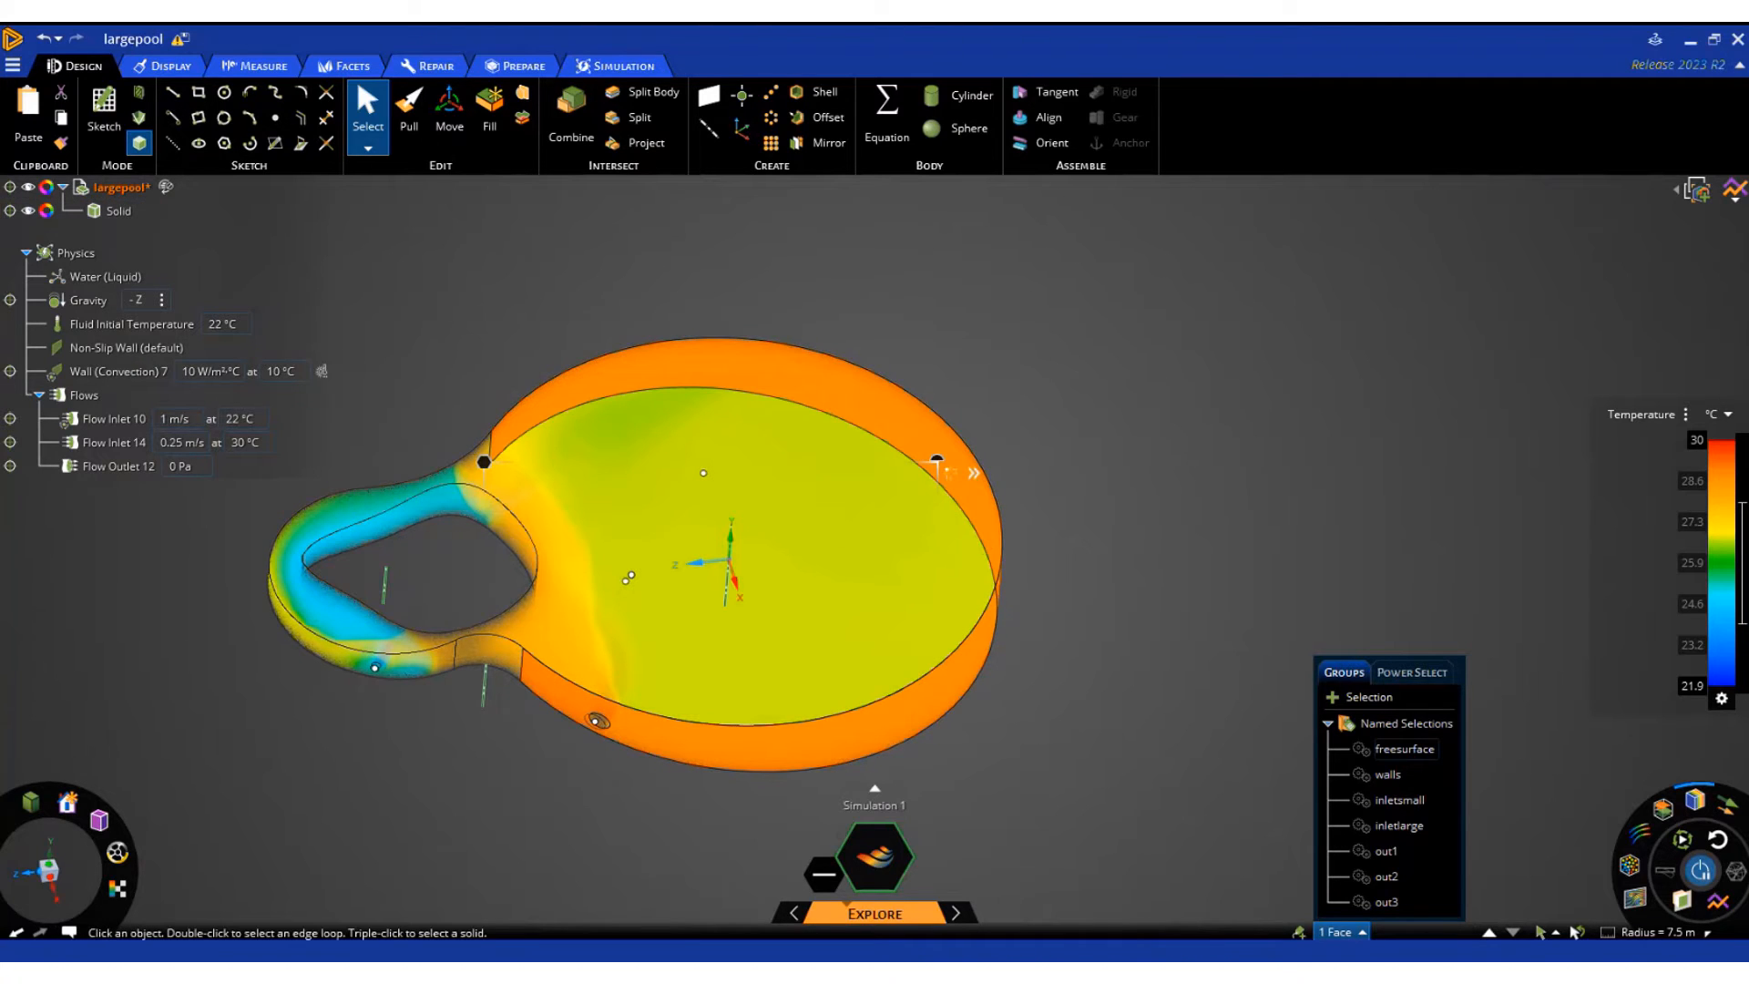
left_click(483, 657)
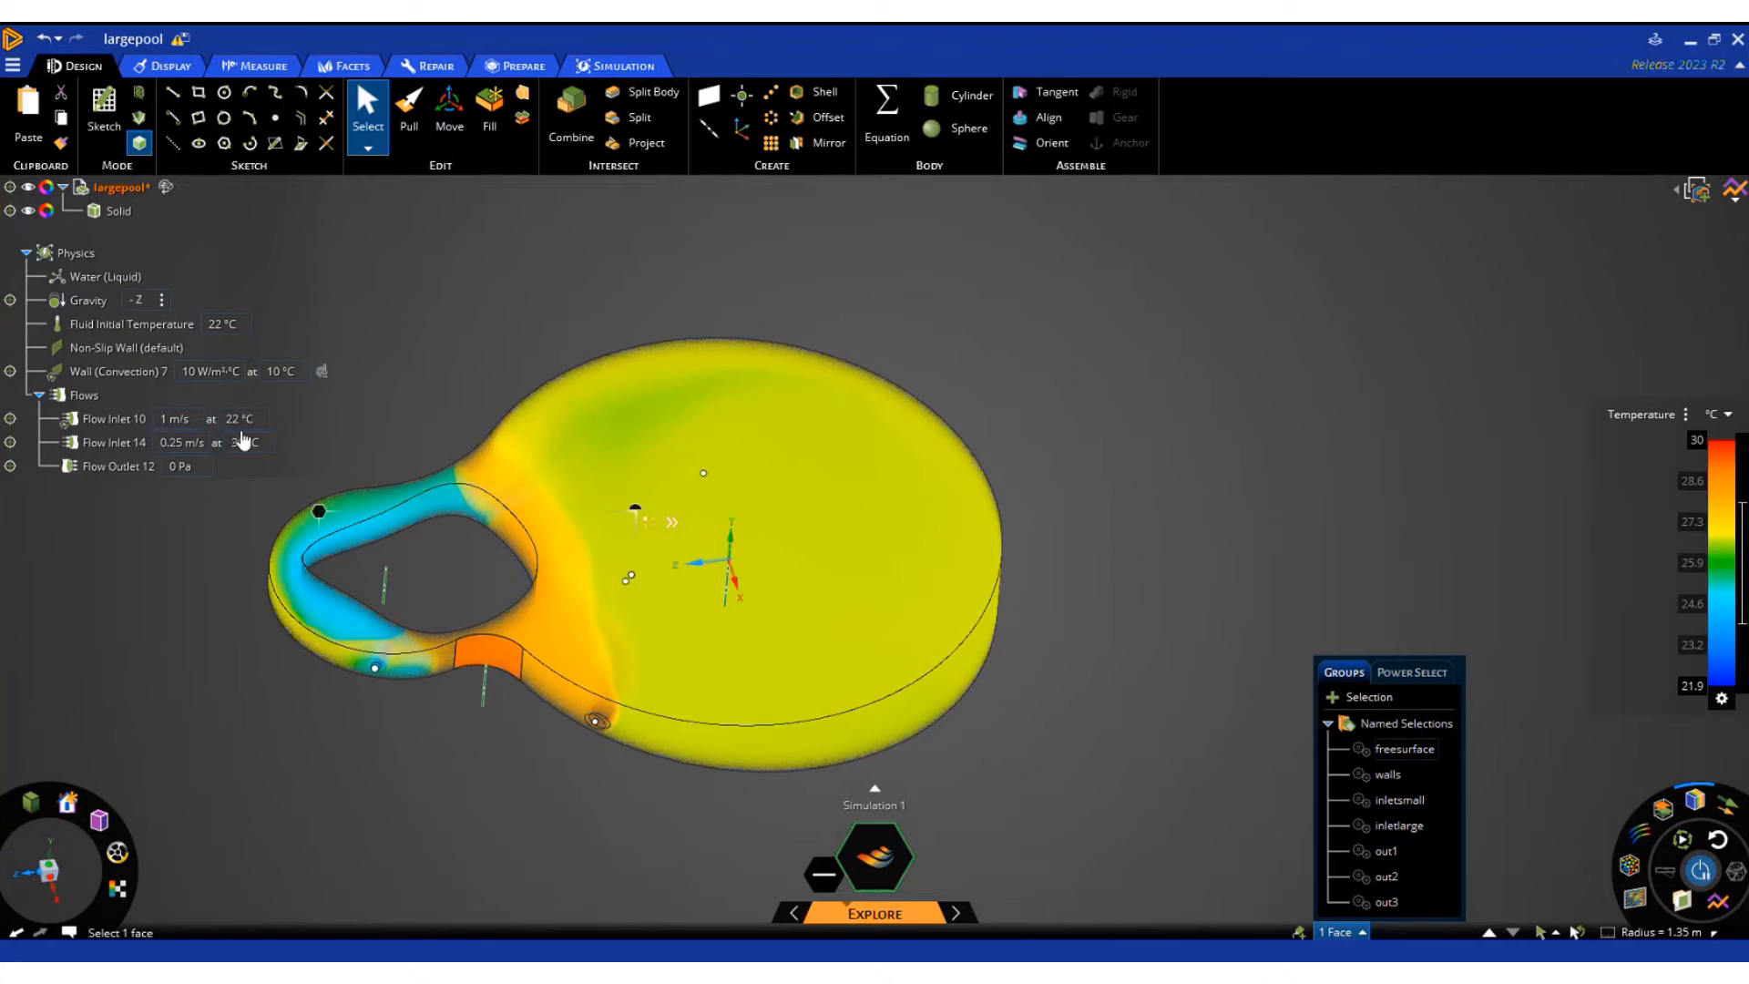
left_click(164, 67)
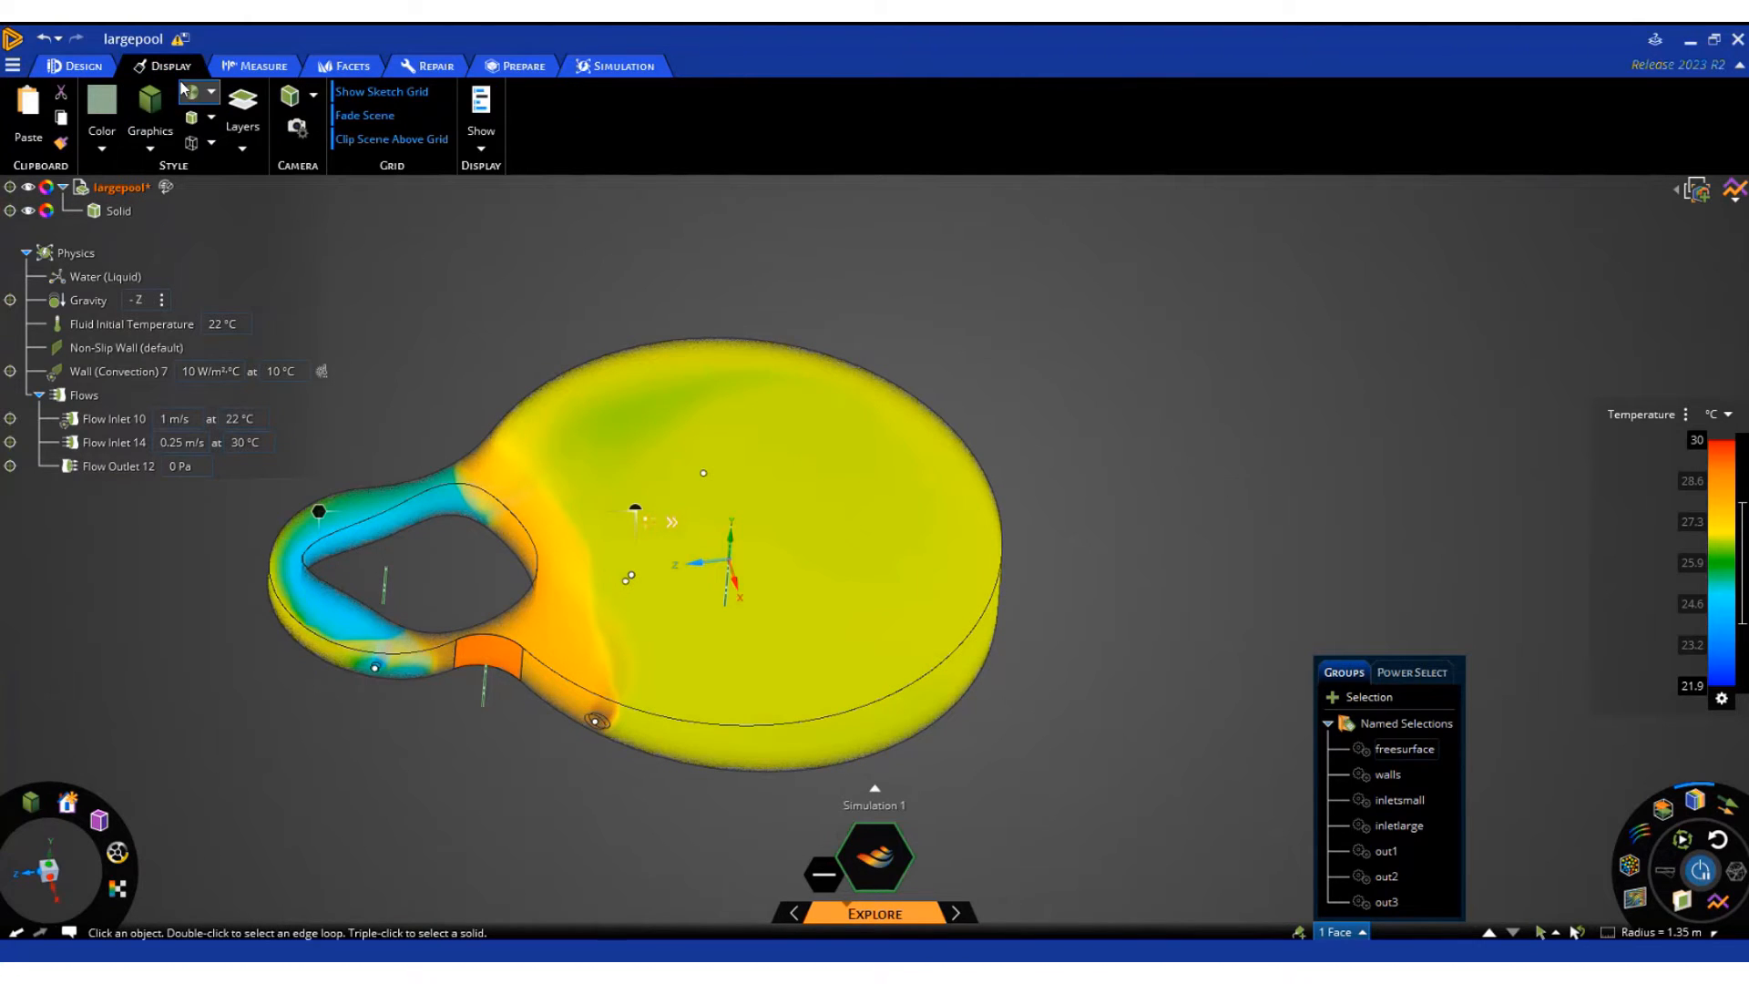
left_click(77, 66)
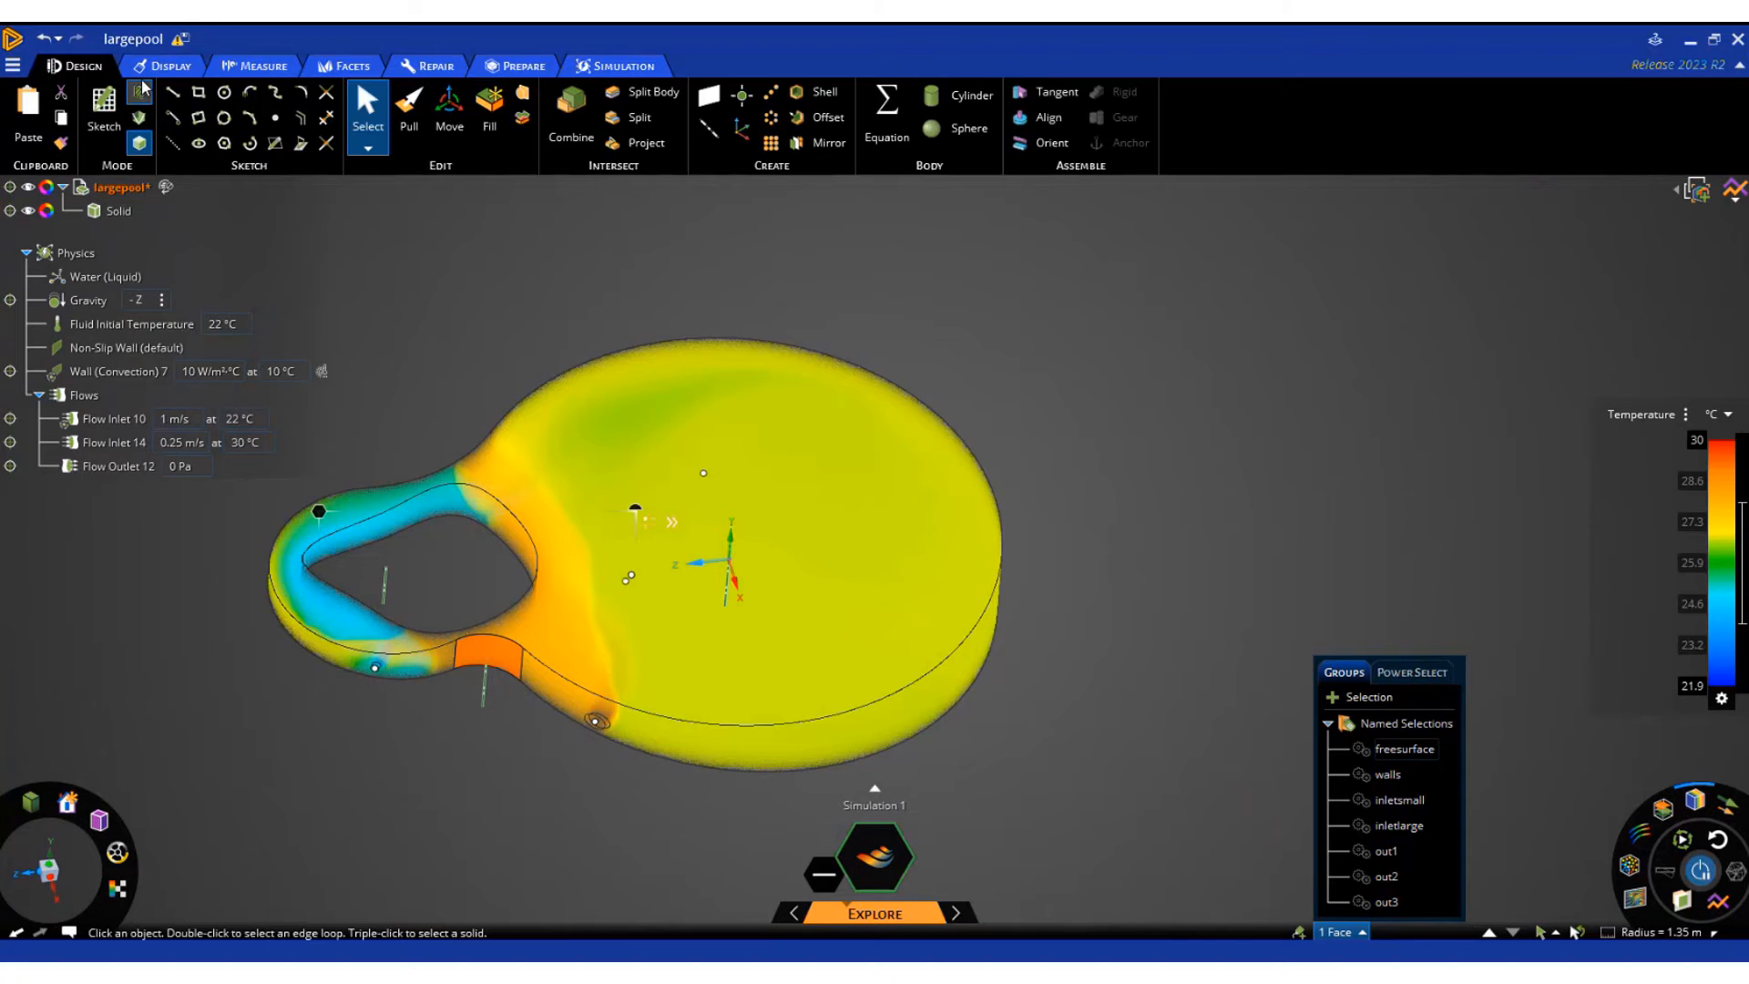
left_click(414, 116)
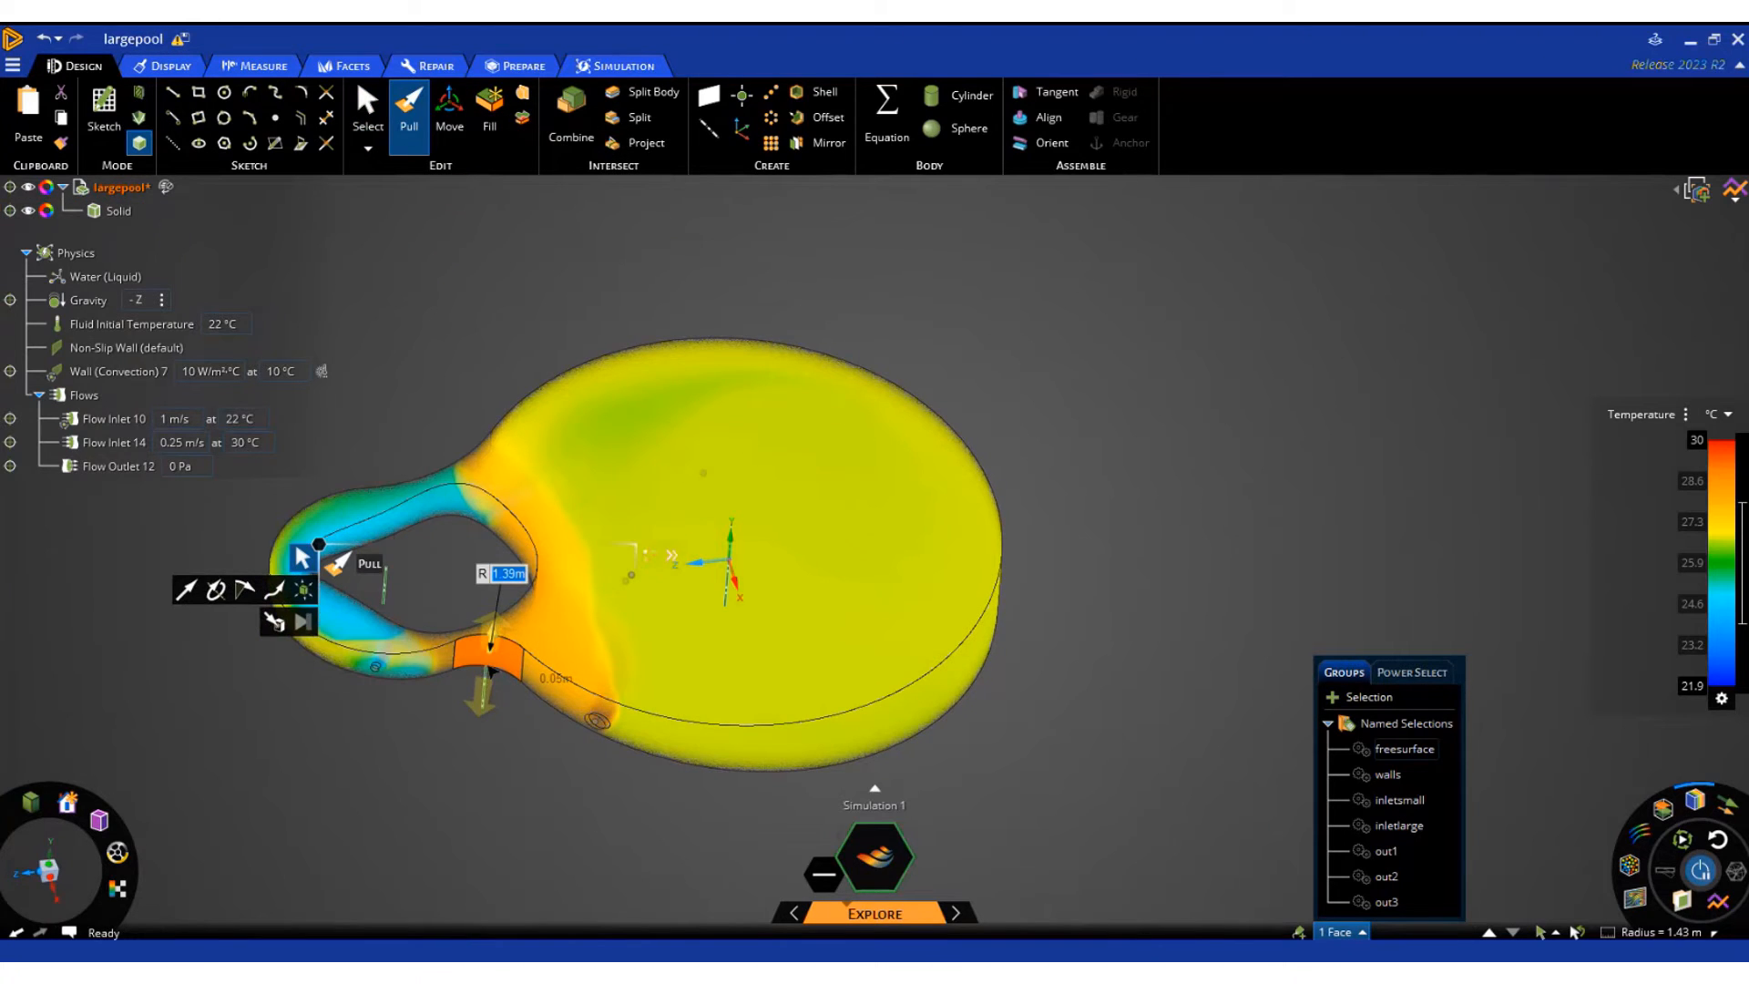
left_click_drag(490, 672, 571, 776)
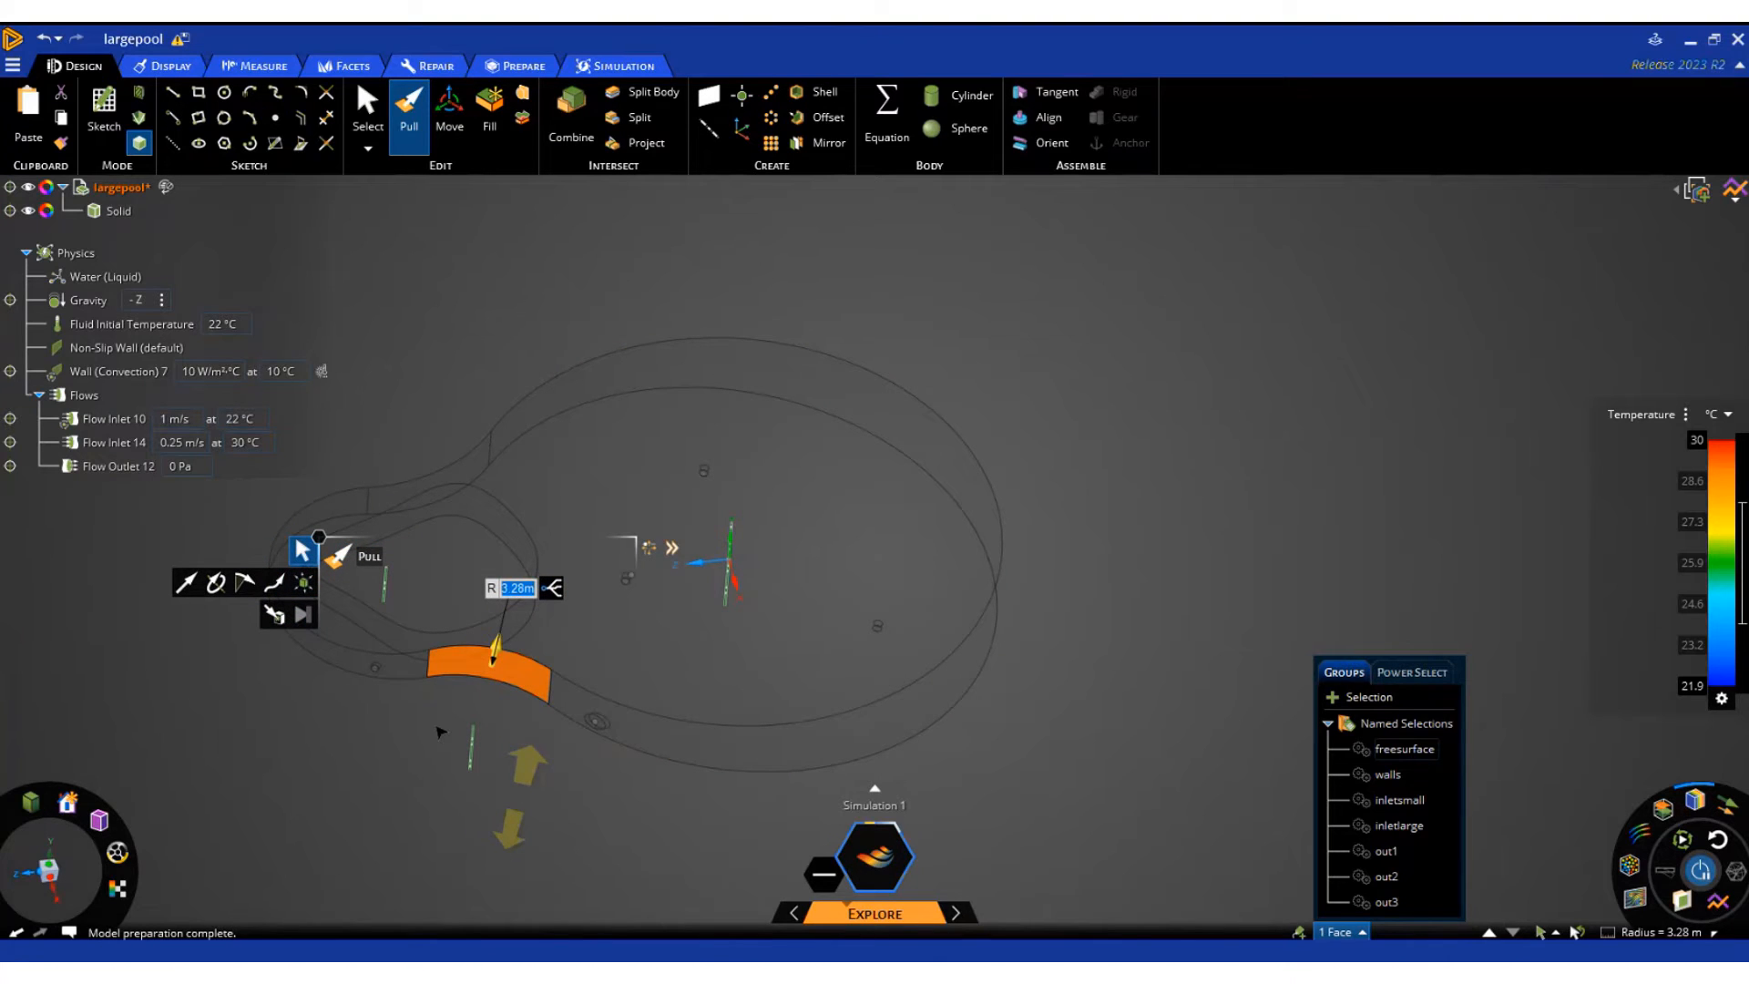
key("Escape")
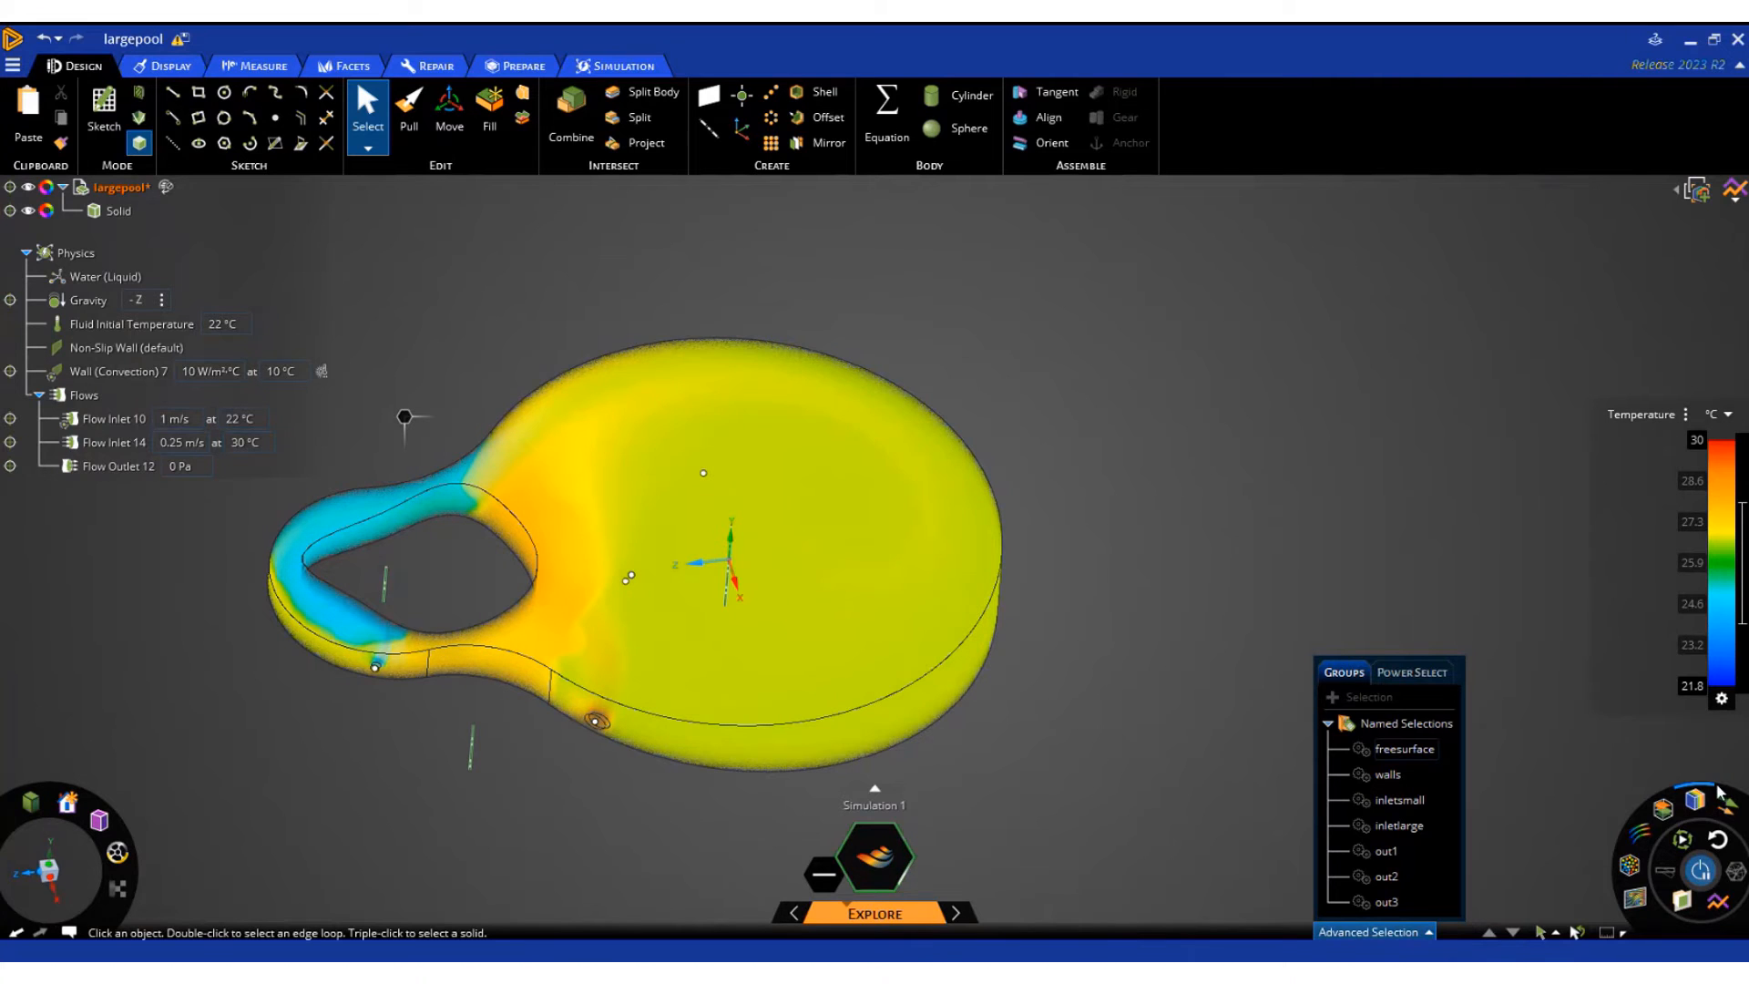
Show velocity vectors over the pool's temperature result and inspect the flow around the small loop
mouse_move(1728, 811)
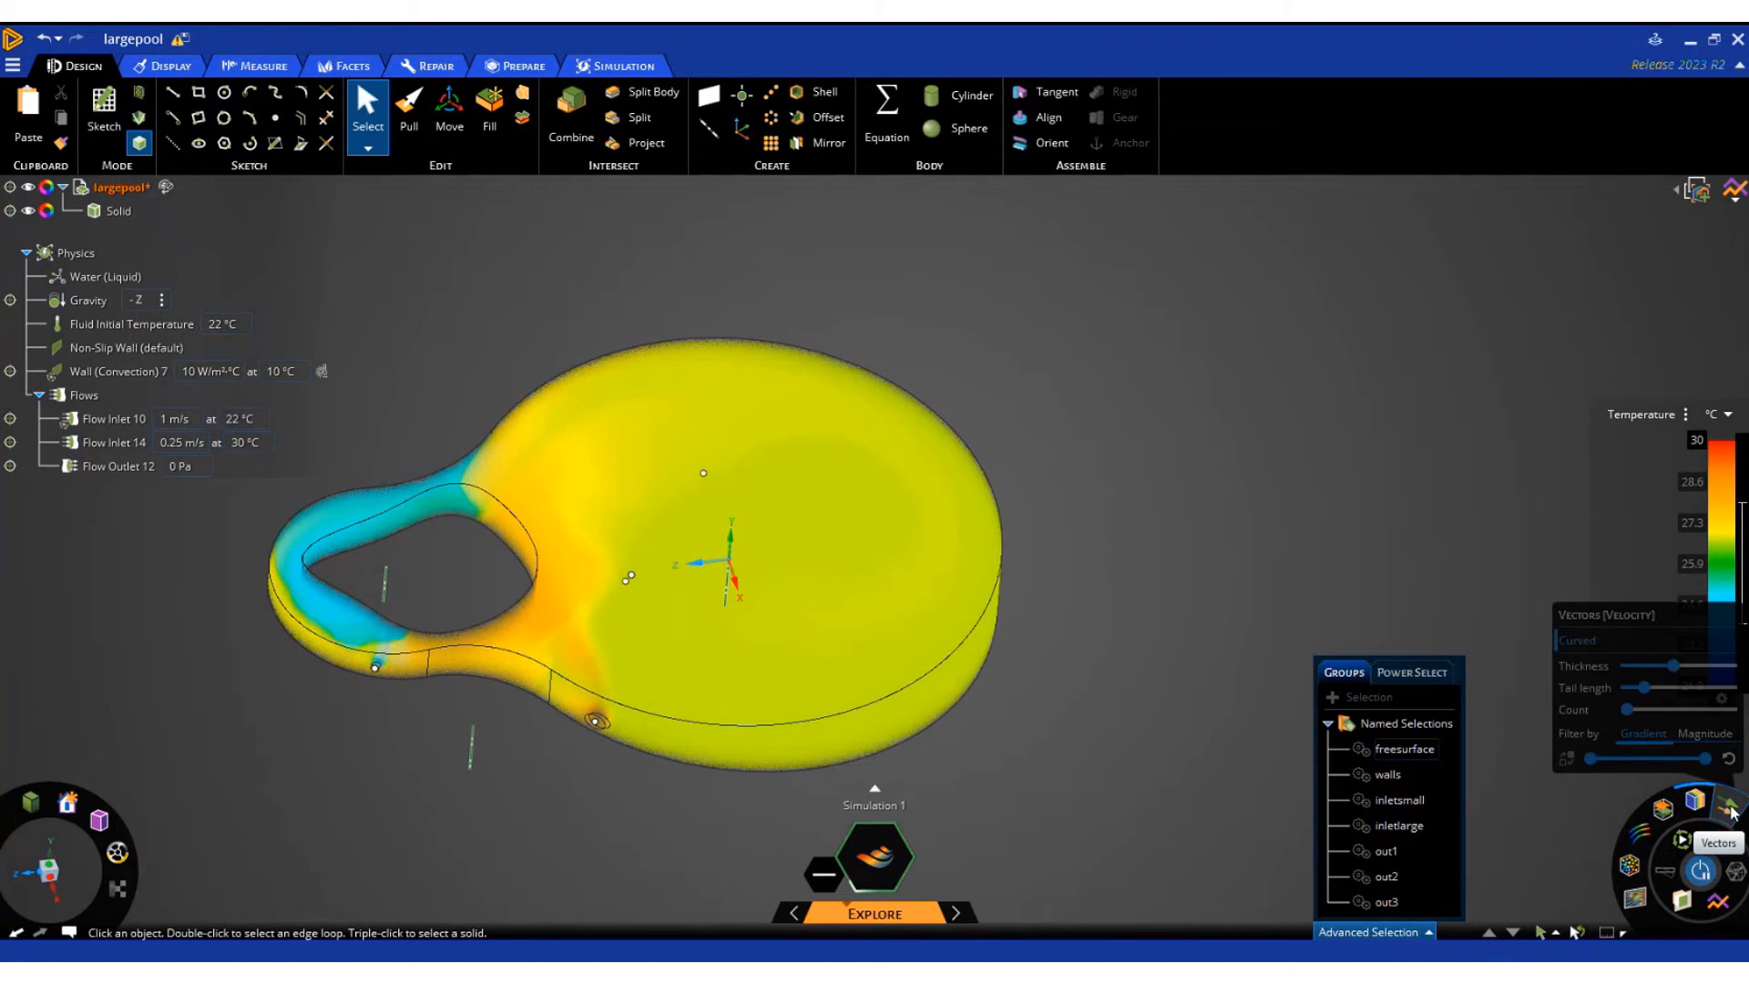
left_click(1729, 811)
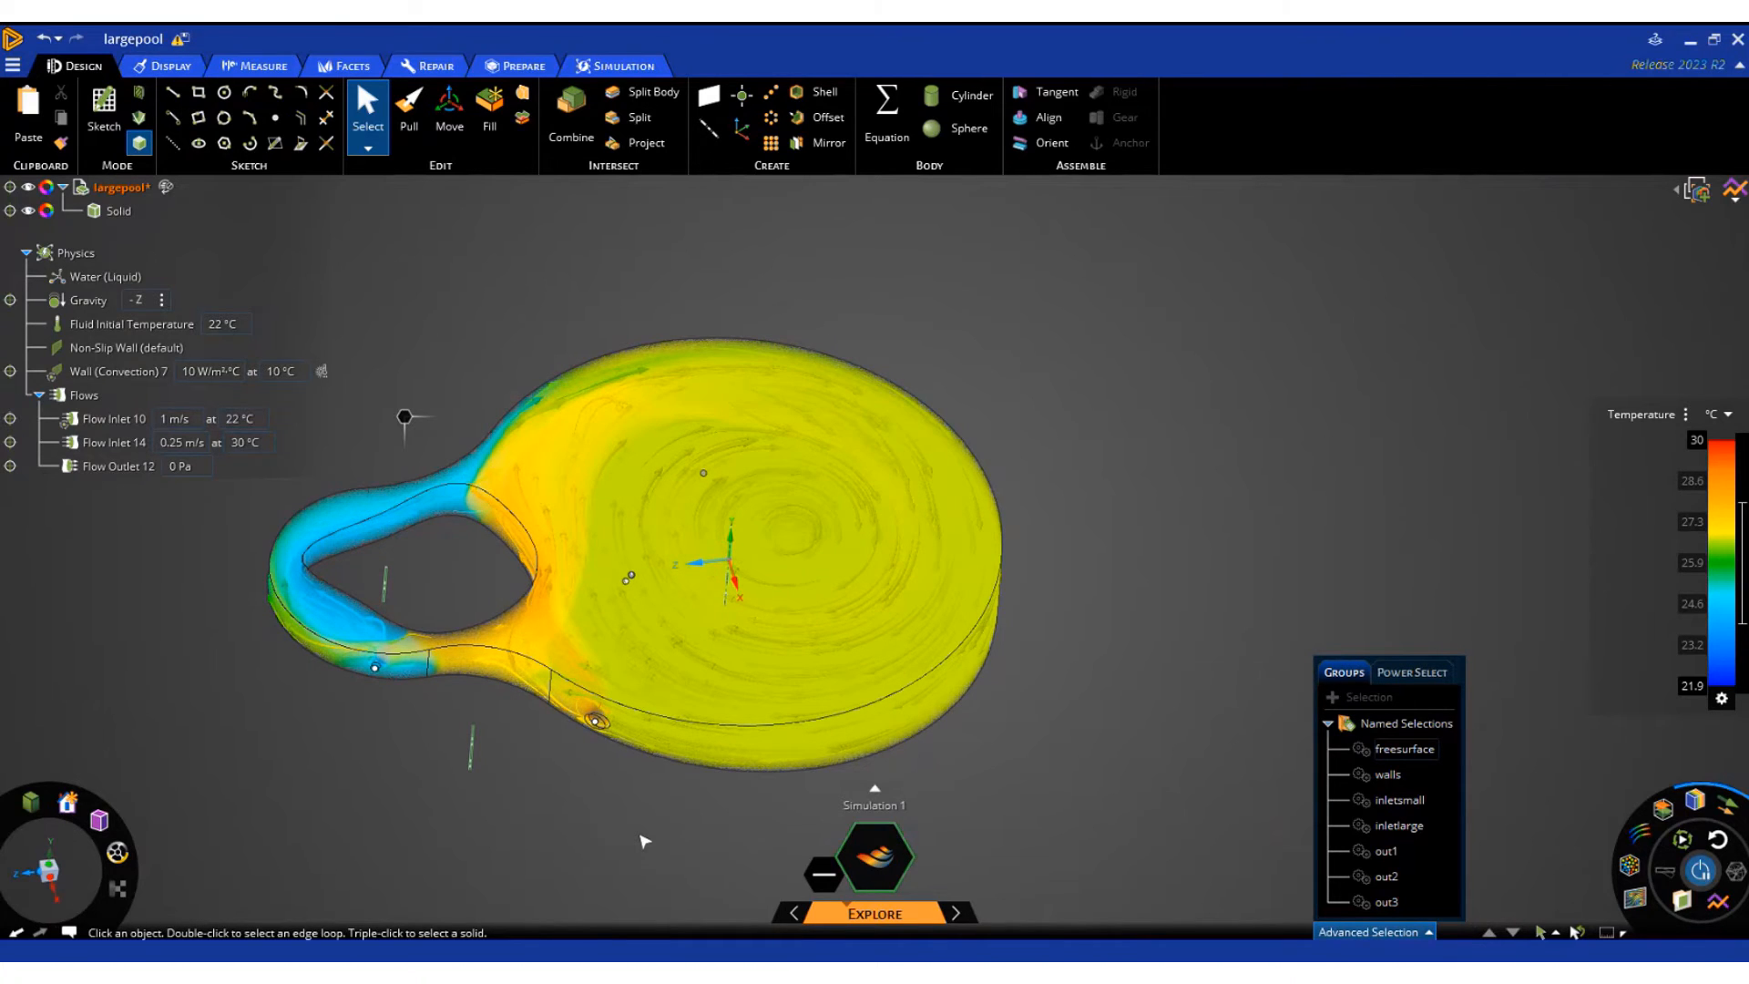
scroll(553, 760, "up", 3)
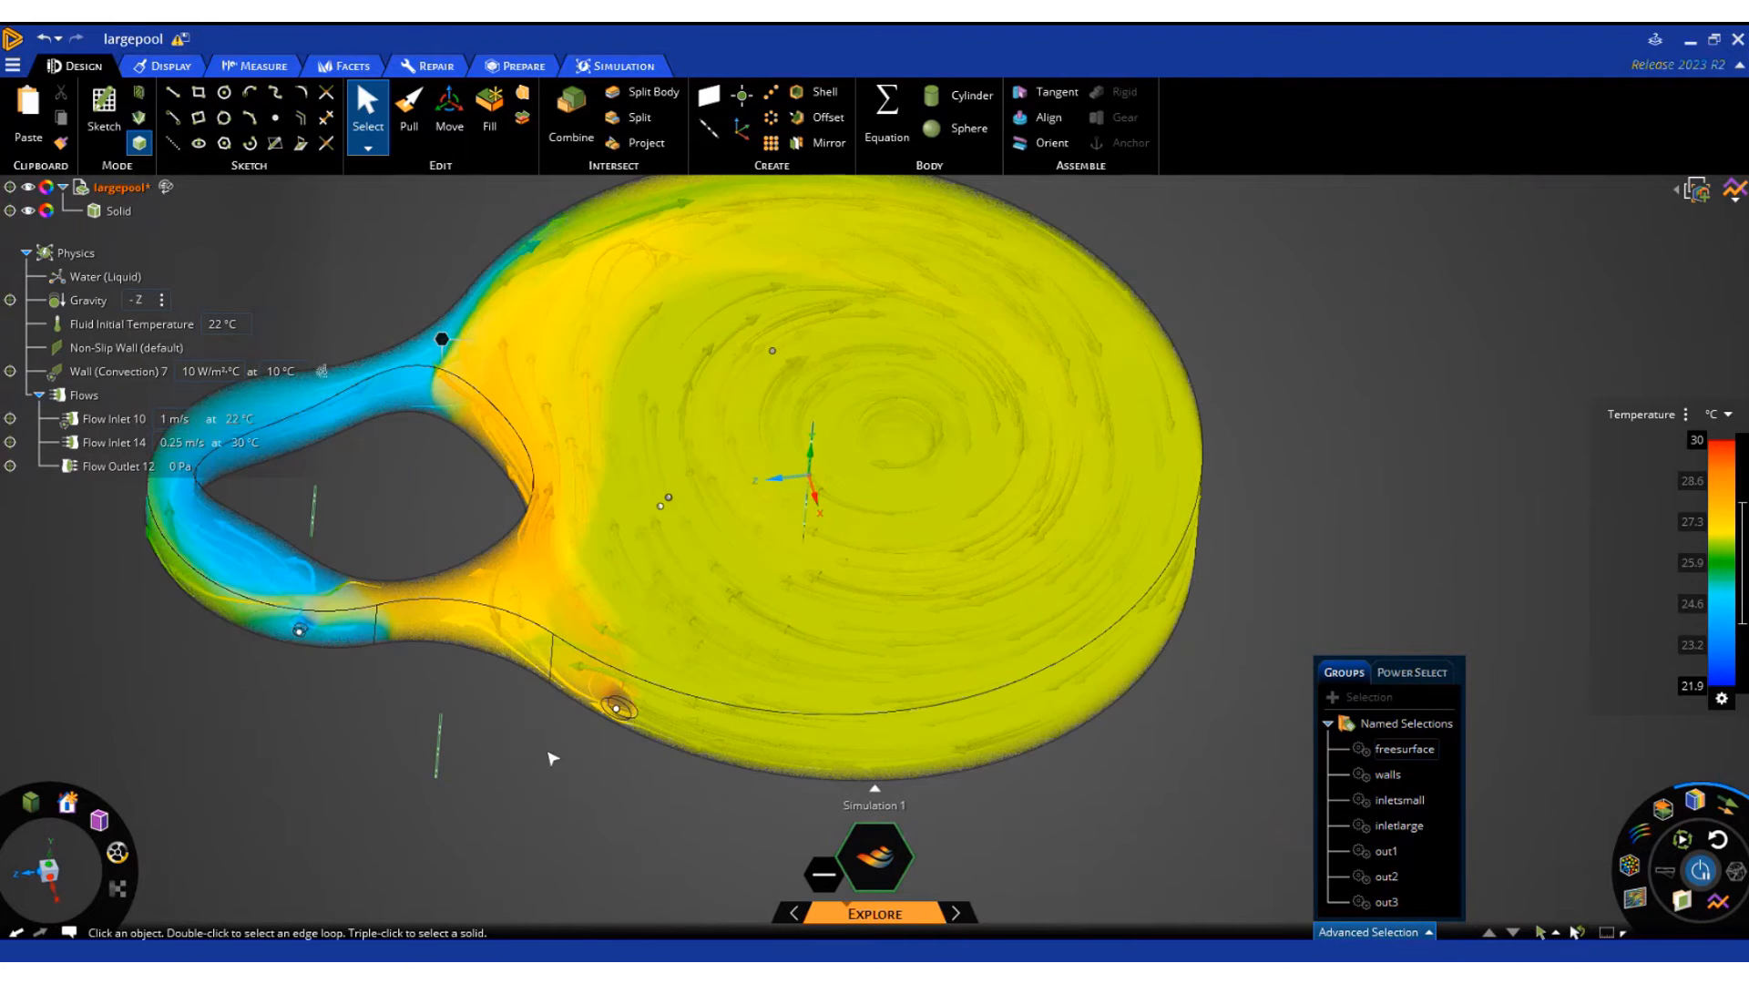
scroll(674, 844, "down", 2)
scroll(505, 745, "up", 2)
middle_click_drag(459, 746, 436, 780)
scroll(501, 786, "down", 2)
scroll(454, 729, "up", 2)
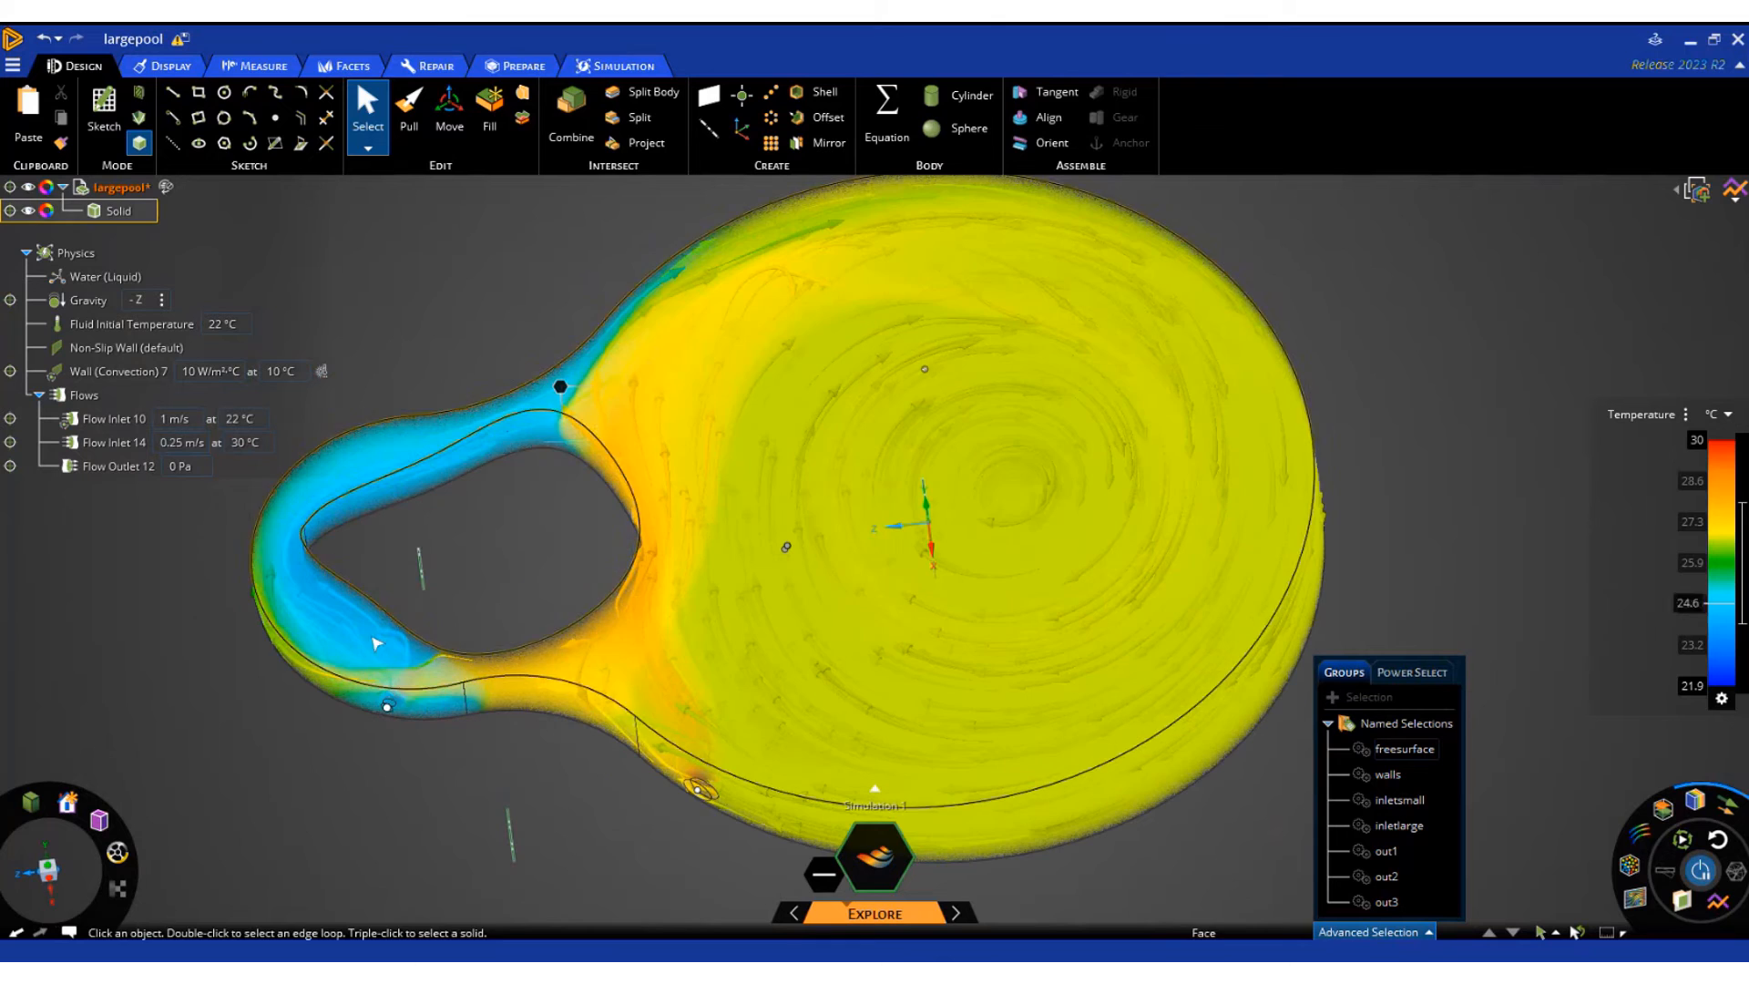
Hide the filled volume result so that only the temperature-colored vectors are displayed
mouse_move(1698, 802)
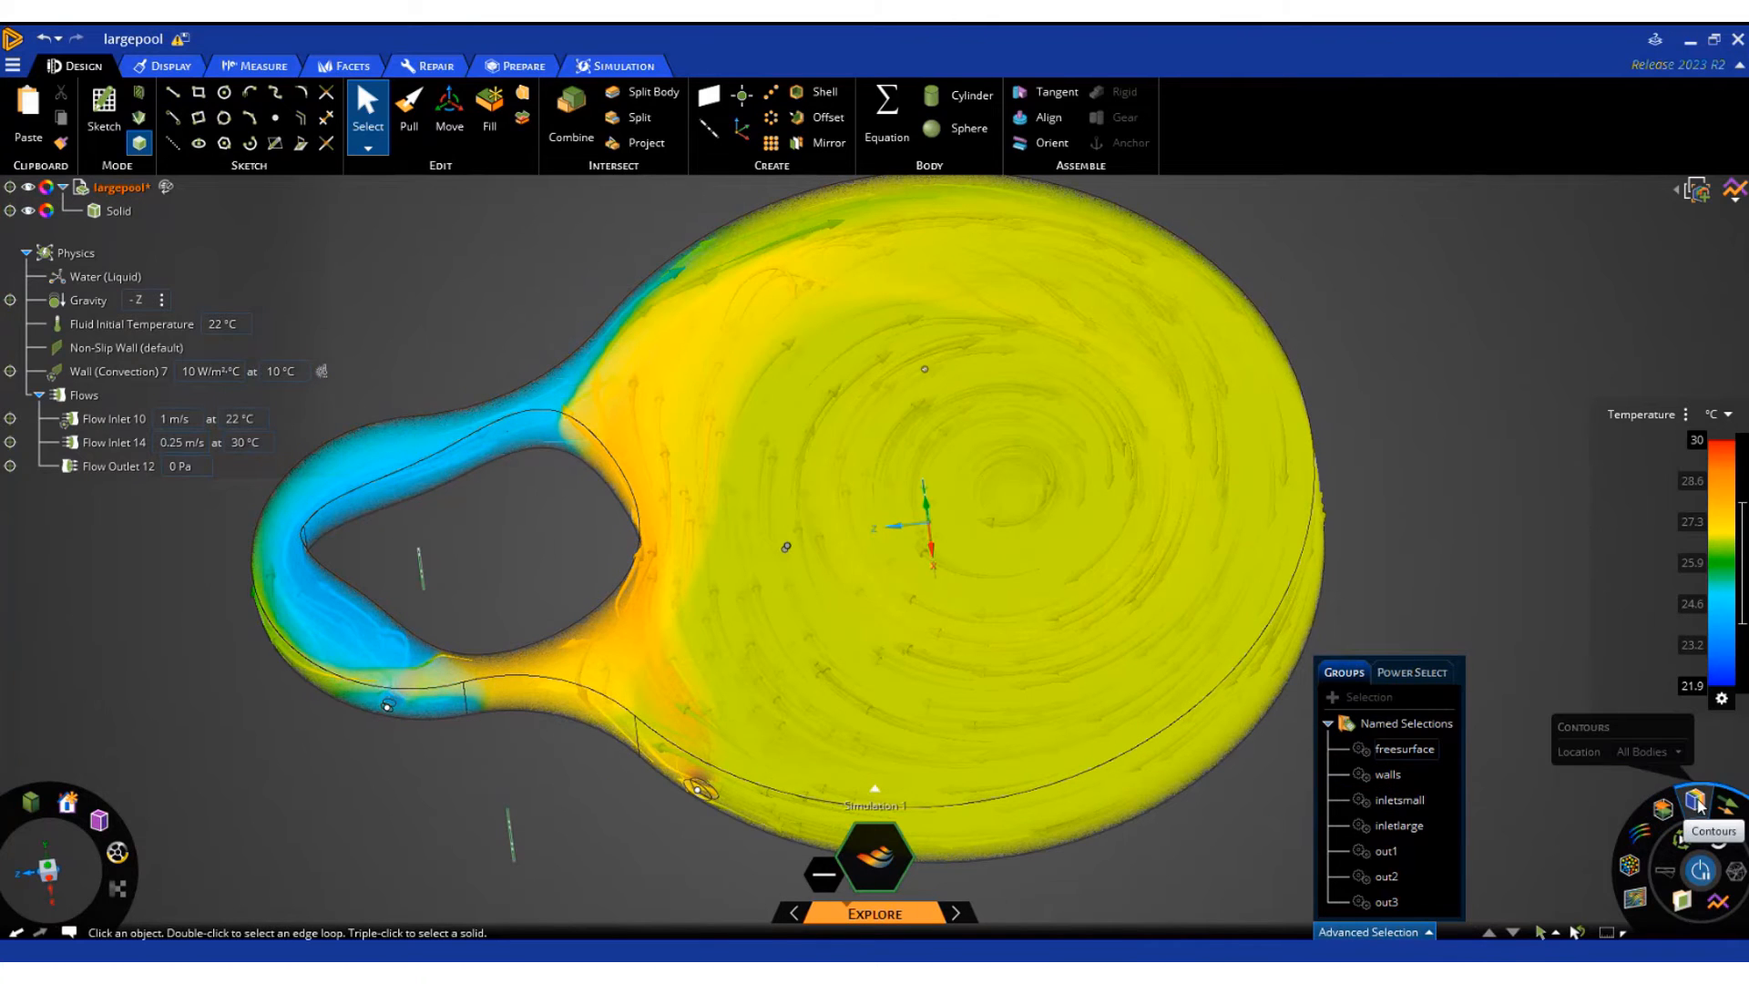
left_click(1726, 804)
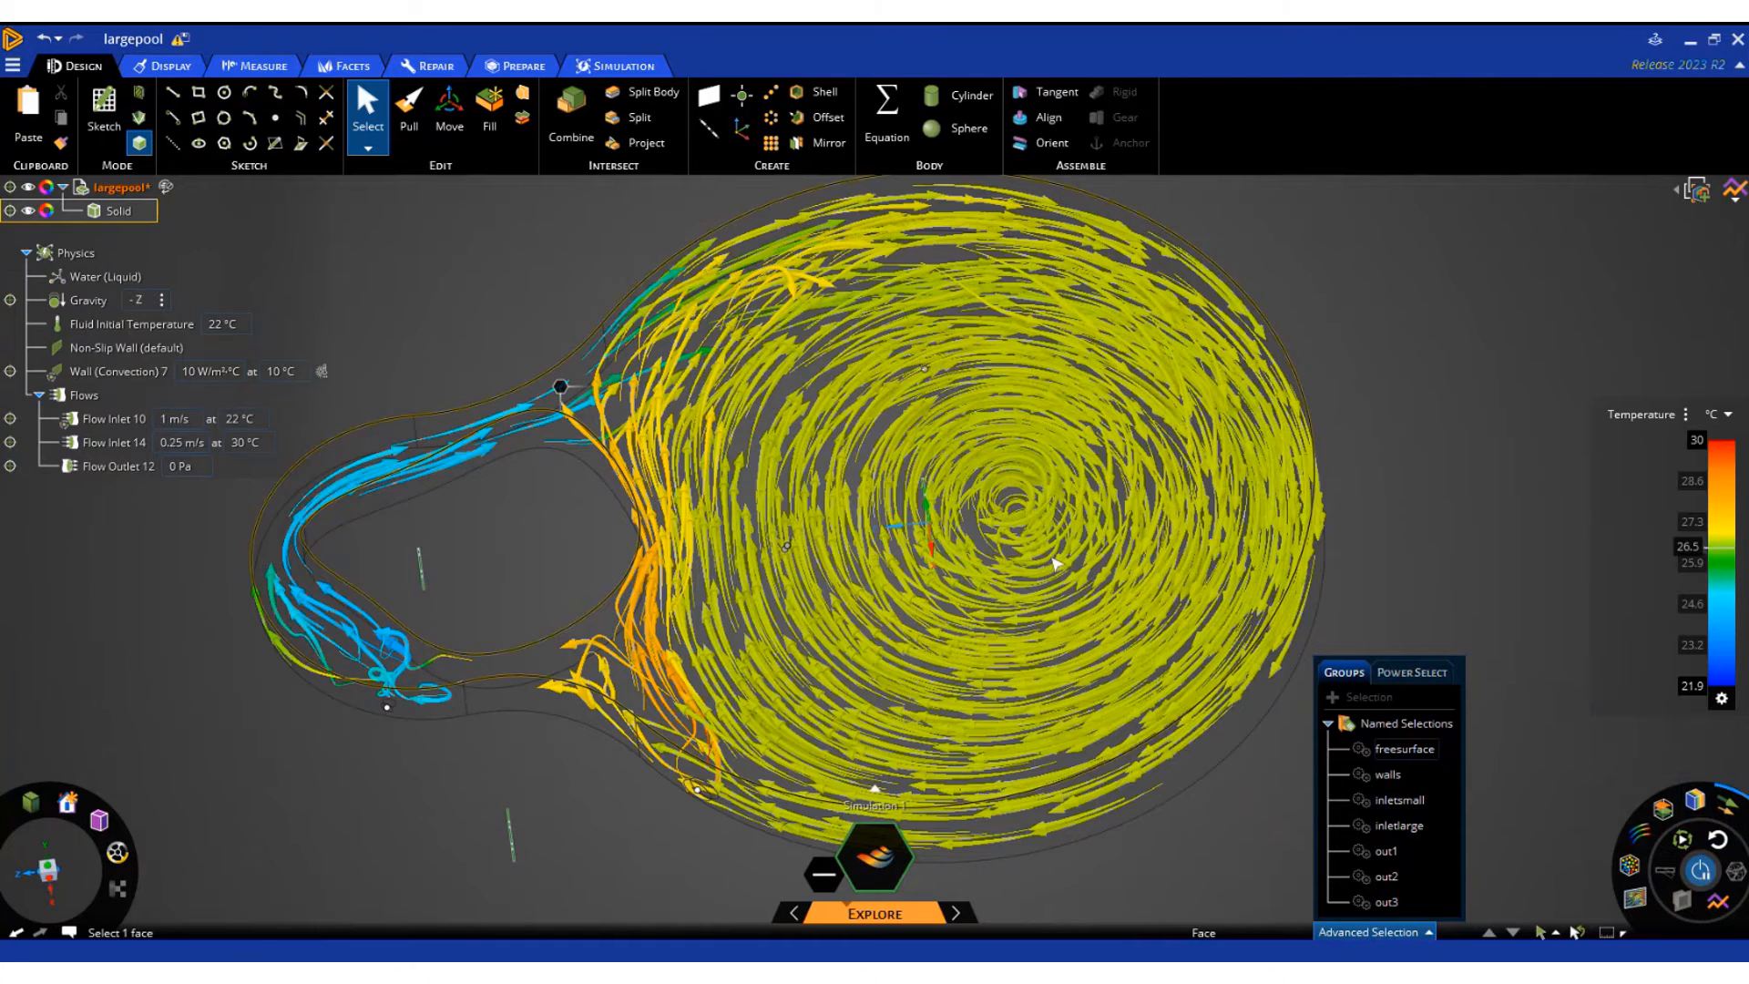
middle_click_drag(1058, 548, 1037, 512)
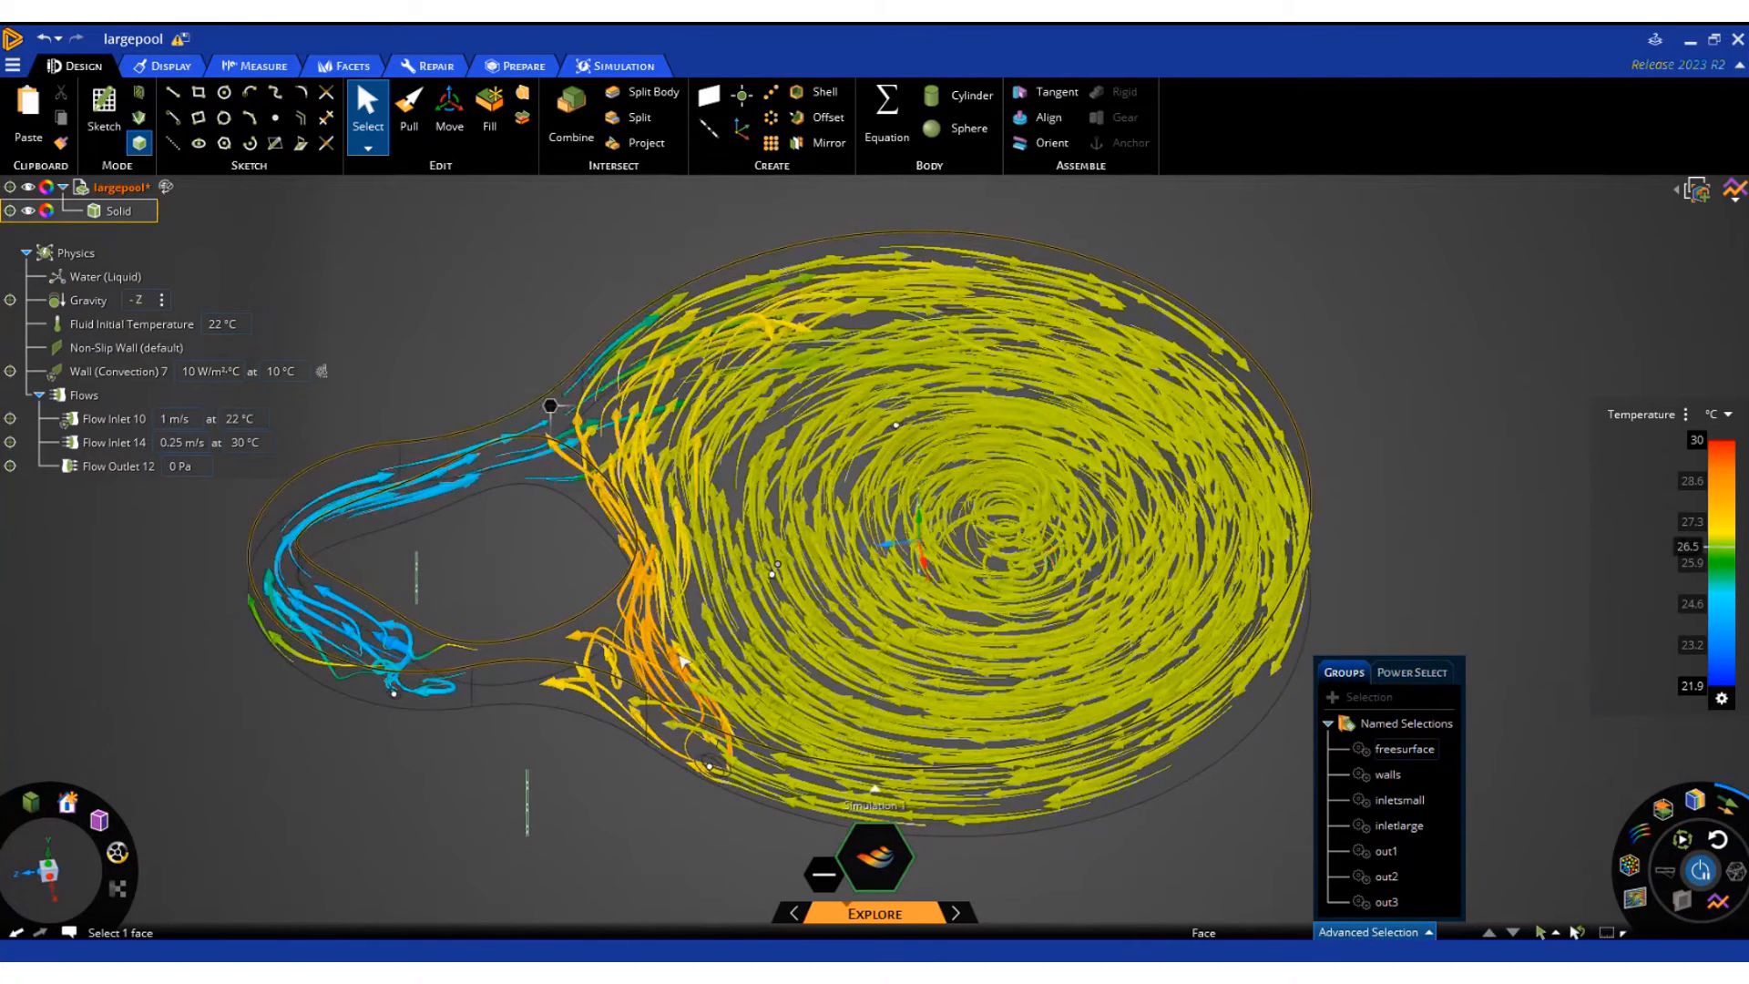
Color the vectors by Velocity and lower the legend's upper limit to about 0.287 m/s
left_click(1658, 419)
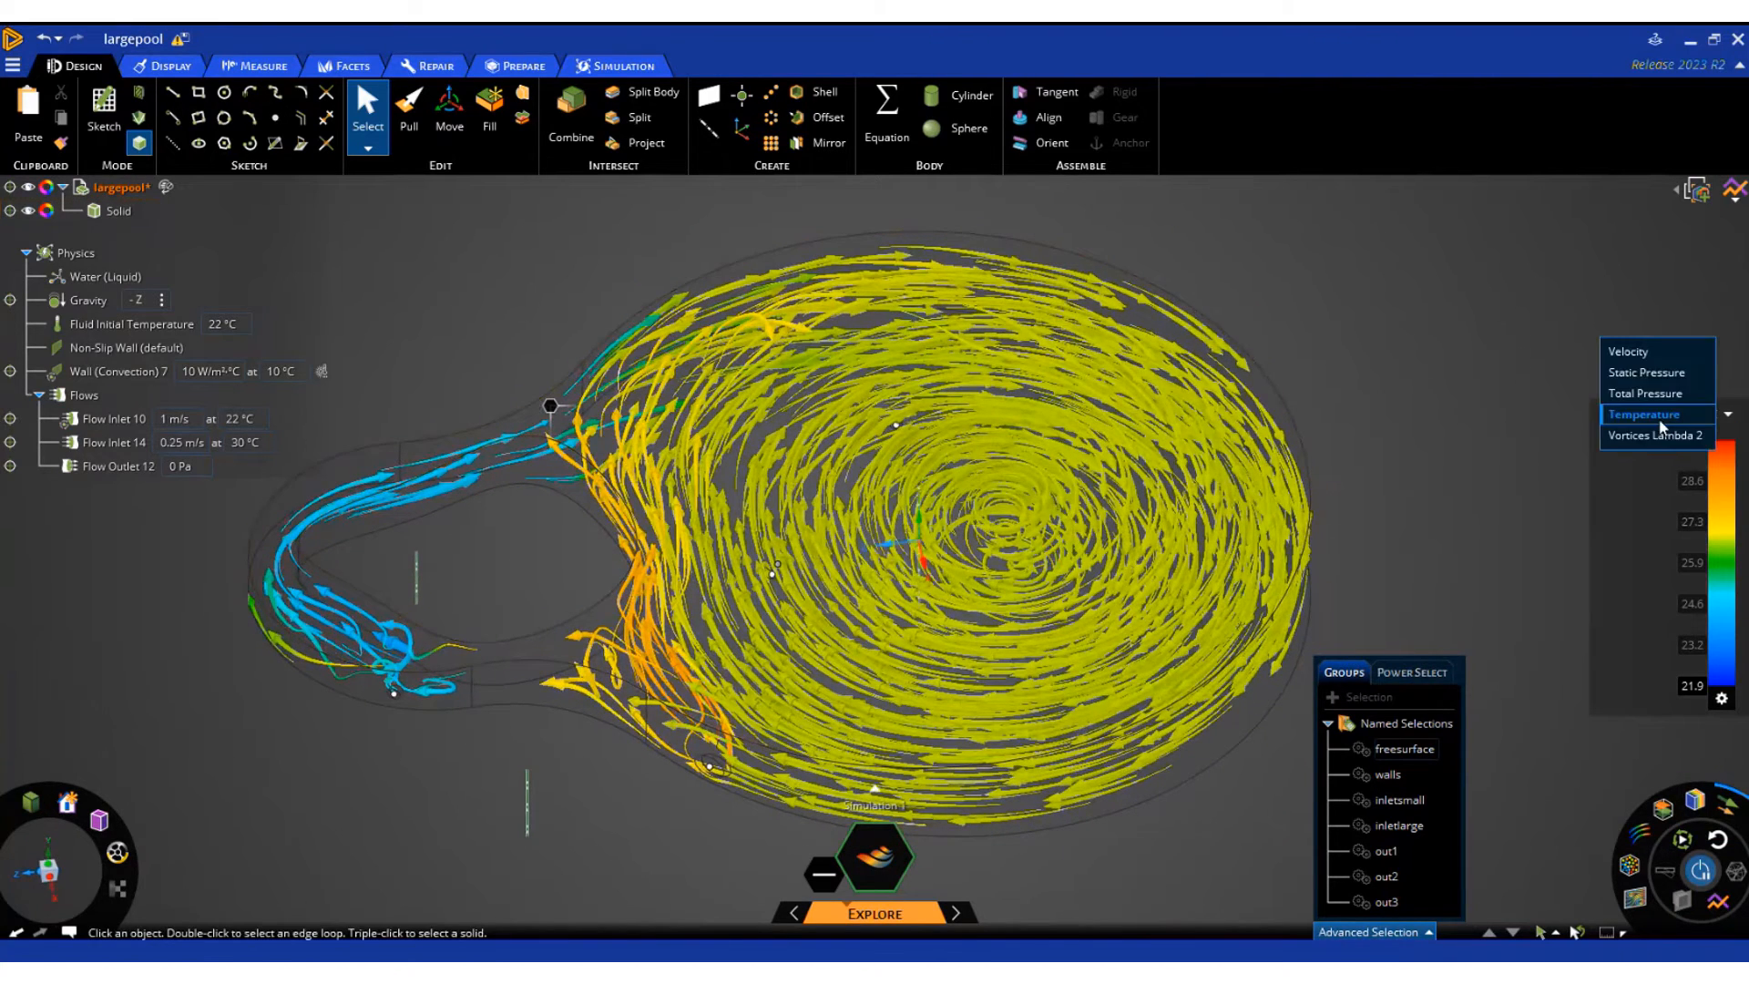
left_click(1636, 349)
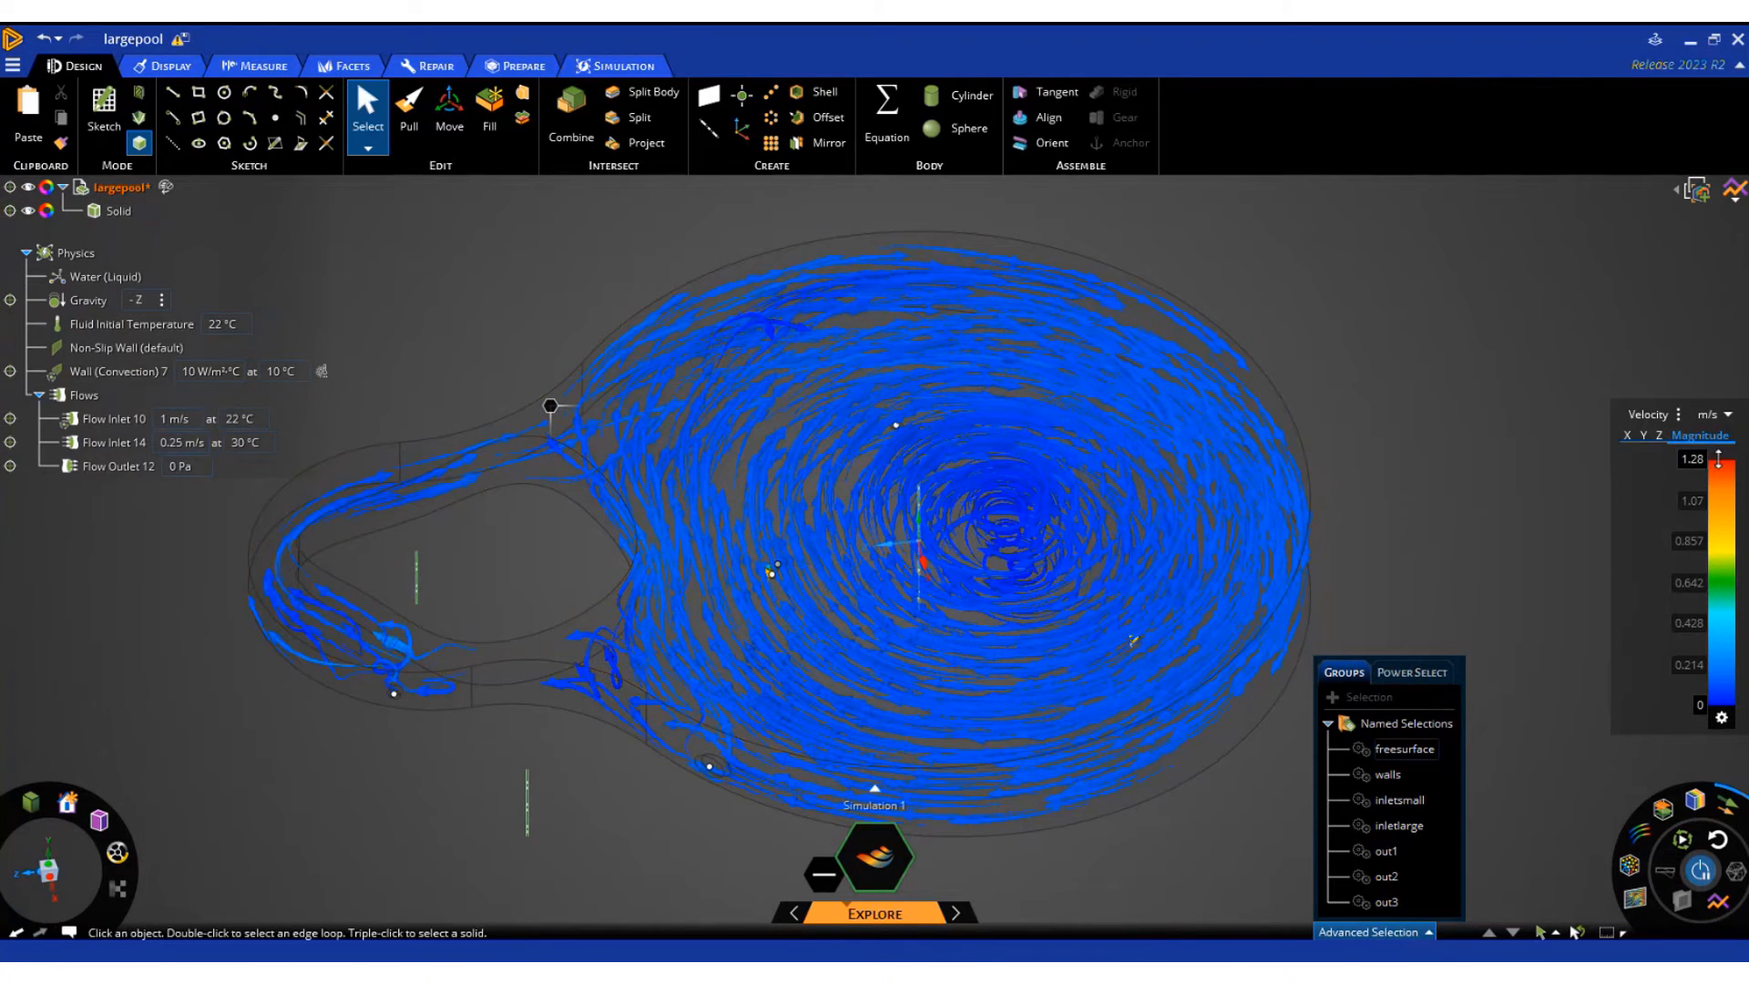
left_click_drag(1718, 465, 1723, 675)
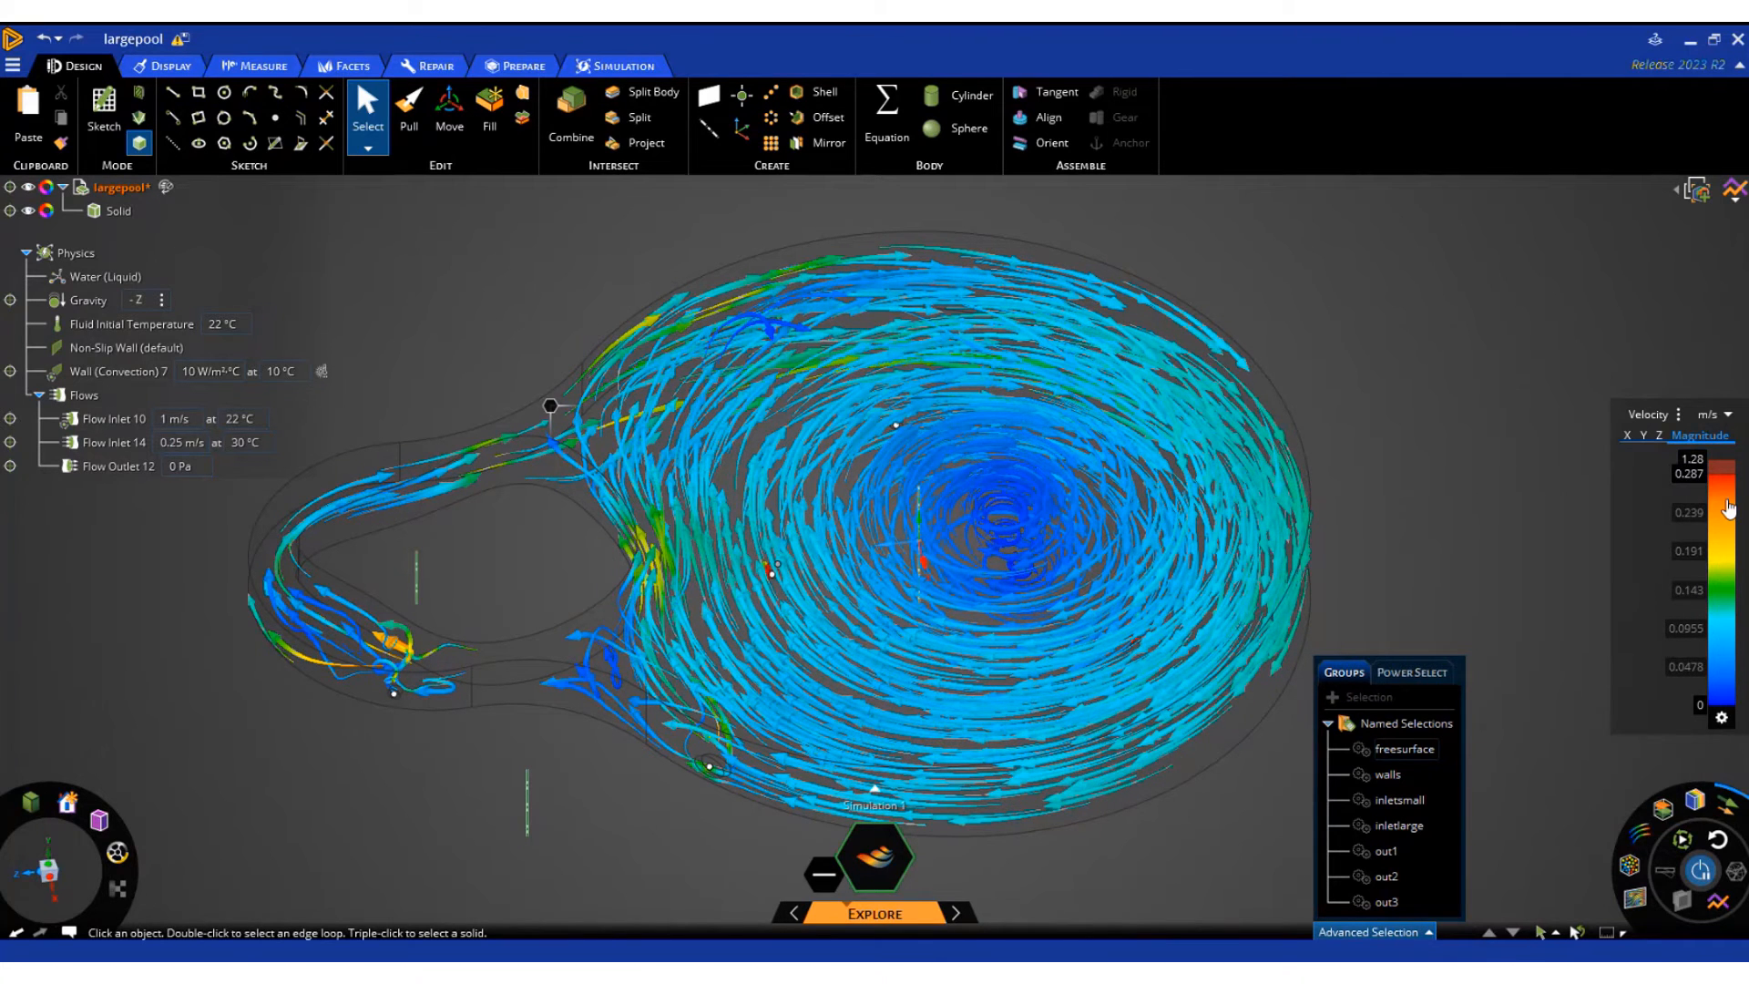
Replace the vectors with the cross-section plane and display the Temperature result on it
left_click(1633, 902)
left_click(1631, 900)
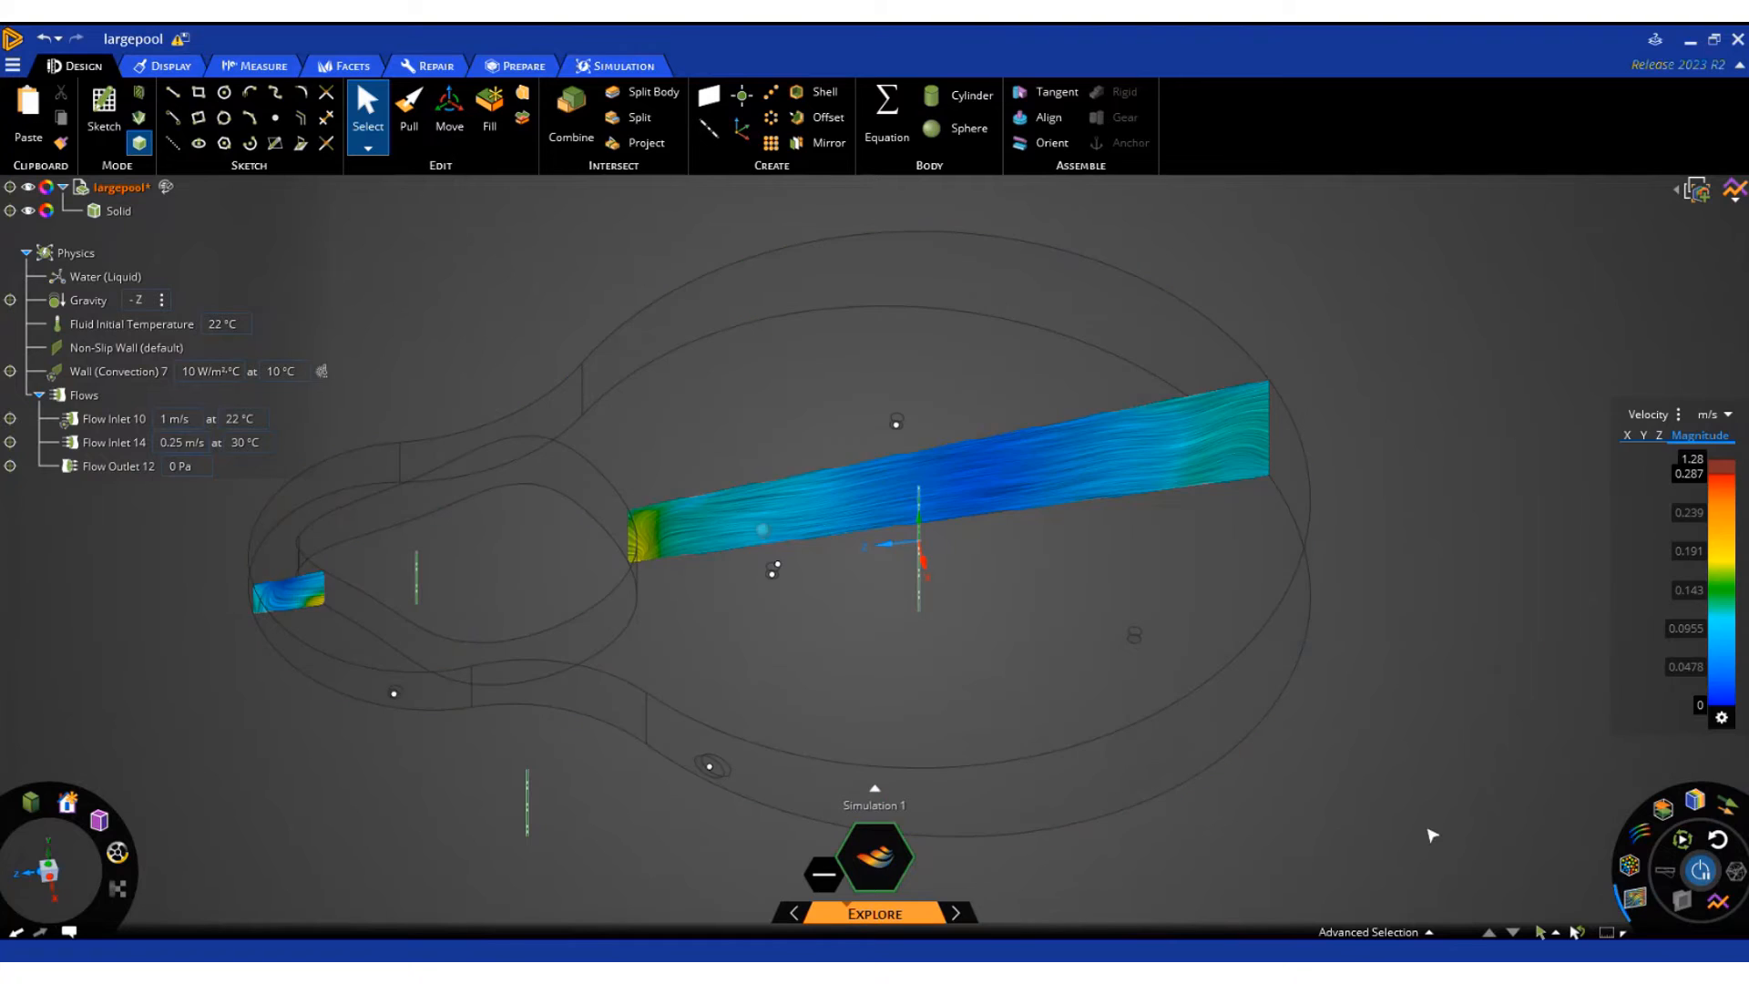
left_click(1648, 415)
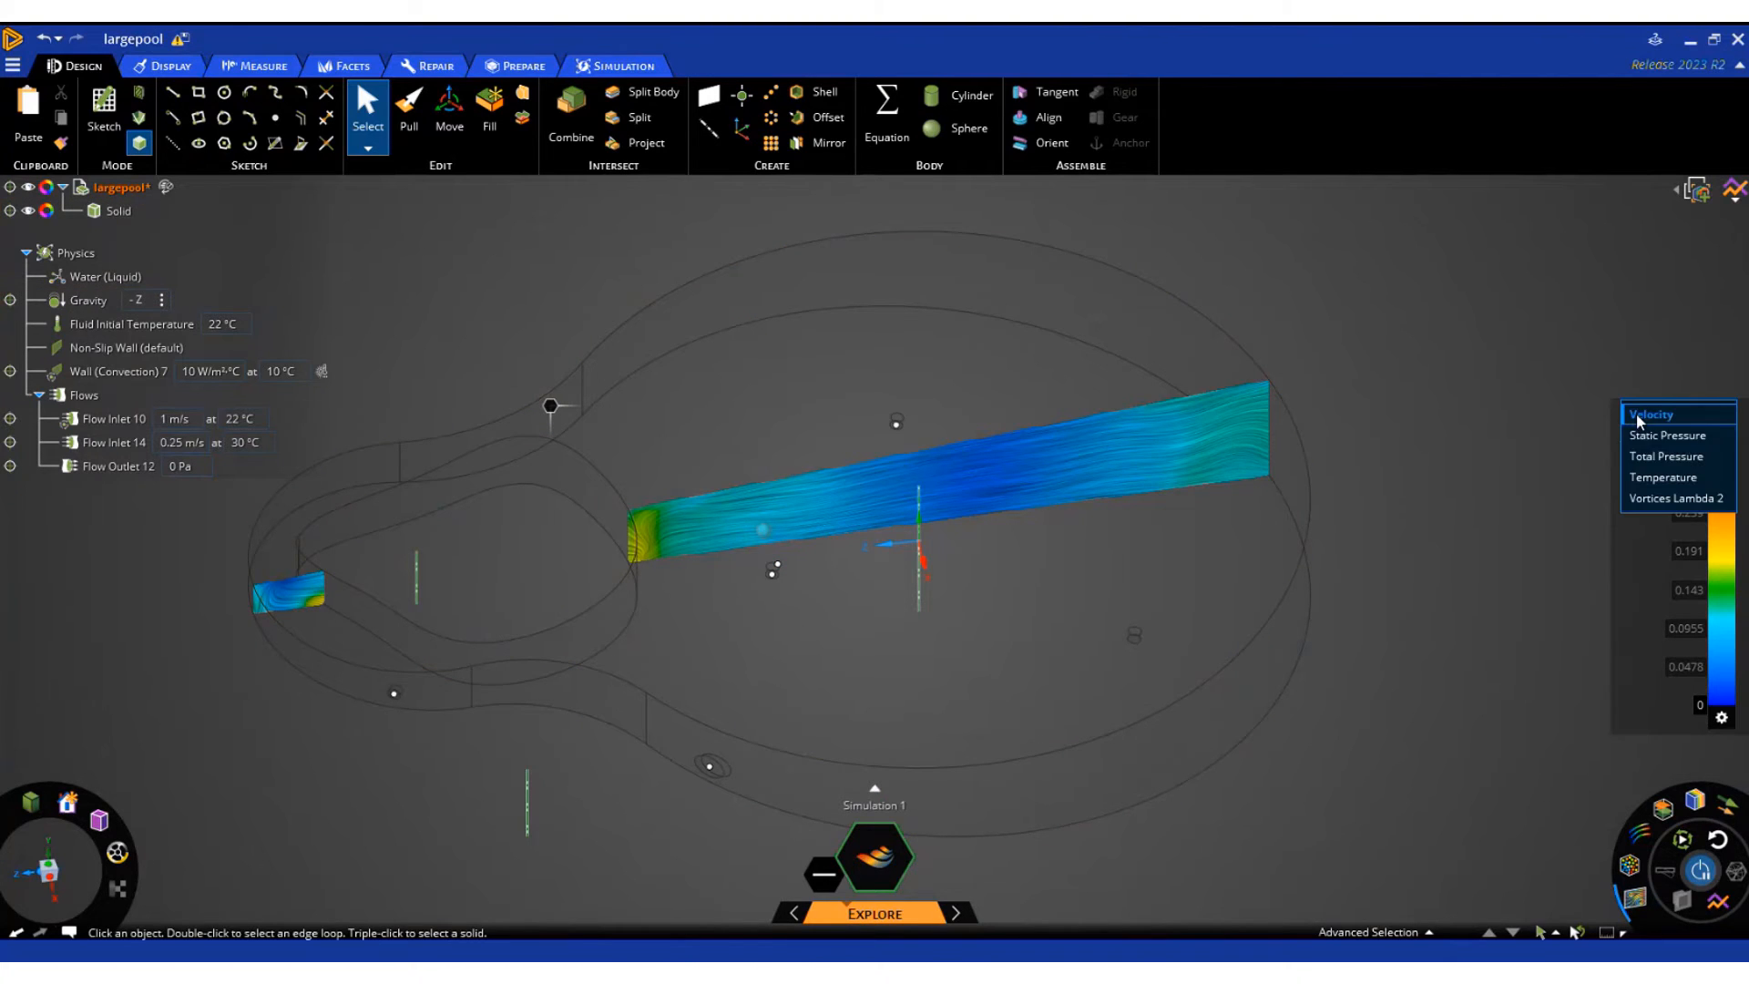
left_click(1651, 477)
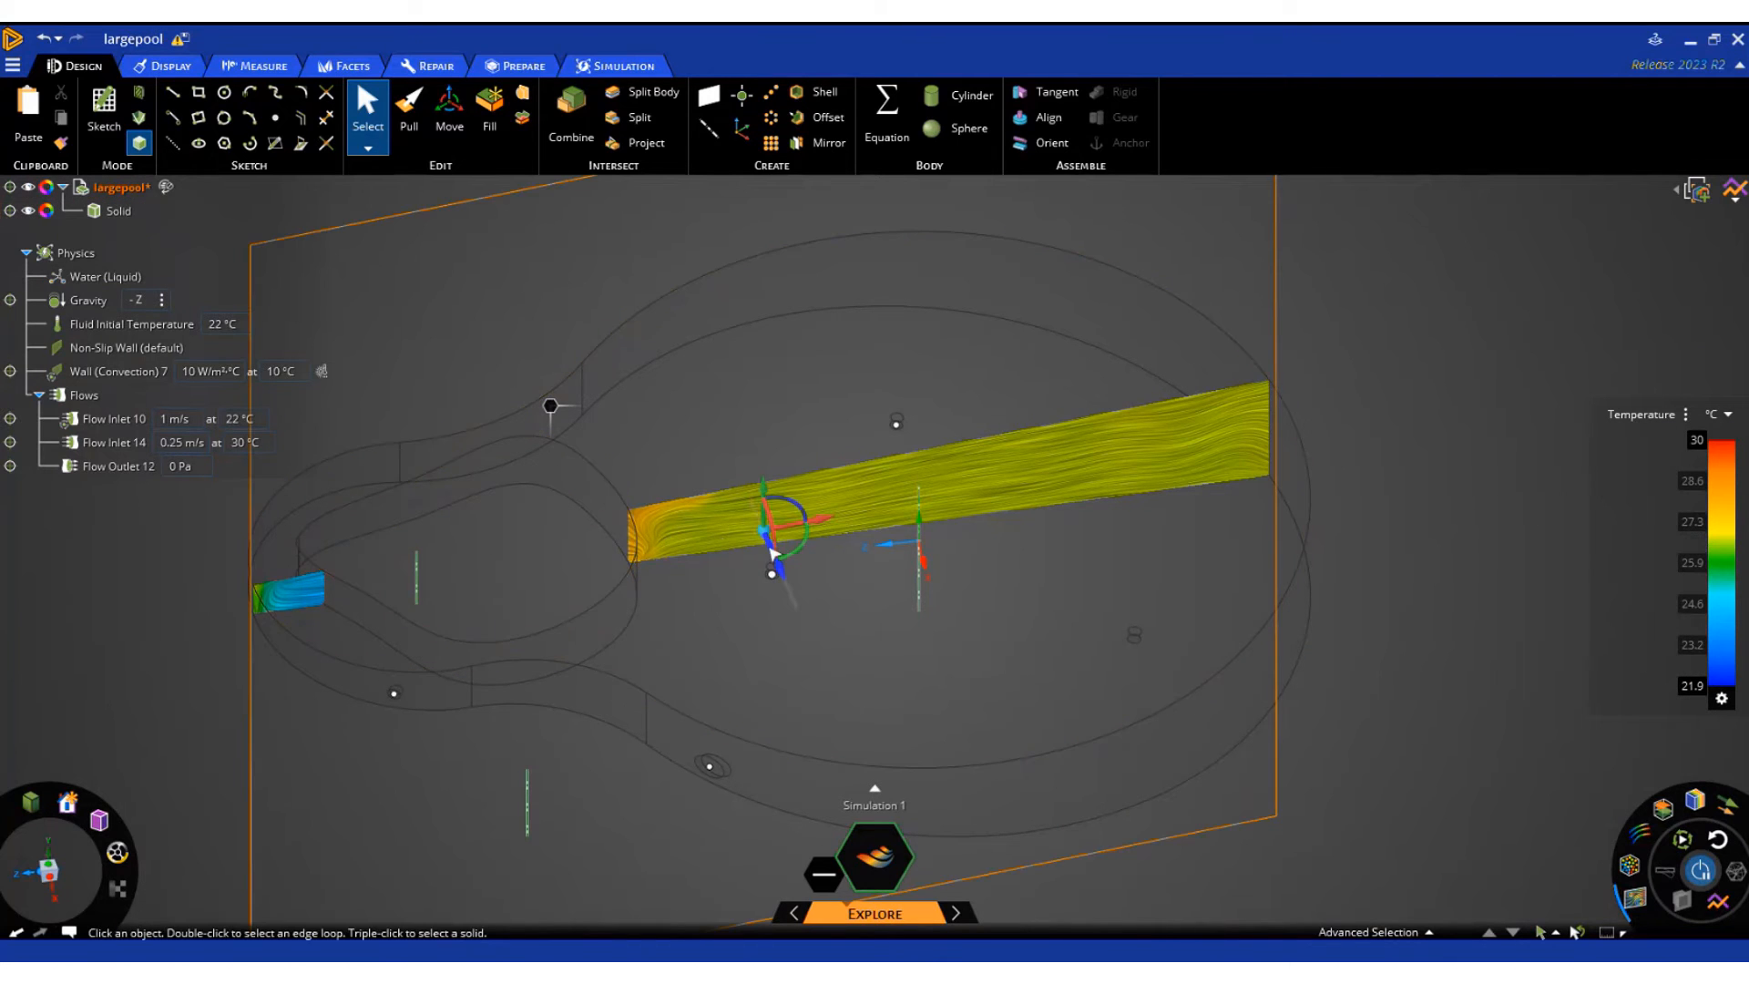
Rotate the temperature cross-section plane so that it cuts diagonally across the large pool basin
mouse_move(790, 557)
left_mouse_down()
mouse_move(851, 533)
mouse_move(1076, 612)
mouse_move(825, 546)
mouse_move(877, 549)
mouse_move(875, 605)
mouse_move(879, 476)
mouse_move(798, 572)
left_mouse_up()
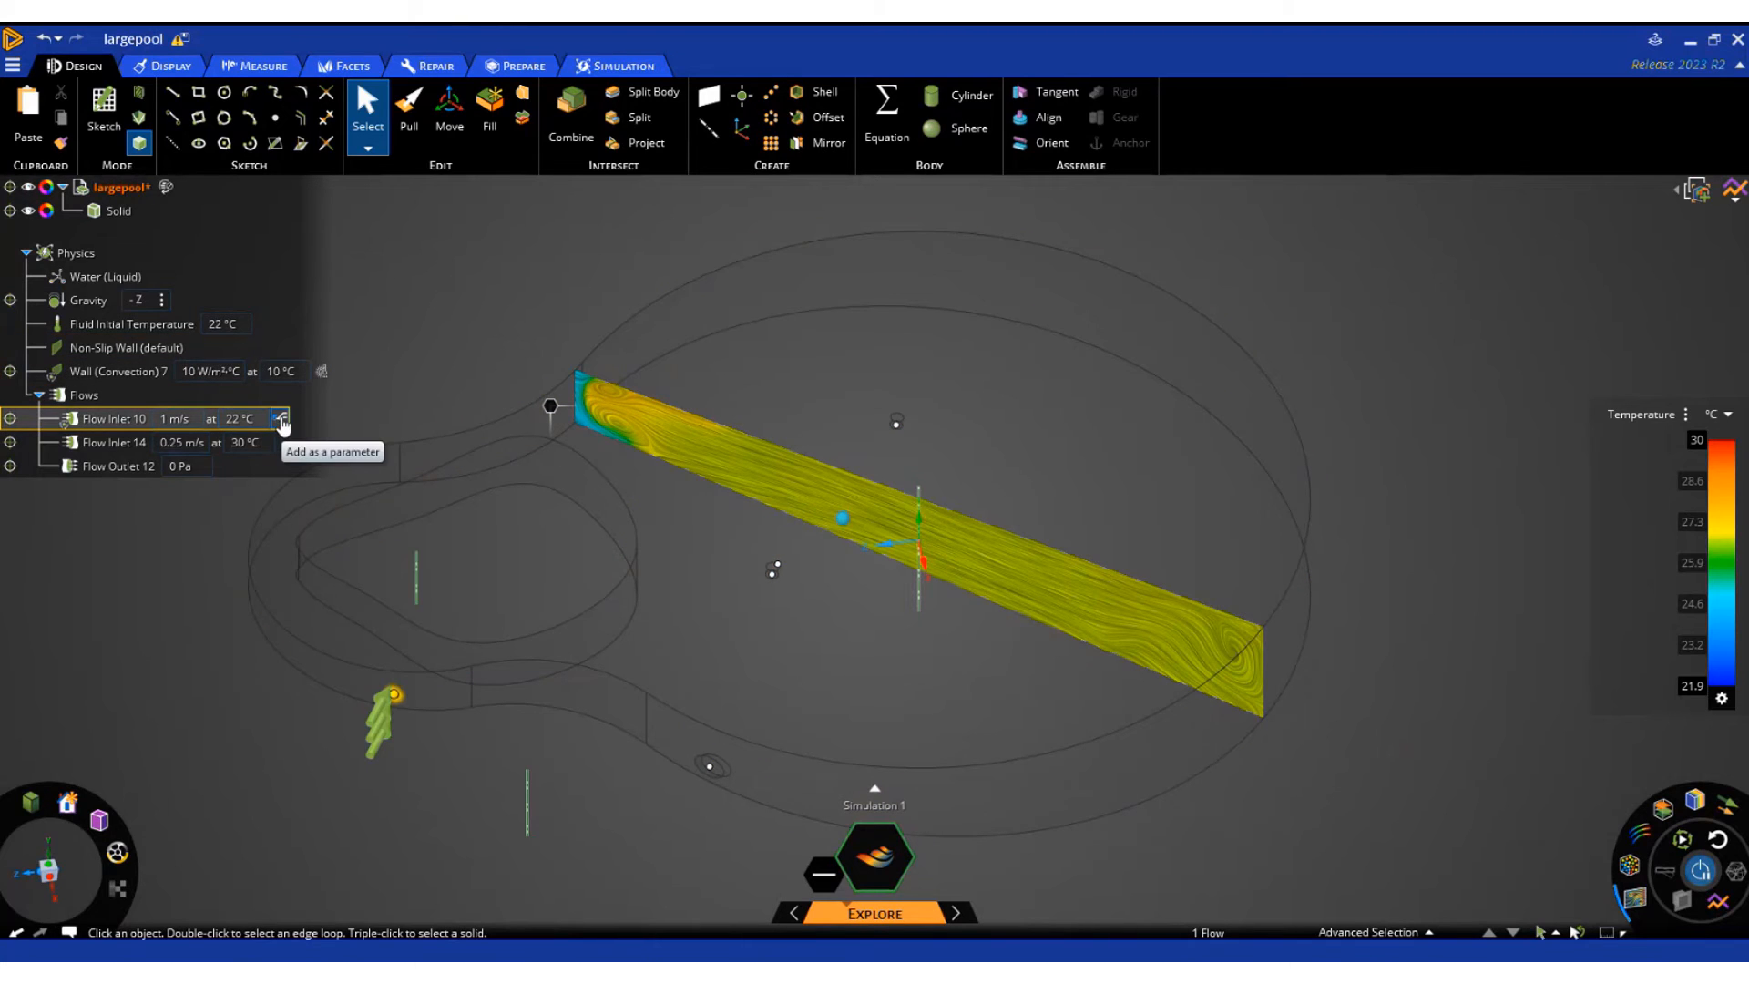
Add the velocities of Flow Inlet 10 and Flow Inlet 14 and the wall's convection coefficient as parameters
left_click(282, 421)
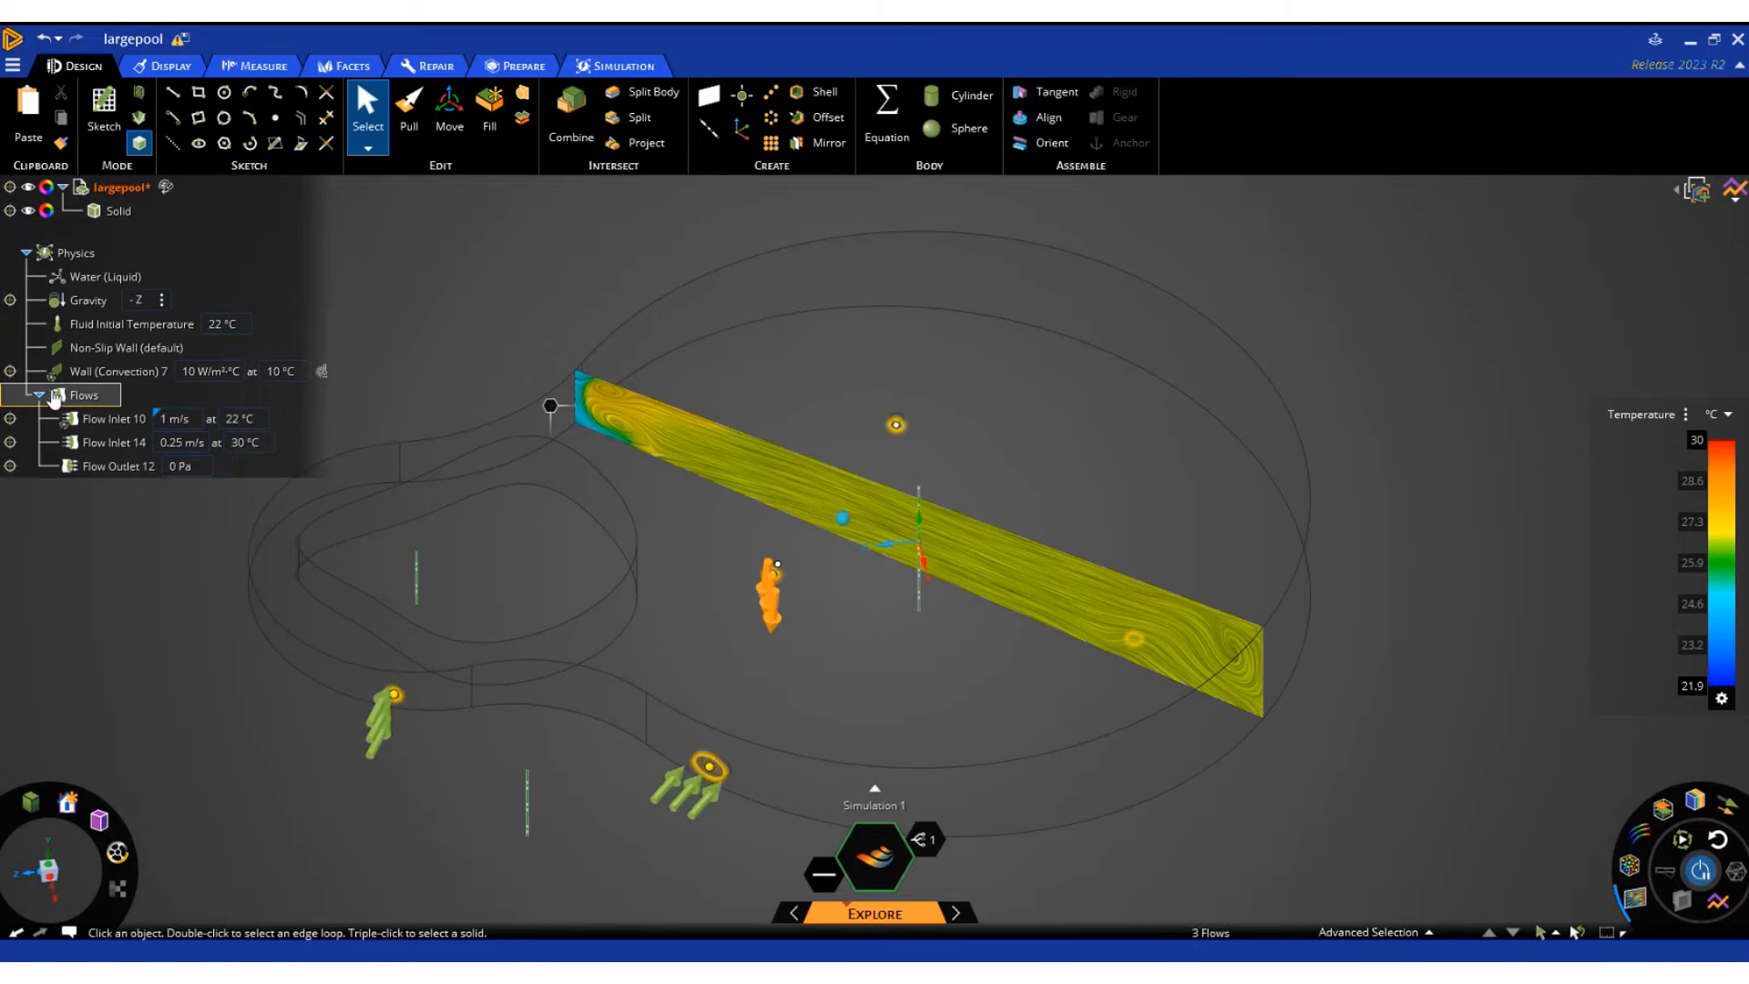
left_click(286, 443)
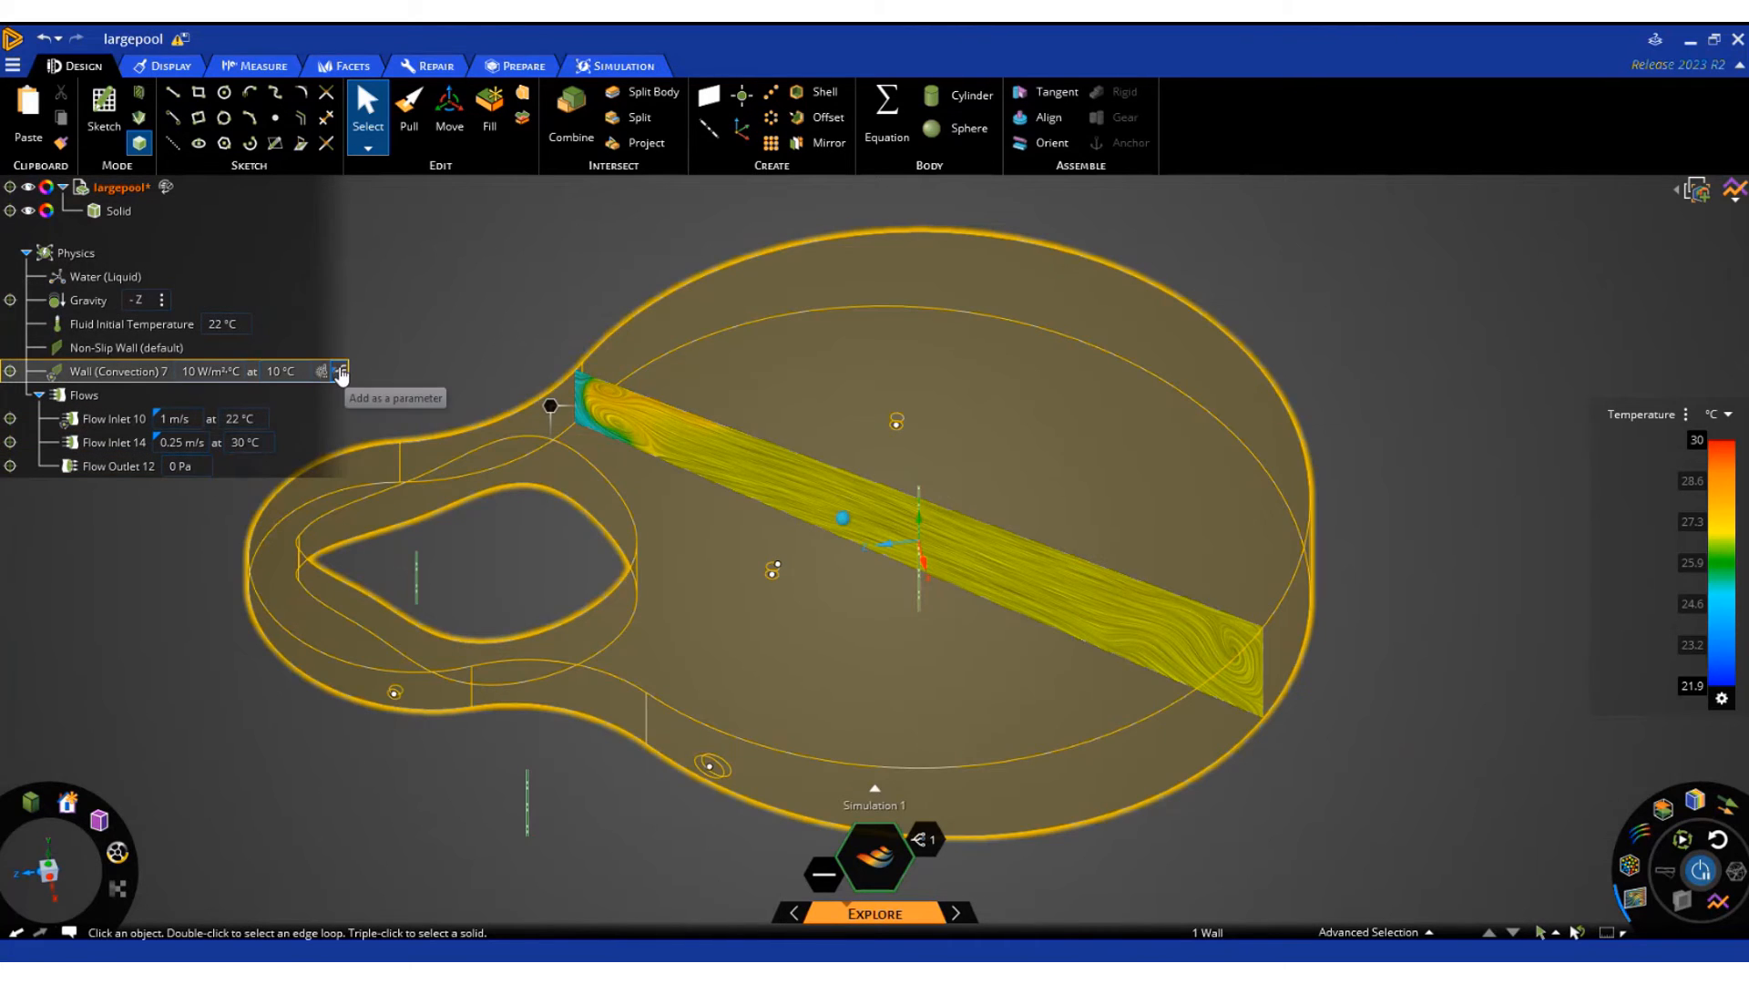
left_click(338, 372)
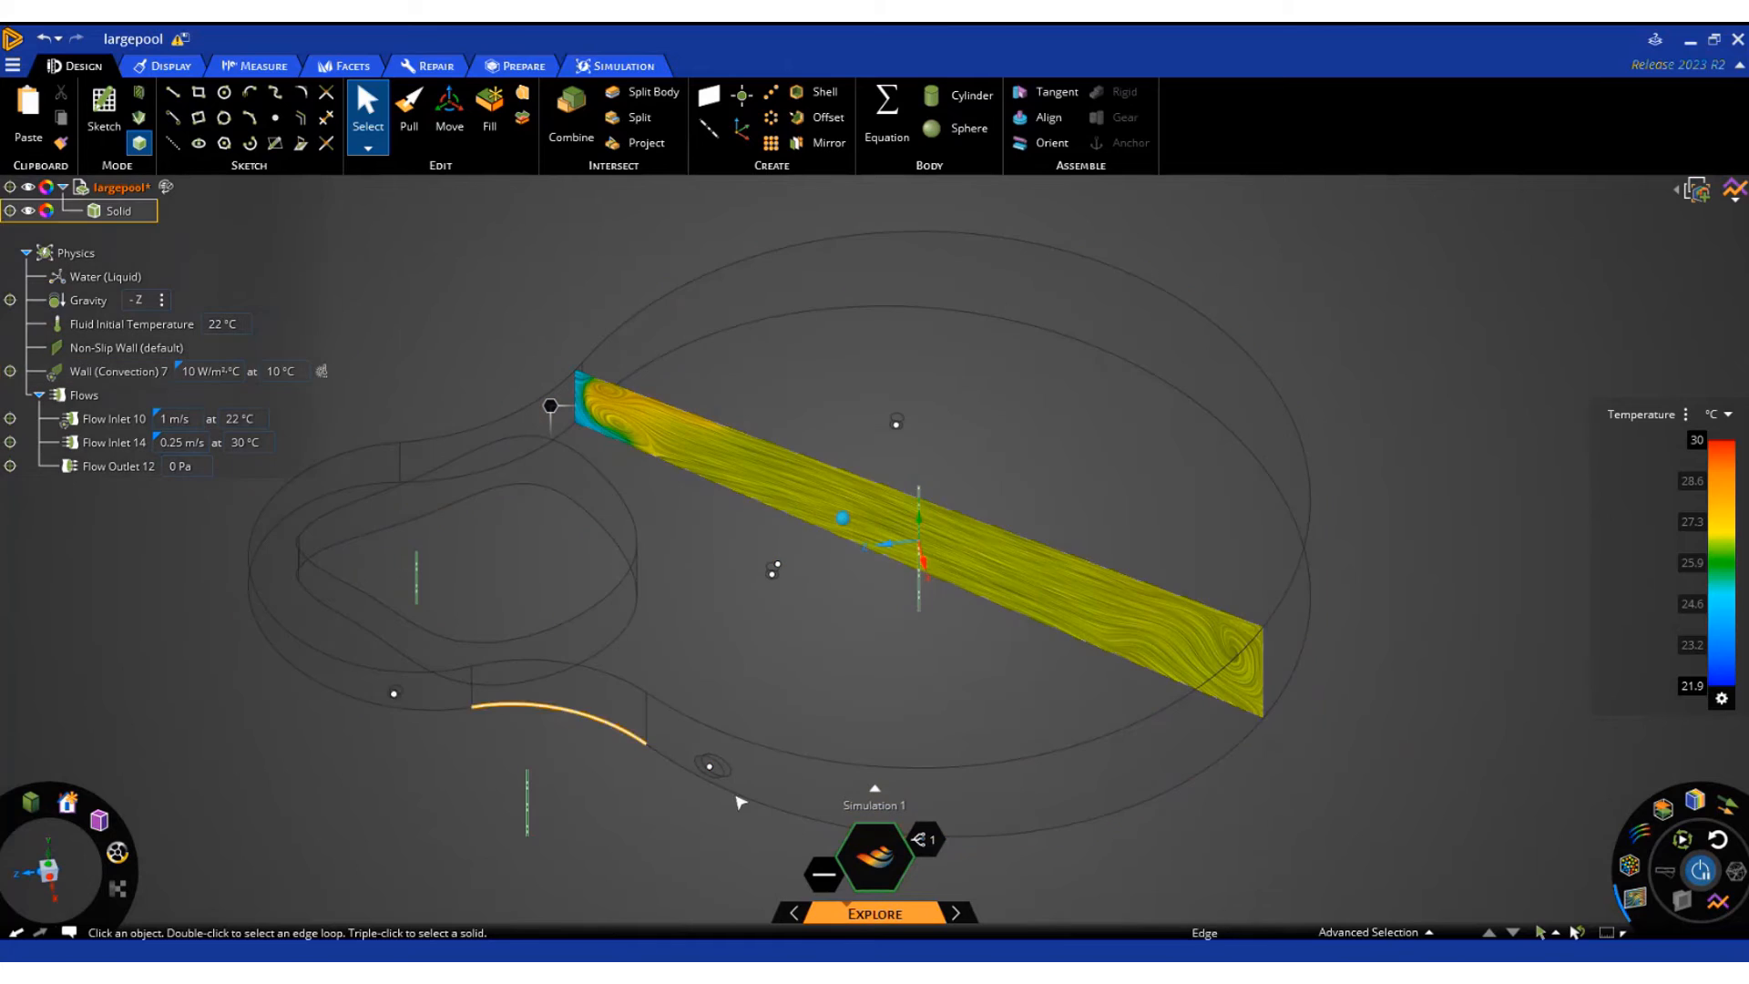
Open the Defined Variations Generator and add both inlets' velocities and temperatures plus the wall's external temperature, based on DV1
left_click(925, 838)
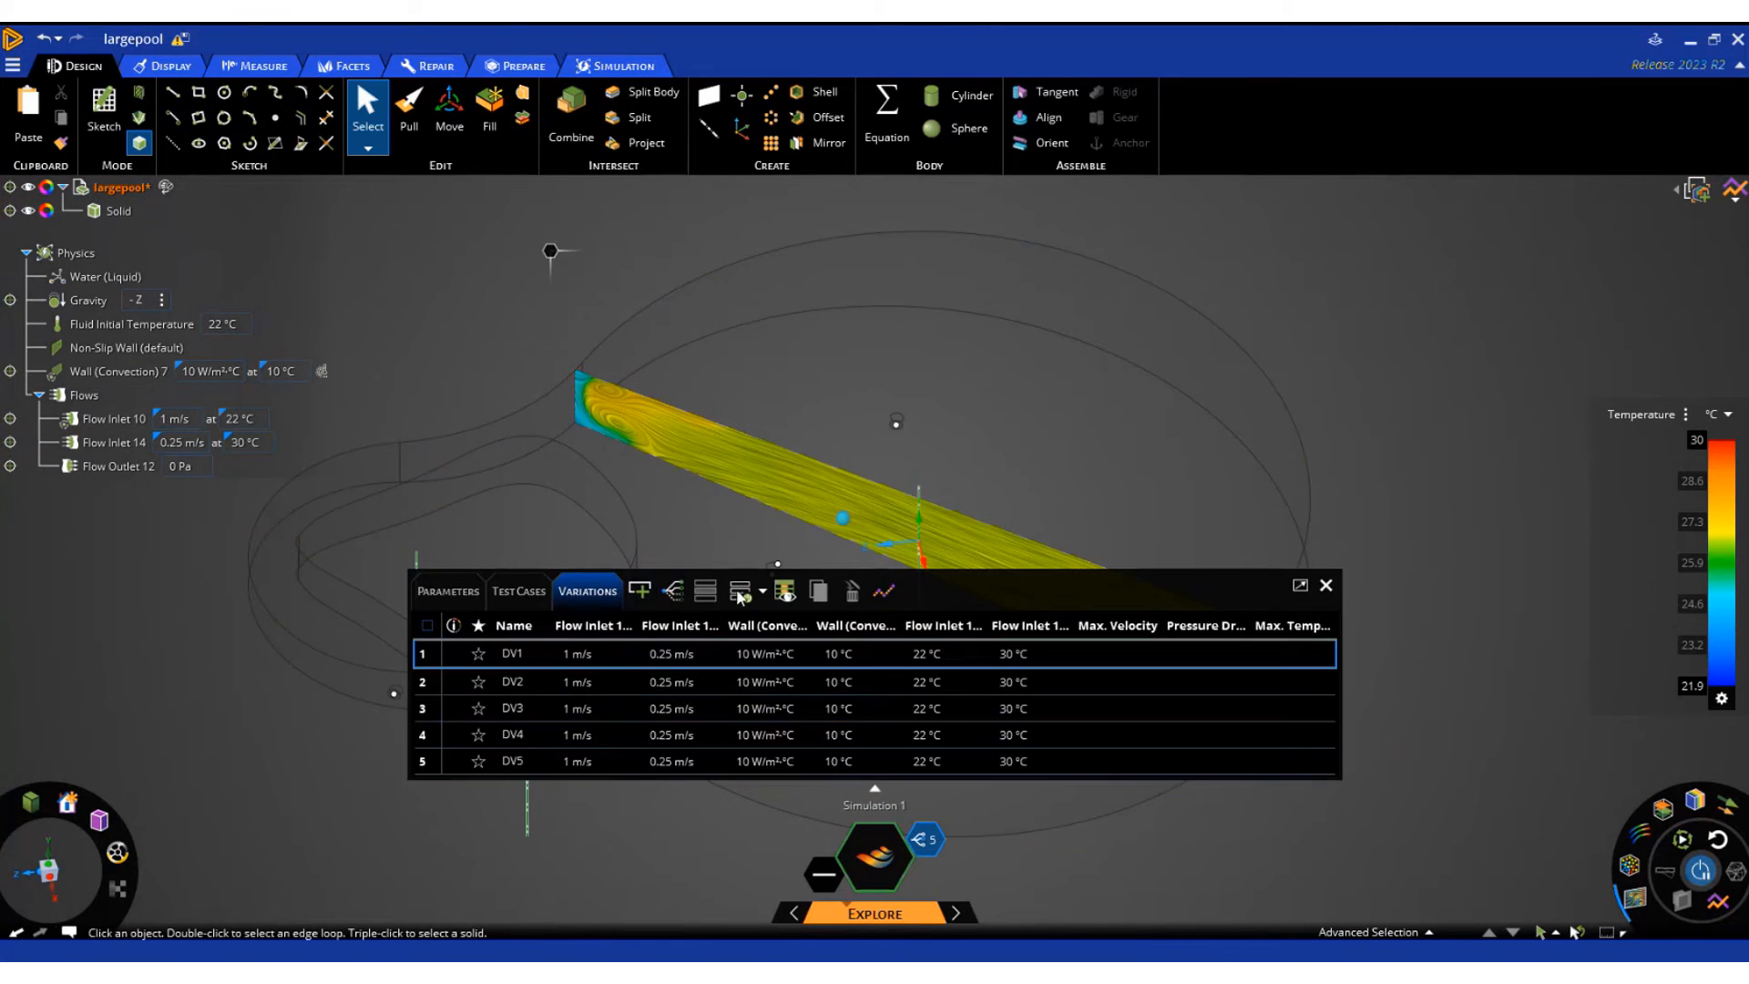
left_click(739, 593)
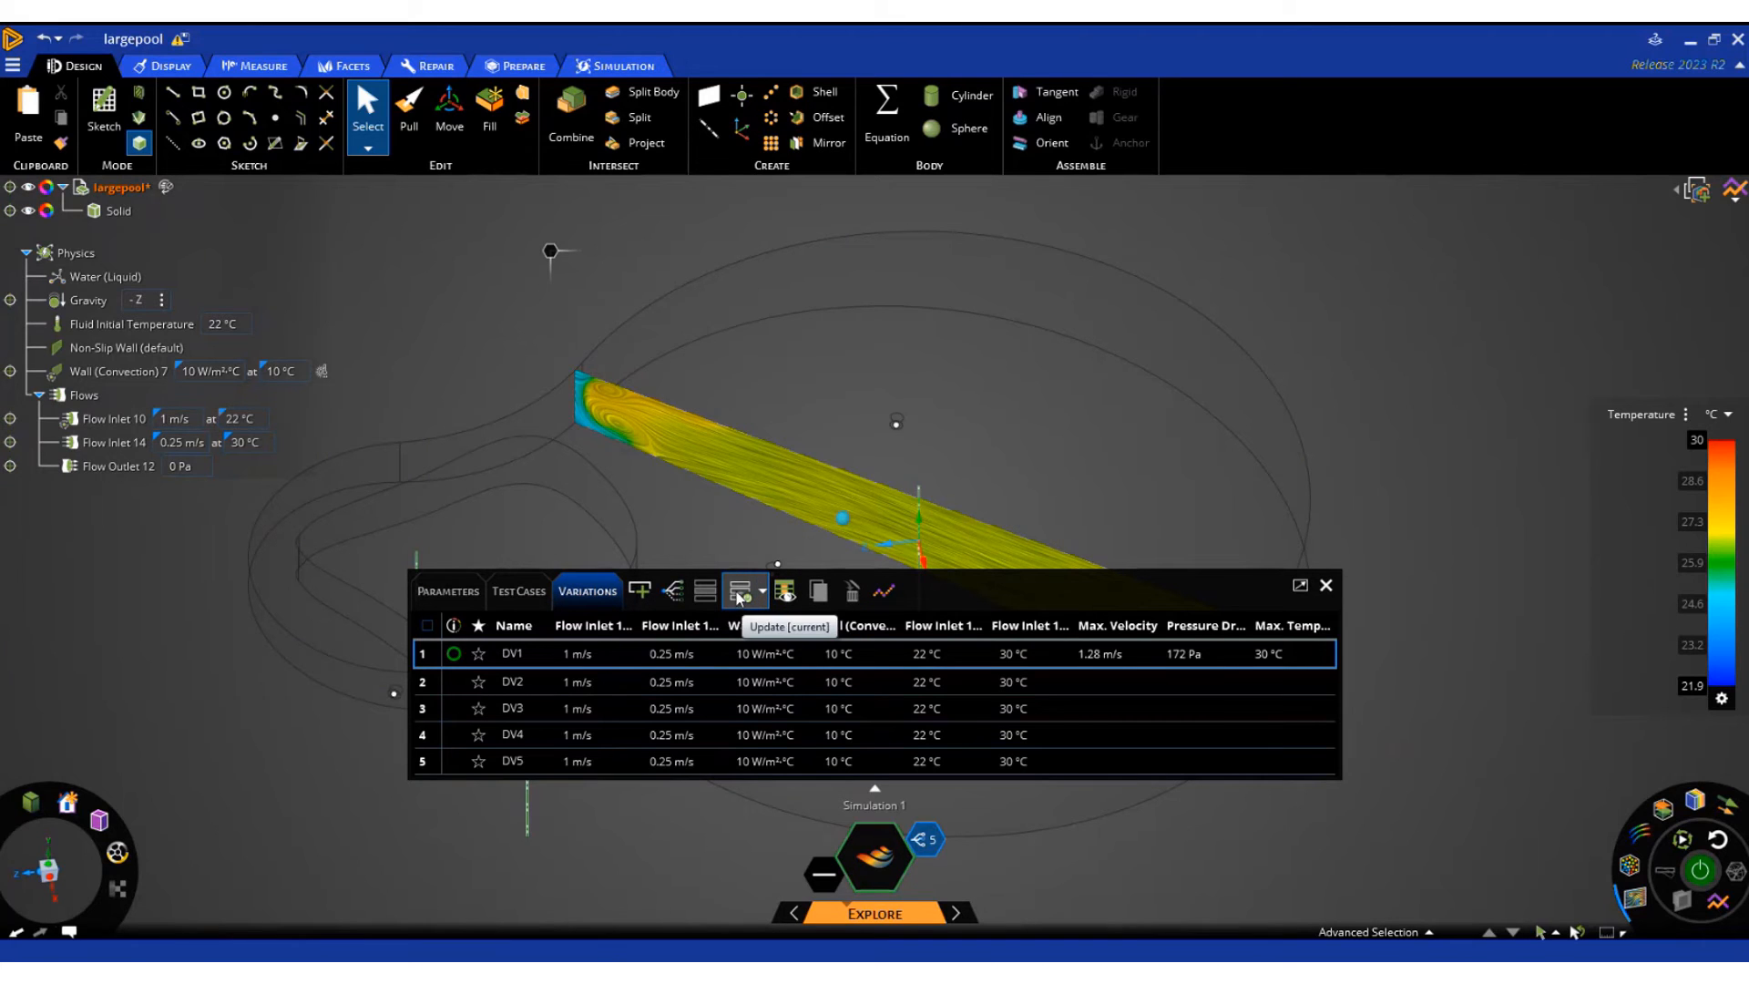
left_click(789, 593)
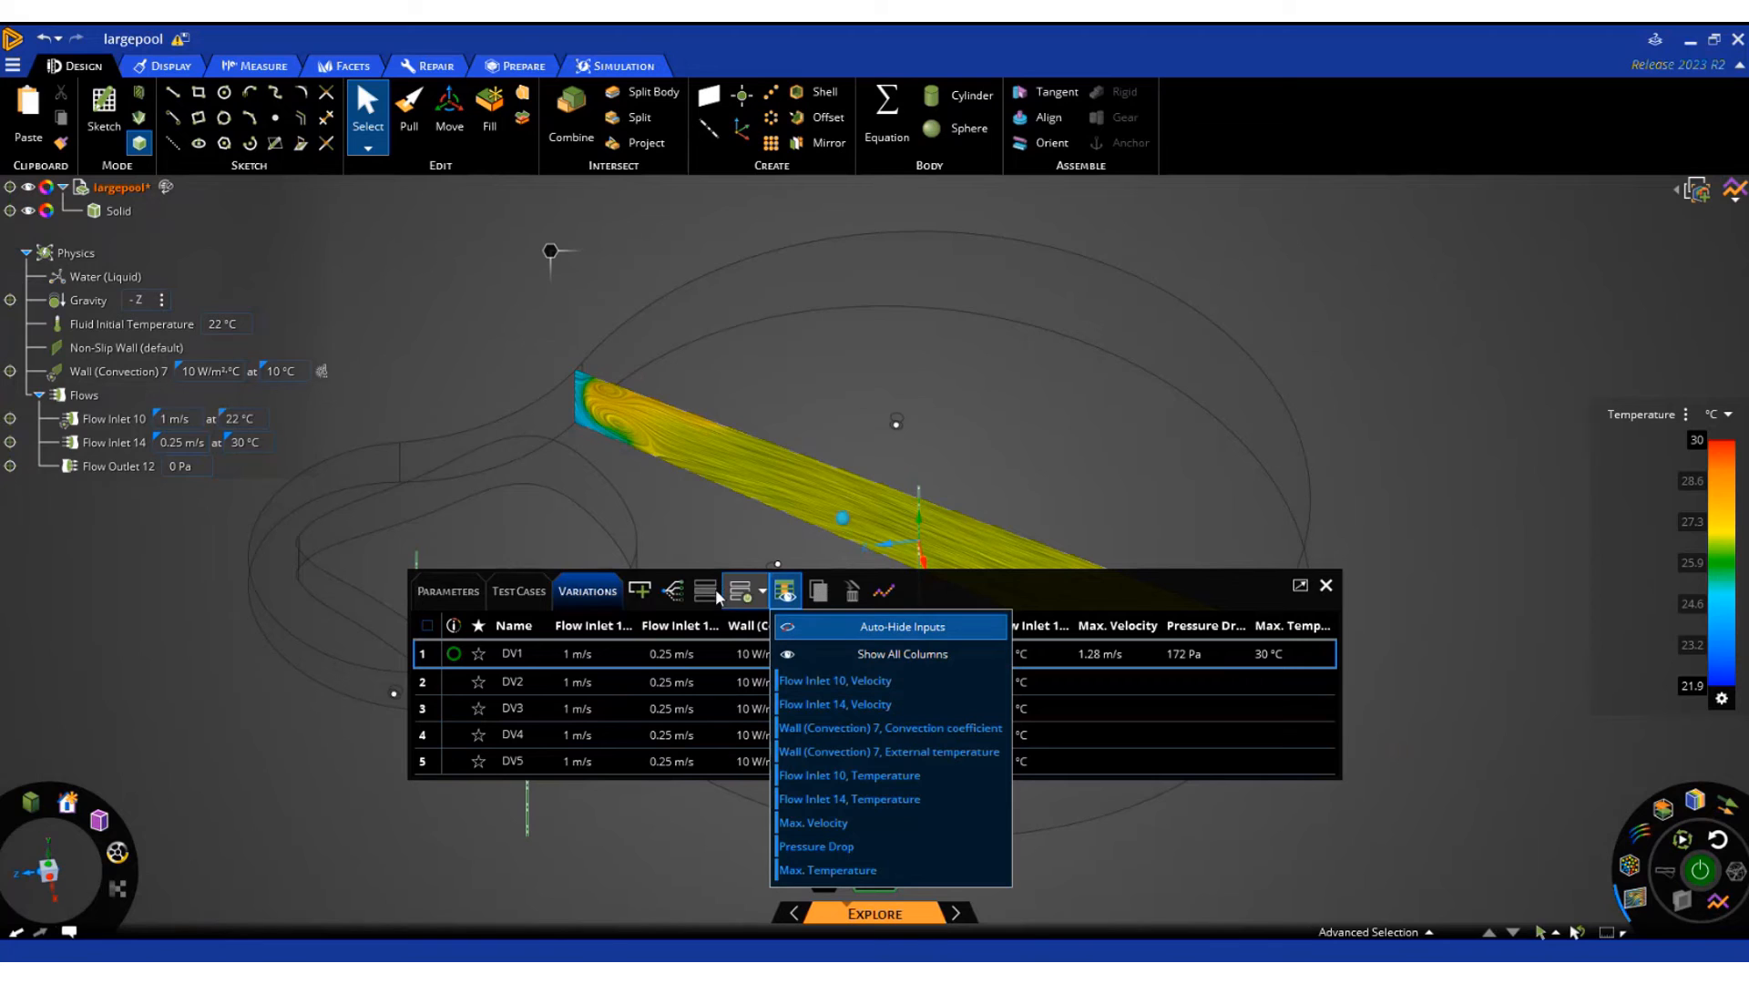
left_click(672, 592)
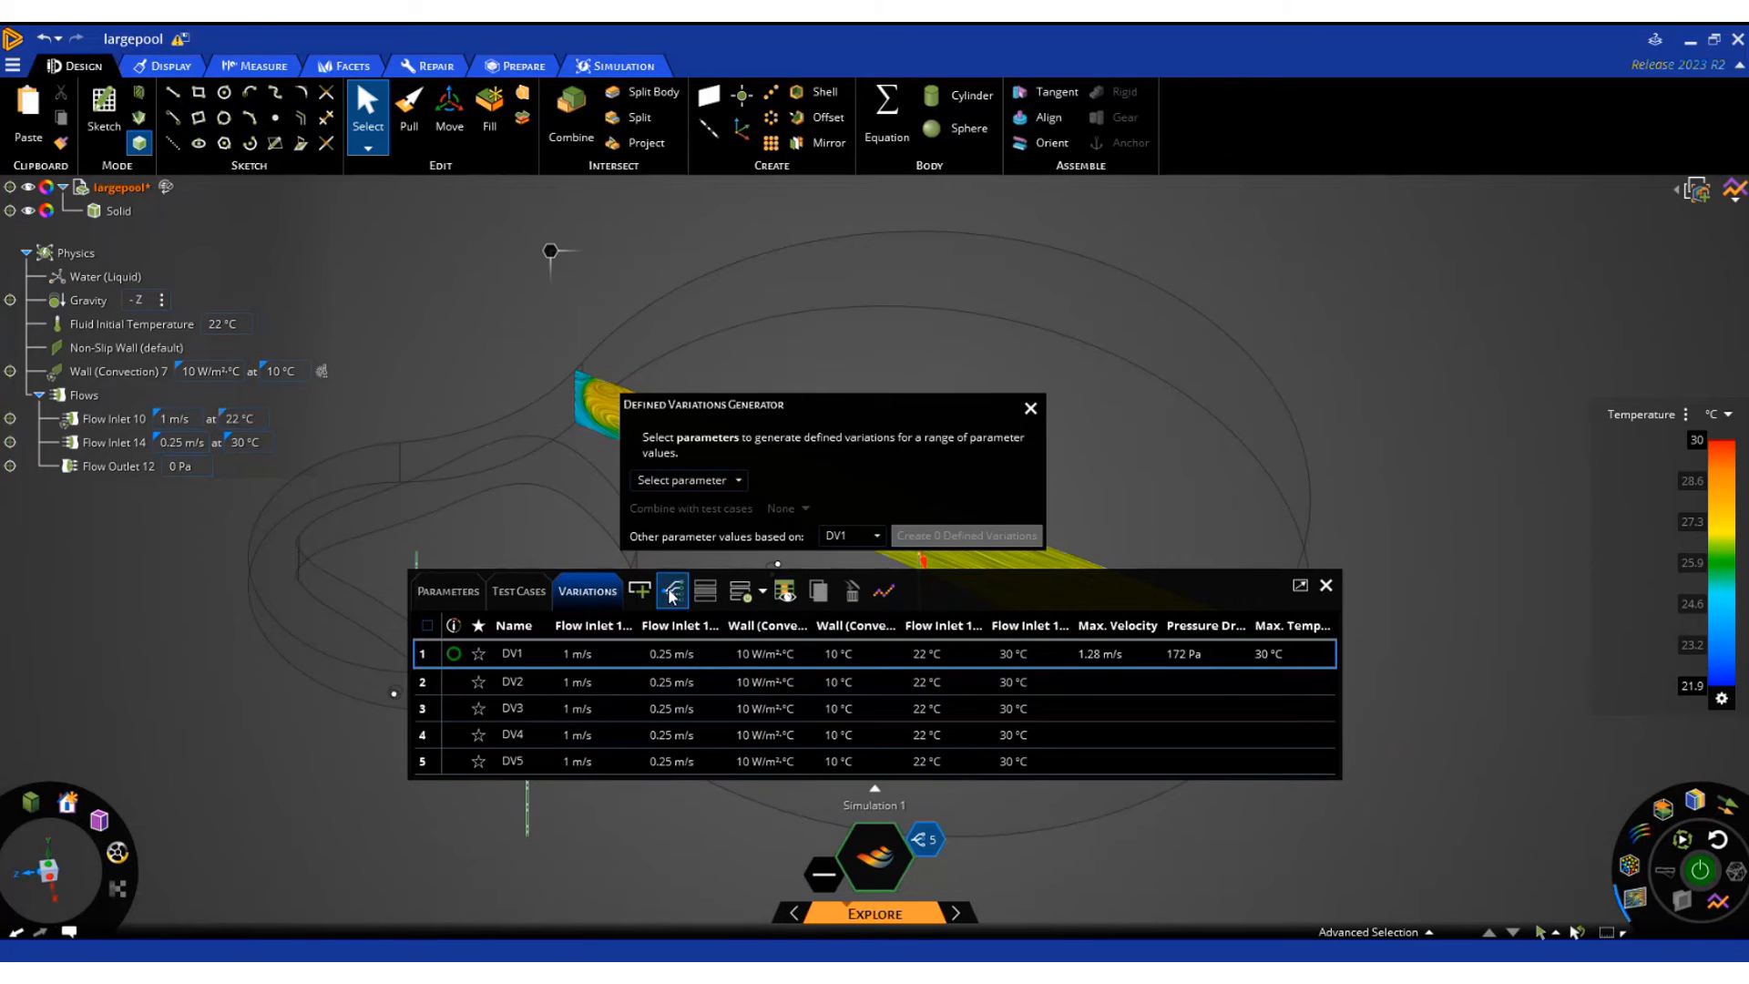
left_click(740, 480)
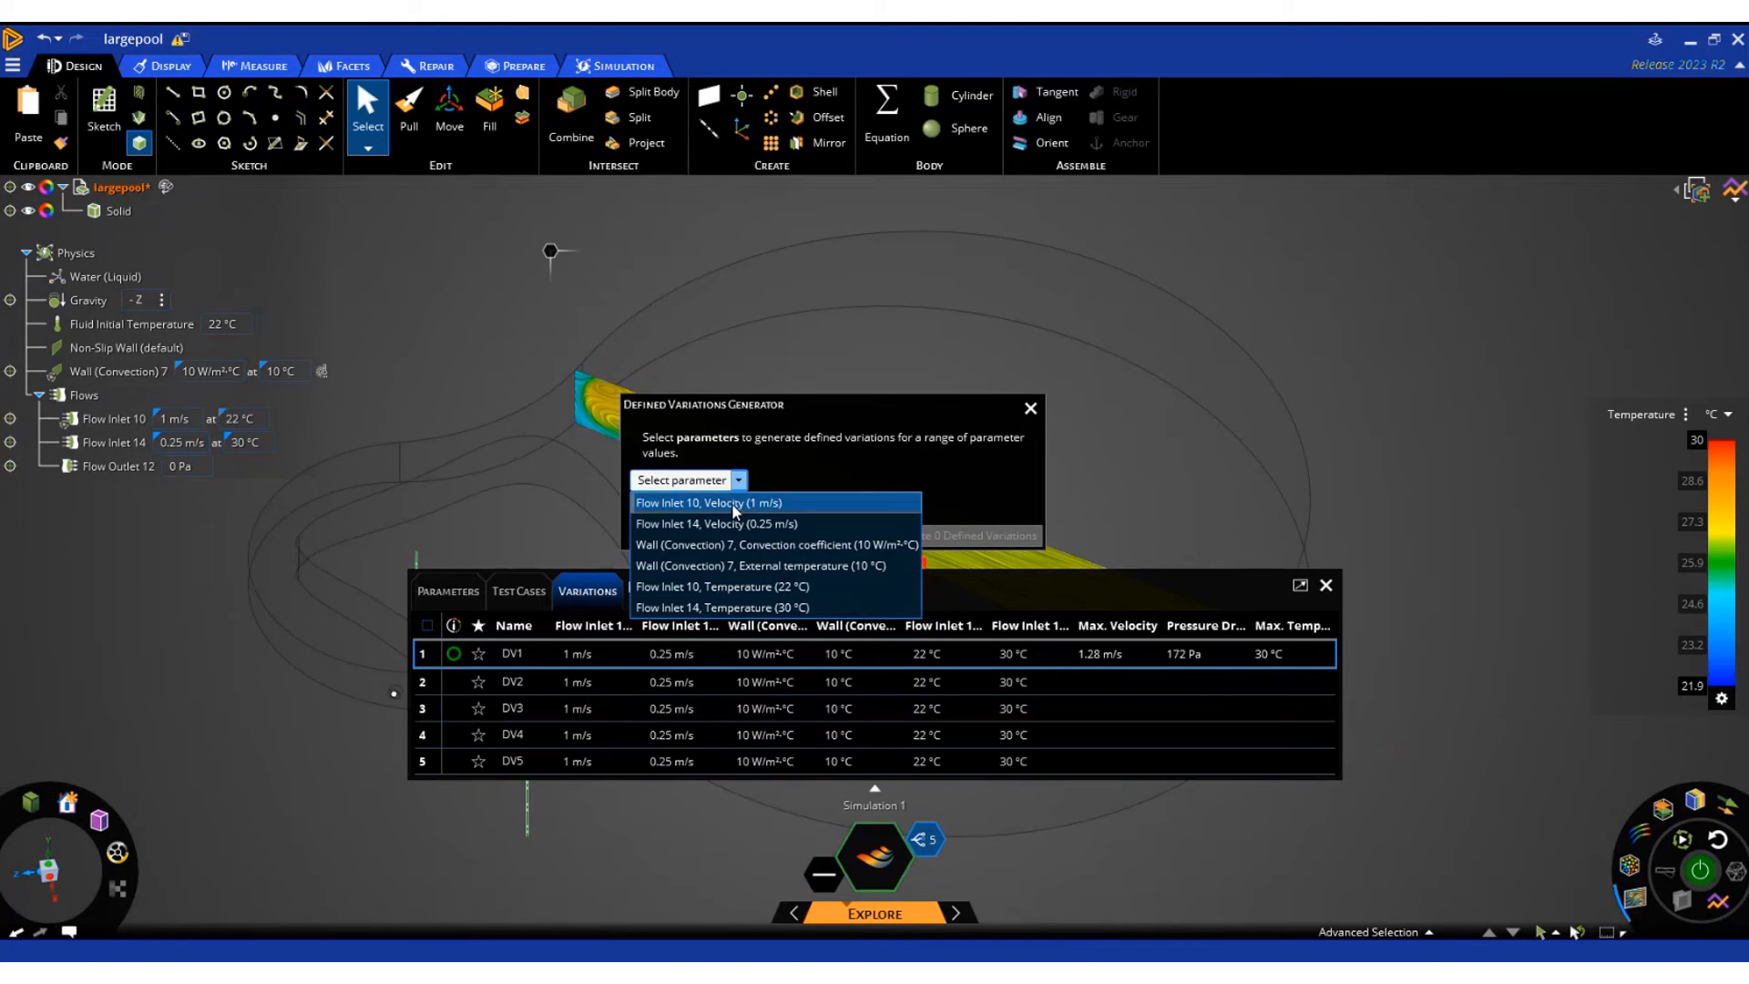
left_click(731, 503)
Set the number of values to 2 for each of the five parameters in the Defined Variations Generator
double_click(1002, 461)
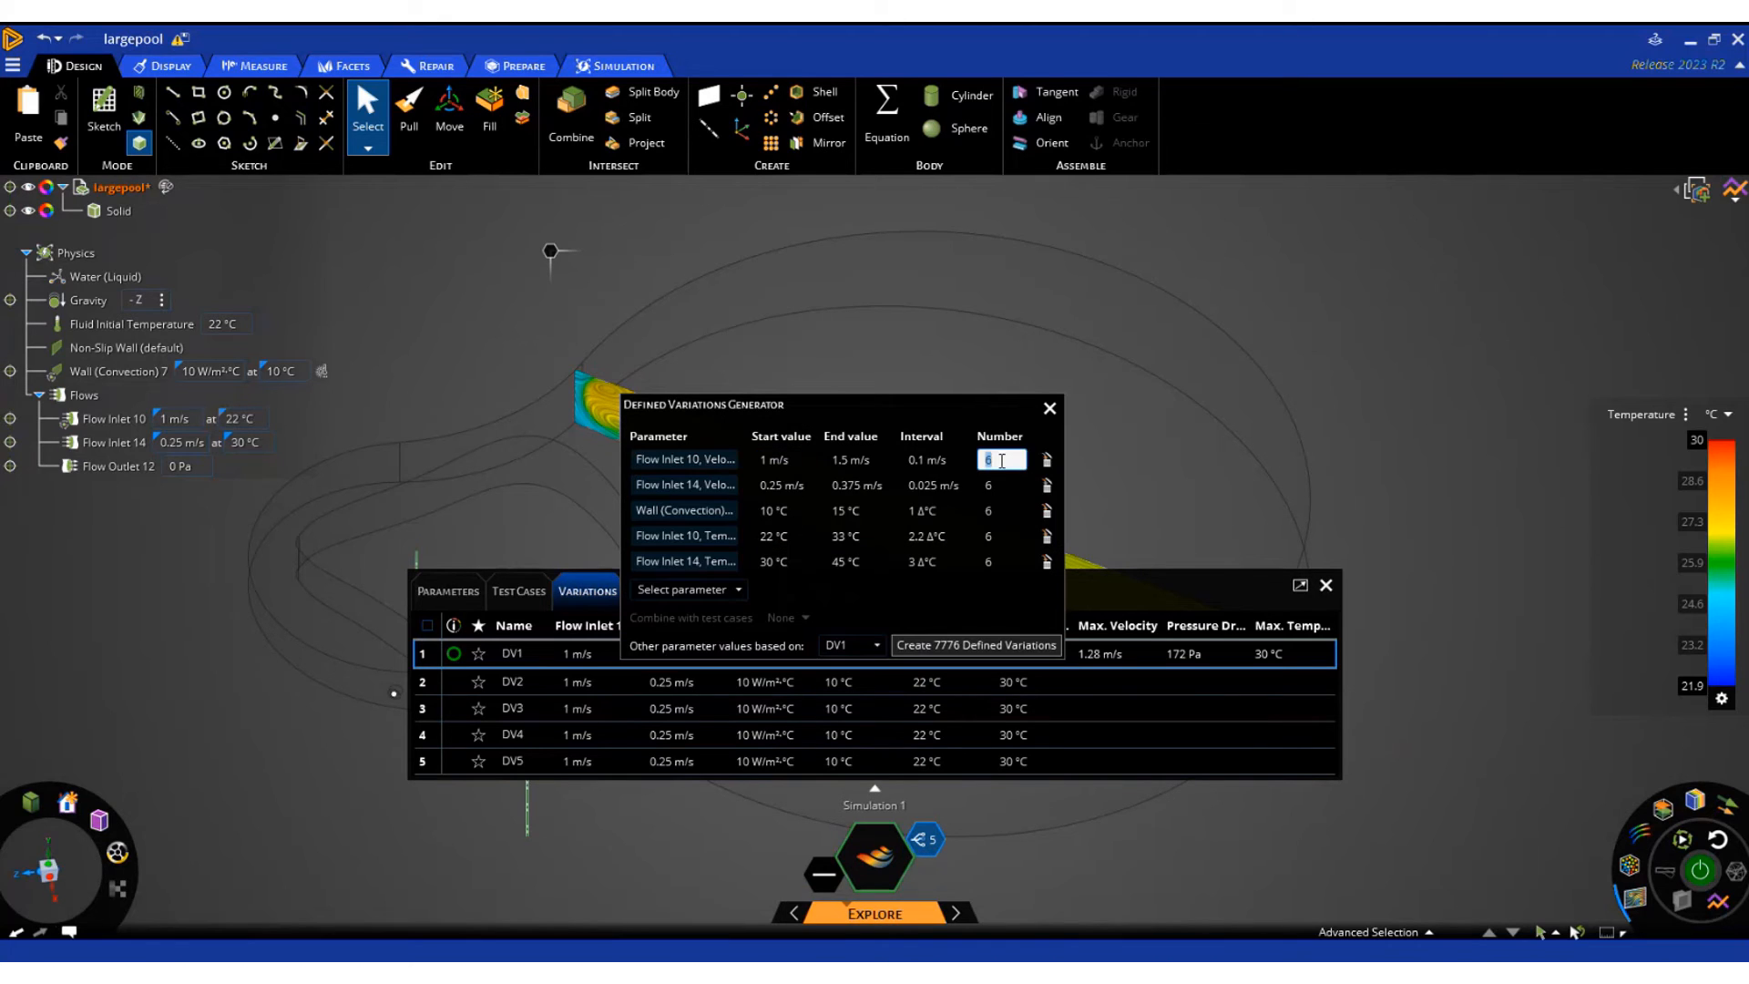
type("2")
double_click(998, 485)
type("2")
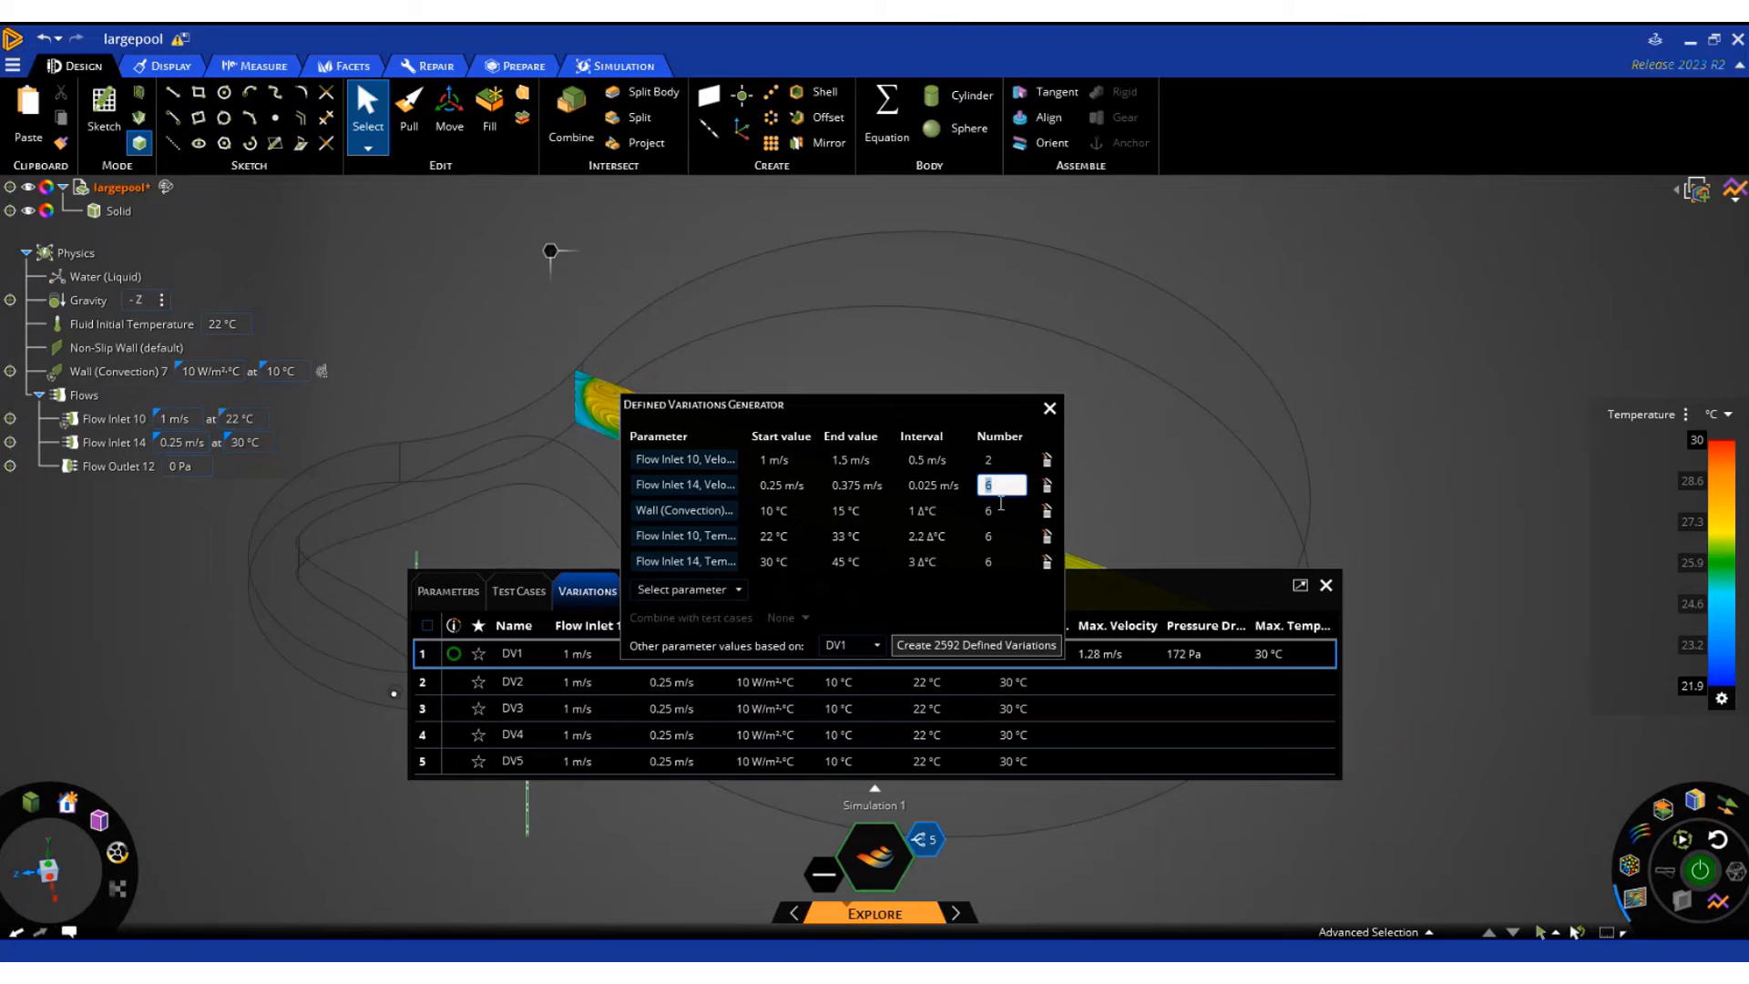
left_click(997, 512)
type("2")
double_click(996, 537)
type("2")
double_click(997, 562)
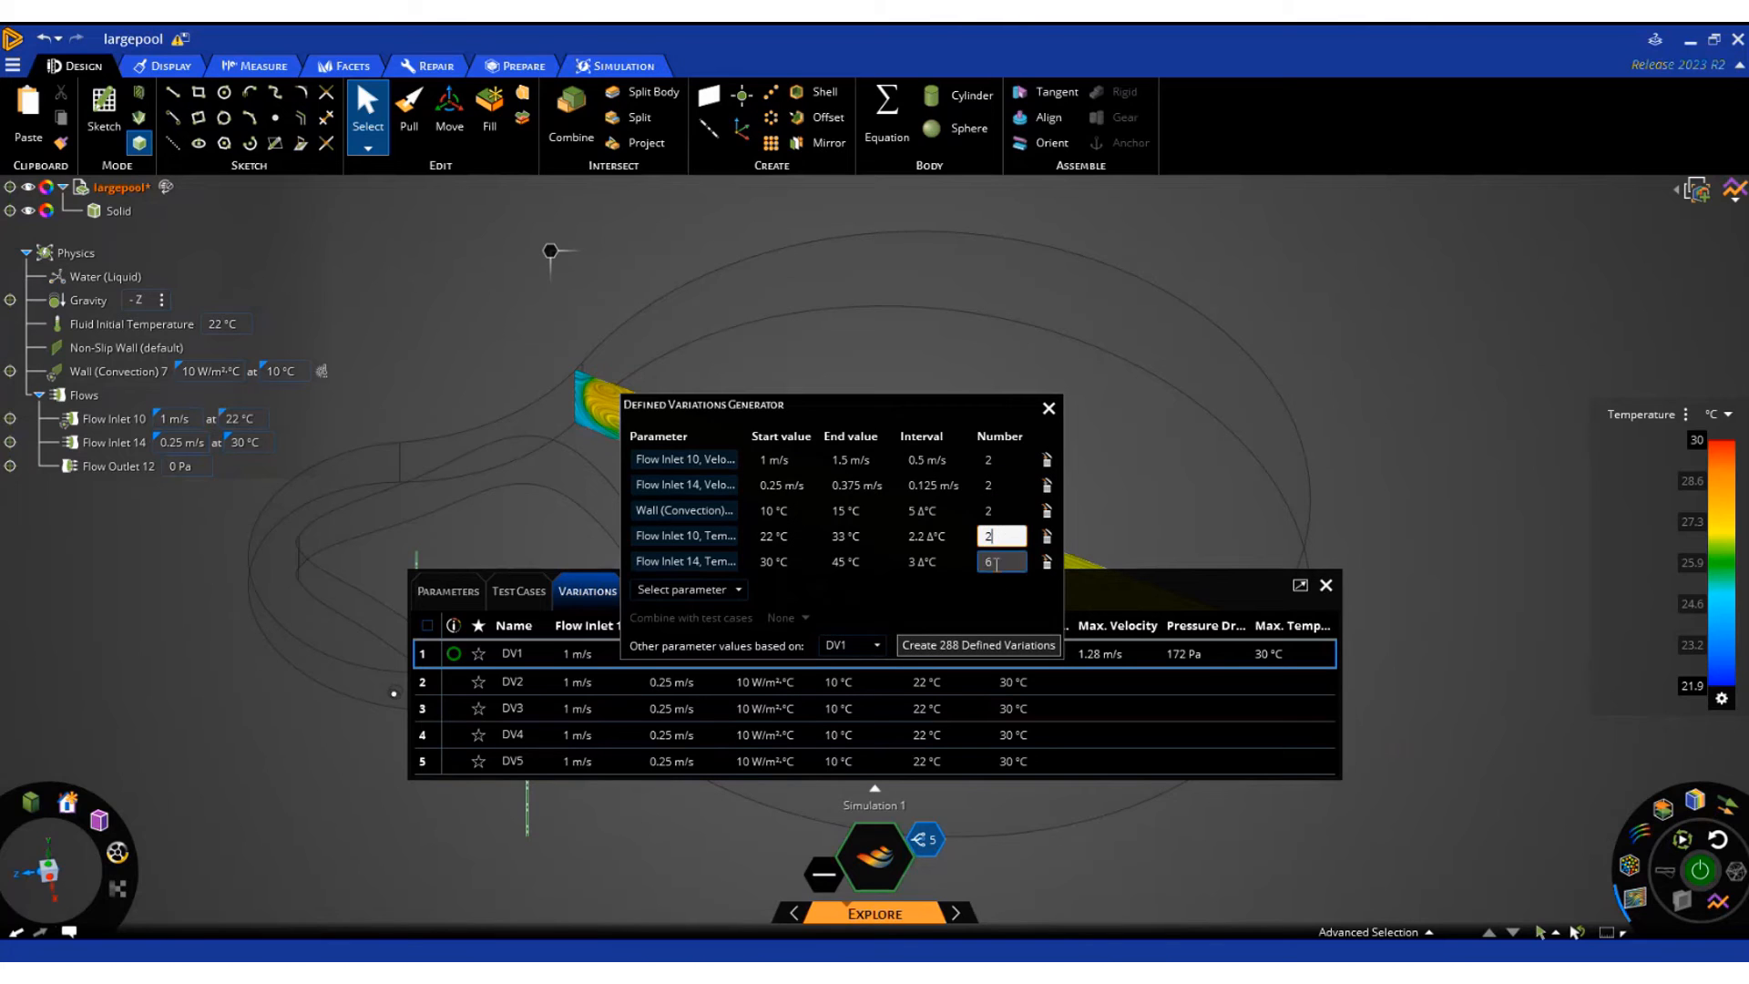
type("2")
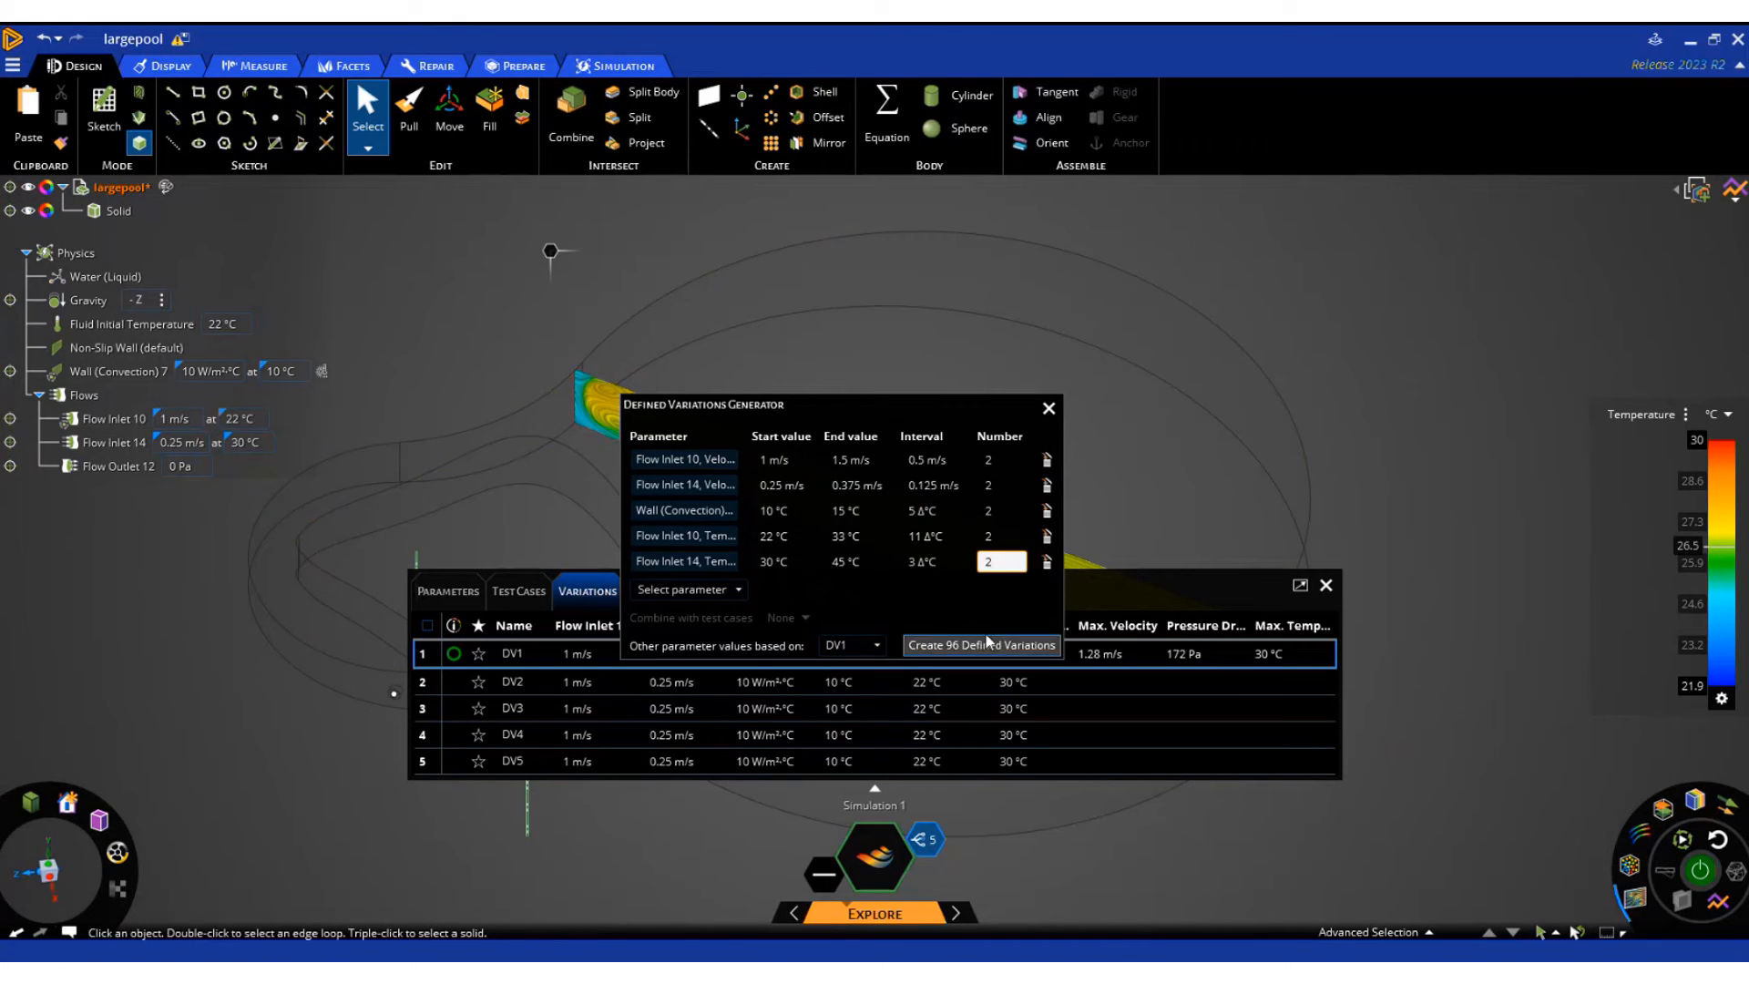
Remove the Flow Inlet 14 temperature and velocity from the generator and create 8 defined variations from the remaining parameters
left_click(1047, 561)
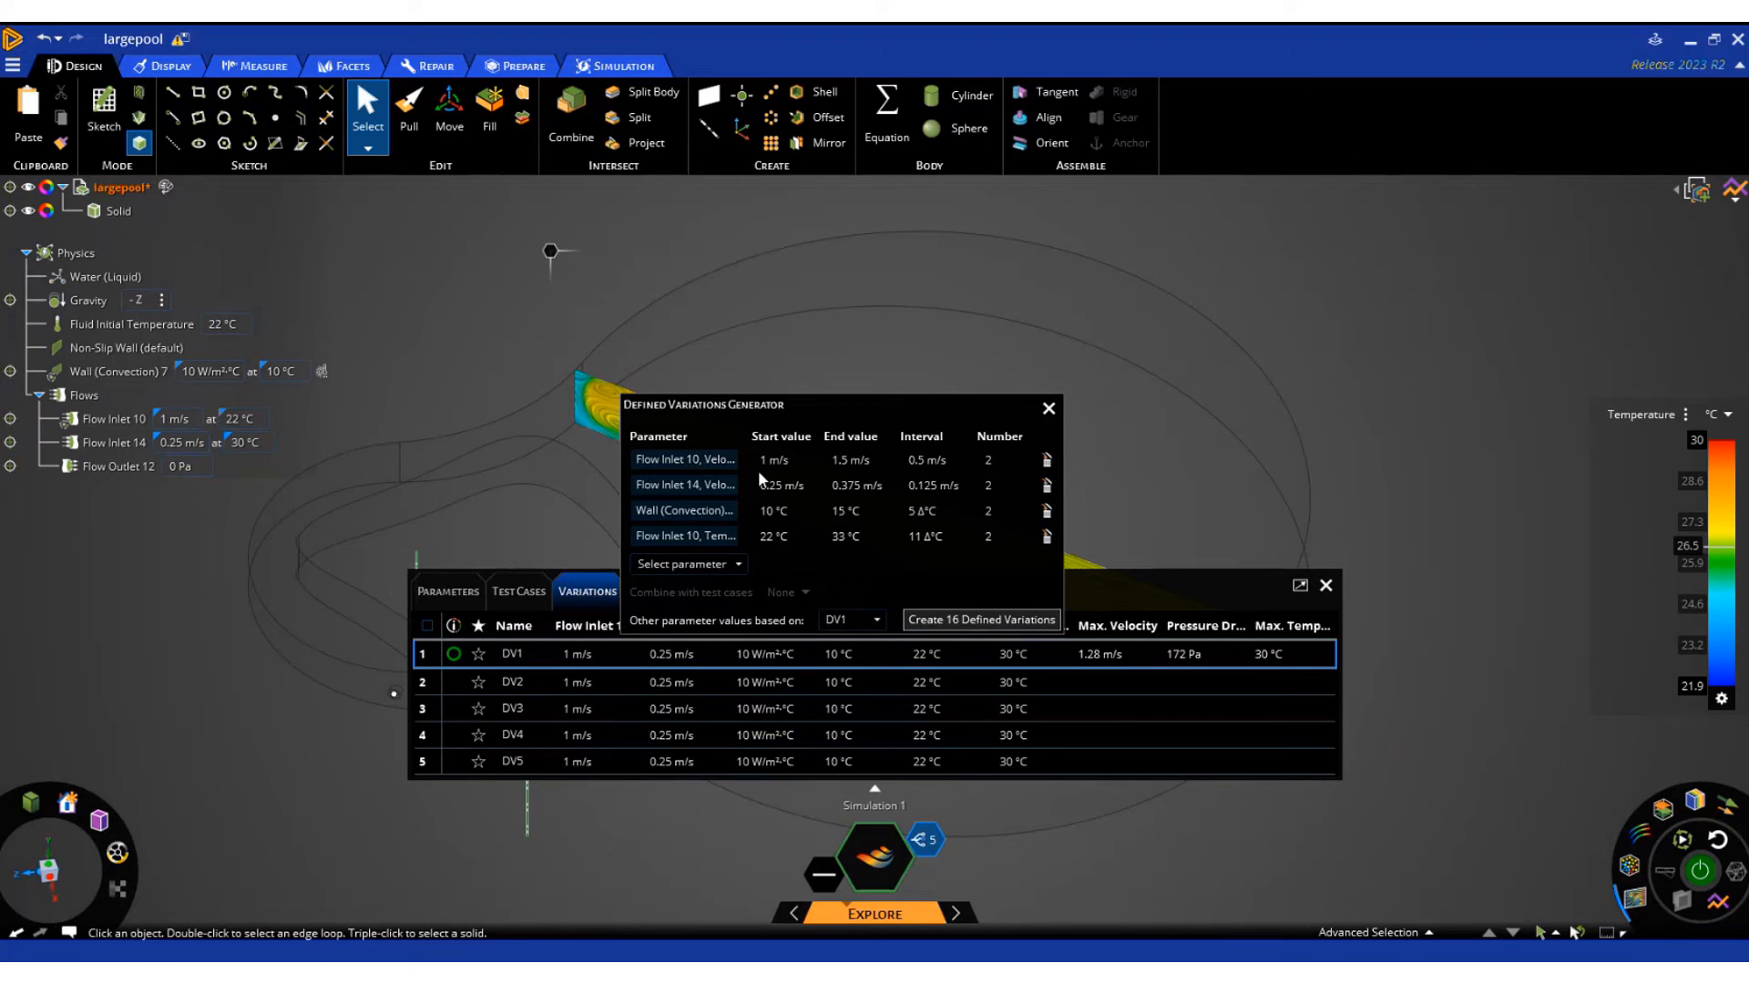
left_click(1046, 485)
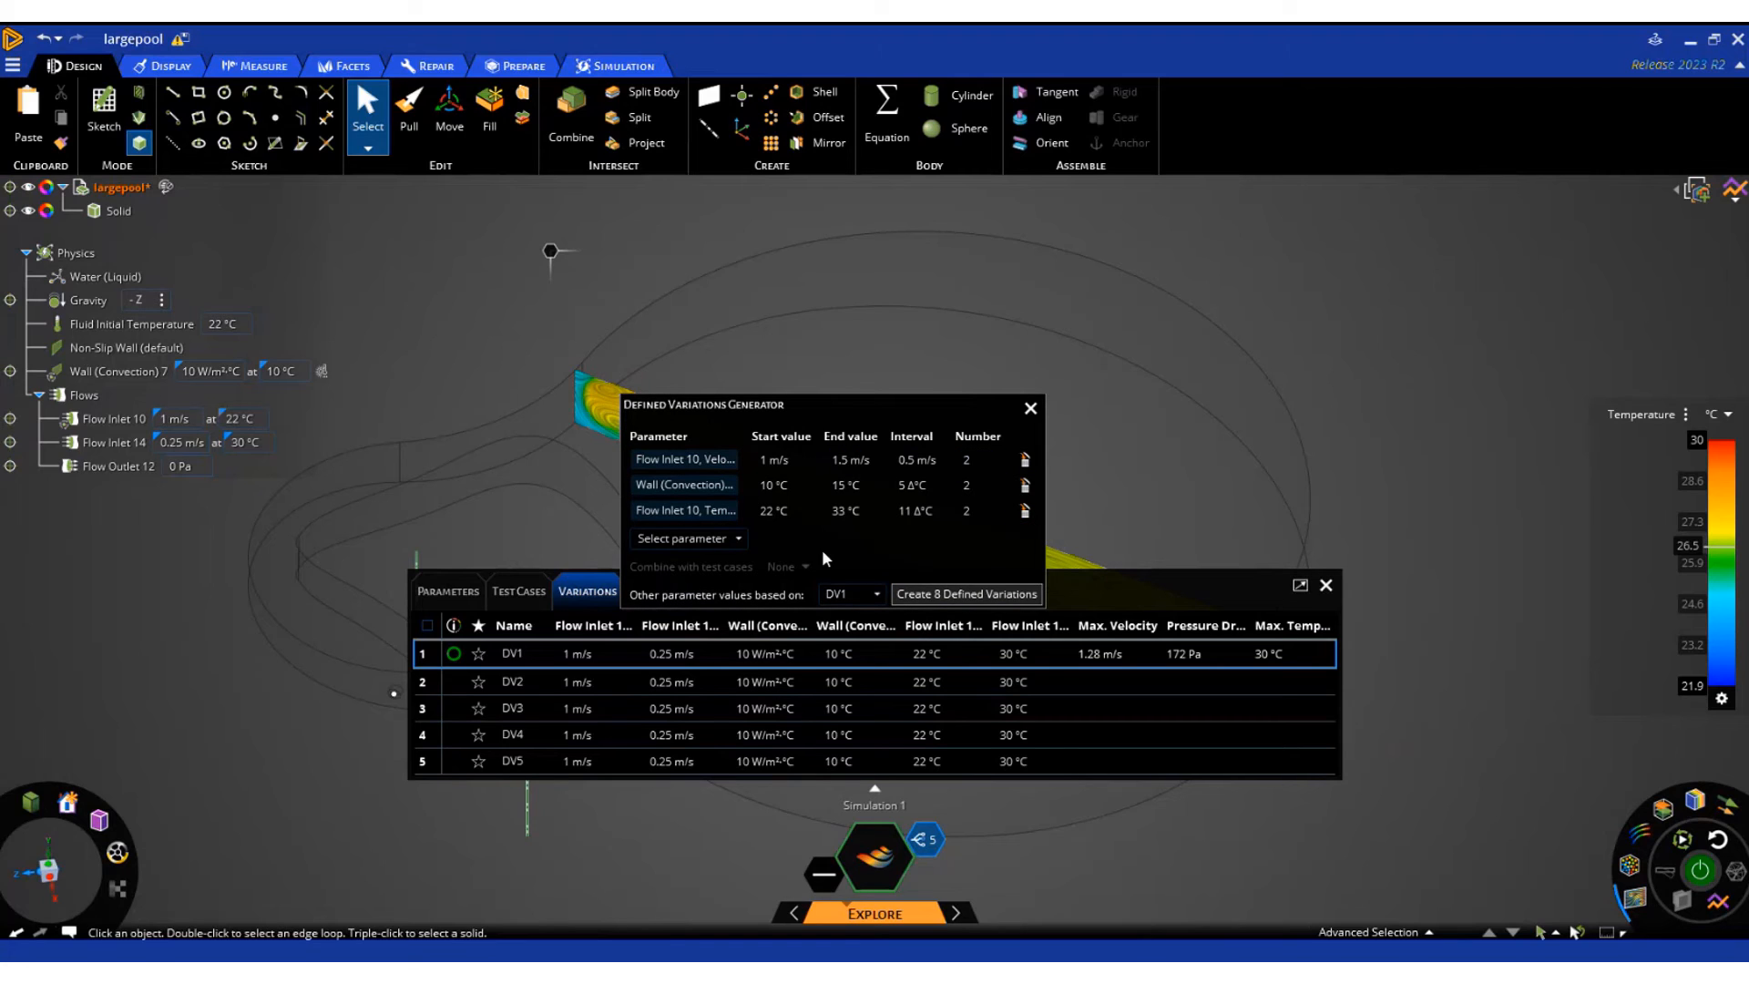
left_click(950, 594)
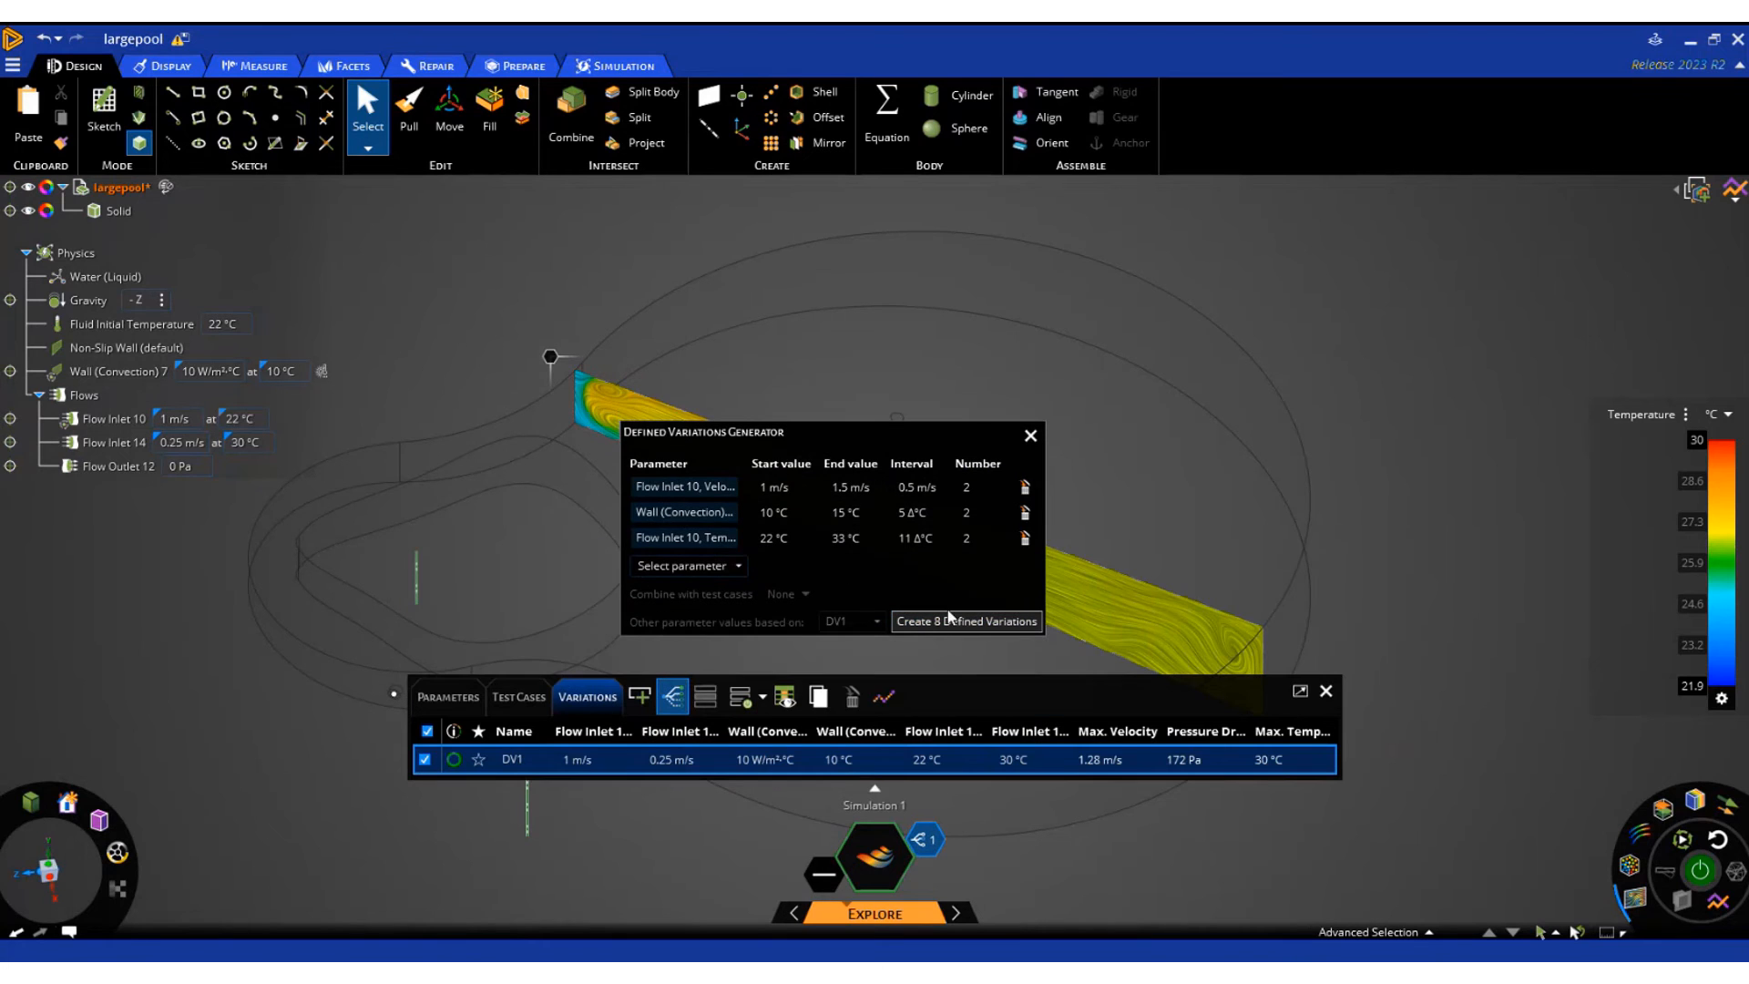
left_click(950, 621)
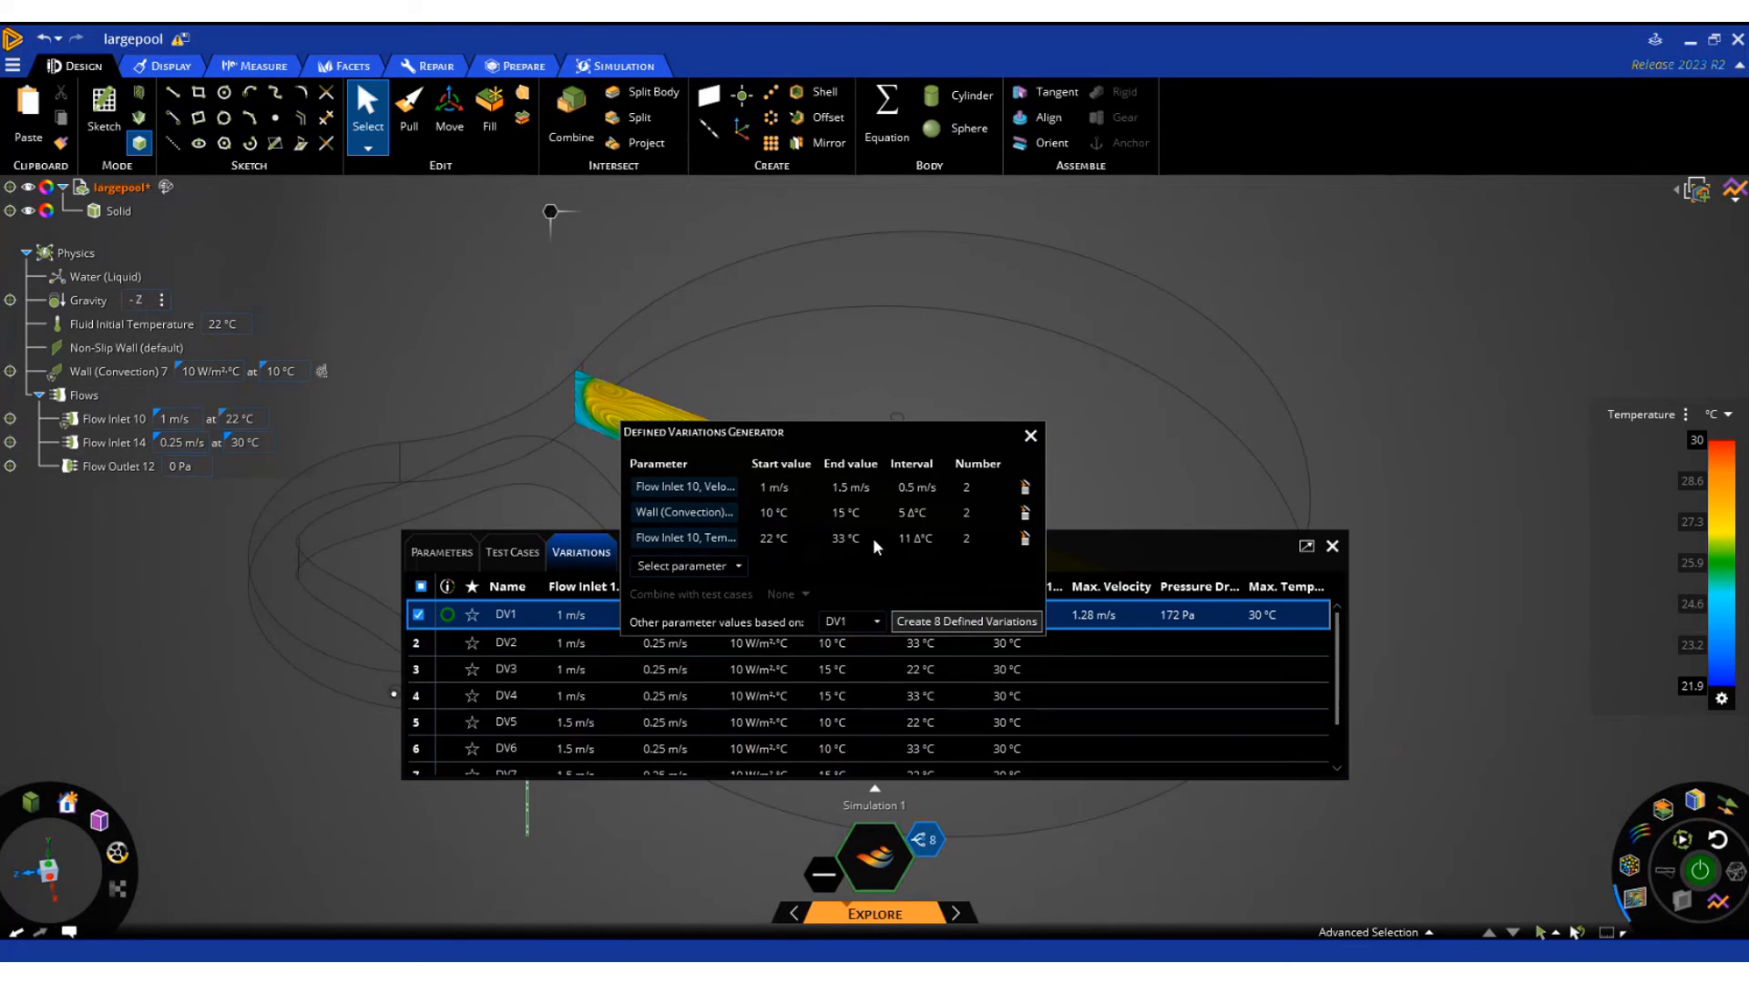
left_click(1030, 435)
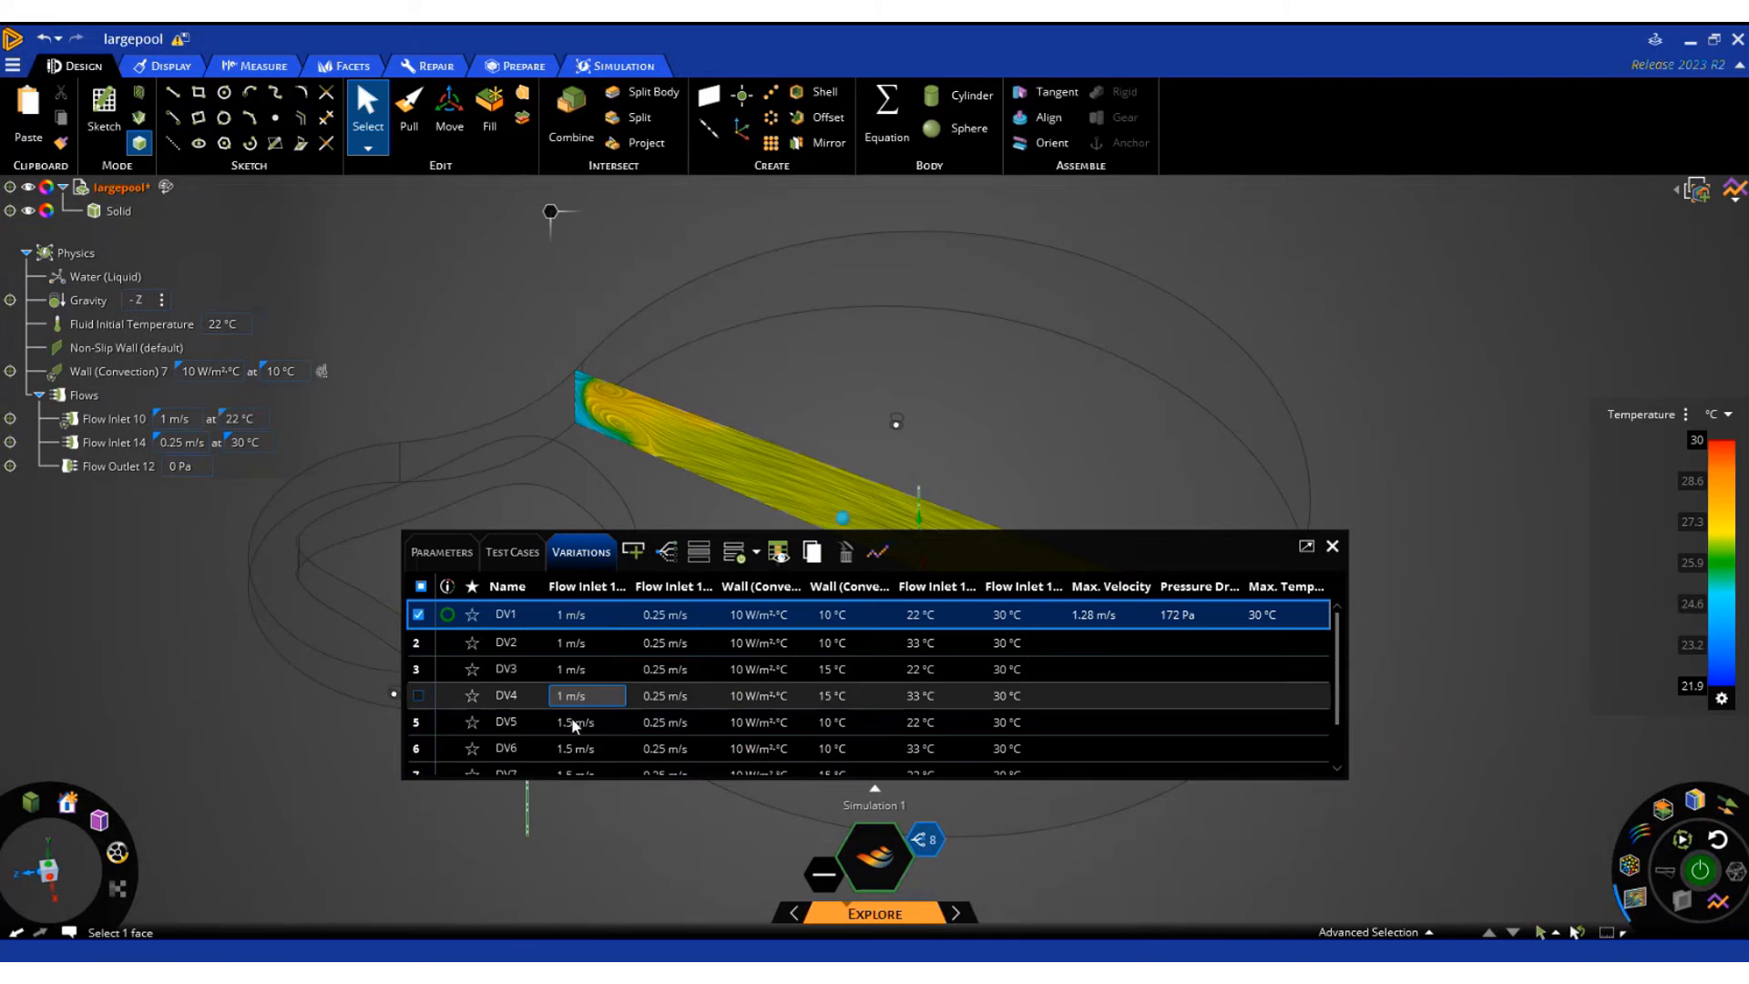
Review the generated variations and run Update All to solve every one of them
scroll(573, 724, "down", 1)
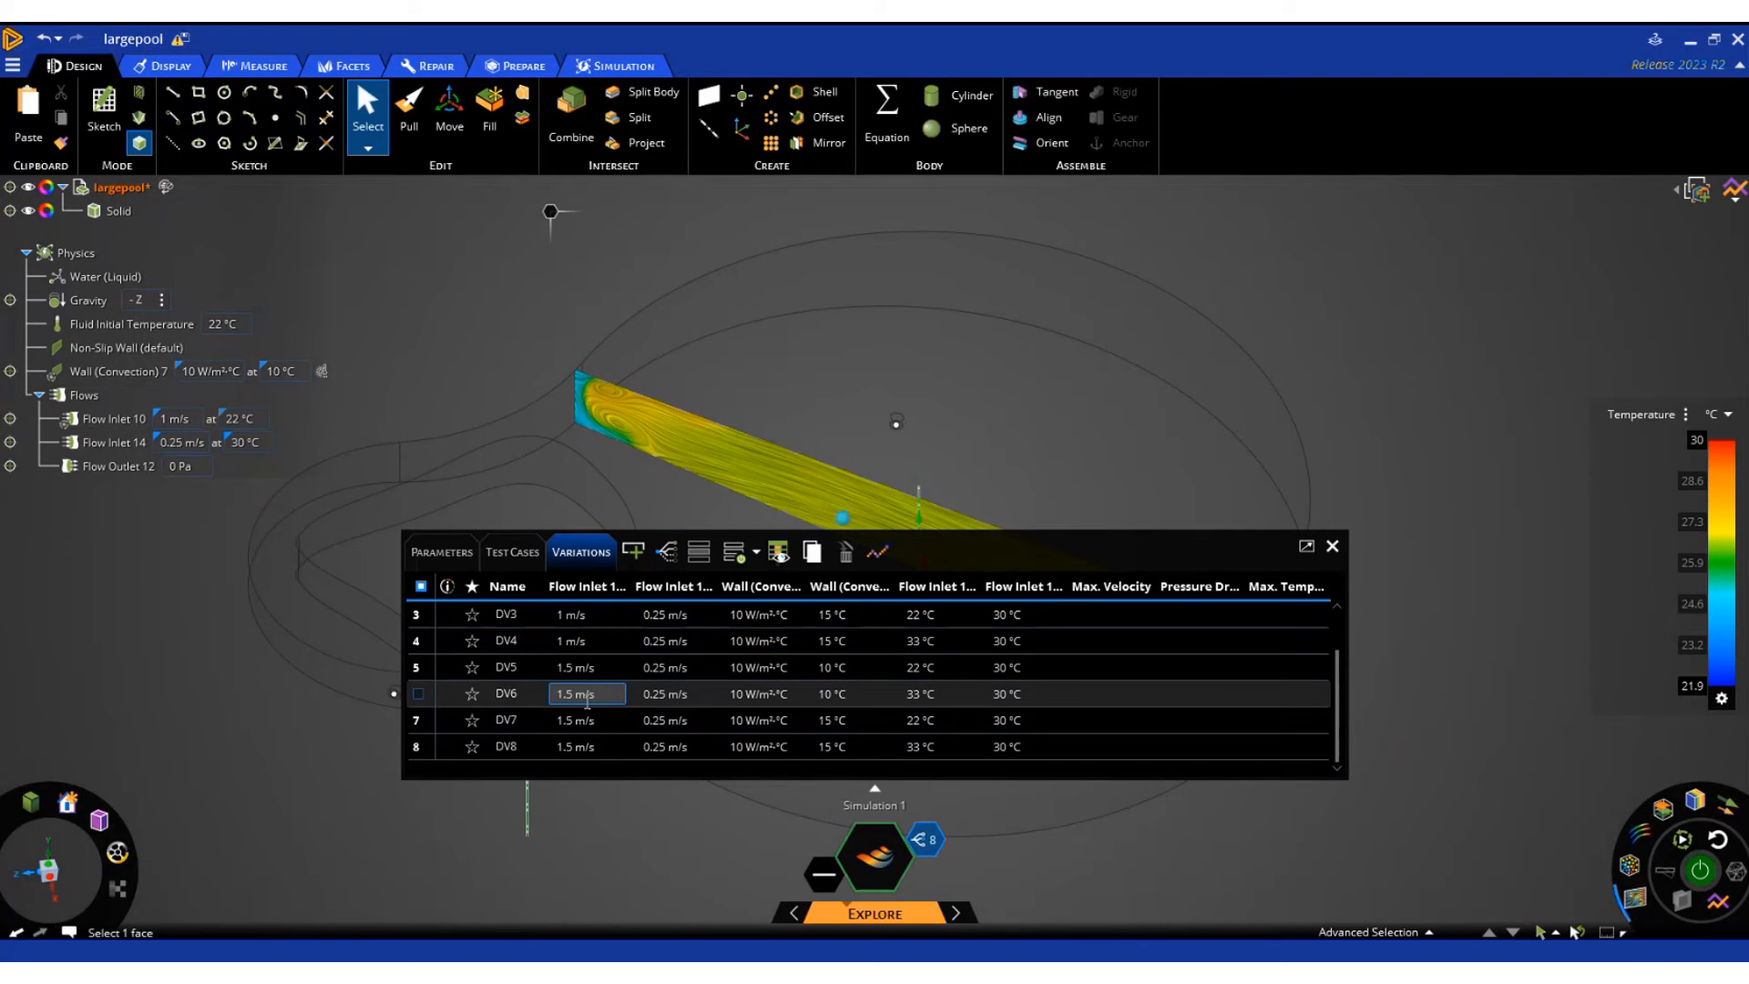
left_click(779, 551)
left_click(742, 553)
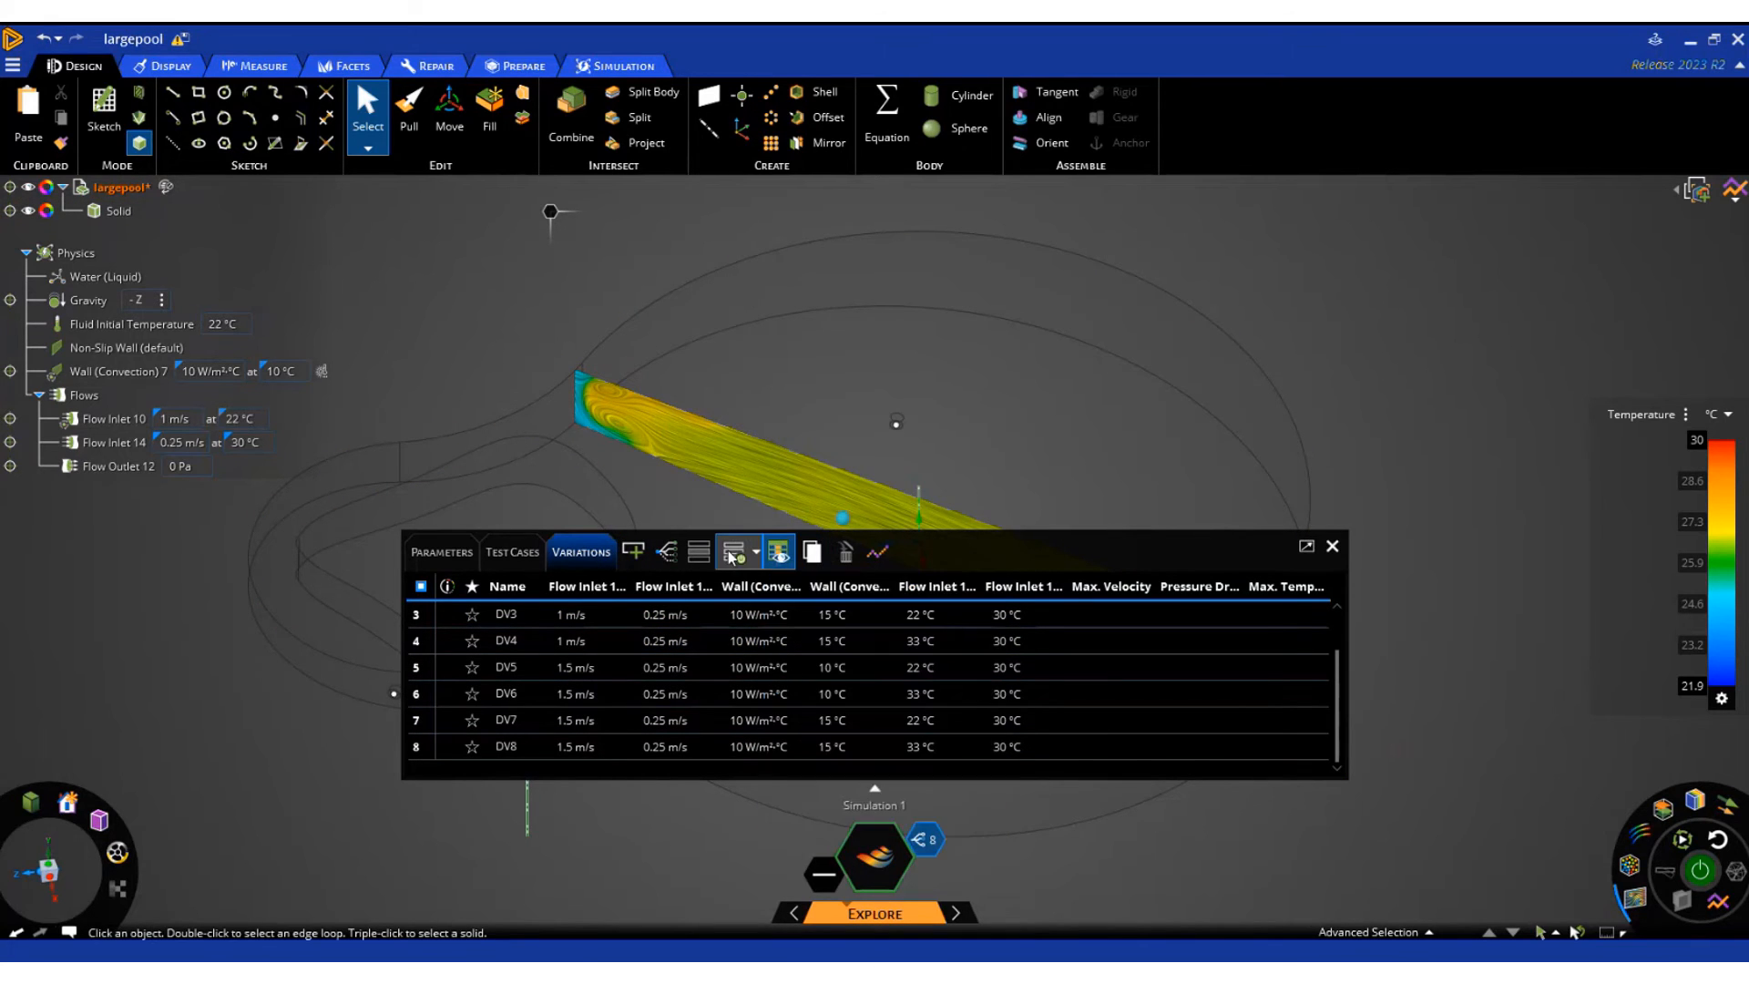
left_click(756, 552)
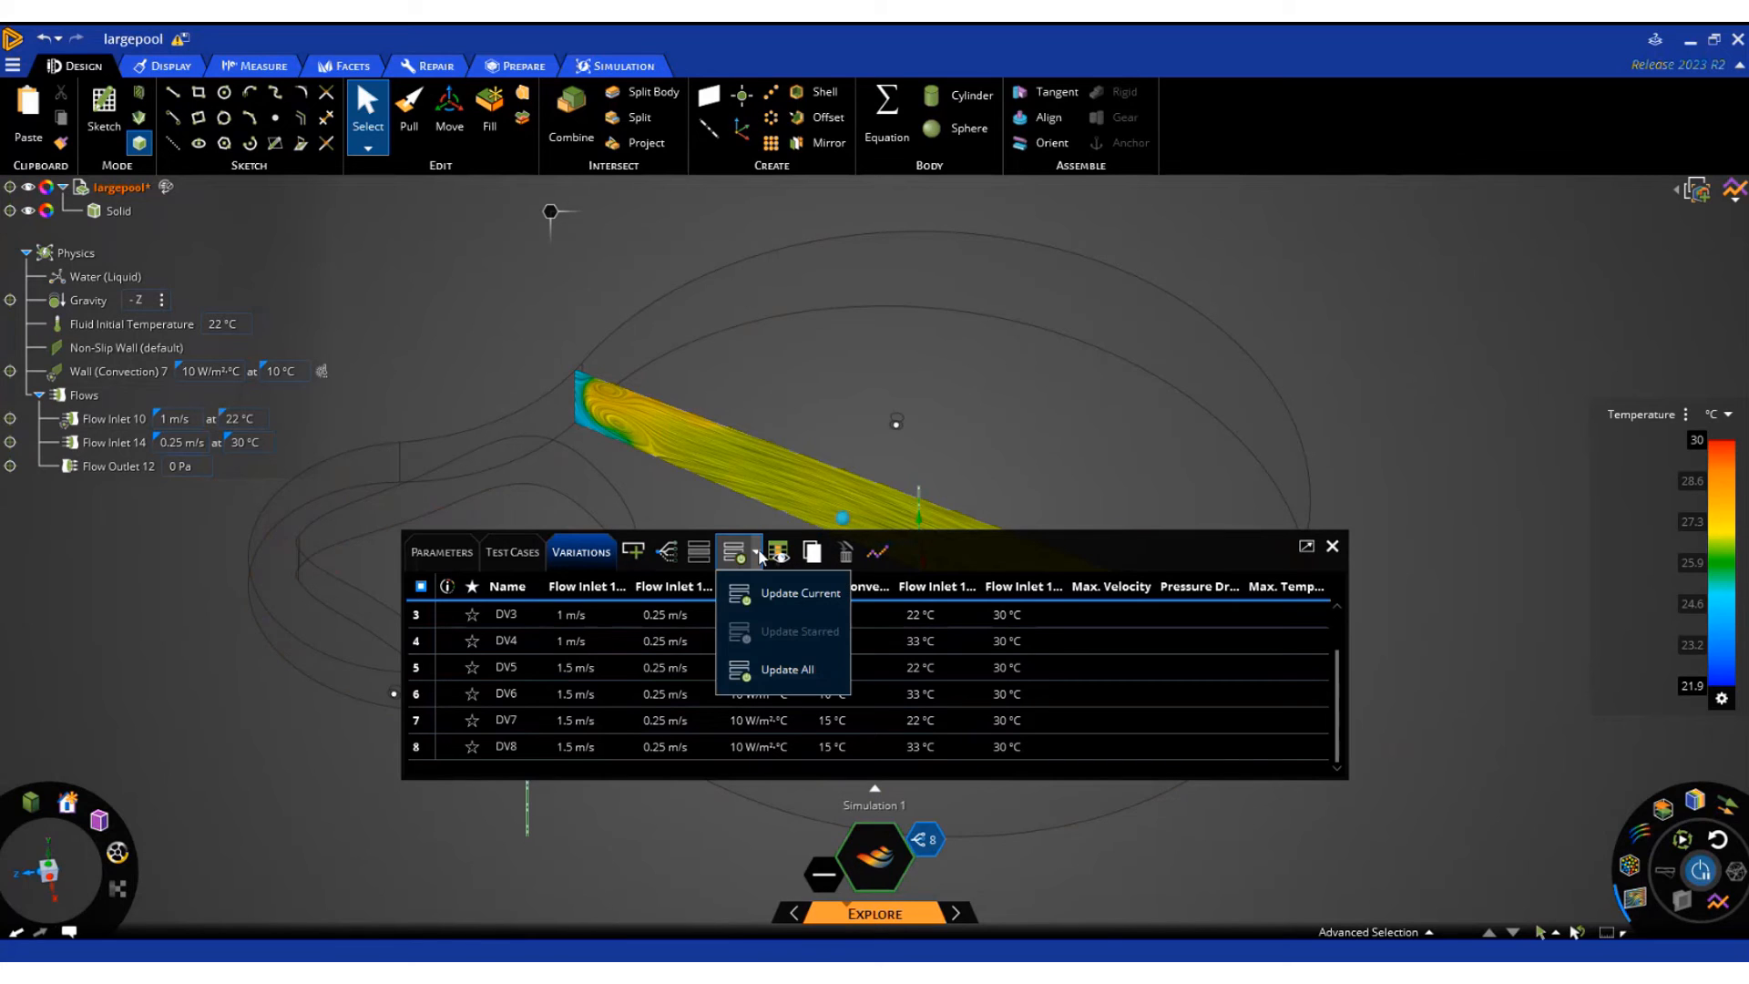
left_click(779, 676)
left_click(487, 633)
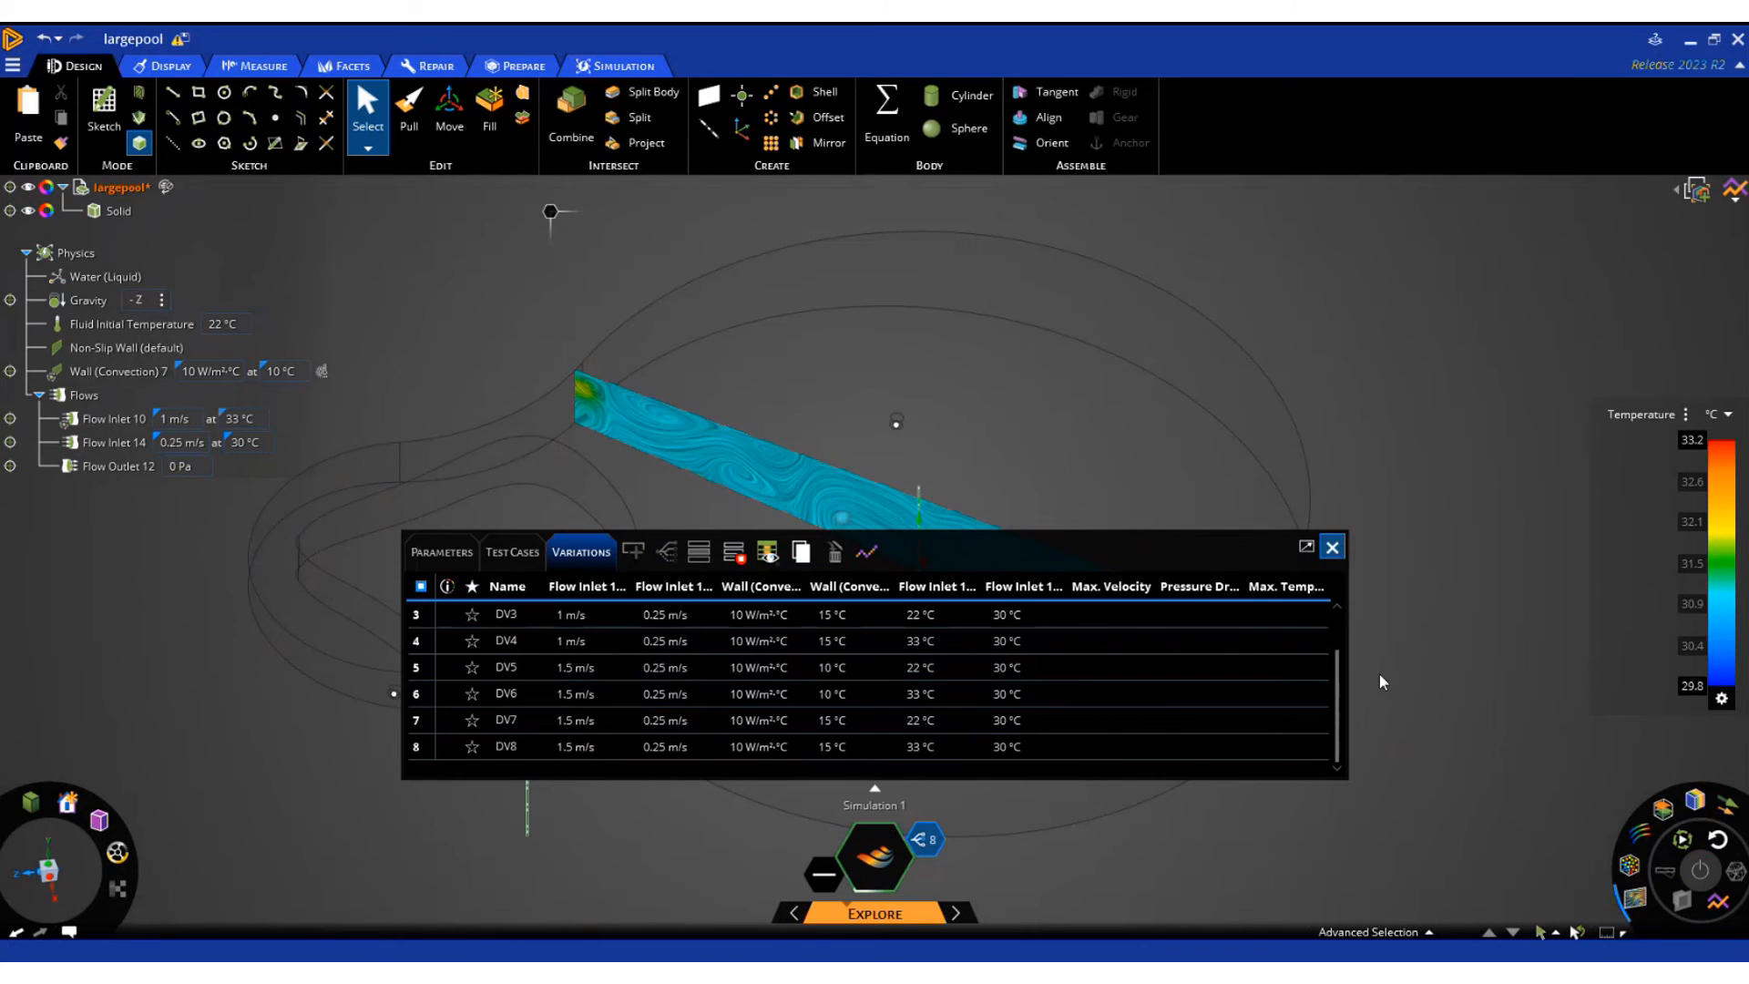
left_click(1333, 546)
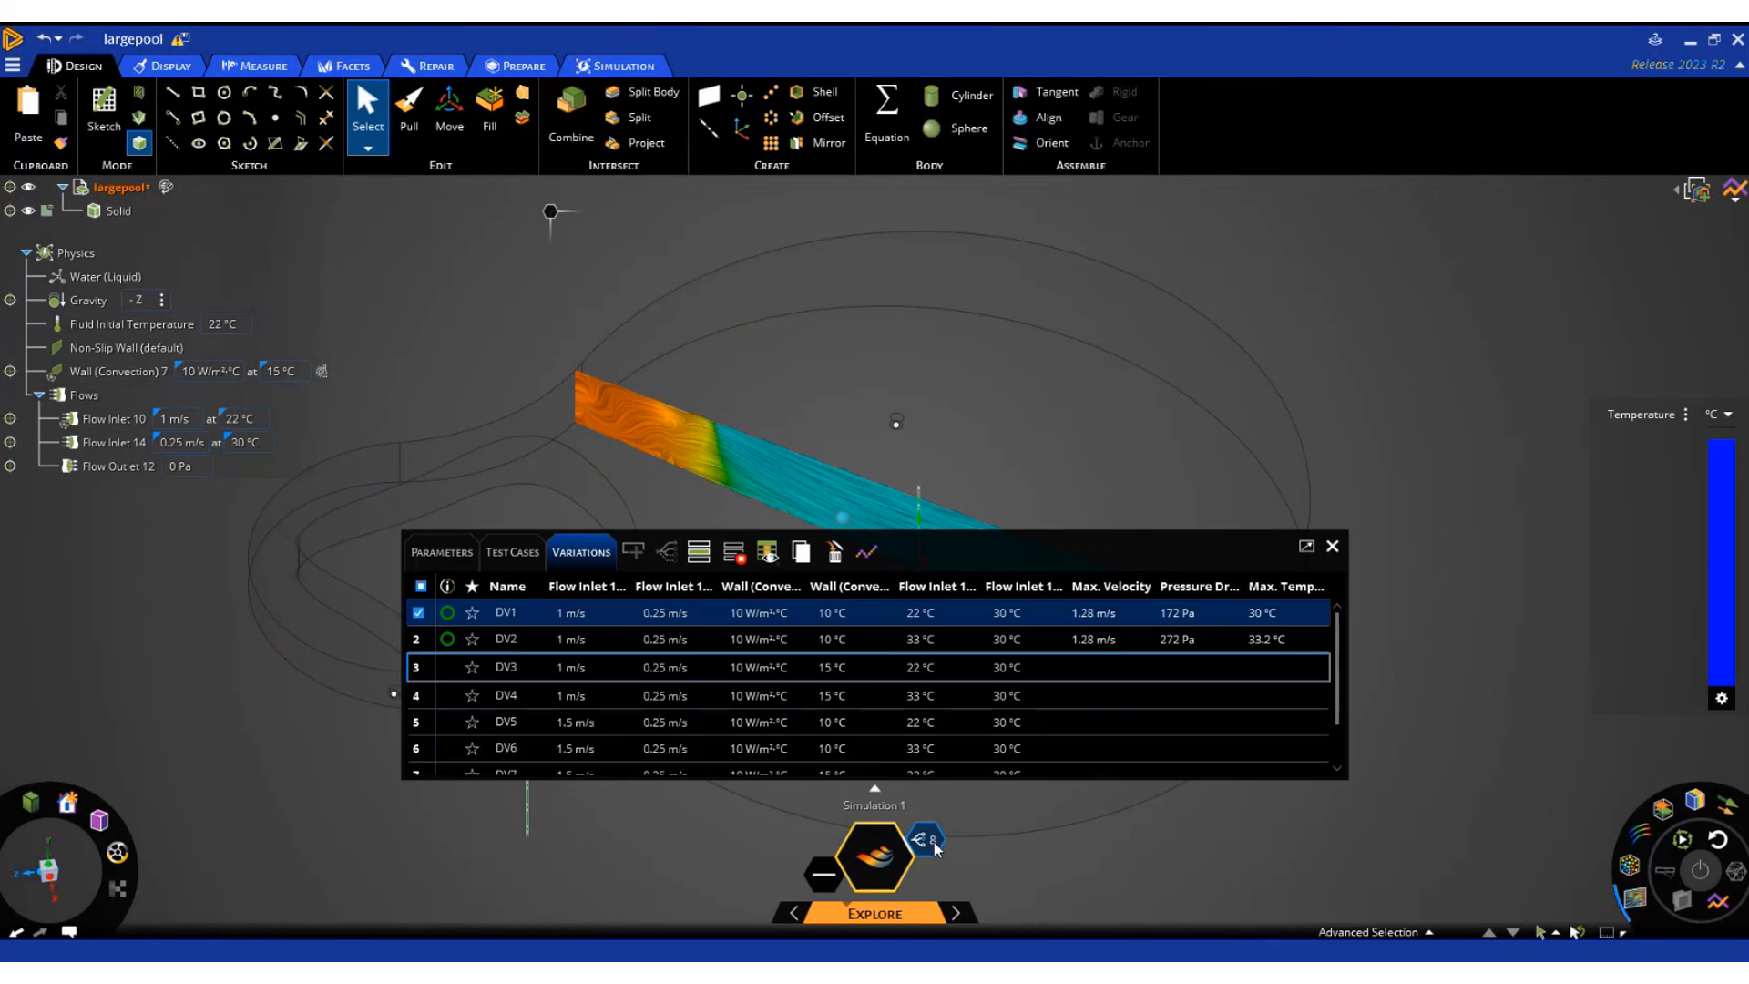
Check which defined variations have been solved in the Variations table
left_click(929, 839)
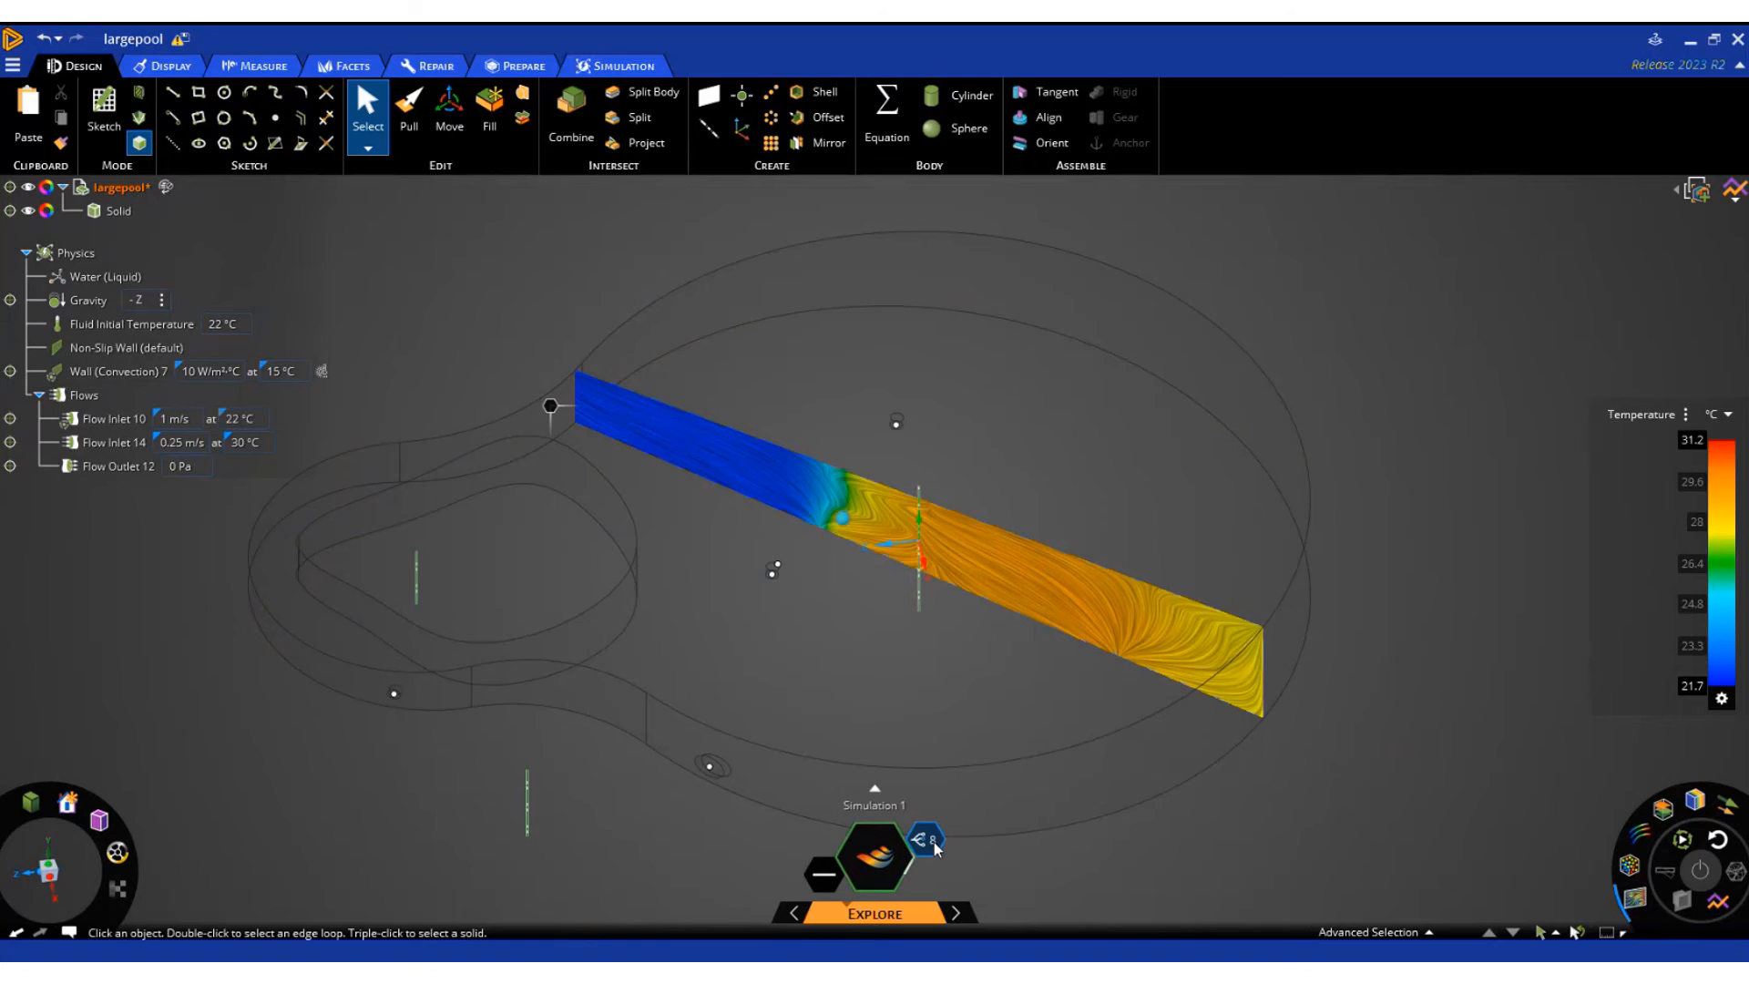
left_click(929, 830)
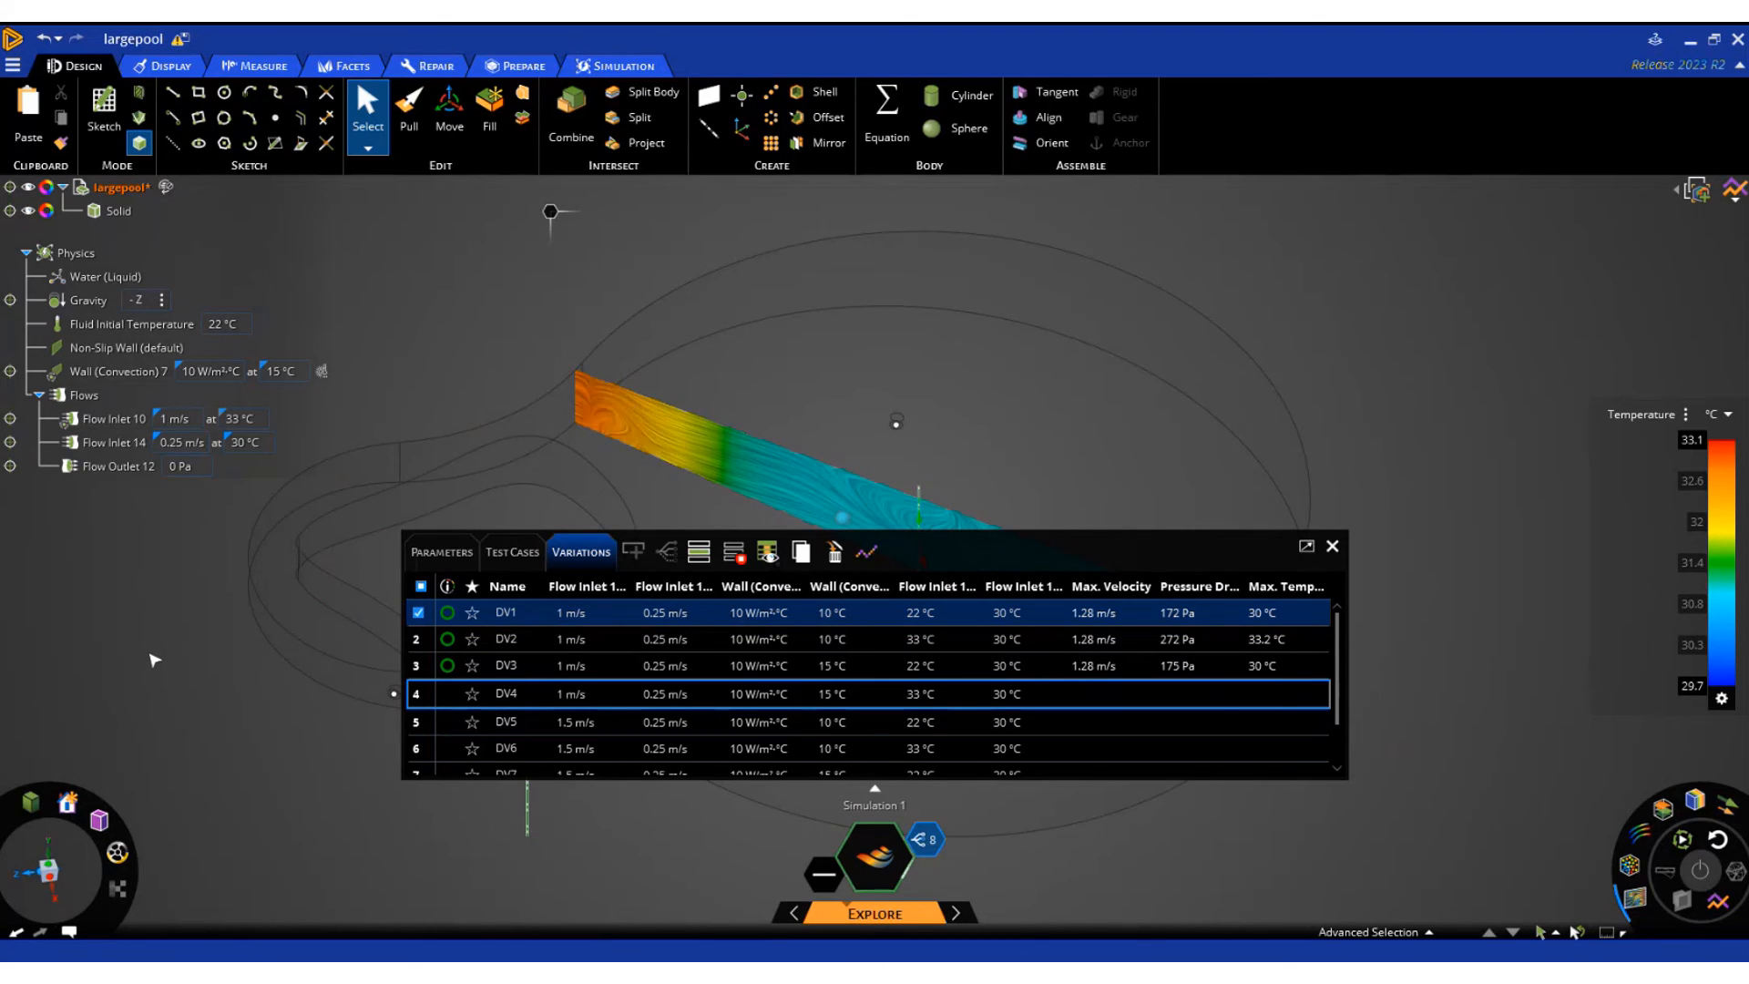
left_click(1331, 545)
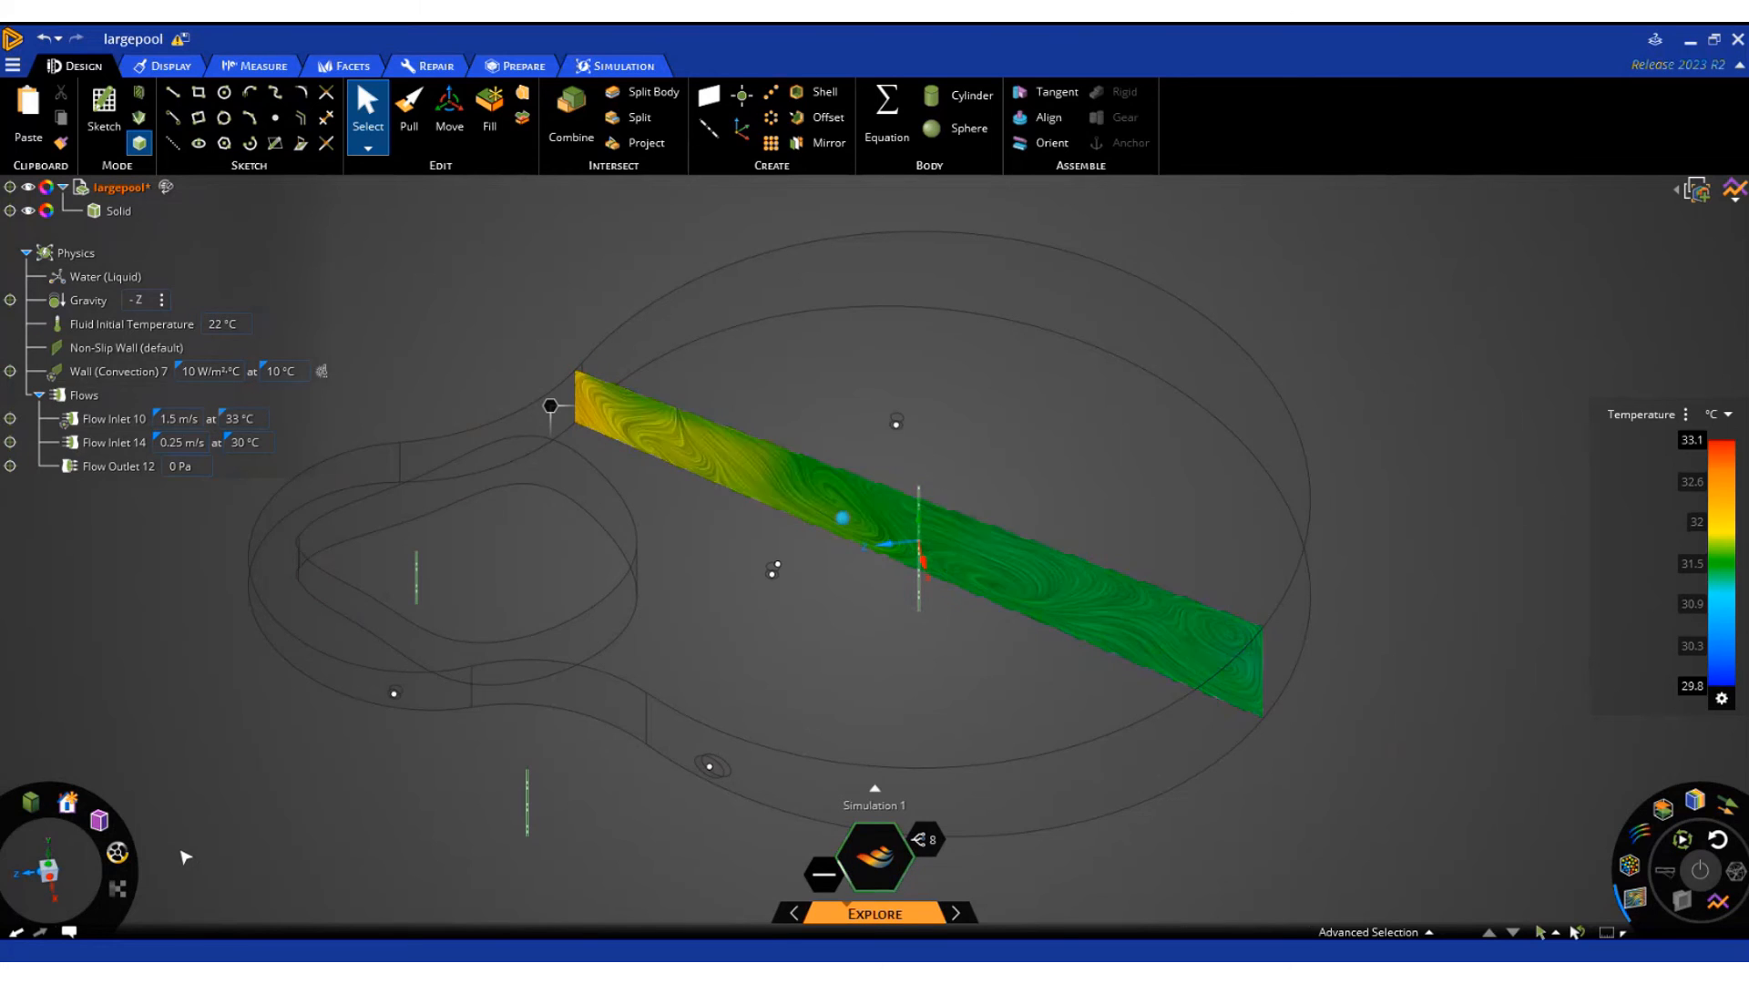
Show velocity vectors together with the temperature section and recheck the solving progress of the remaining variations
left_click(1727, 806)
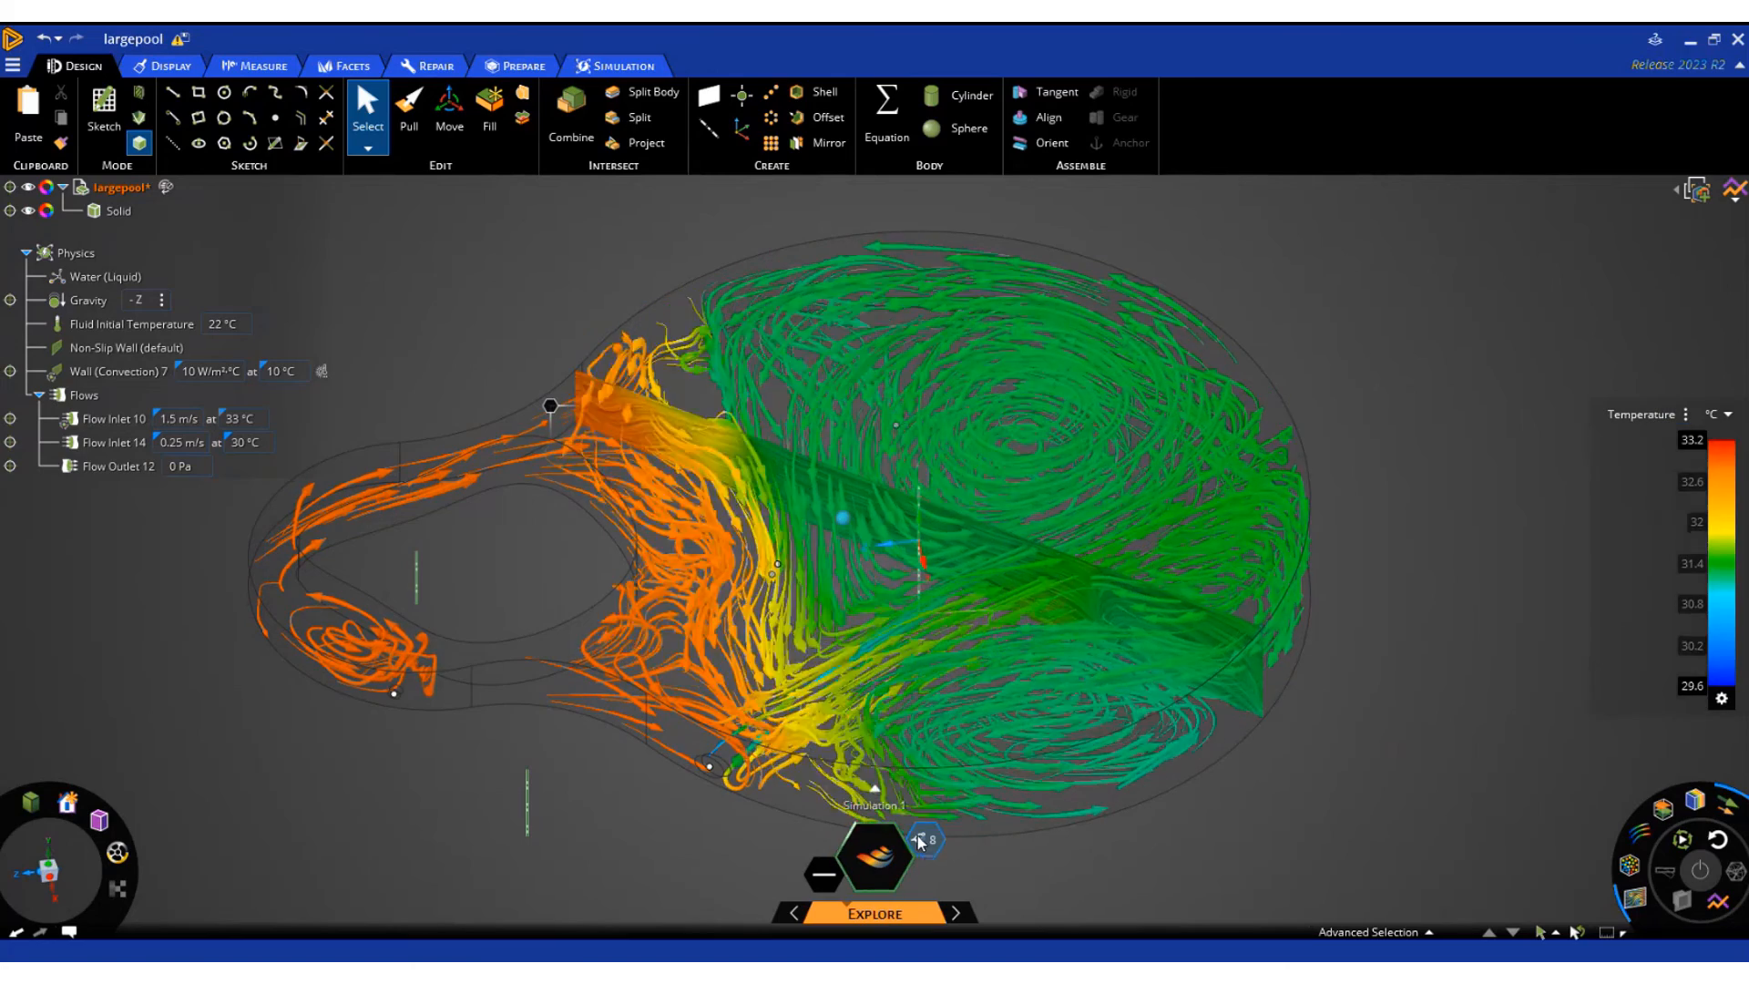
left_click(918, 839)
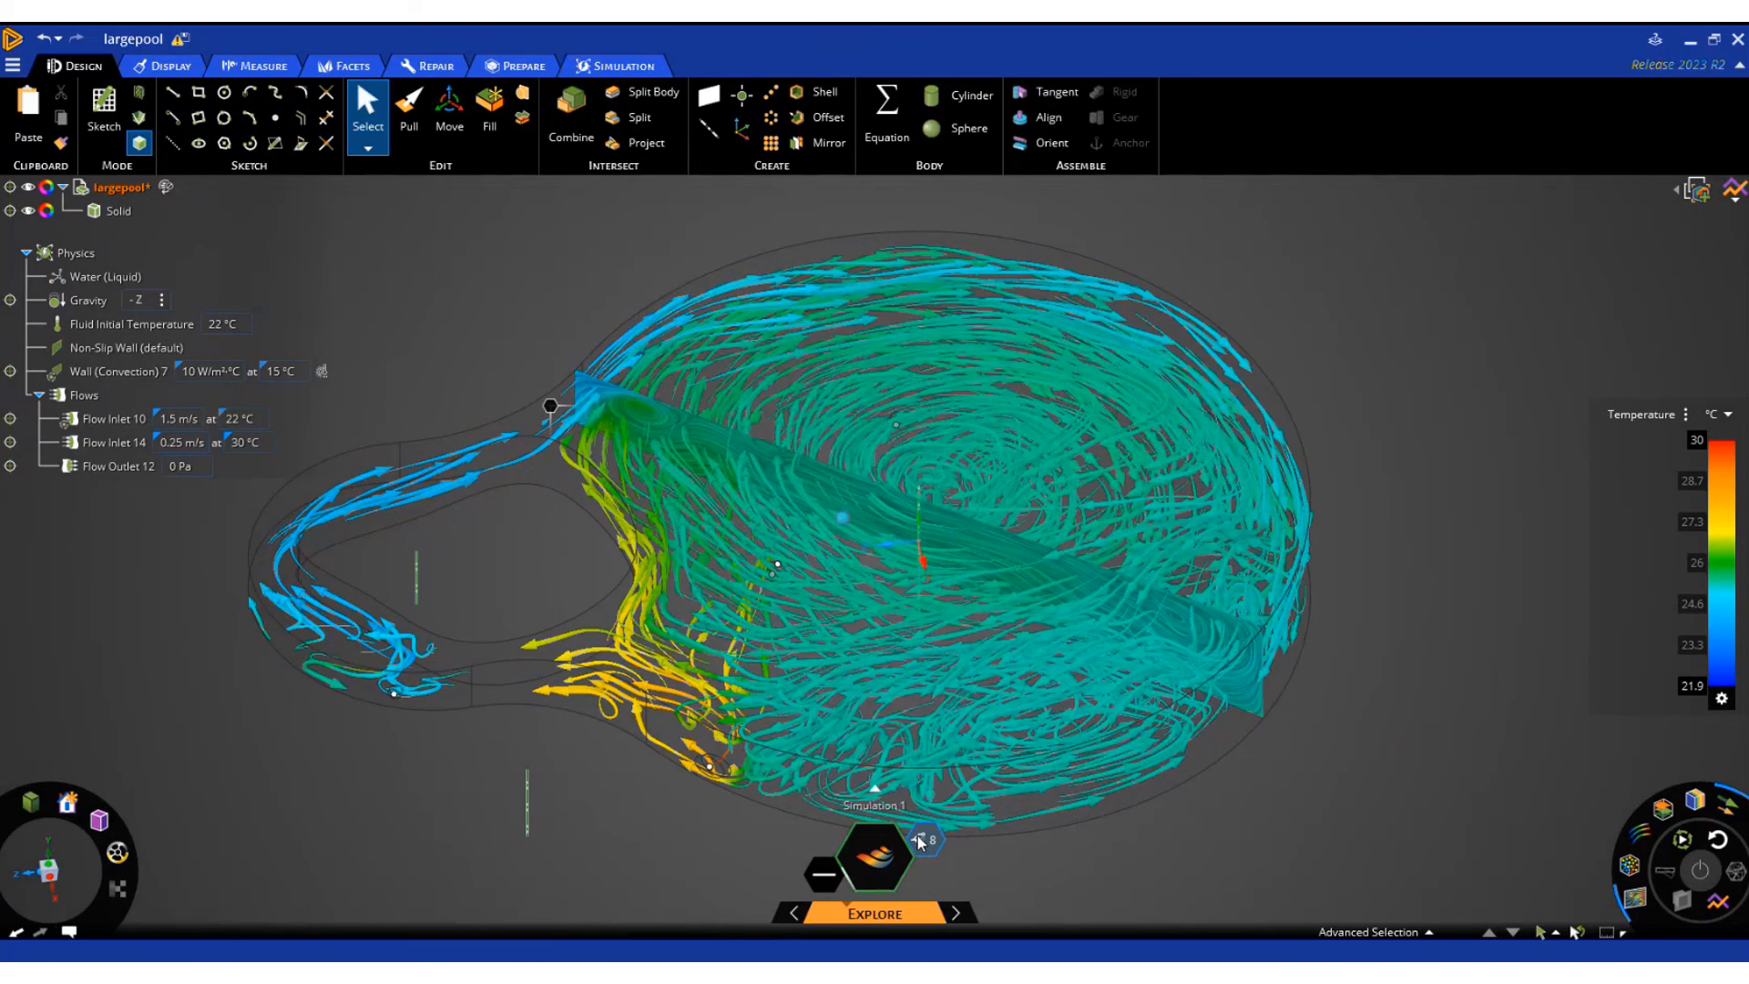
left_click(226, 421)
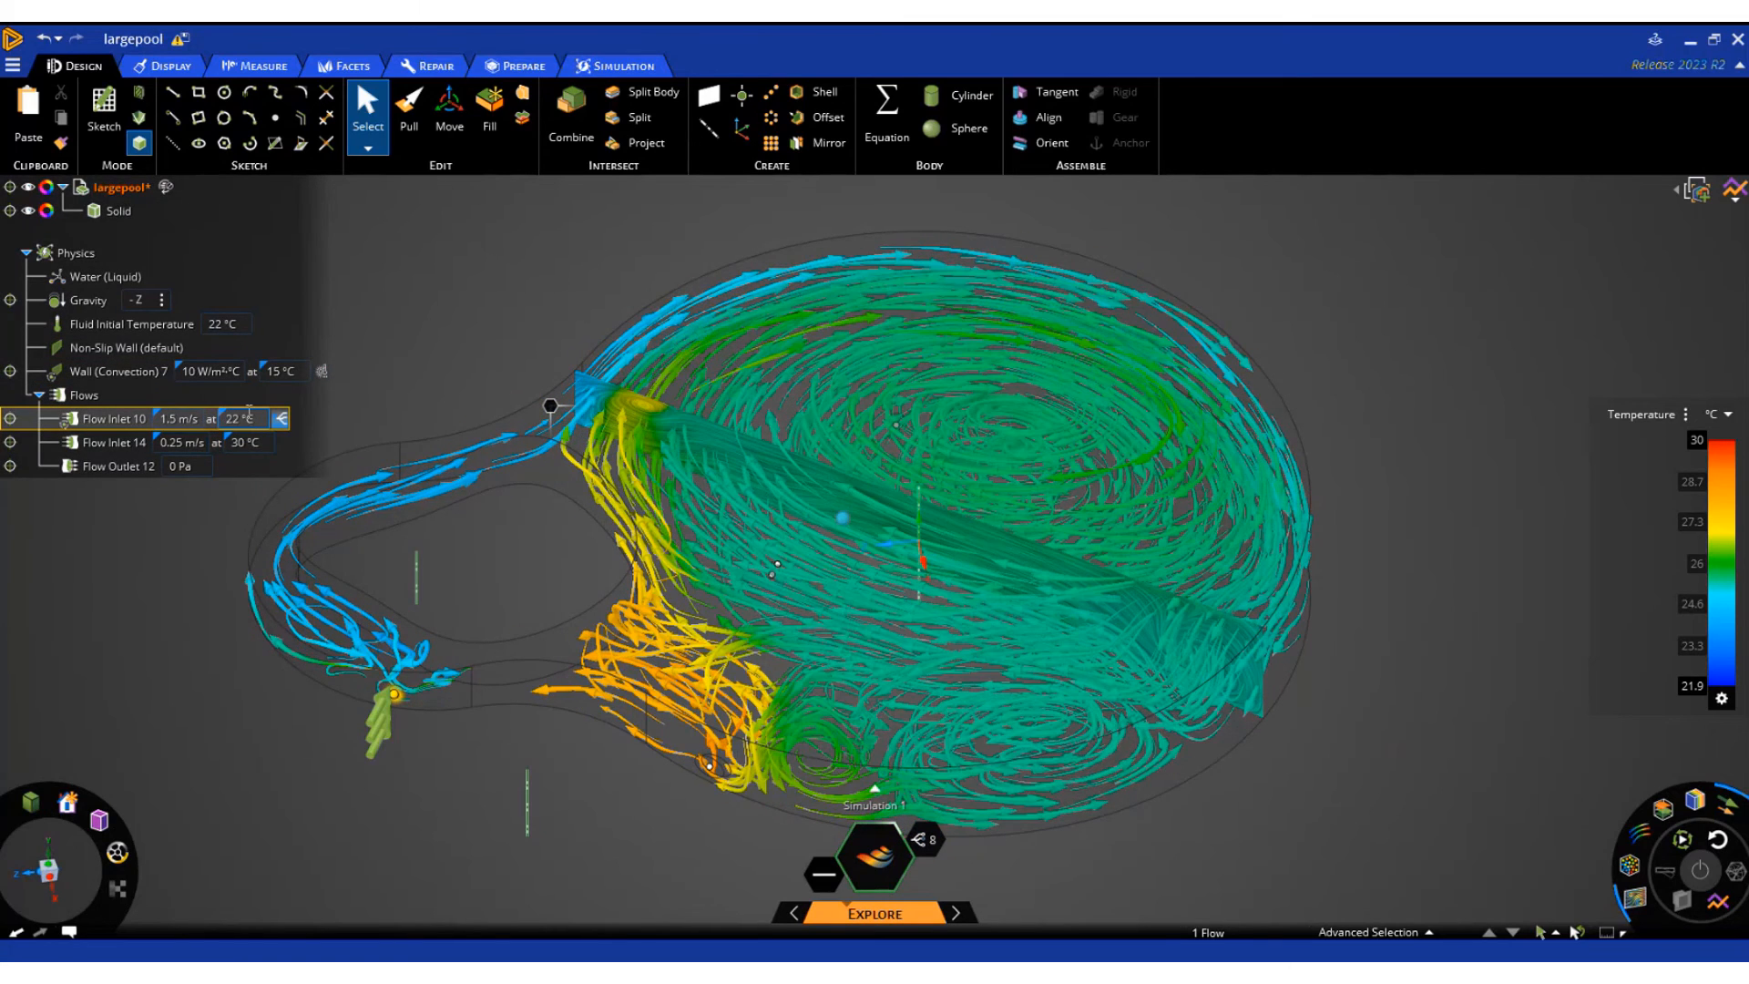
left_click(244, 443)
left_click(924, 842)
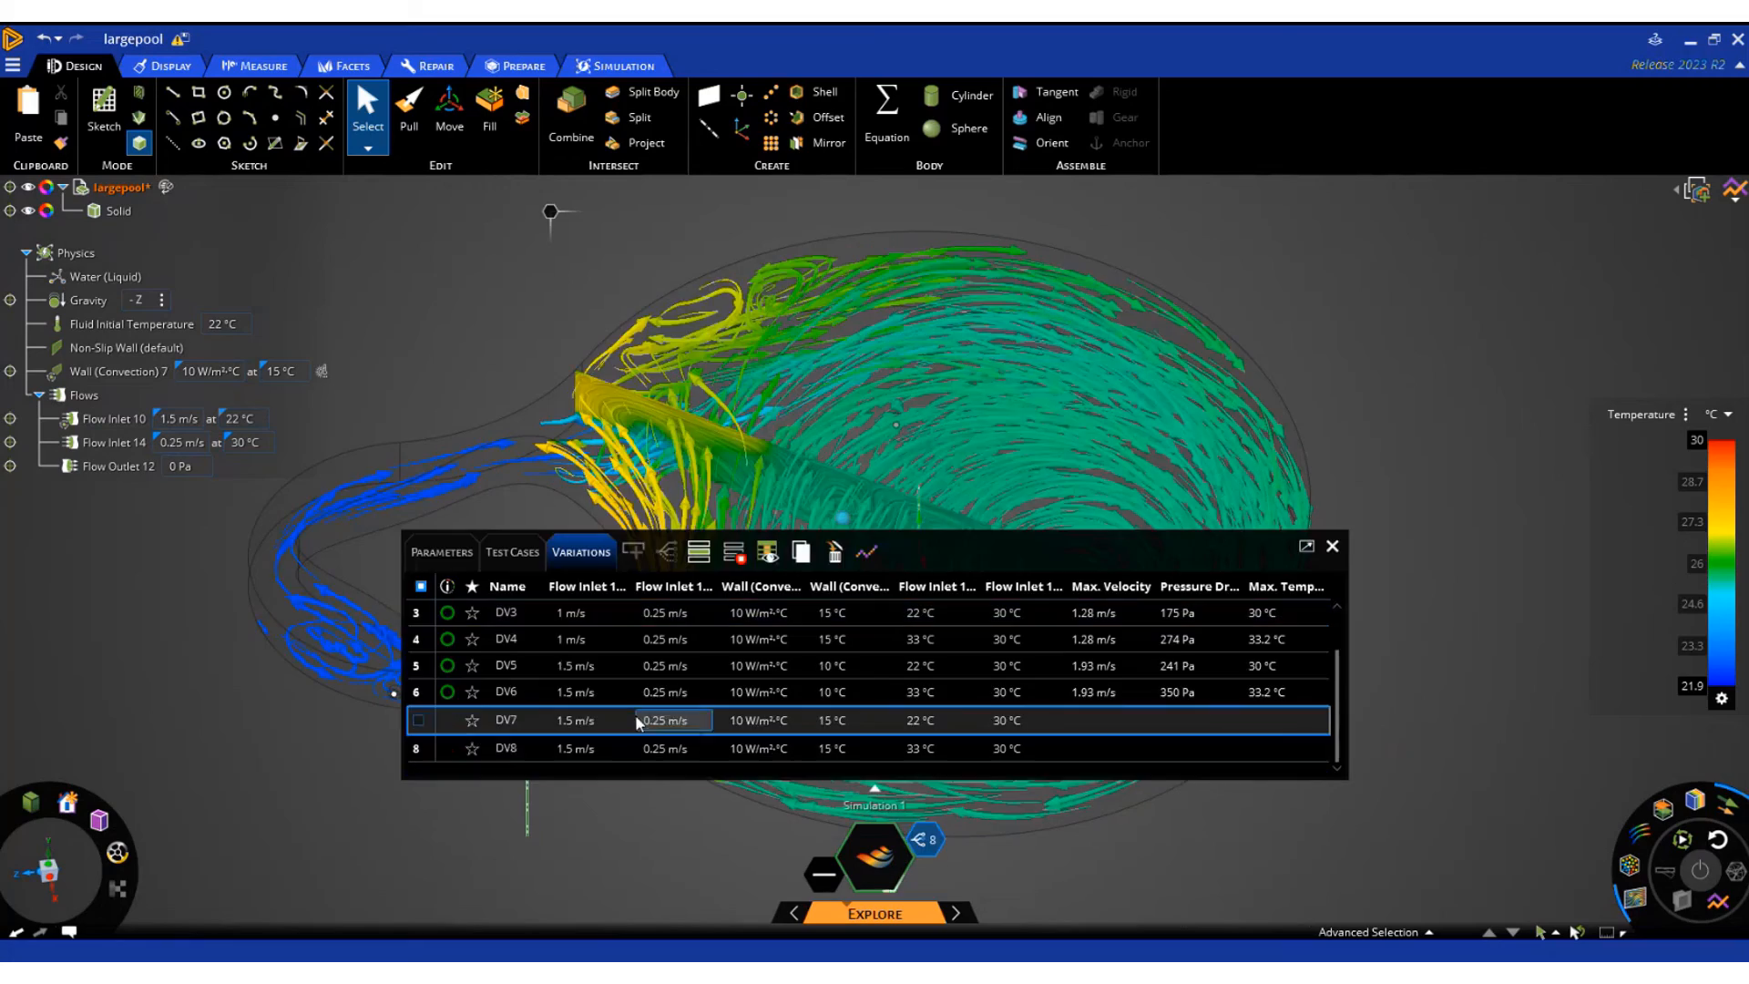
left_click(1330, 546)
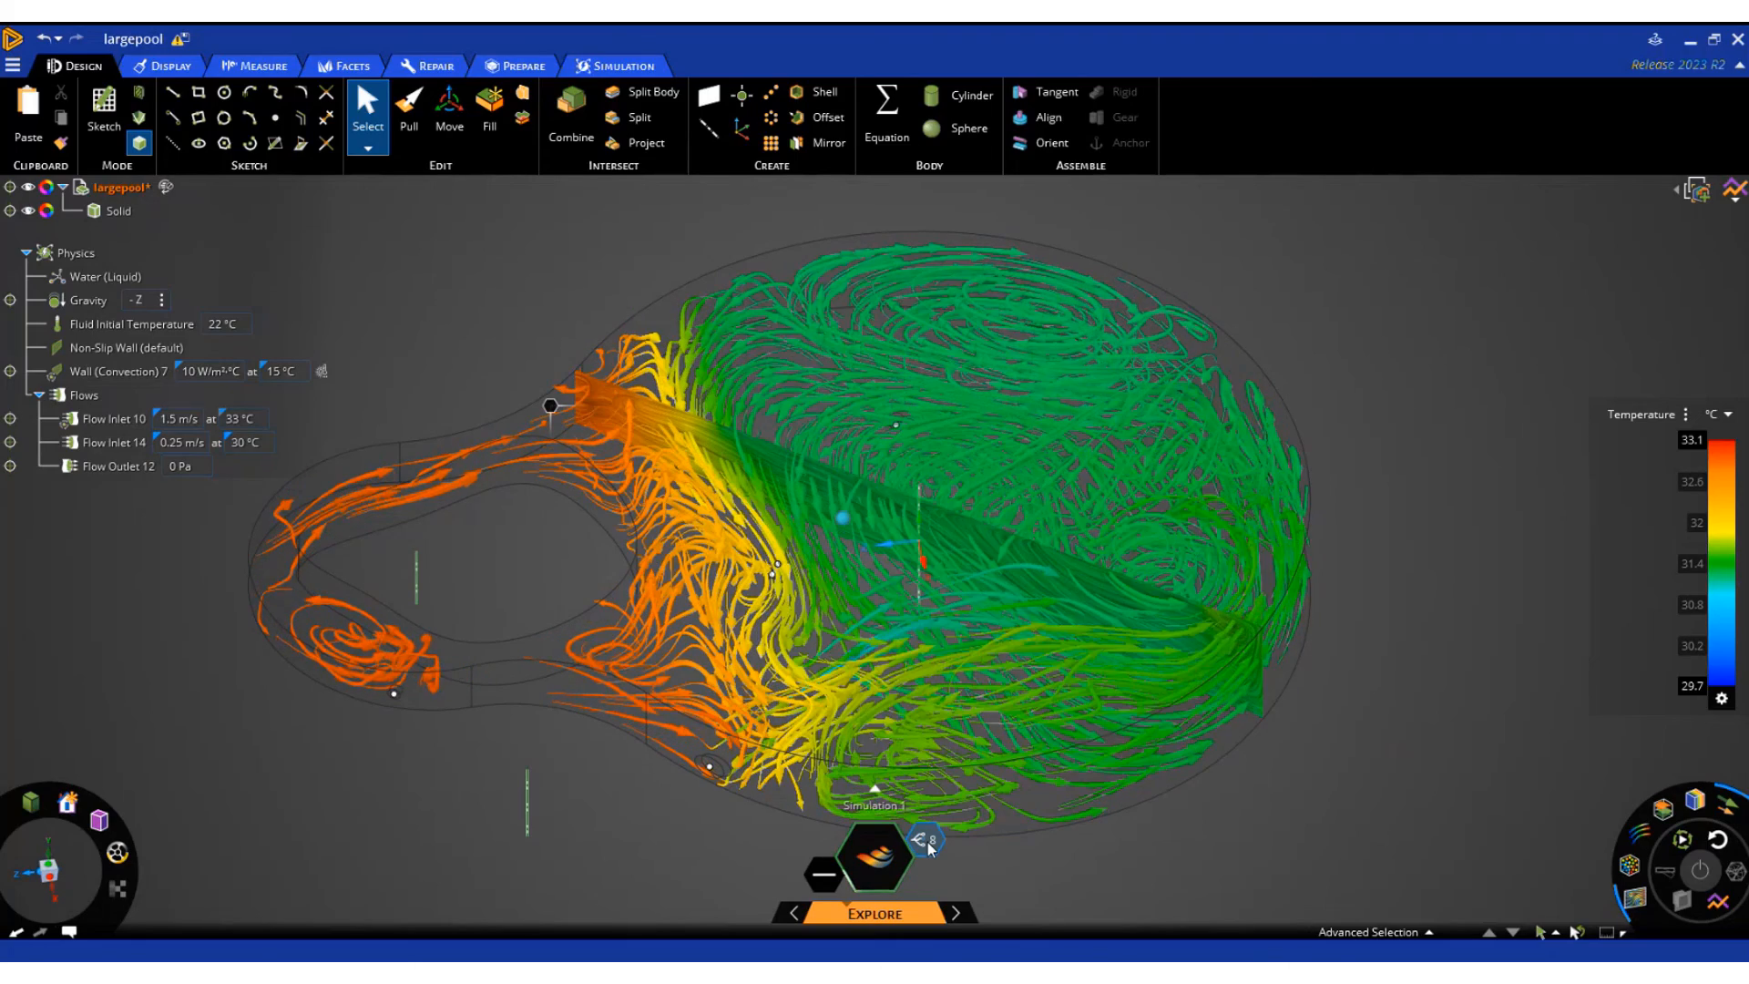
Plot Max. Temperature against Flow Inlet 10, Velocity in the Defined Variations chart and inspect the details of its data points
left_click(927, 842)
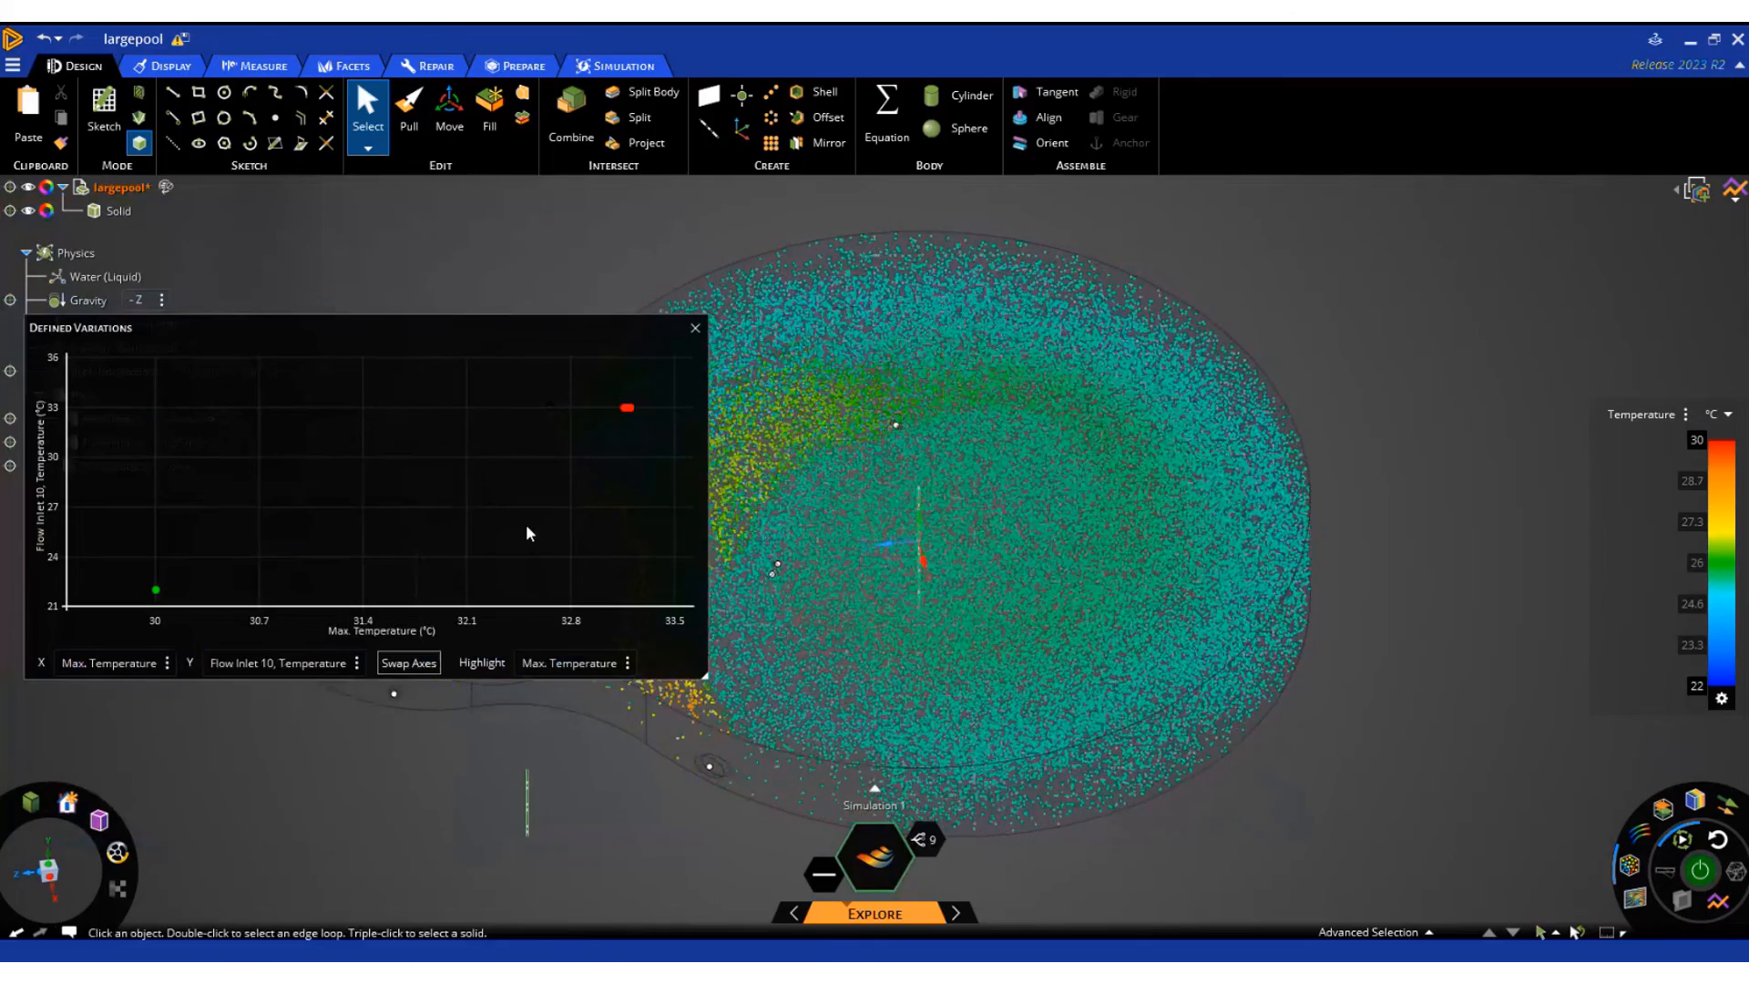
left_click(132, 664)
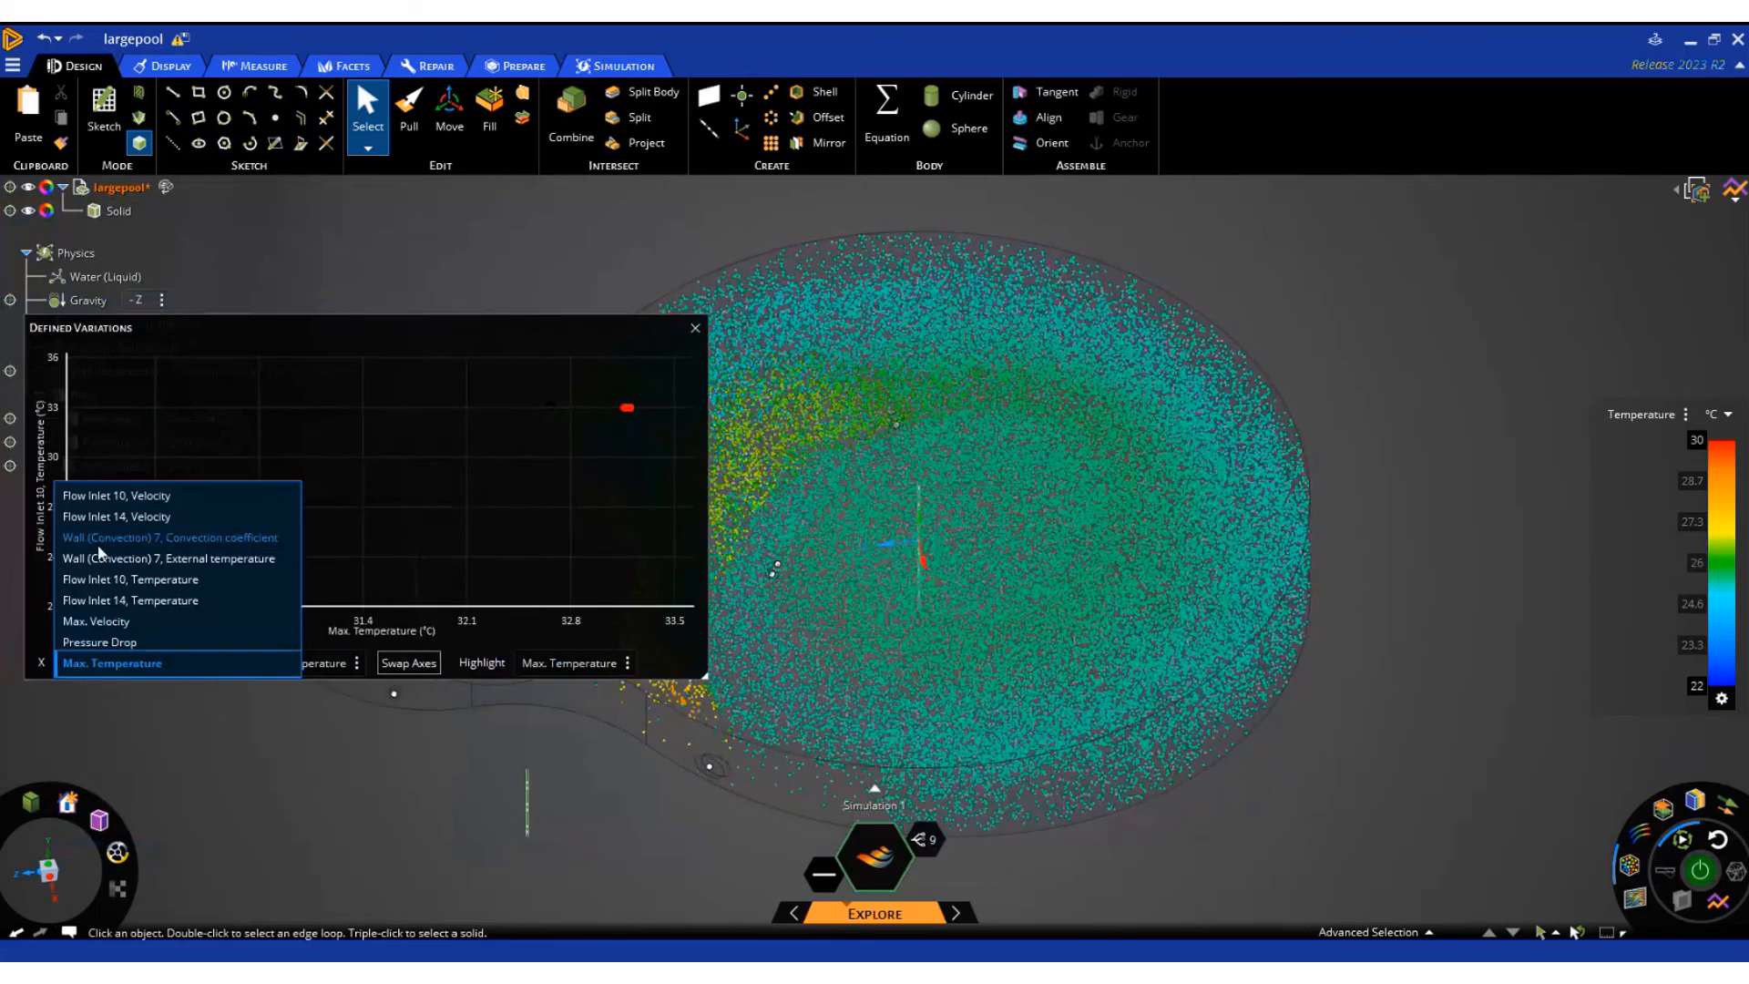
left_click(106, 495)
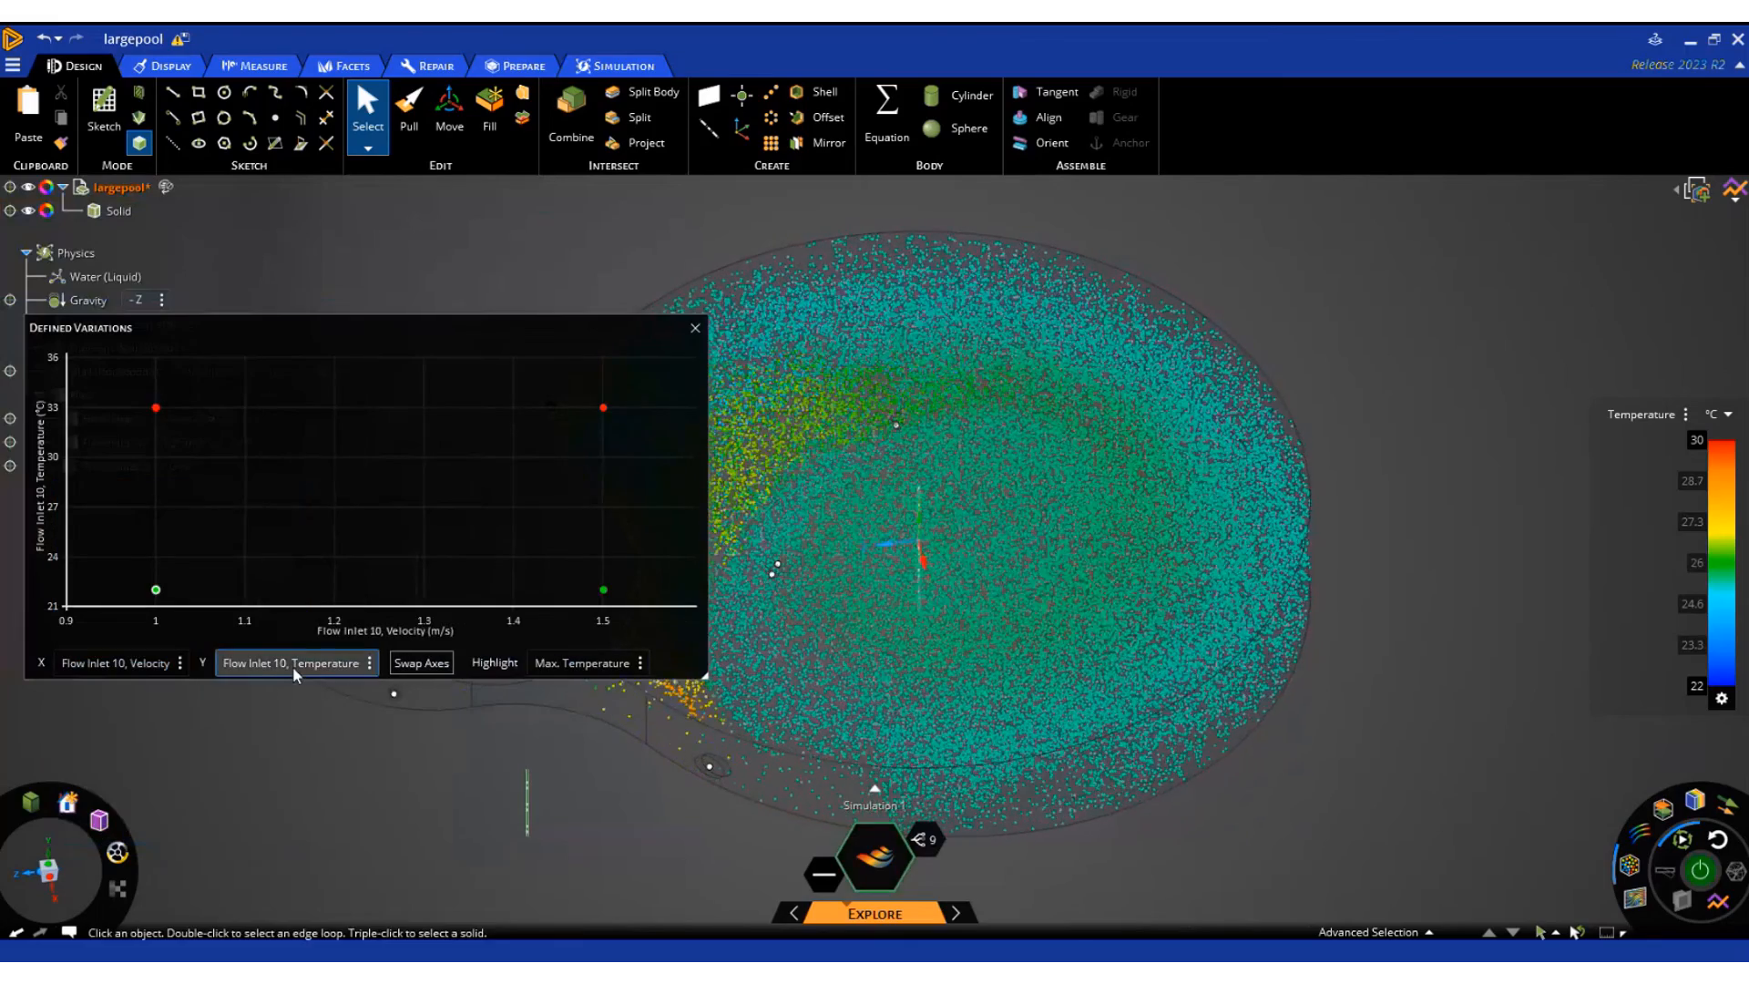
left_click(308, 664)
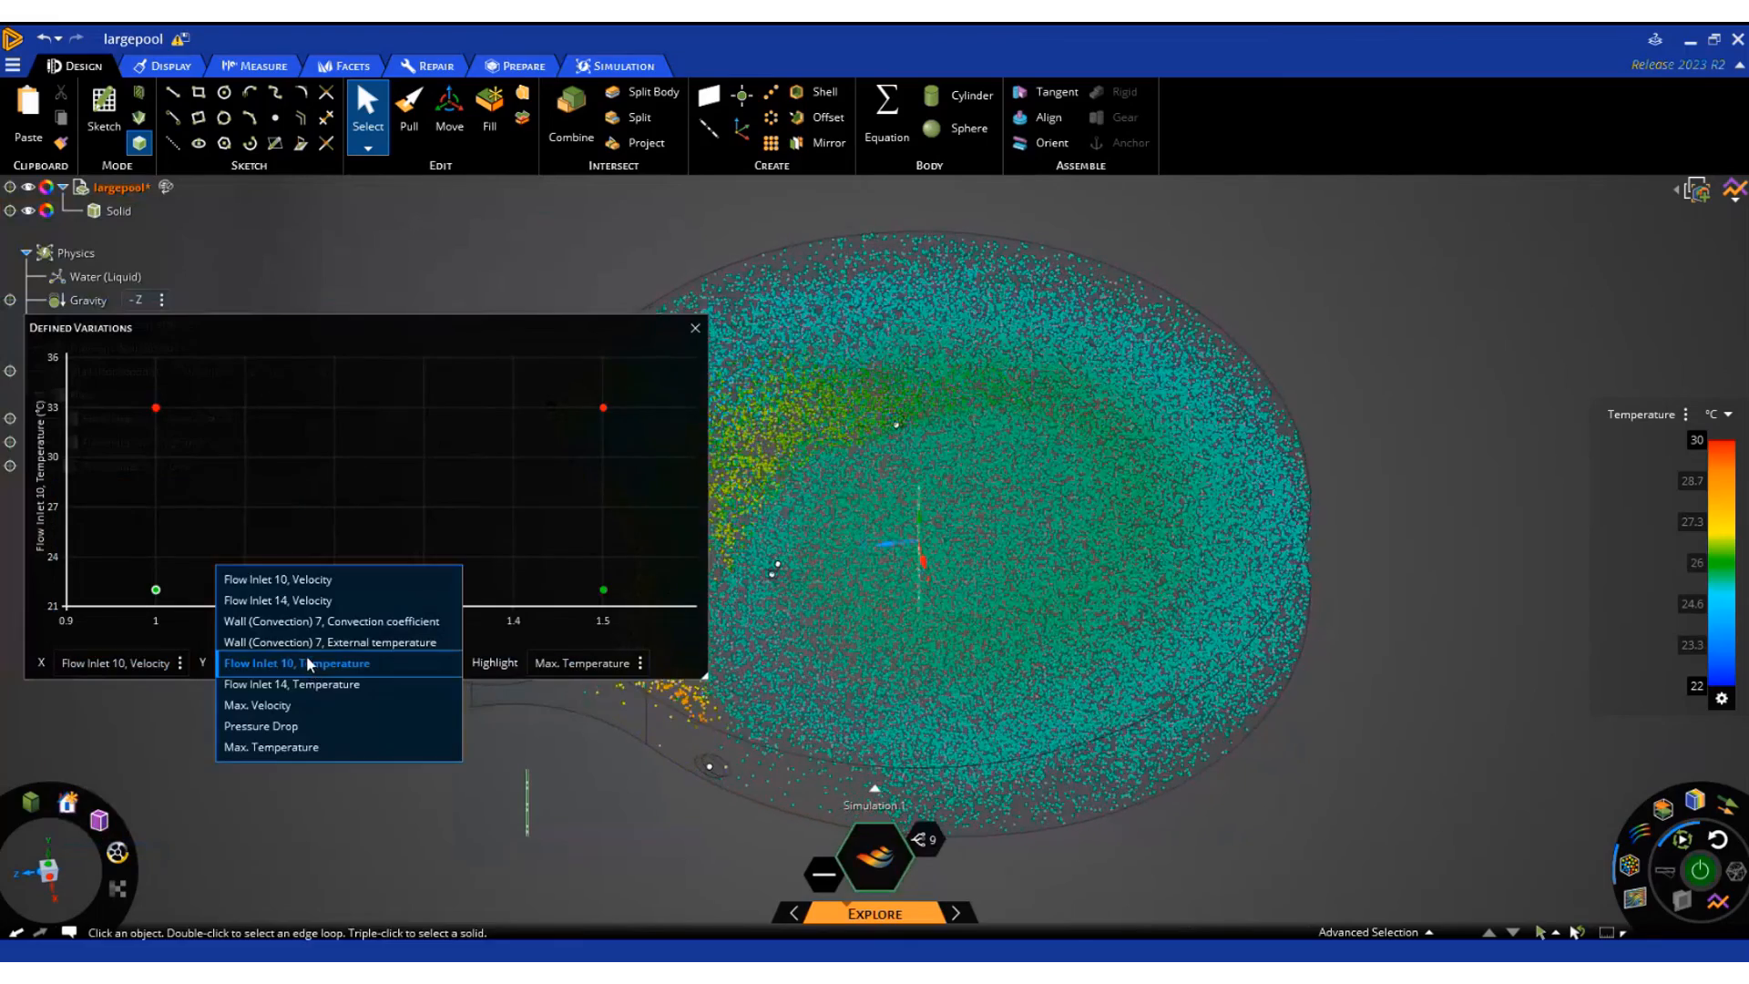
left_click(287, 751)
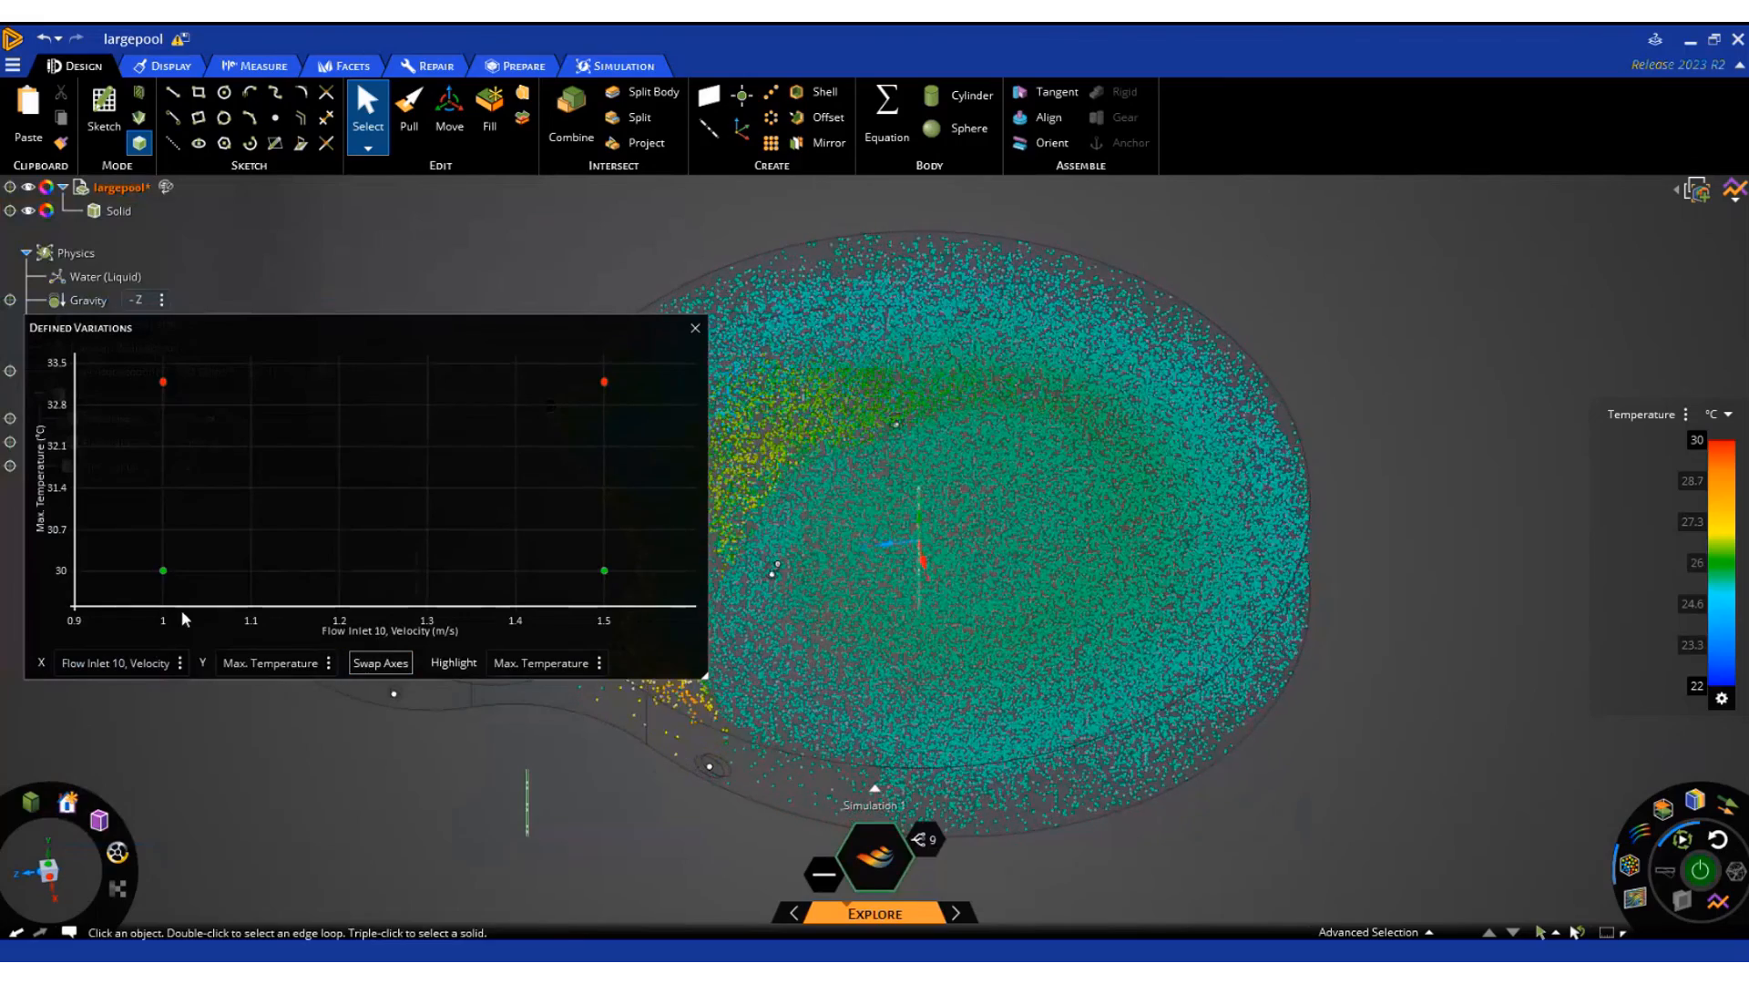
mouse_move(160, 565)
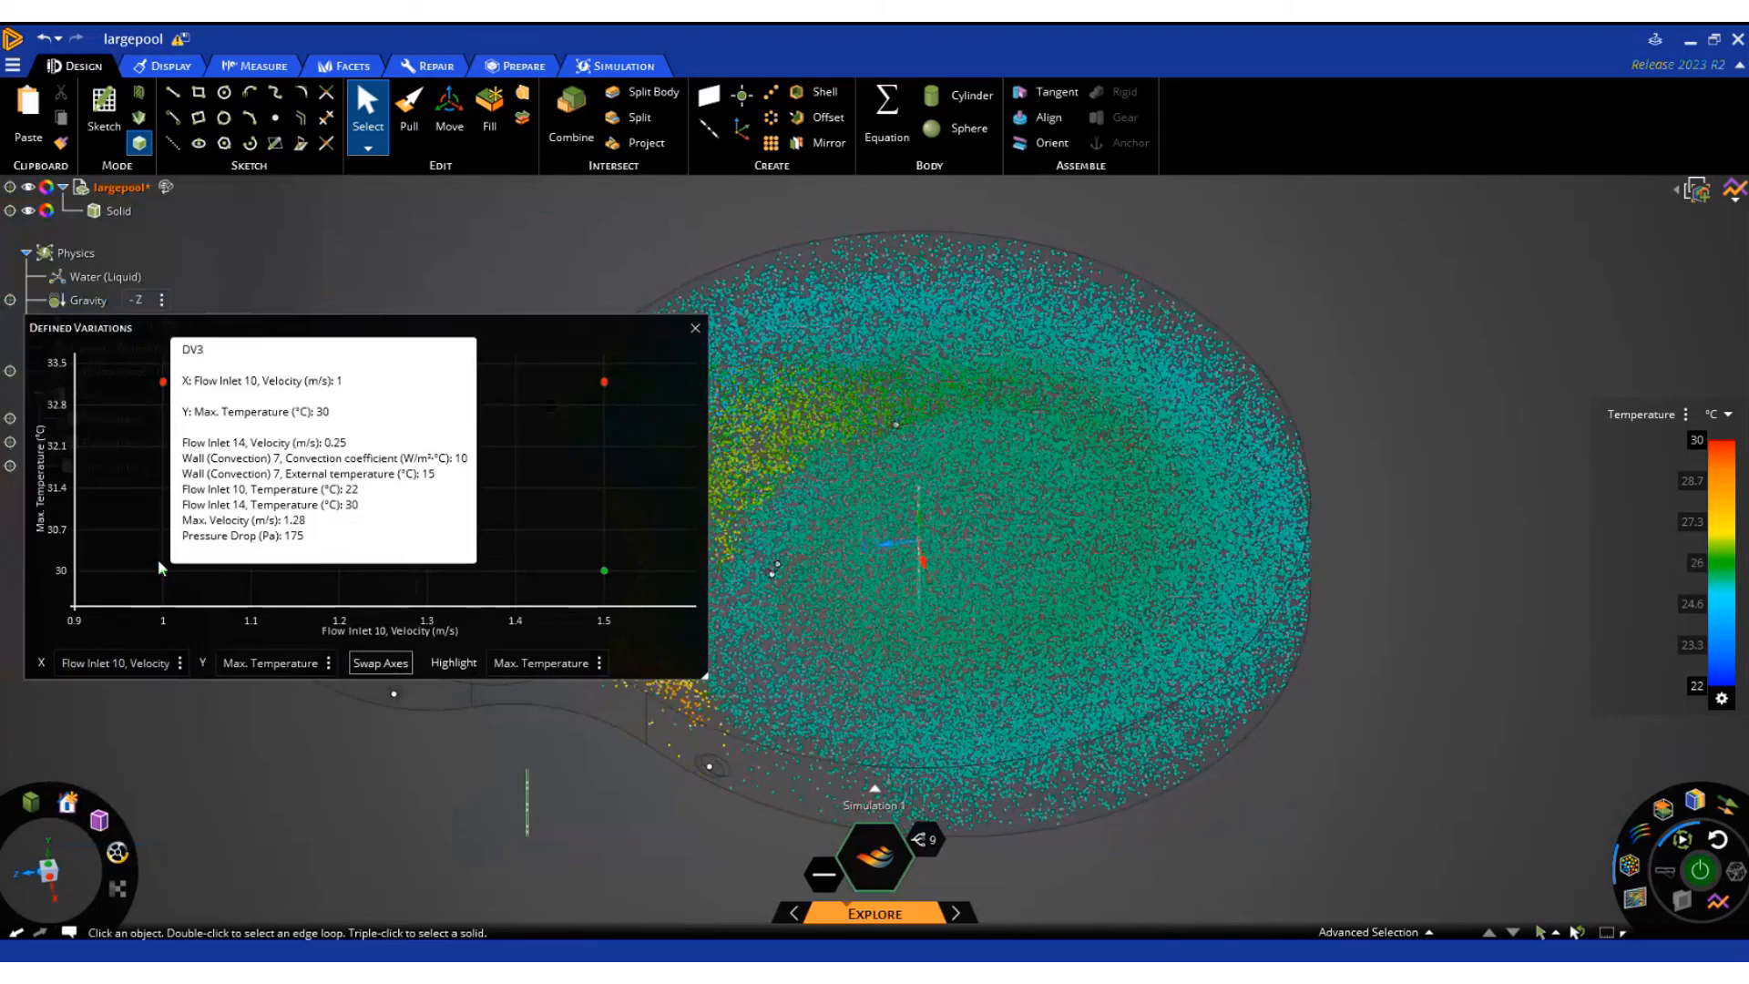
mouse_move(166, 383)
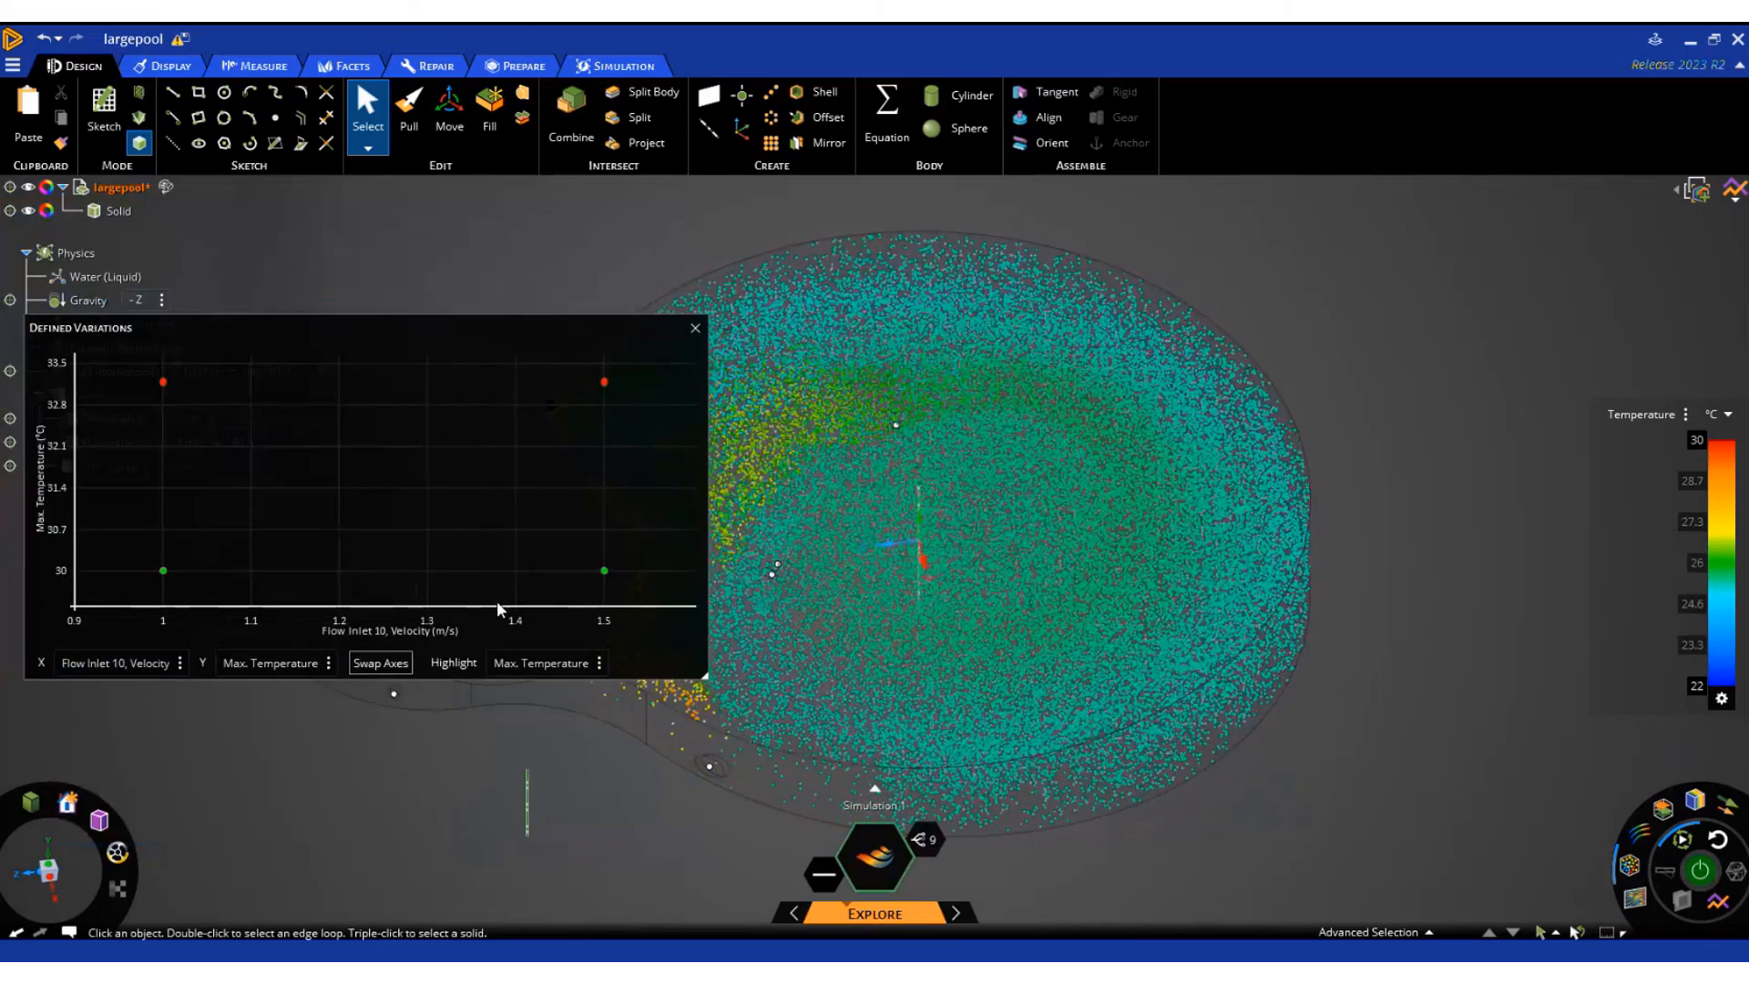
mouse_move(603, 572)
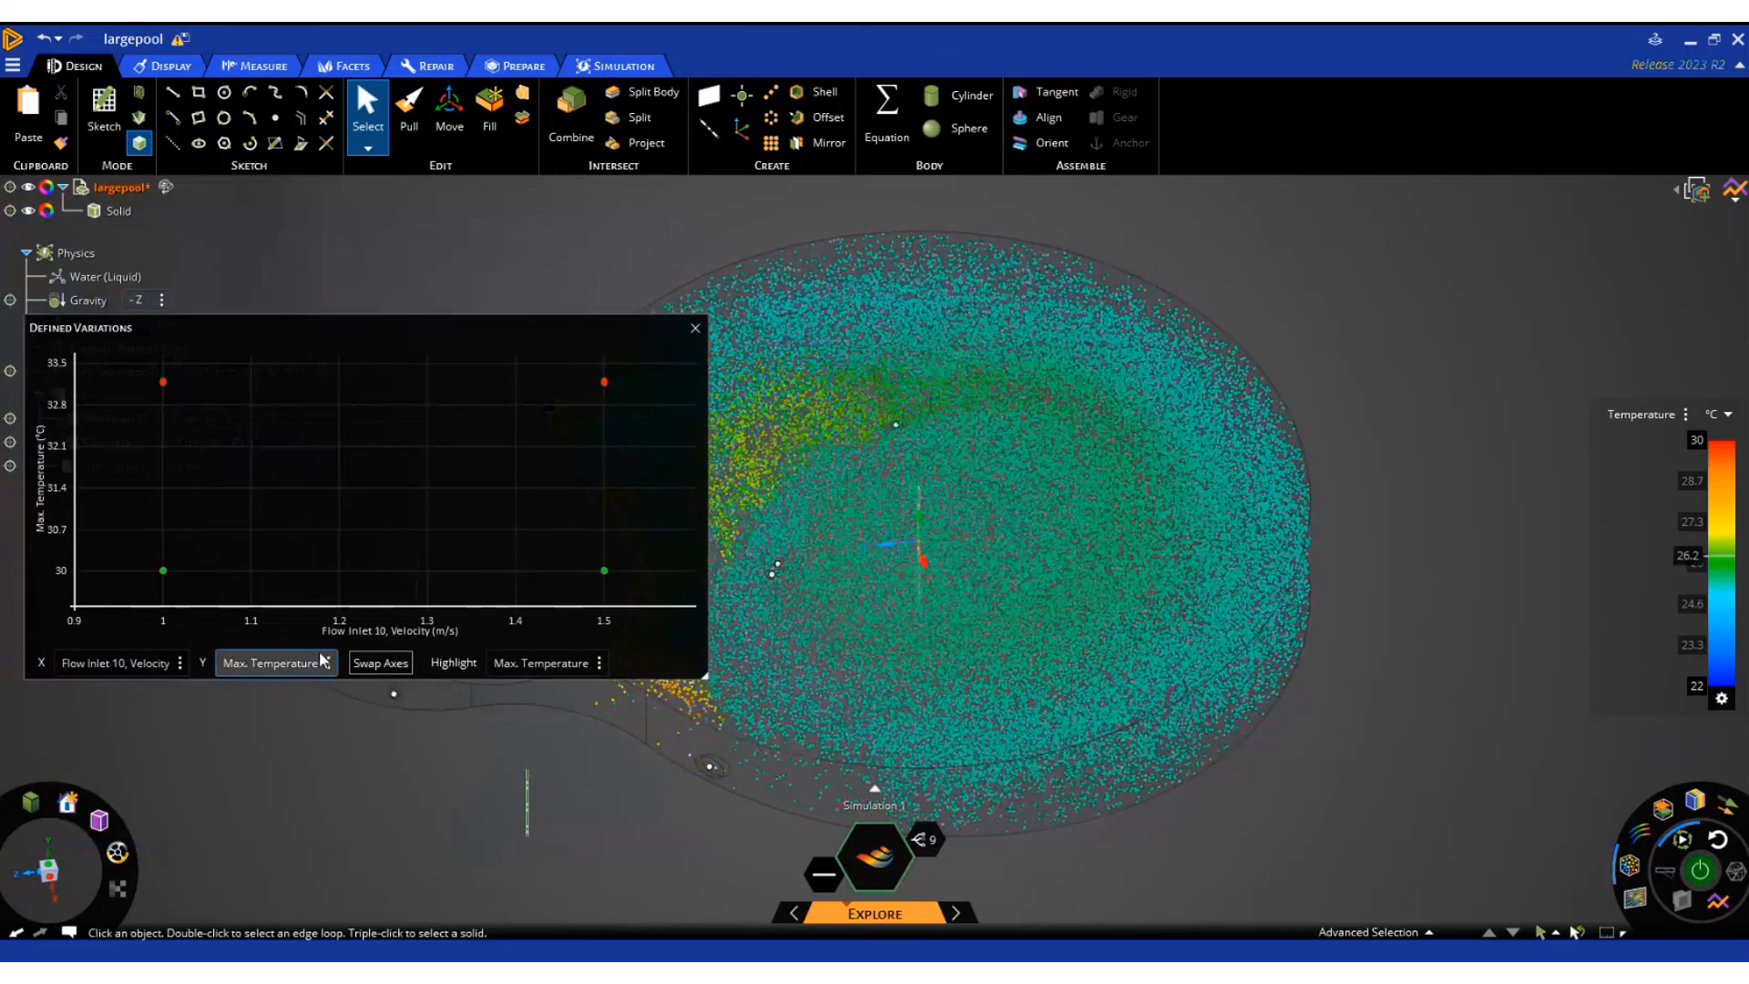
Swap the chart axes and set Y to Flow Inlet 10, Temperature to compare the variations against Max. Temperature, closing the chart when done
left_click(521, 659)
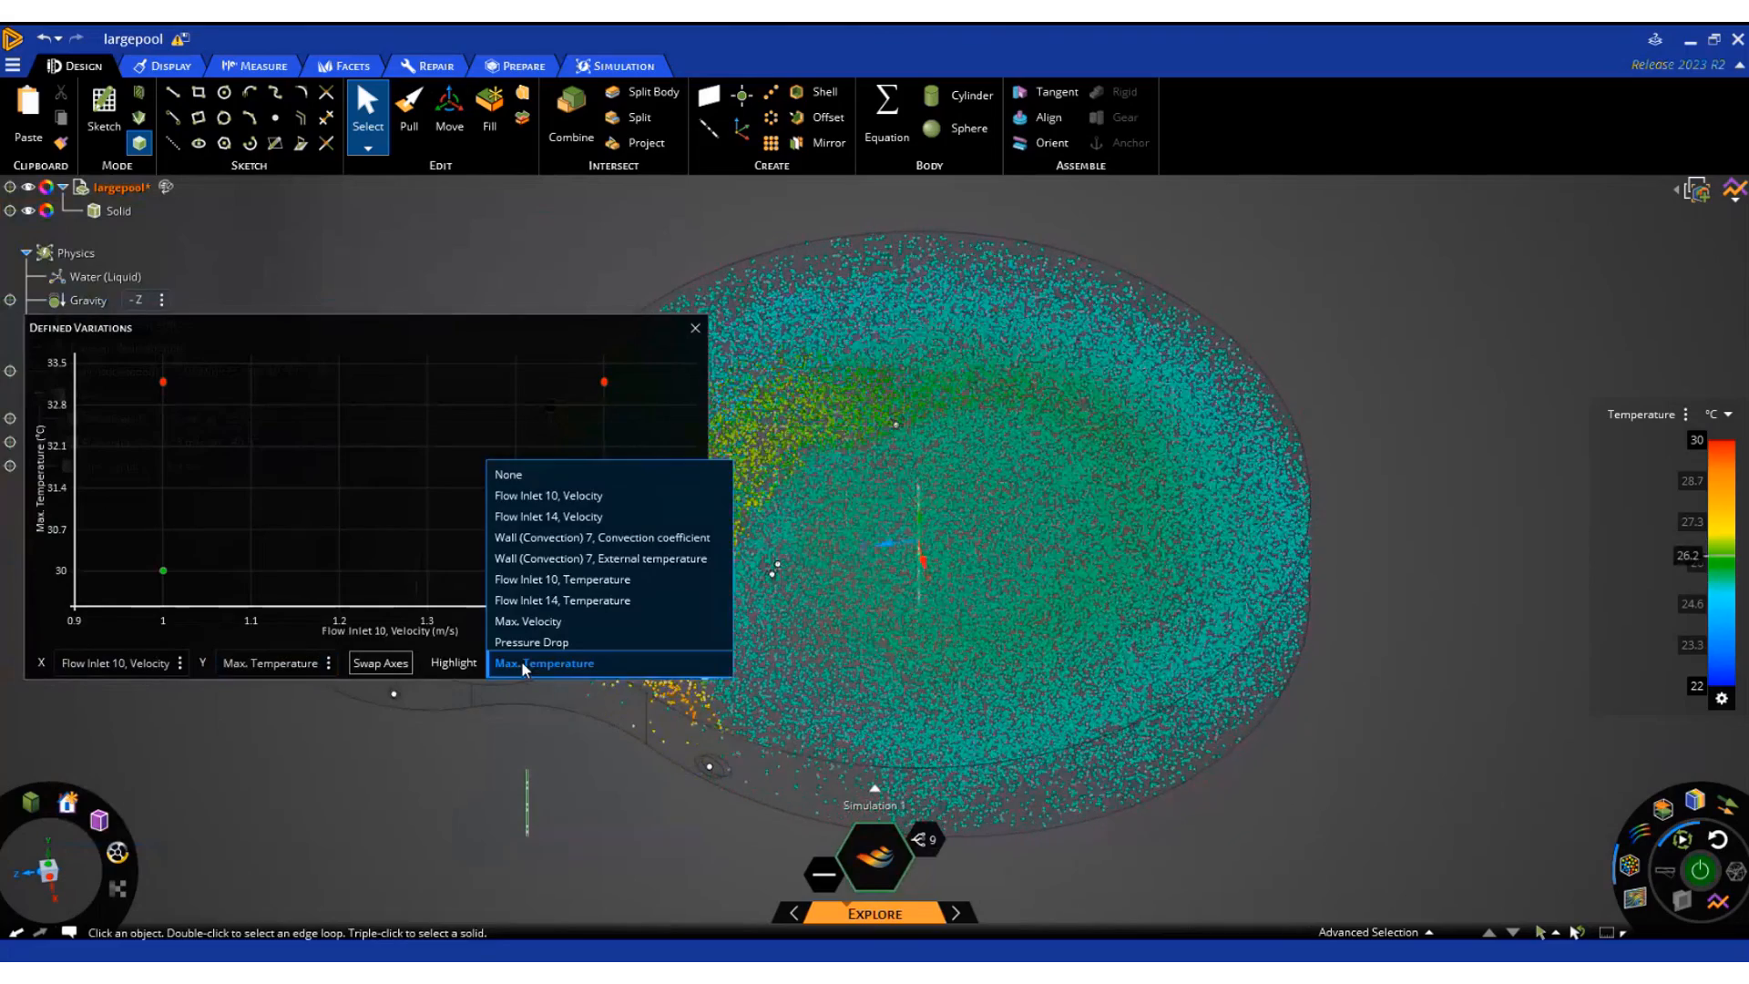
left_click(385, 664)
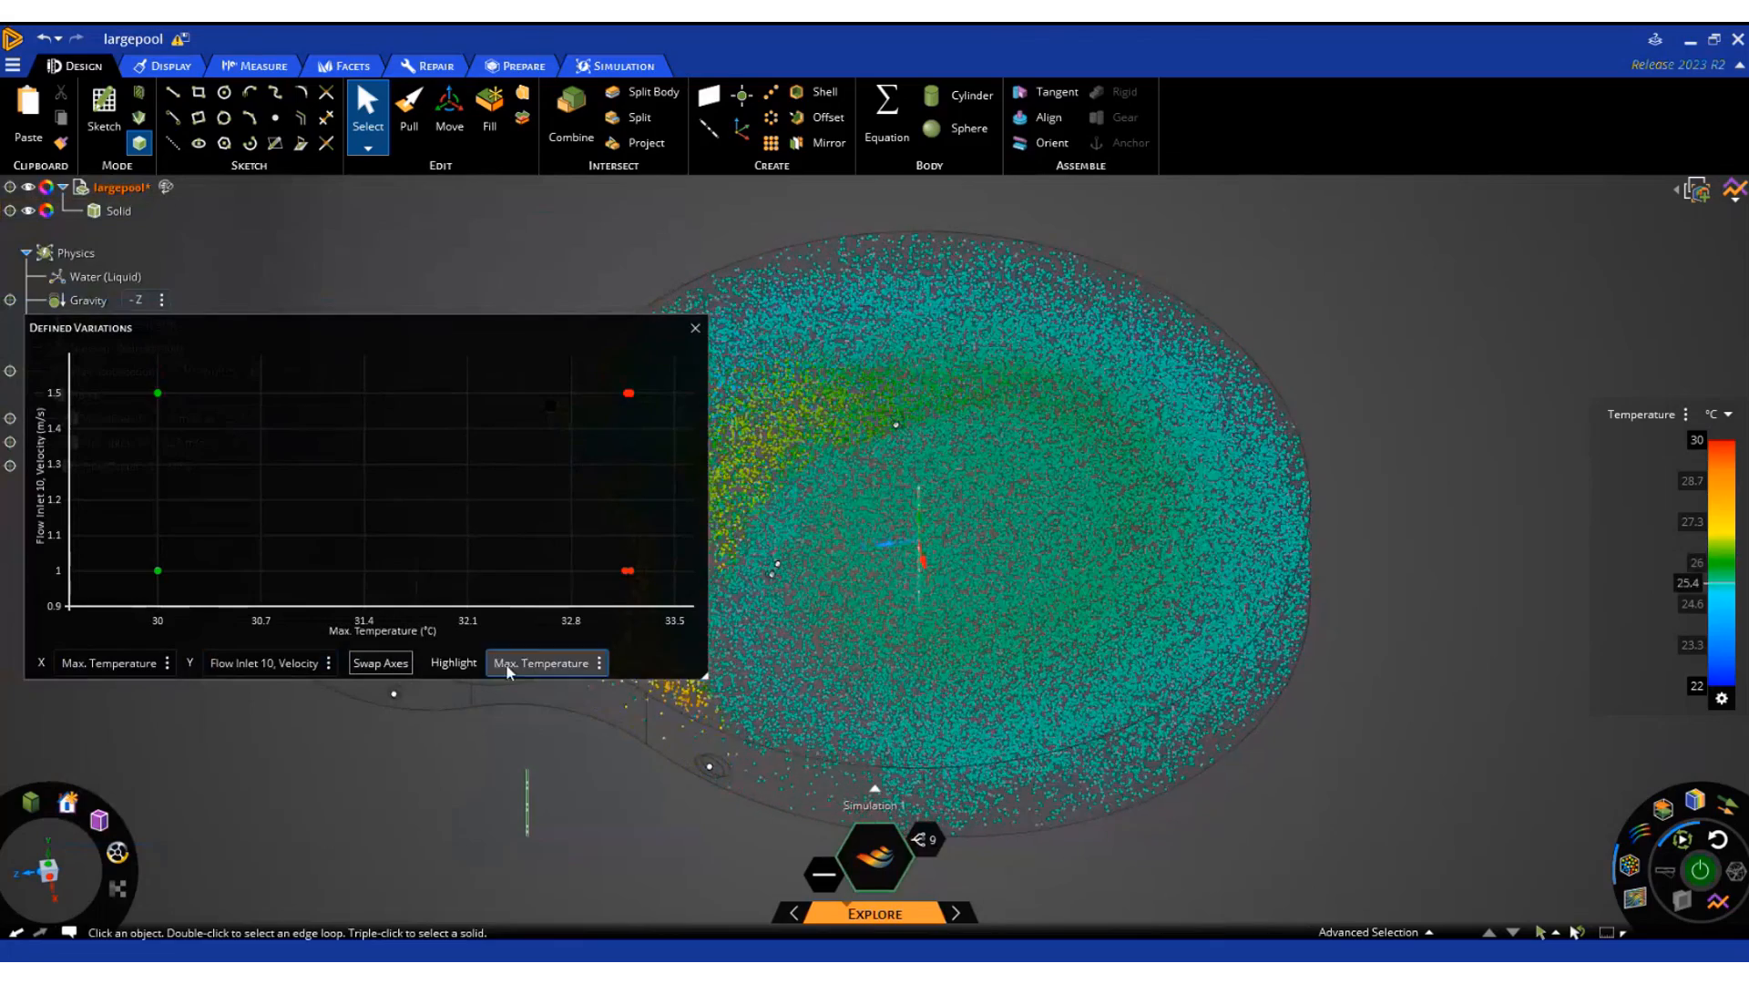
left_click(248, 664)
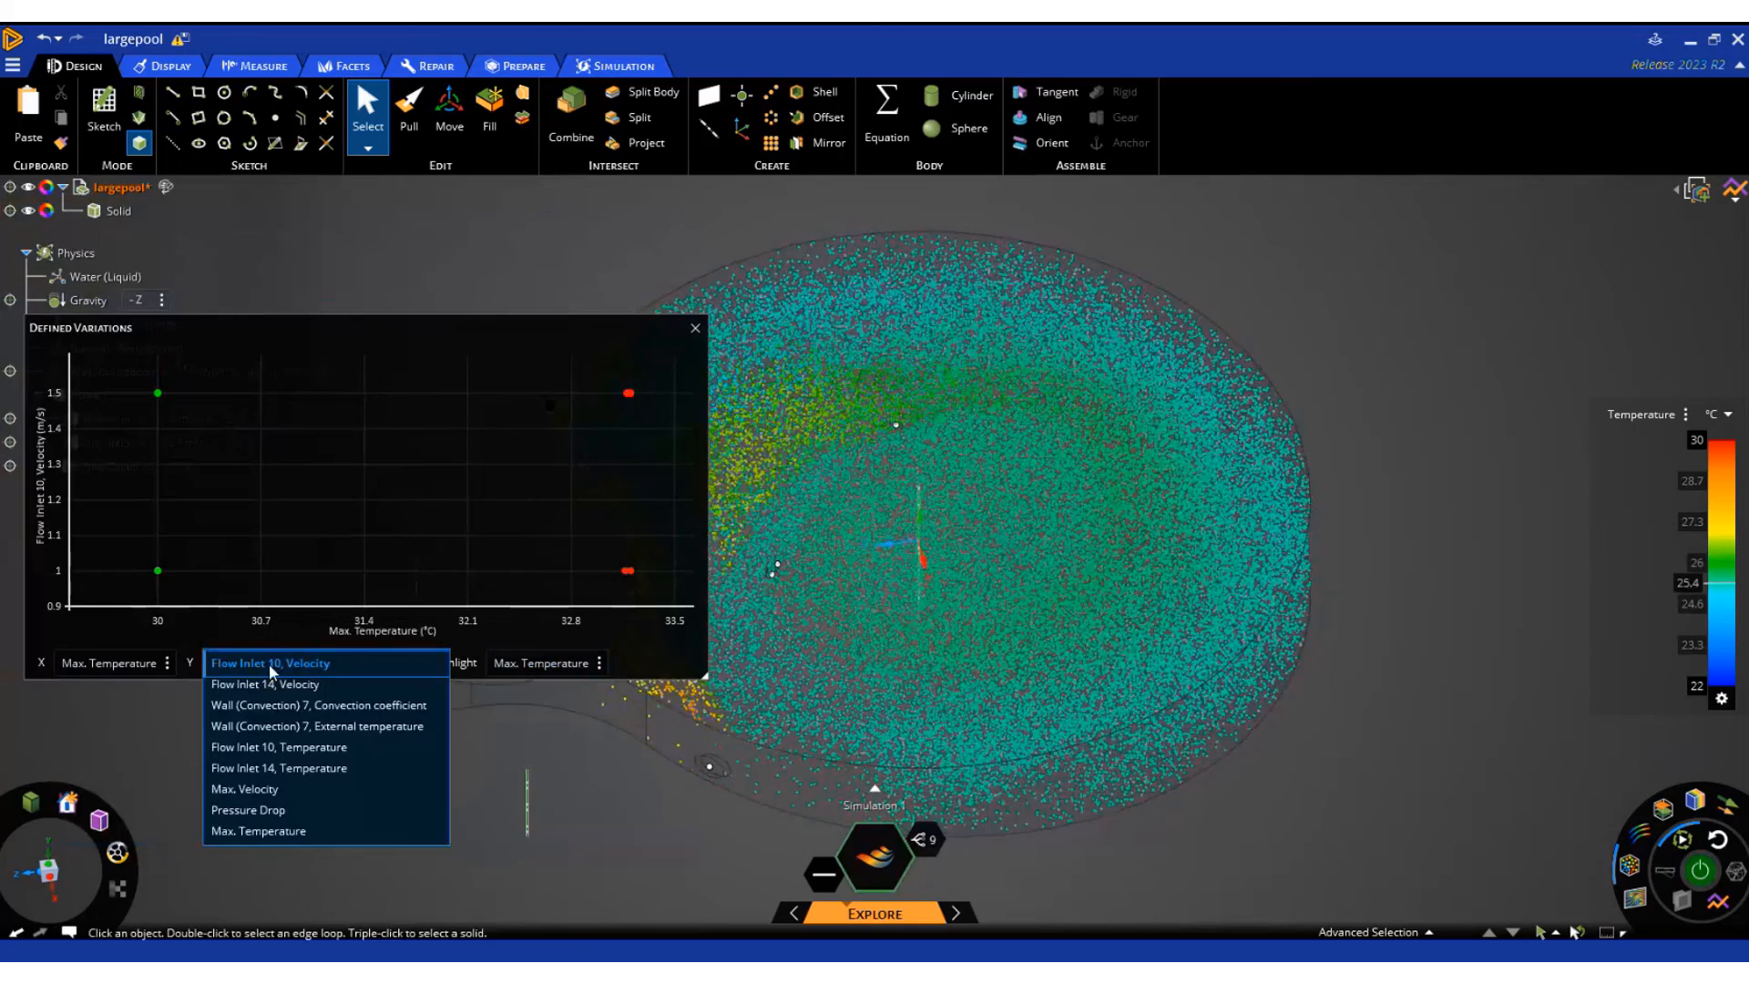
left_click(303, 745)
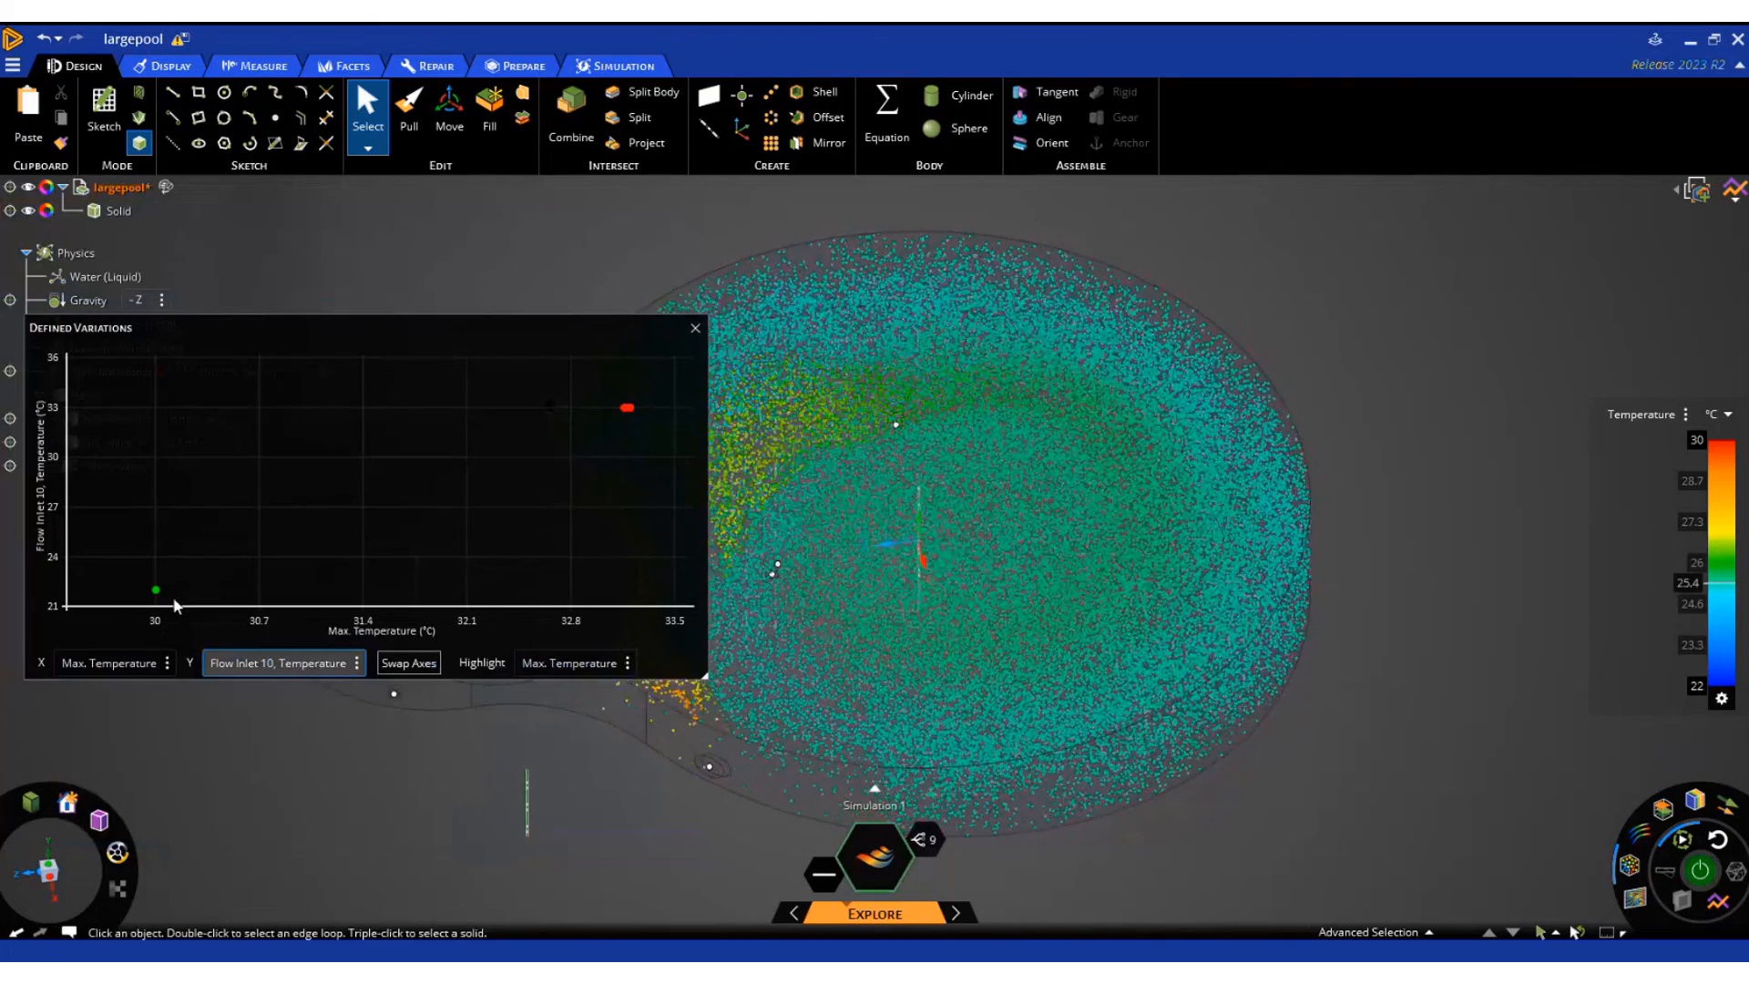
mouse_move(153, 598)
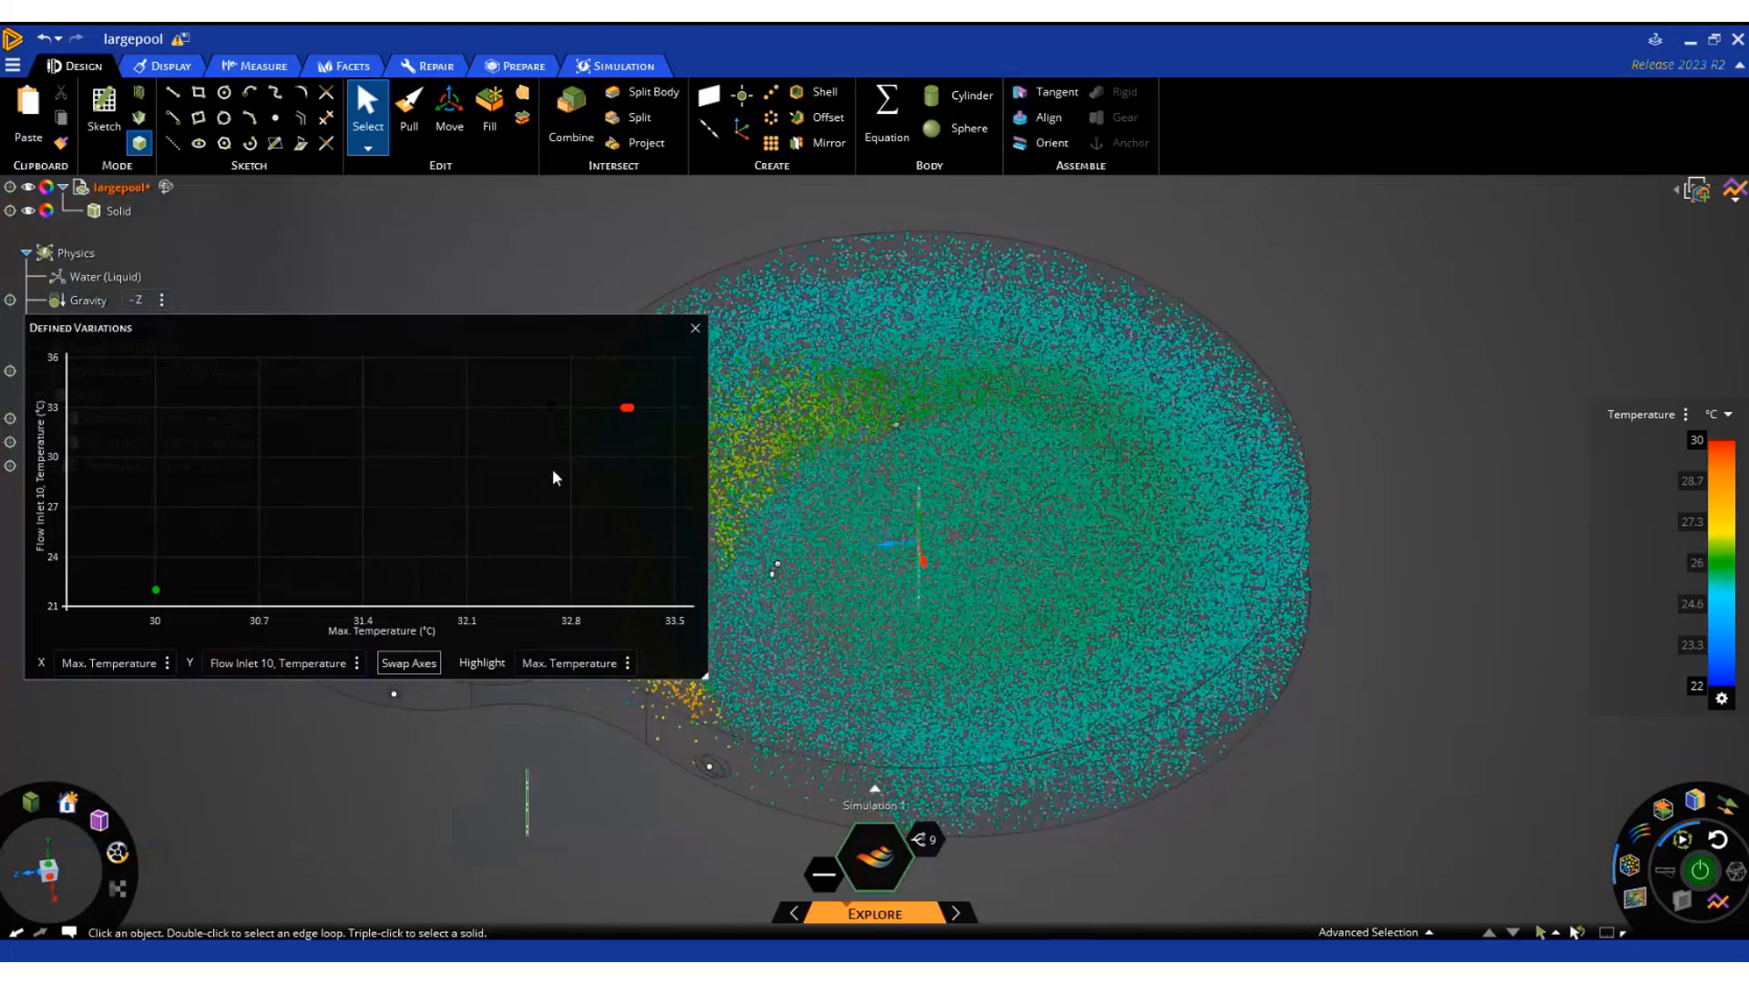
mouse_move(625, 408)
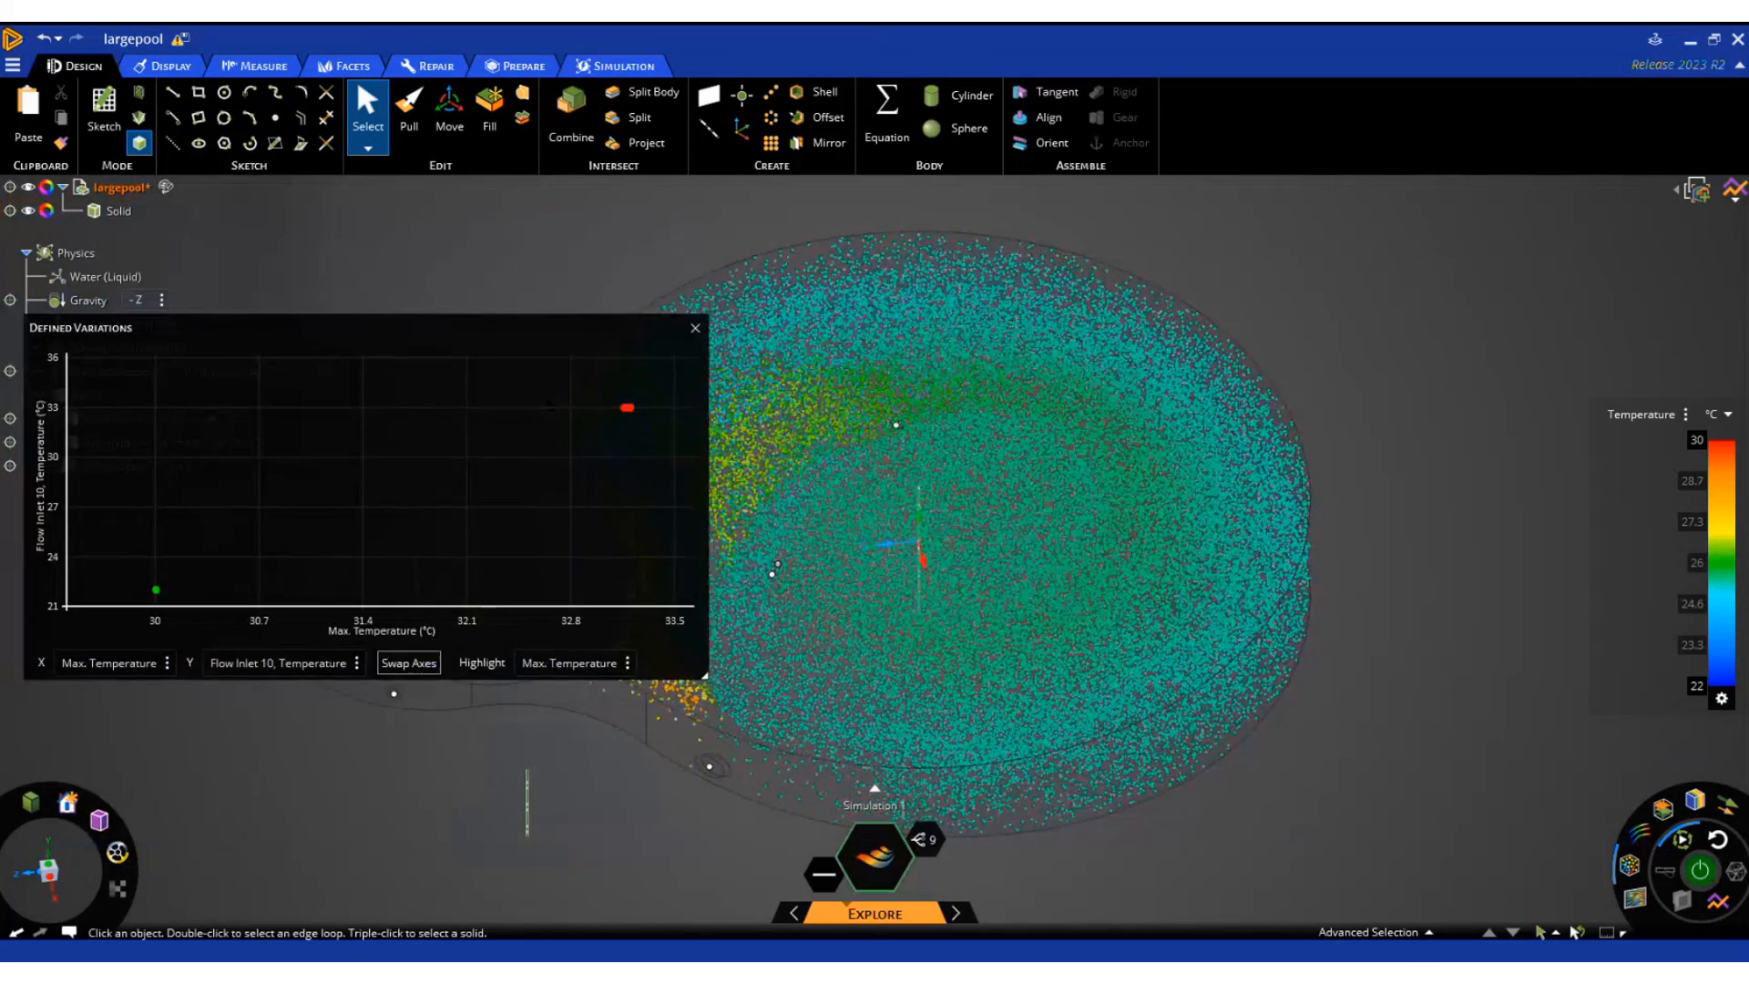
left_click(695, 328)
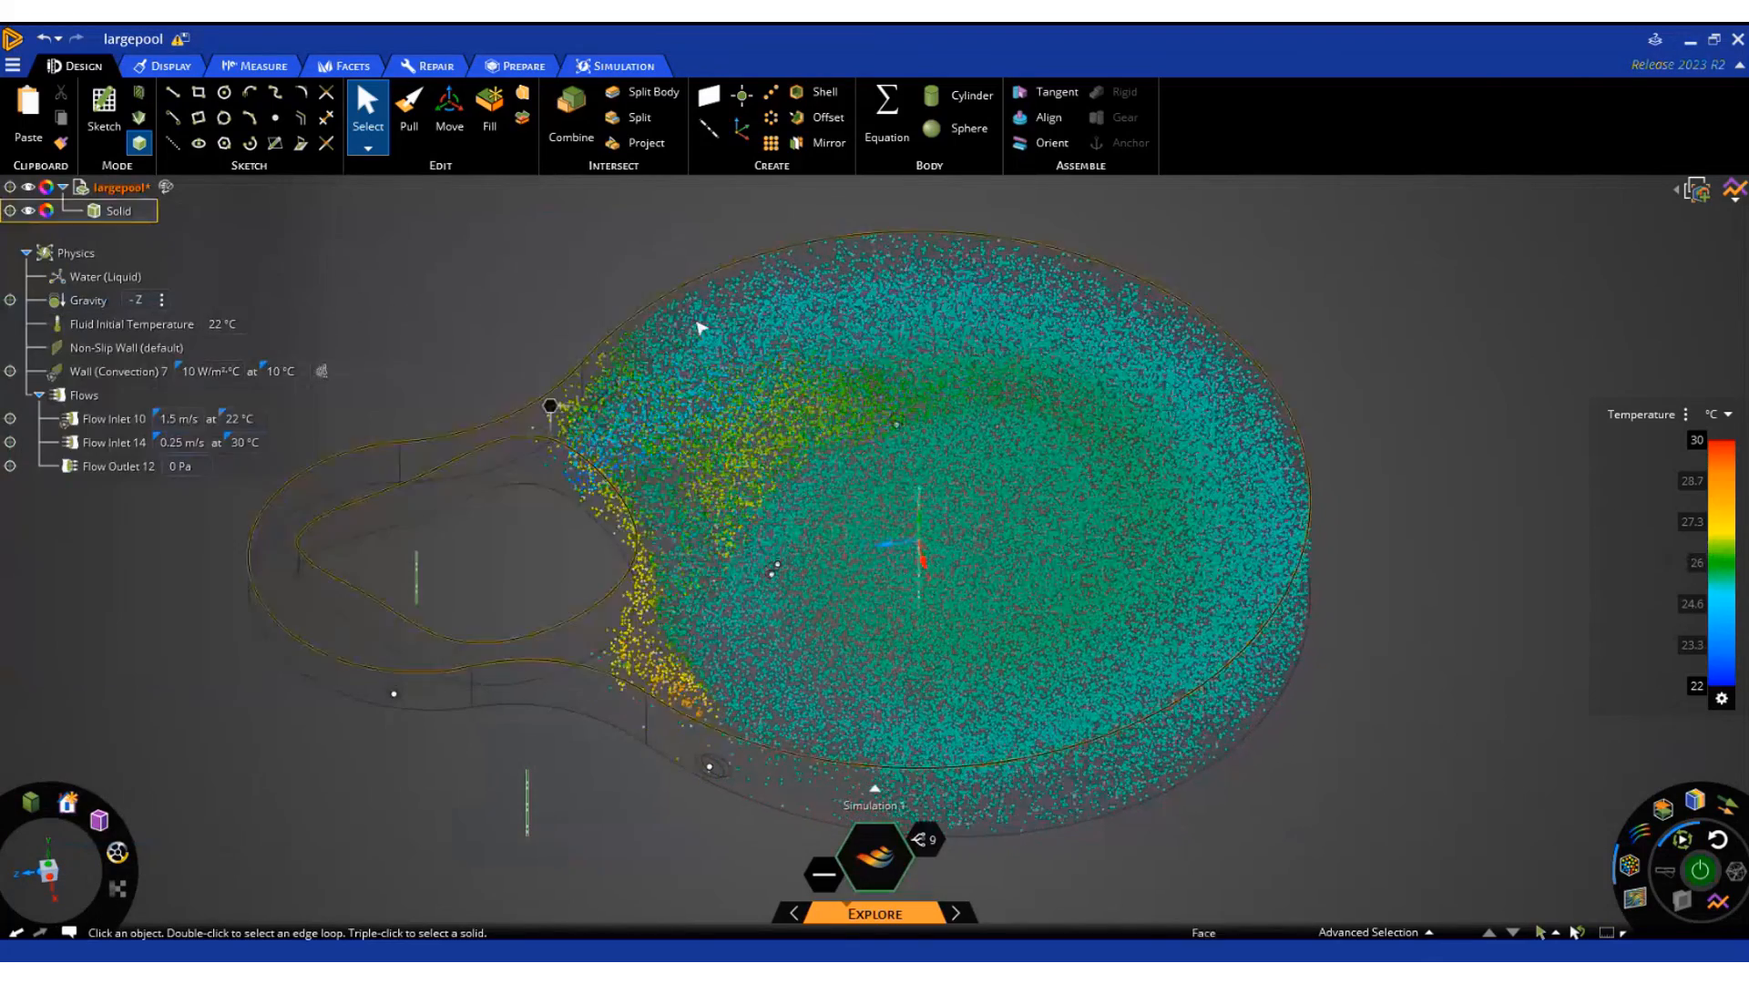